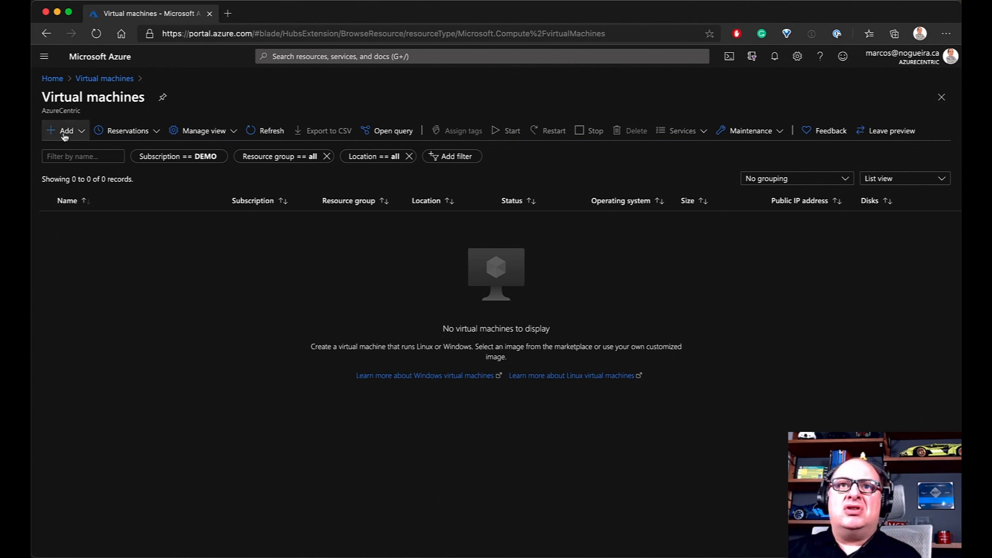
Choose Add > Virtual machine on the Virtual machines page to start a new VM
left_click(79, 133)
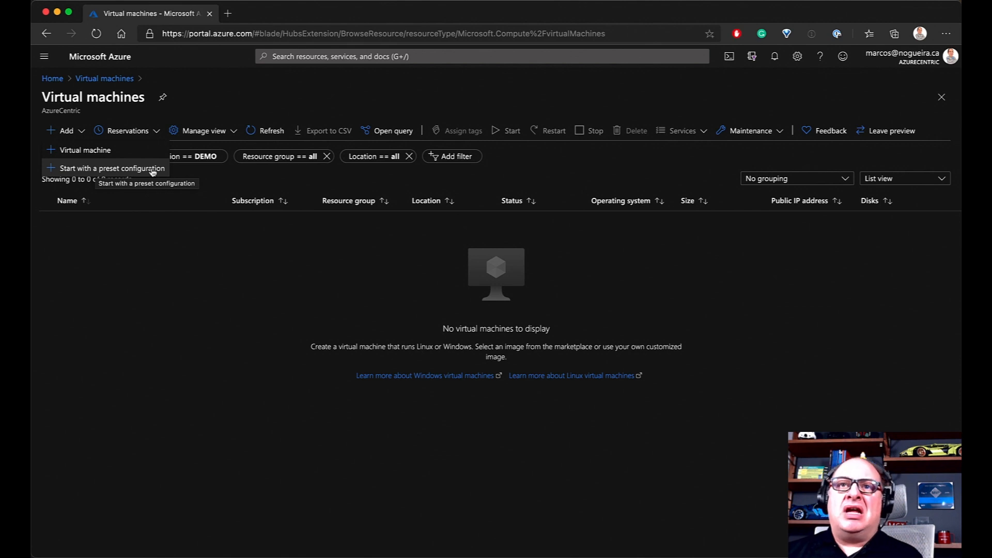
left_click(94, 151)
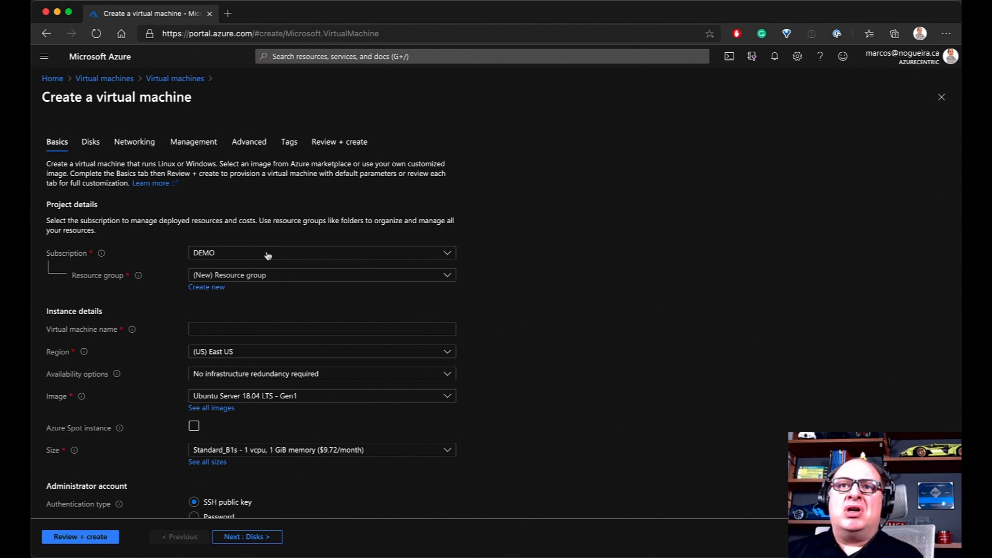
left_click(449, 254)
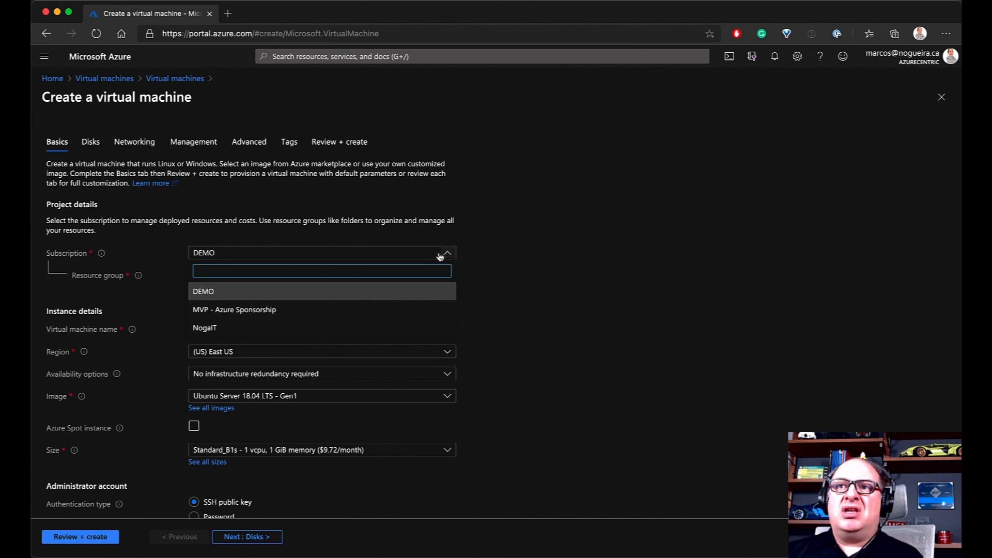
left_click(205, 293)
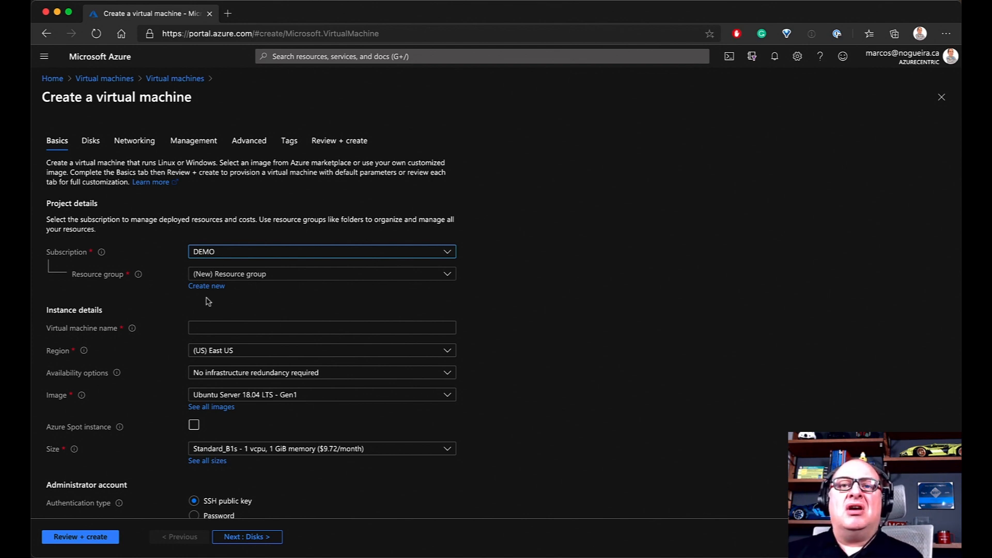
scroll(208, 291, "up", 1)
scroll(208, 291, "down", 1)
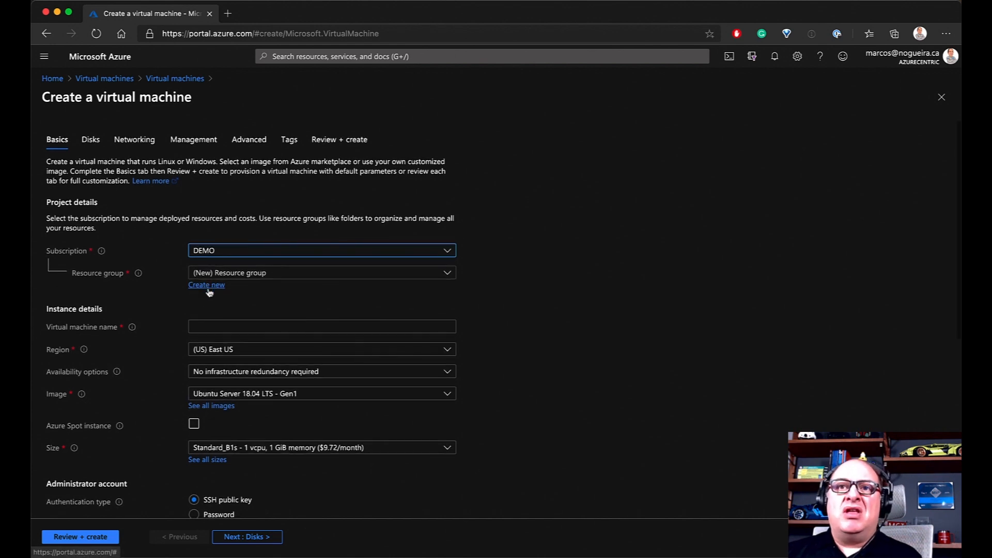
scroll(208, 293, "up", 1)
Create a new resource group named rg-wus2-test-acdemovm for the VM
left_click(207, 288)
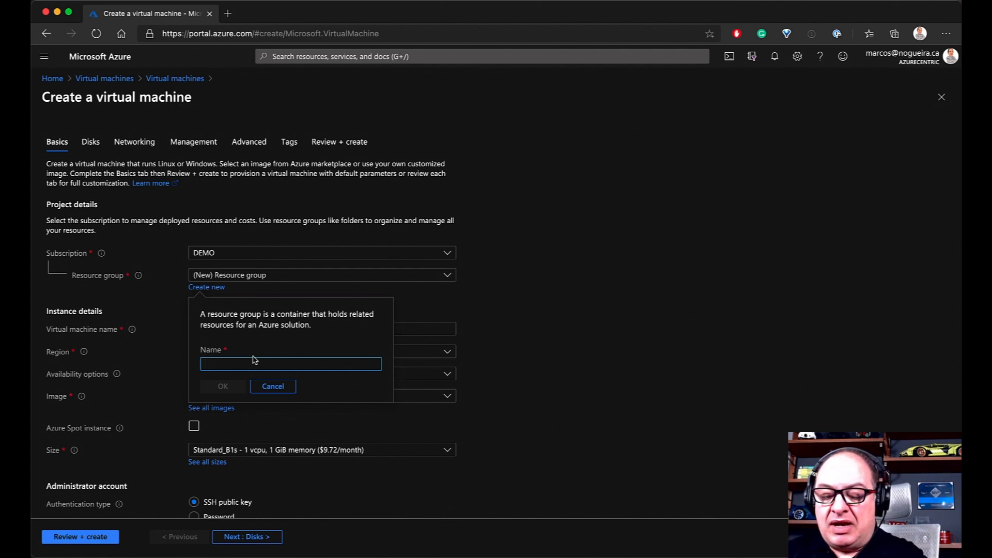
type("rg")
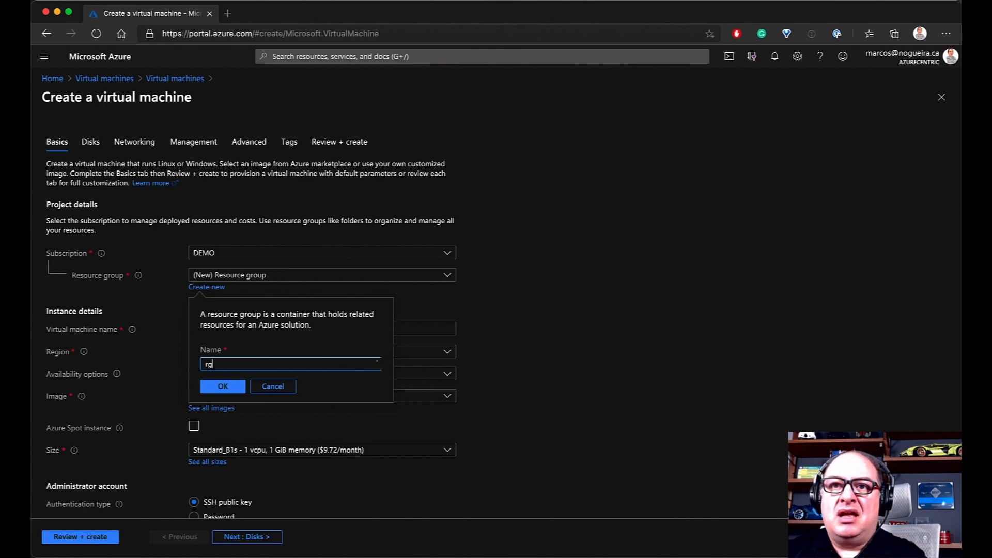
type("-")
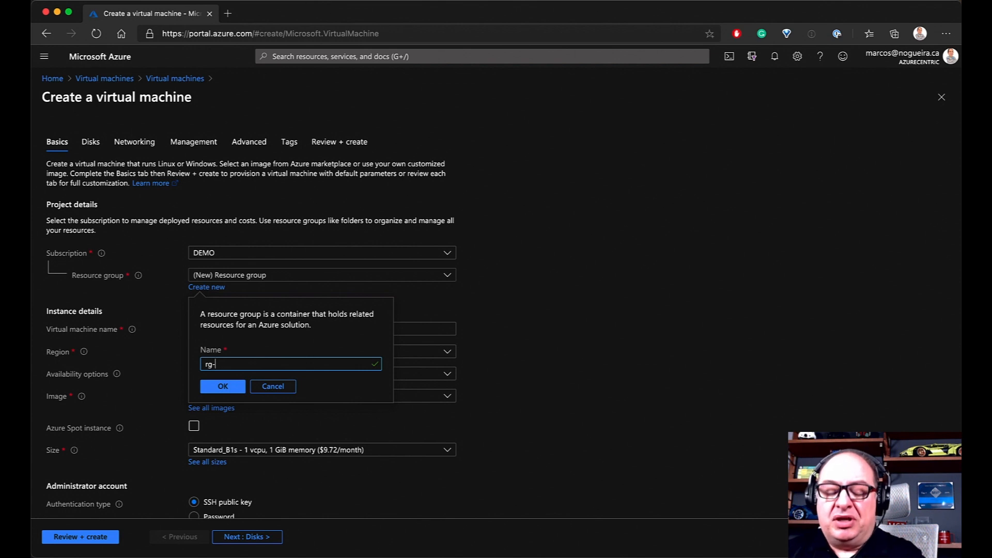
type("wus")
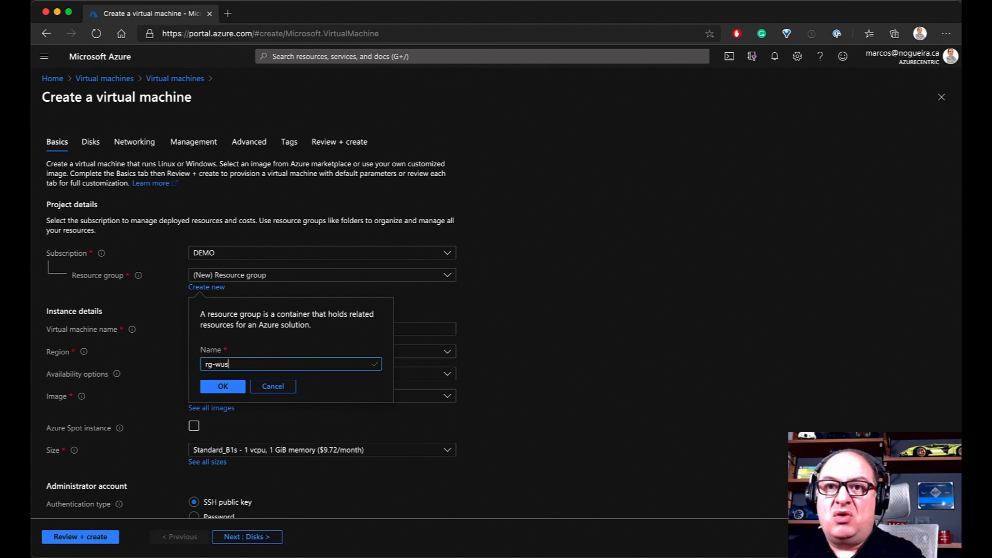
type("2-")
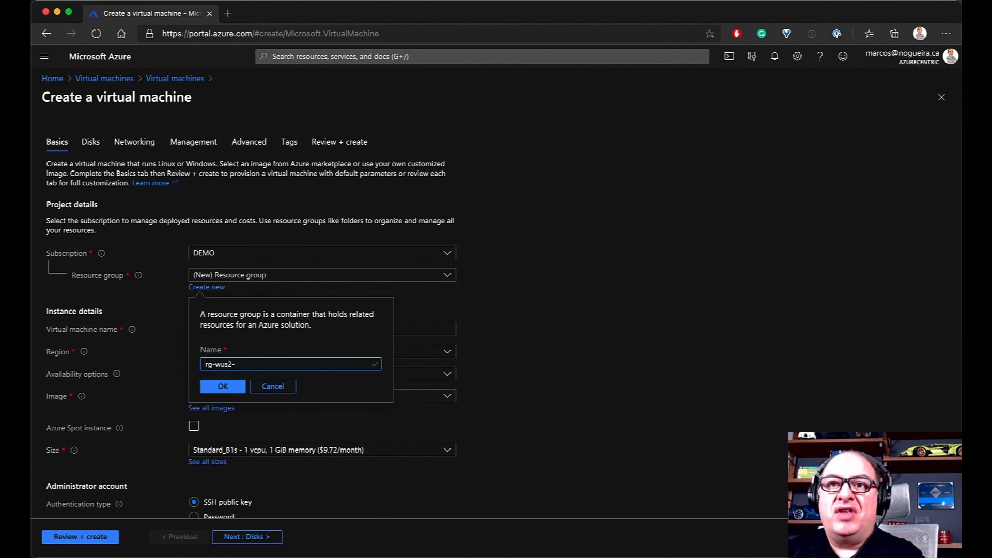
type("acdemo")
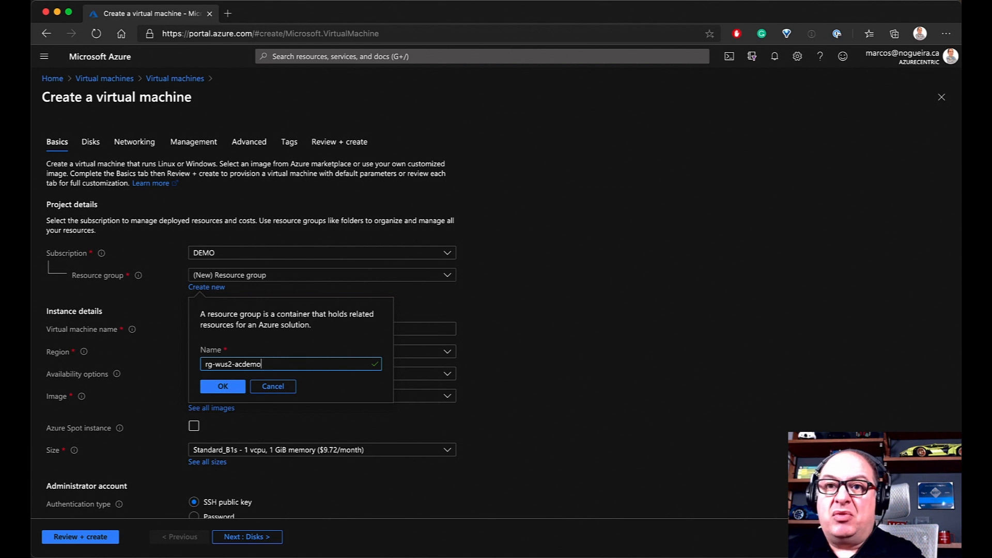
type("vm")
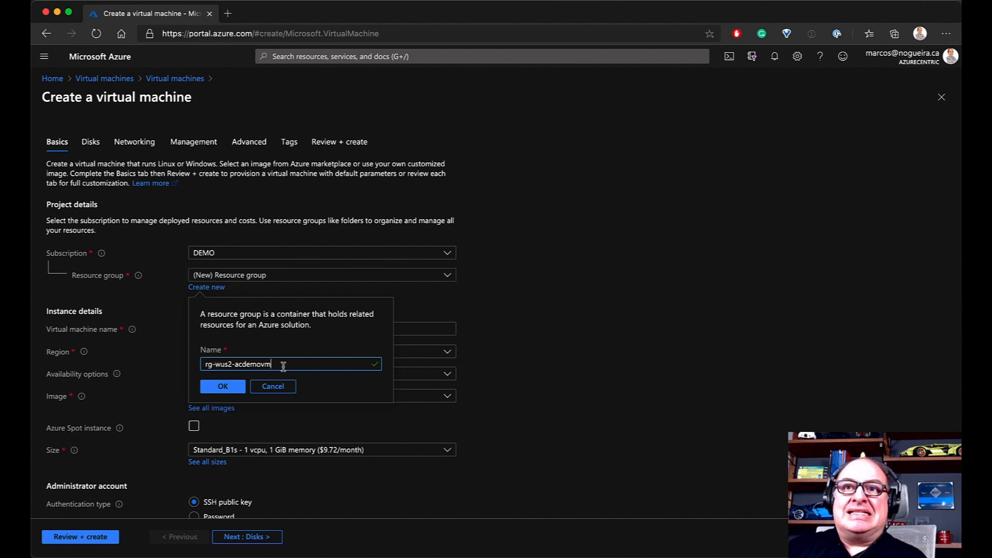
left_click(234, 366)
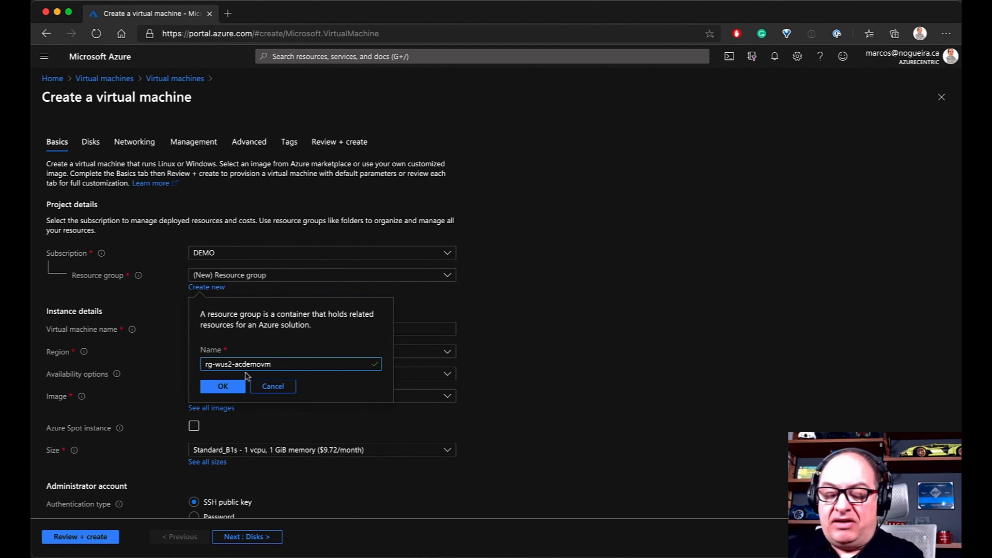
type("test-")
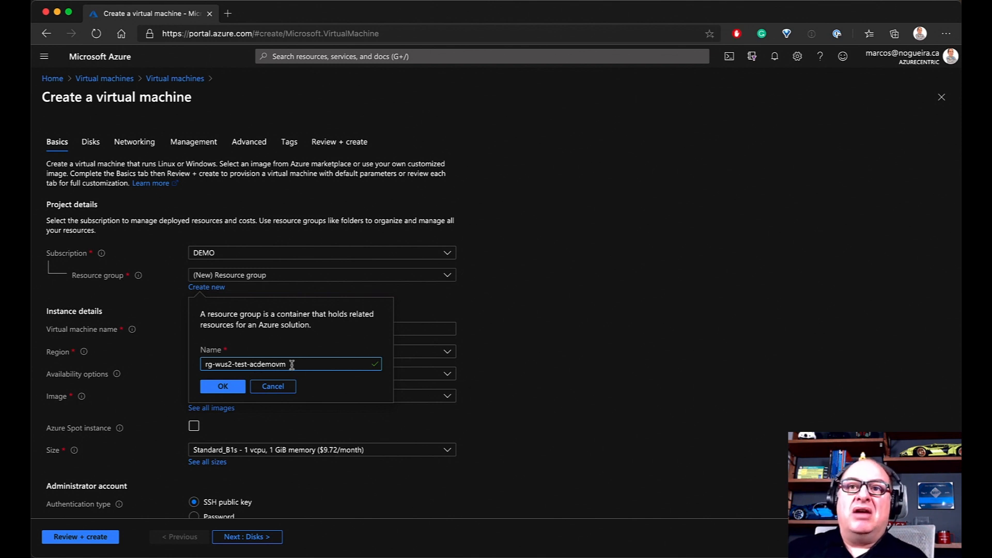
left_click(226, 387)
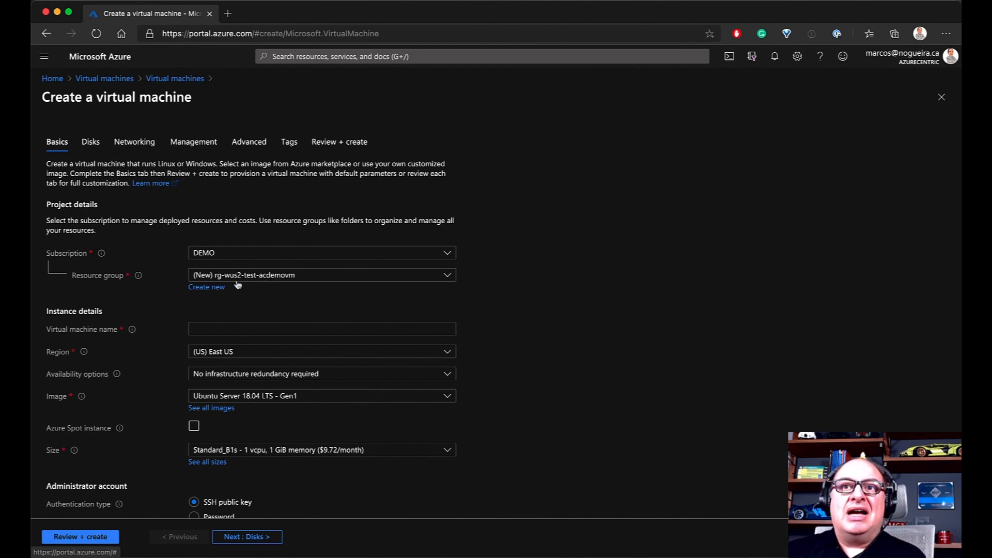
Enter acdemovm as the VM name and select the (US) West US 2 region
left_click(223, 330)
type("acdemovm")
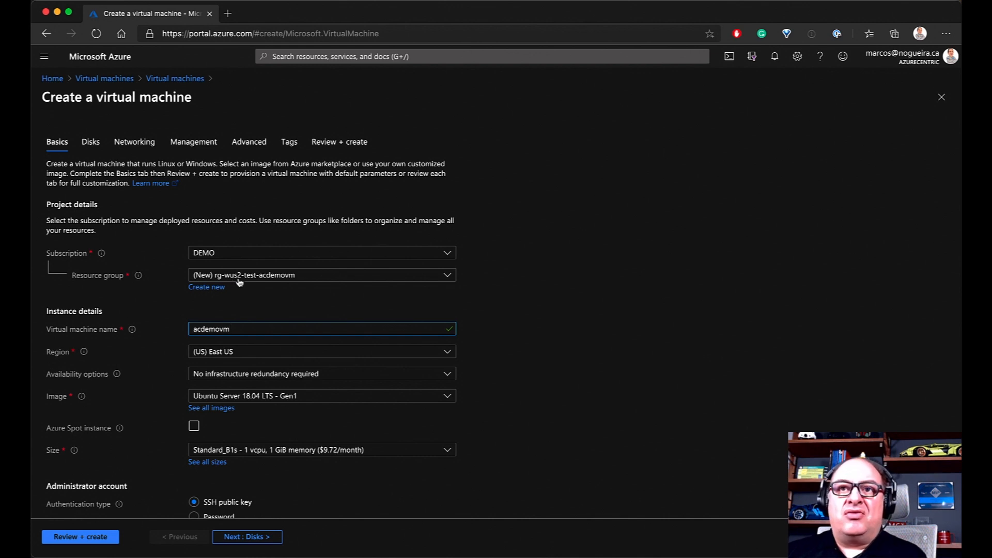
left_click(228, 353)
scroll(237, 312, "down", 4)
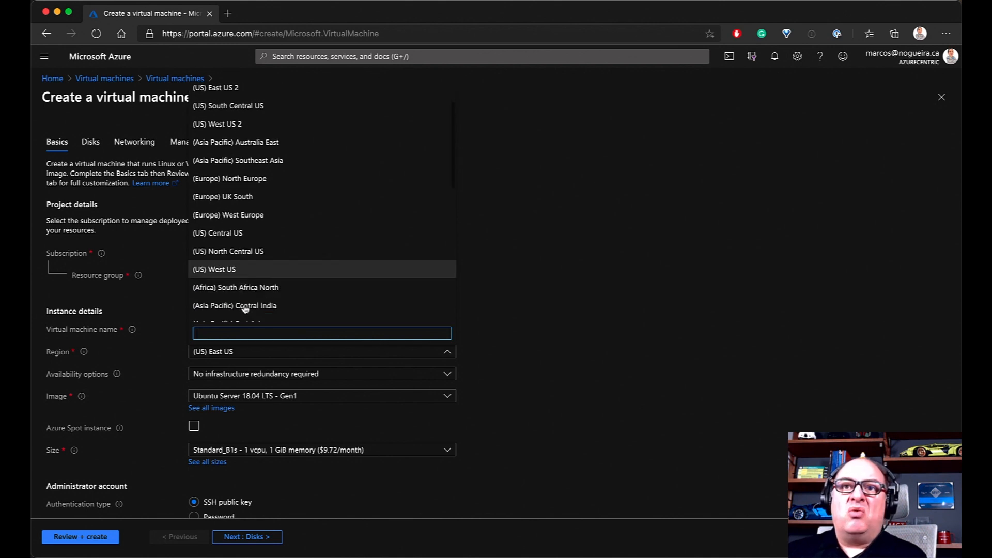
scroll(244, 309, "up", 2)
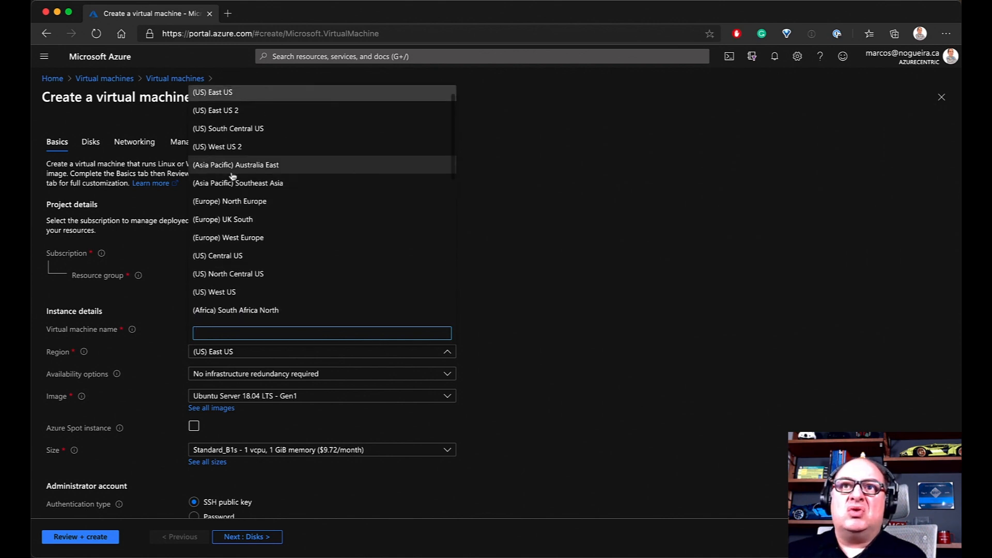
left_click(232, 146)
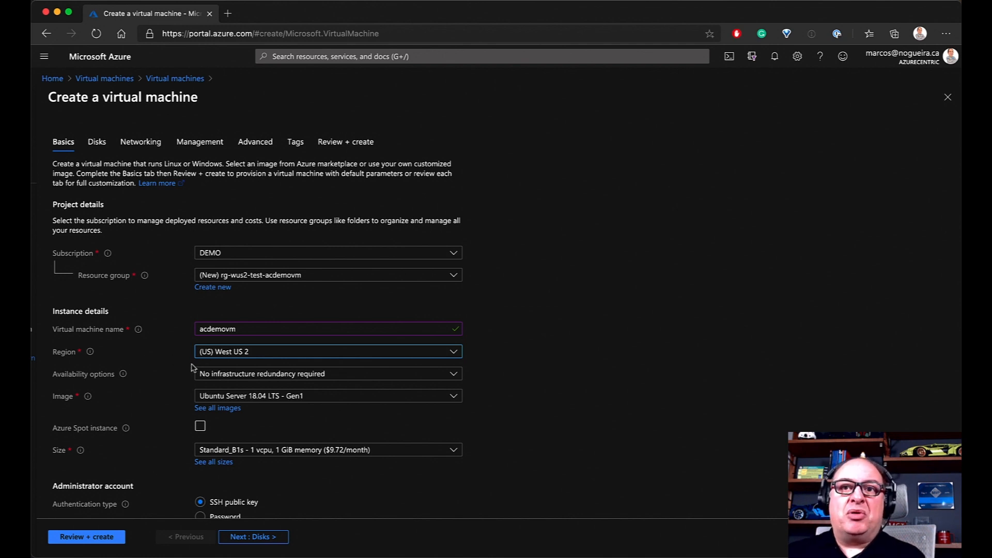
mouse_move(122, 381)
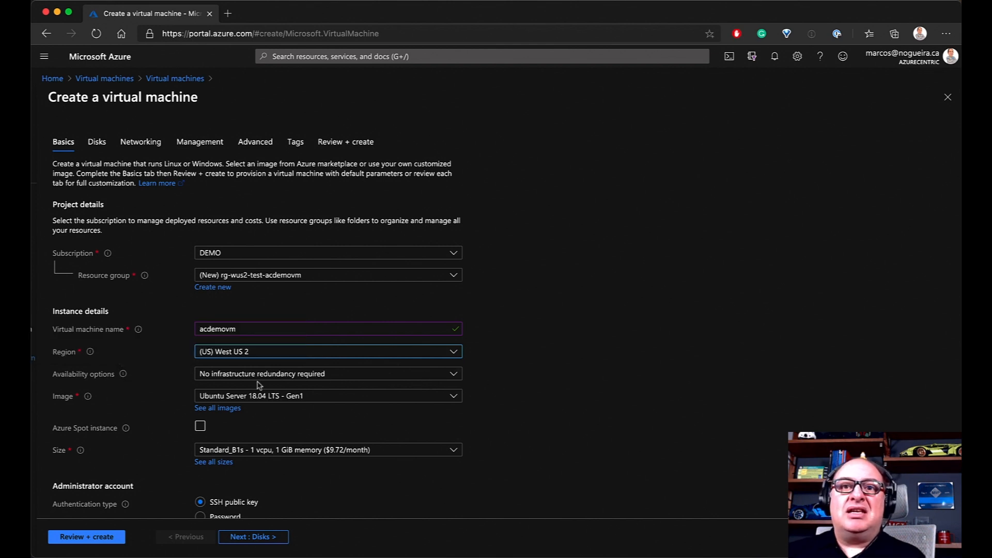
Expand the Availability options dropdown to view its three choices
left_click(454, 376)
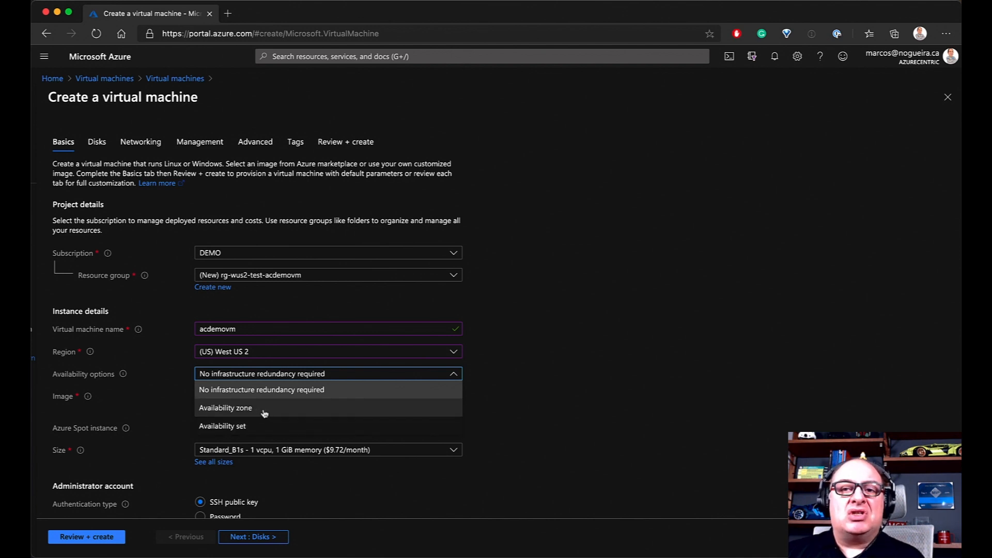
Set availability options to Availability zone with zone 1 selected
left_click(264, 413)
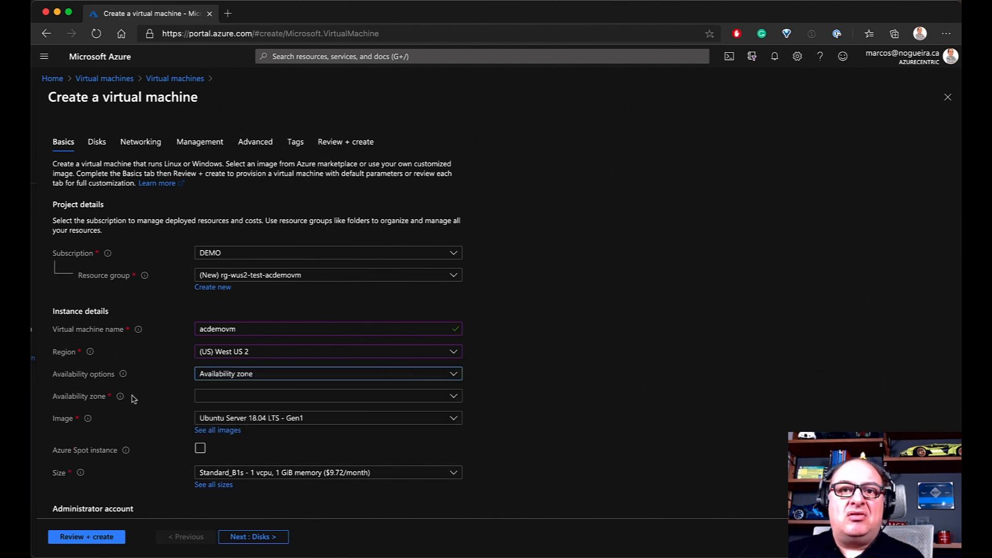
mouse_move(122, 399)
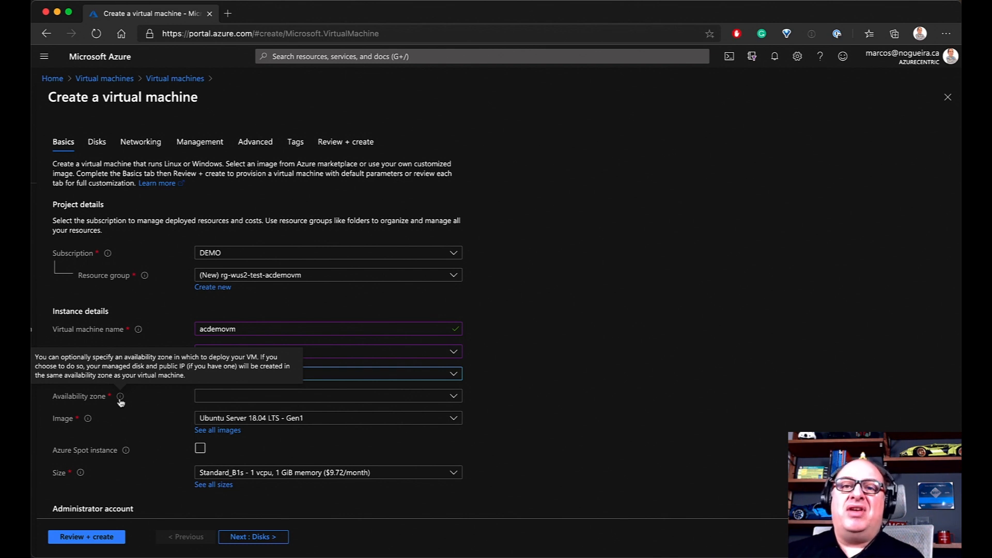
left_click(228, 398)
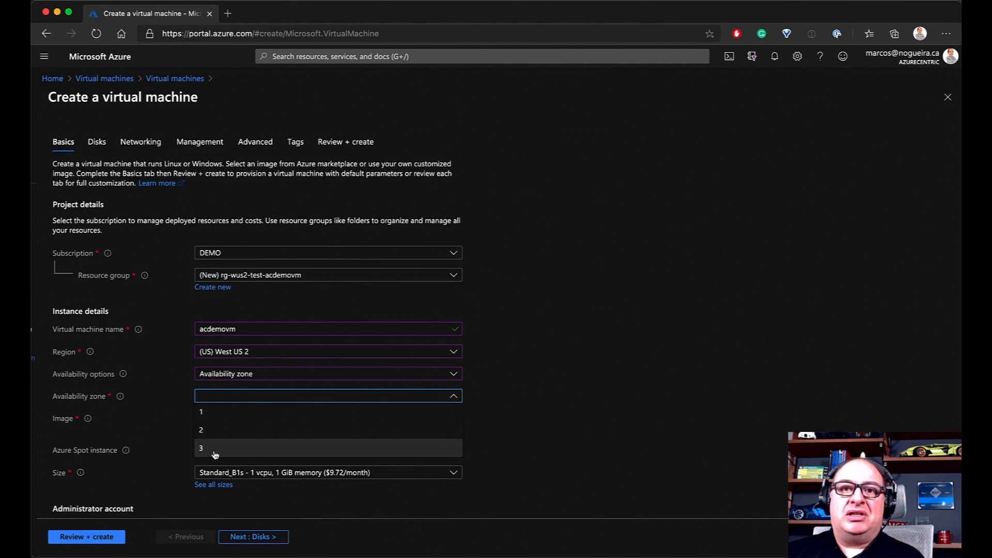
left_click(211, 413)
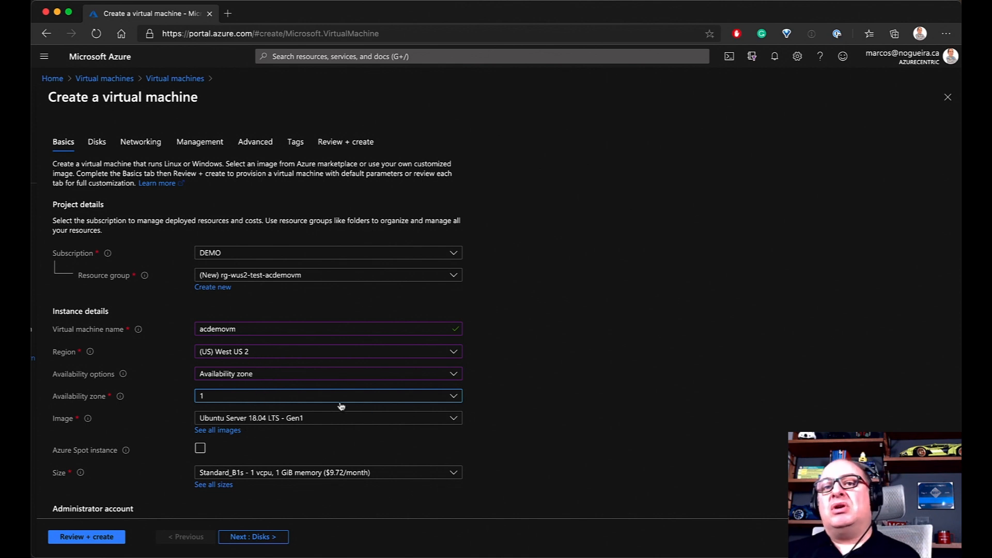
left_click(217, 398)
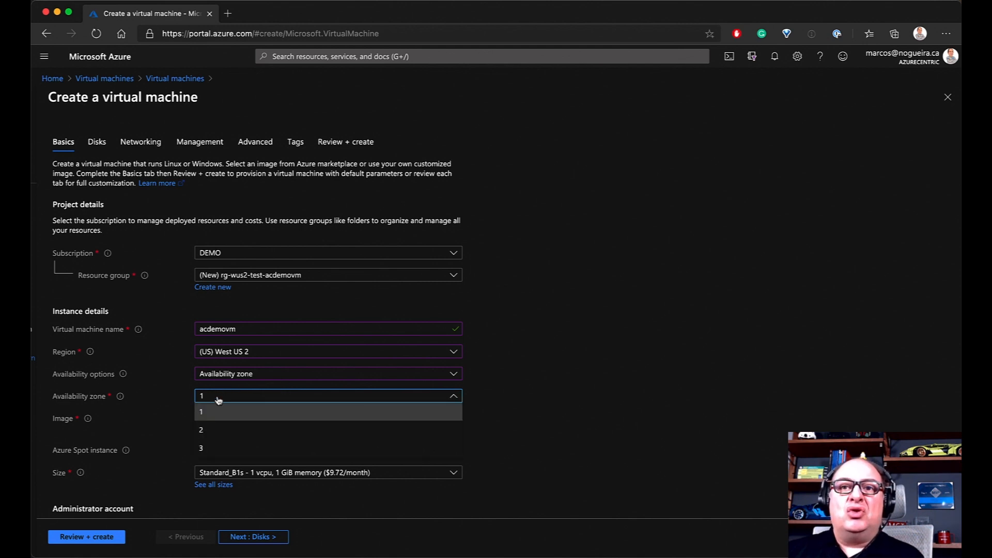
left_click(453, 375)
left_click(455, 376)
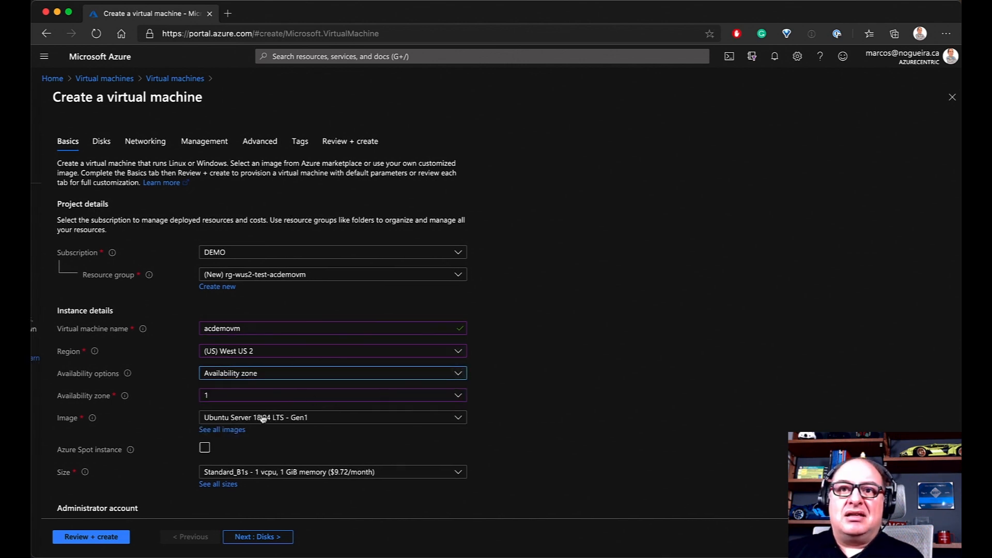
Change availability options to Availability set and begin creating a new set
left_click(268, 374)
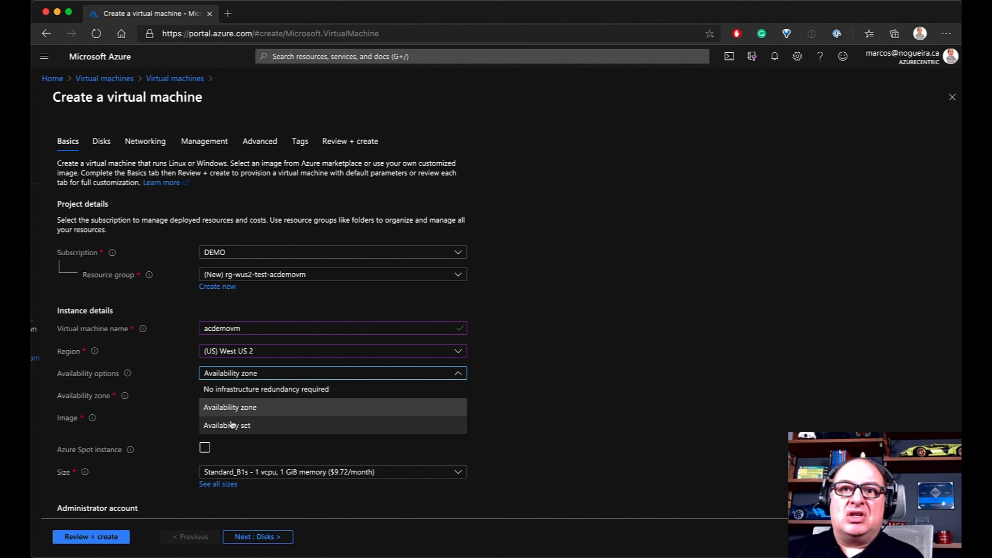
left_click(231, 411)
left_click(231, 378)
left_click(231, 407)
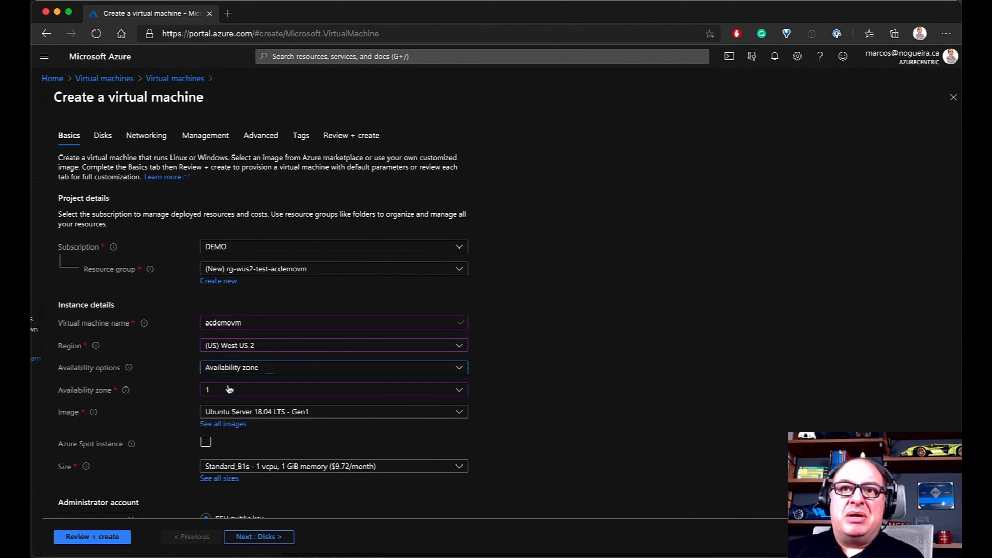
left_click(245, 369)
left_click(228, 419)
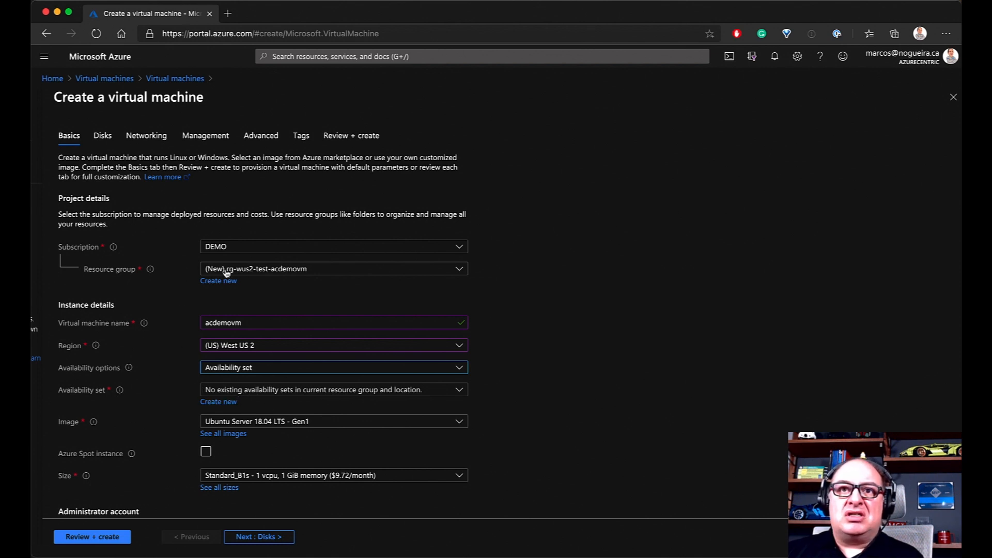
left_click(222, 407)
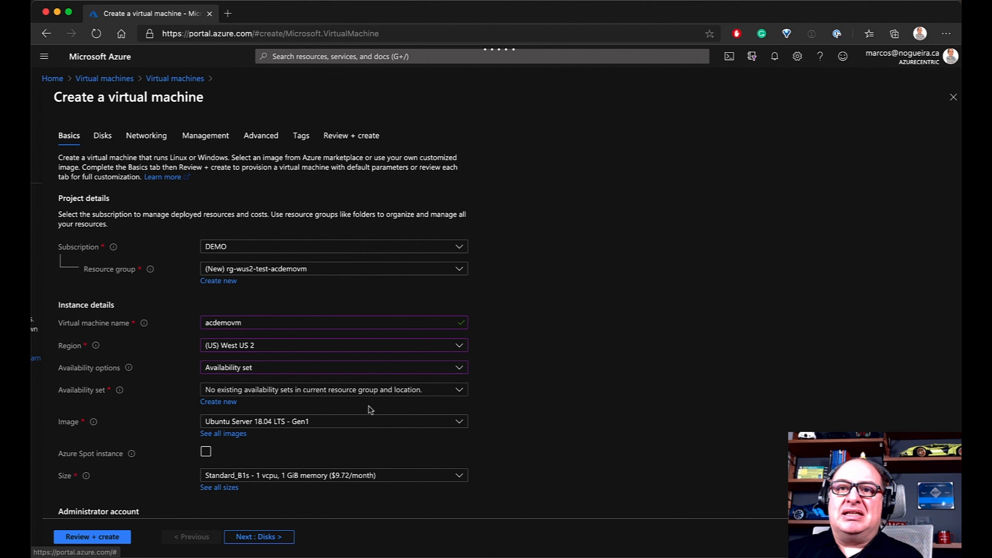
Enter as-wus2-test-webdemovms as the new availability set's name
left_click(282, 394)
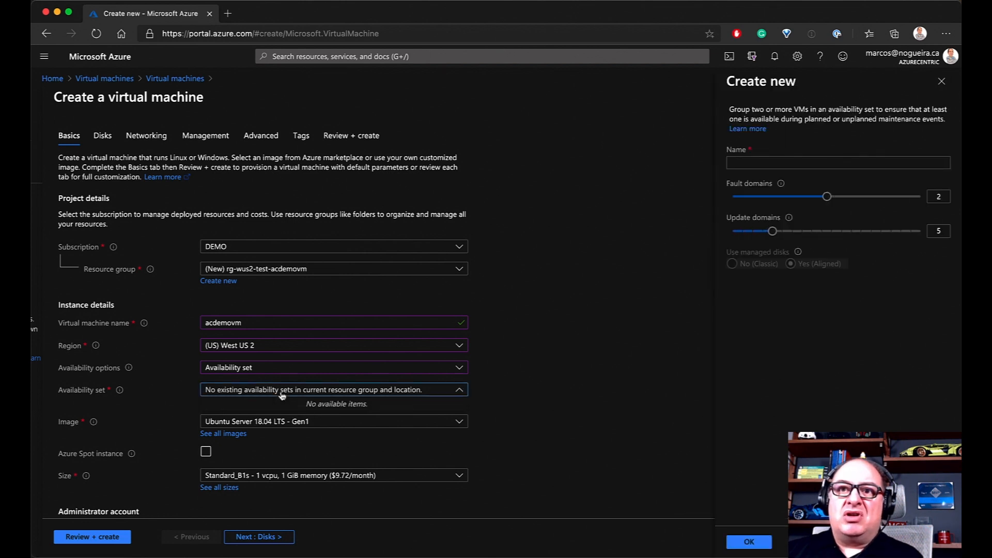
left_click(754, 164)
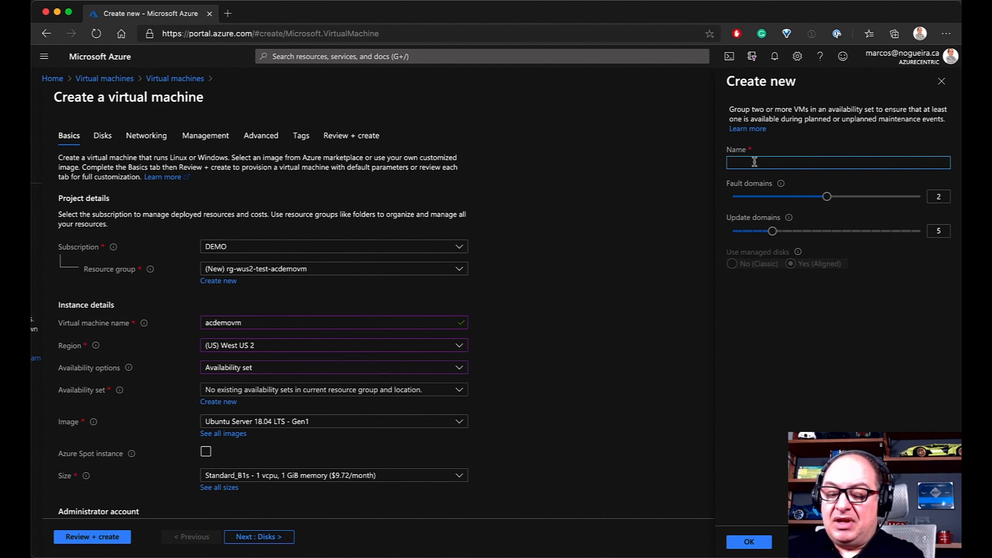
type("as")
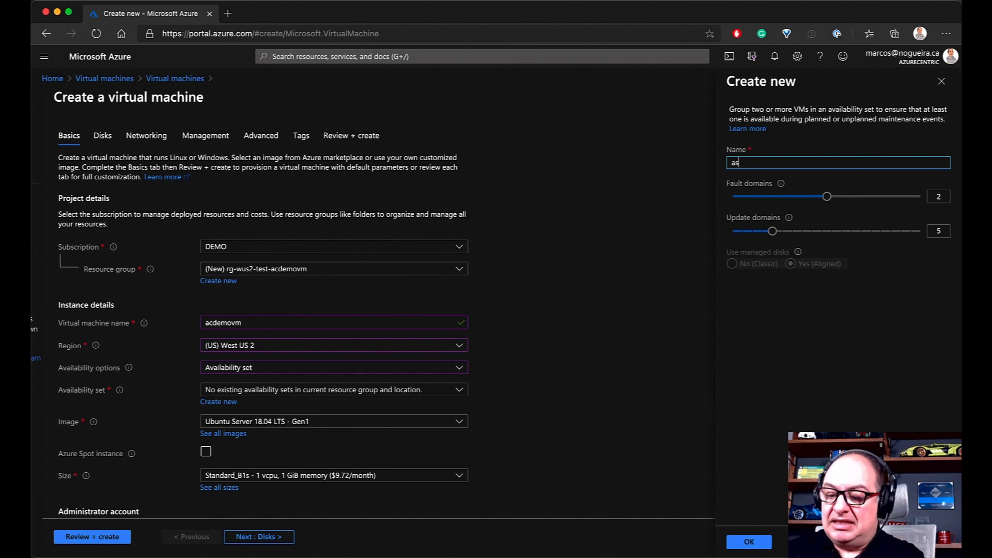
type("-wu")
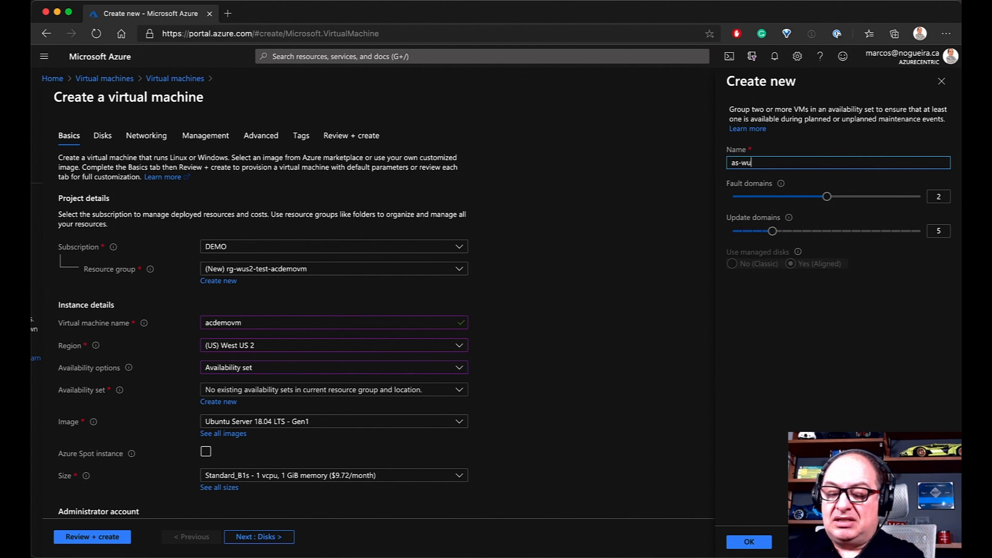
type("s2-test-")
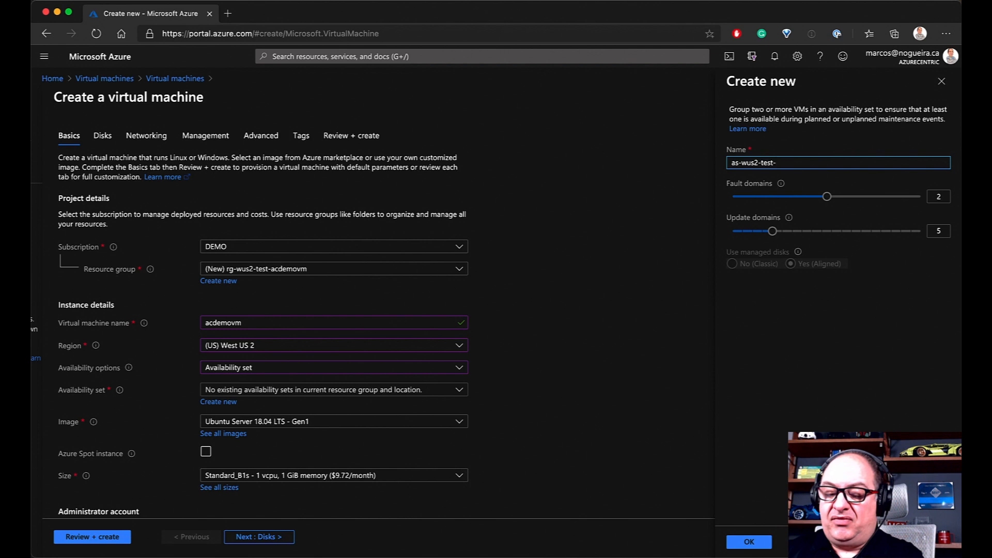
type("web")
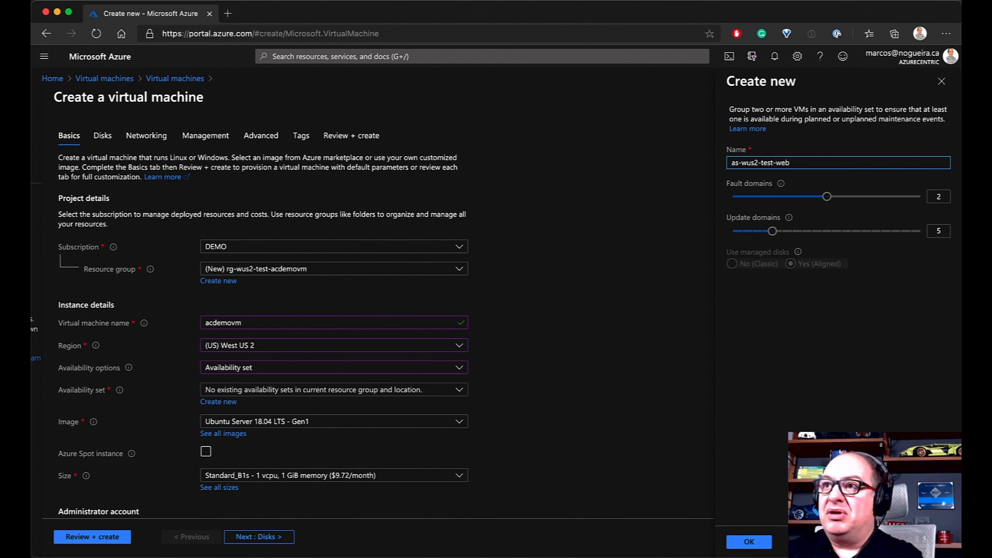
type("demo")
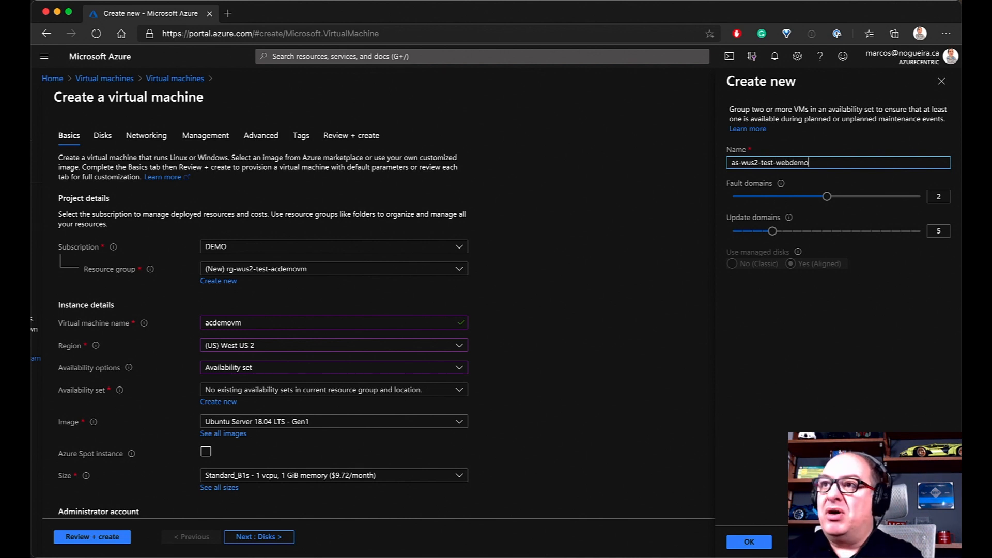
type("vms")
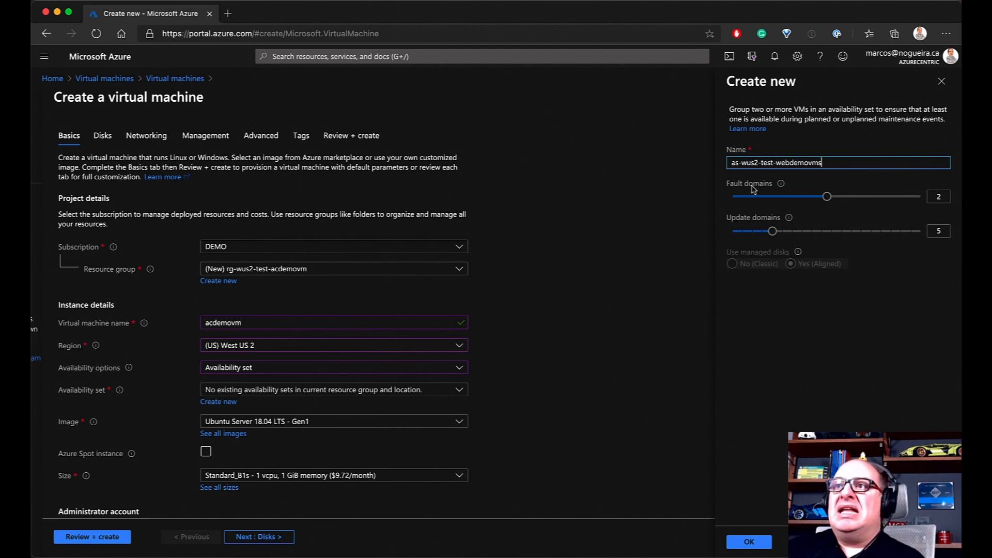
mouse_move(781, 188)
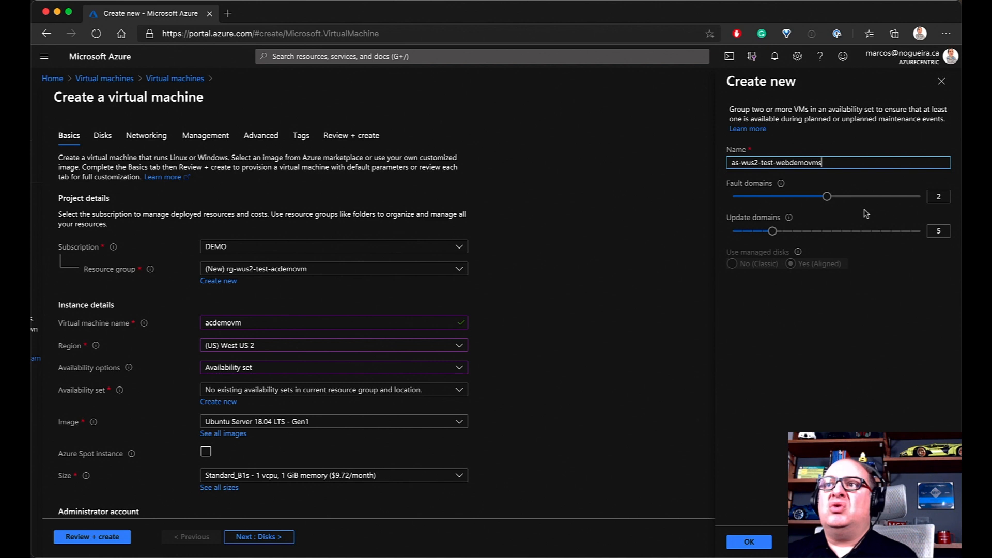
mouse_move(831, 204)
left_mouse_down()
mouse_move(924, 203)
mouse_move(829, 203)
left_mouse_up()
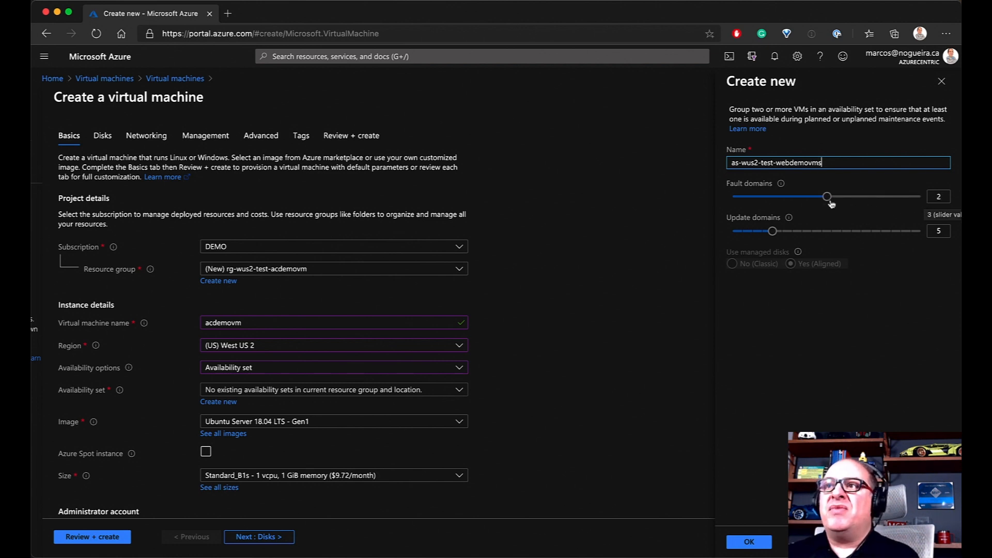
mouse_move(790, 219)
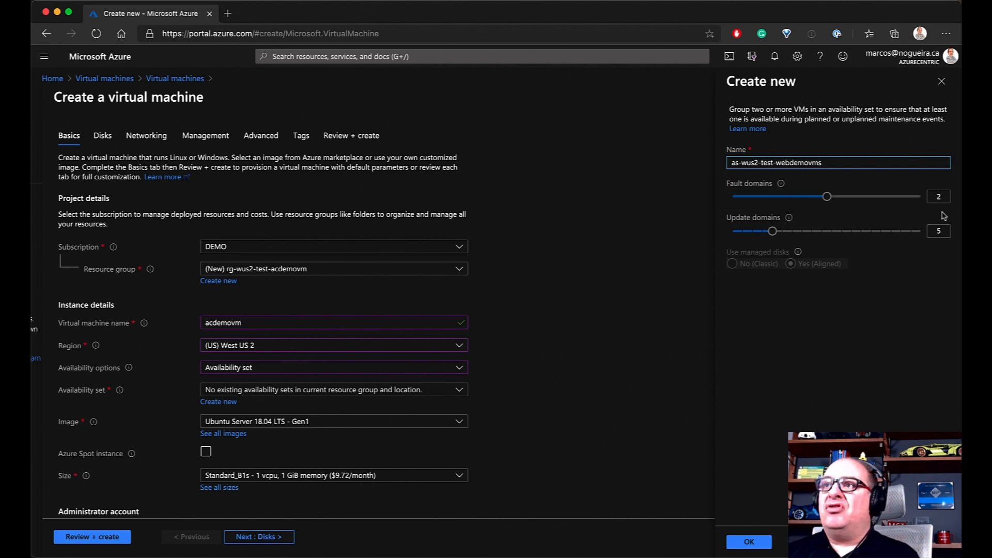
Raise fault domains to the maximum of 3 and update domains to the maximum of 20
left_click_drag(827, 197, 927, 201)
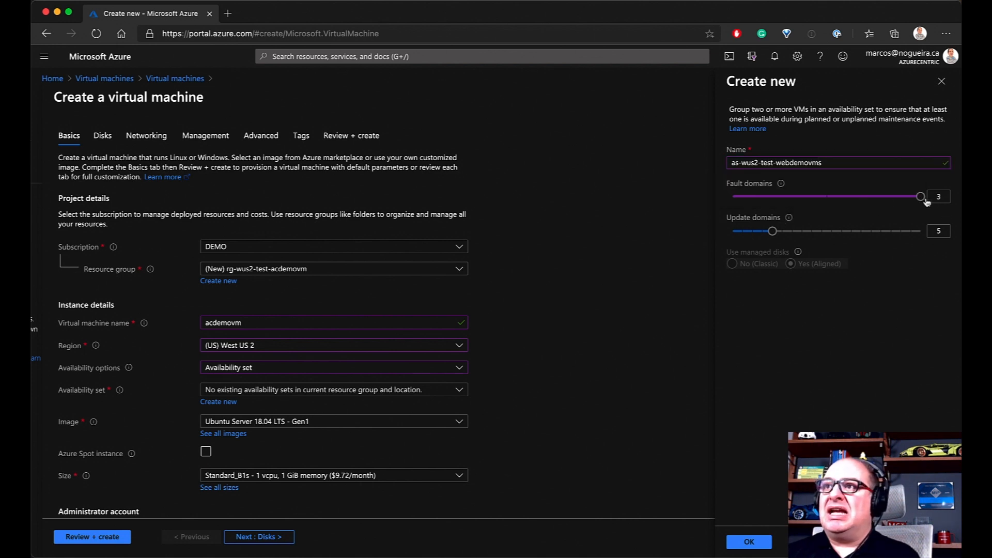
left_click_drag(771, 231, 922, 235)
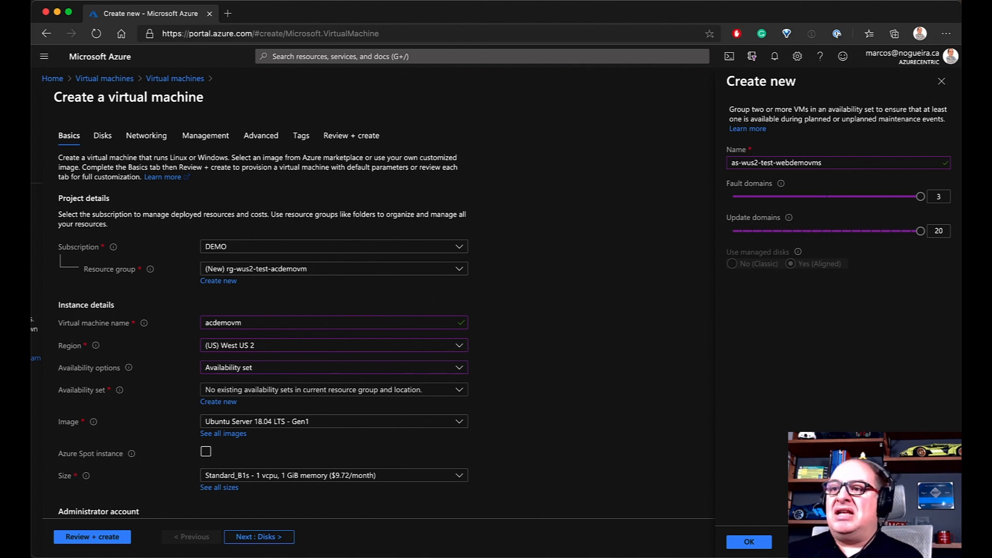
Apply the as-wus2-test-webdemovms availability set and view the Image dropdown list
left_click(750, 541)
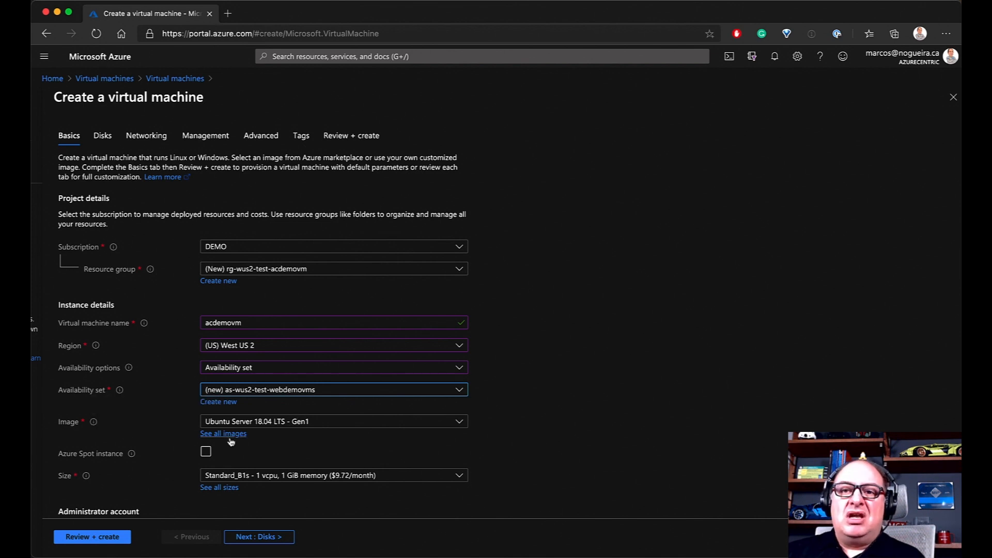
left_click(459, 422)
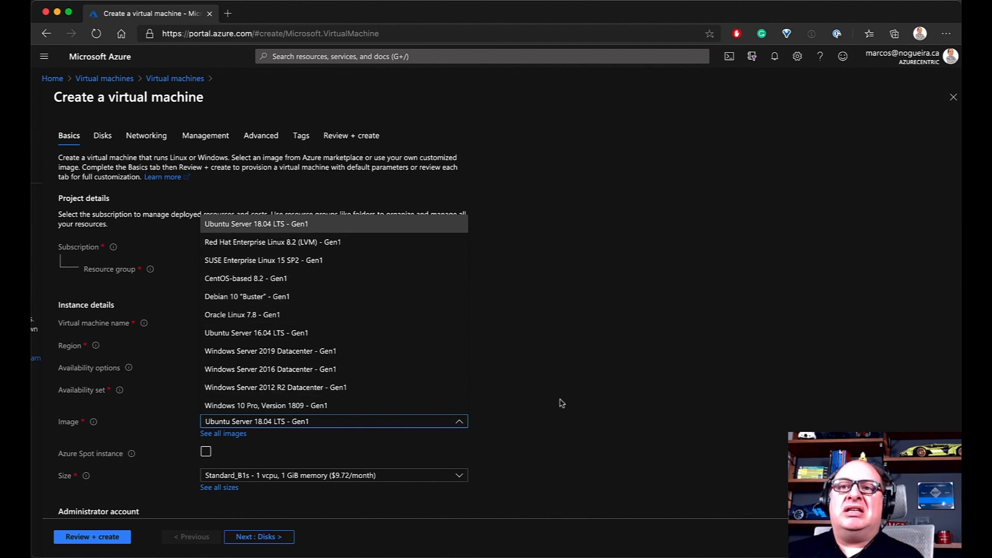
Open the full image marketplace and browse the operating system listings
left_click(514, 433)
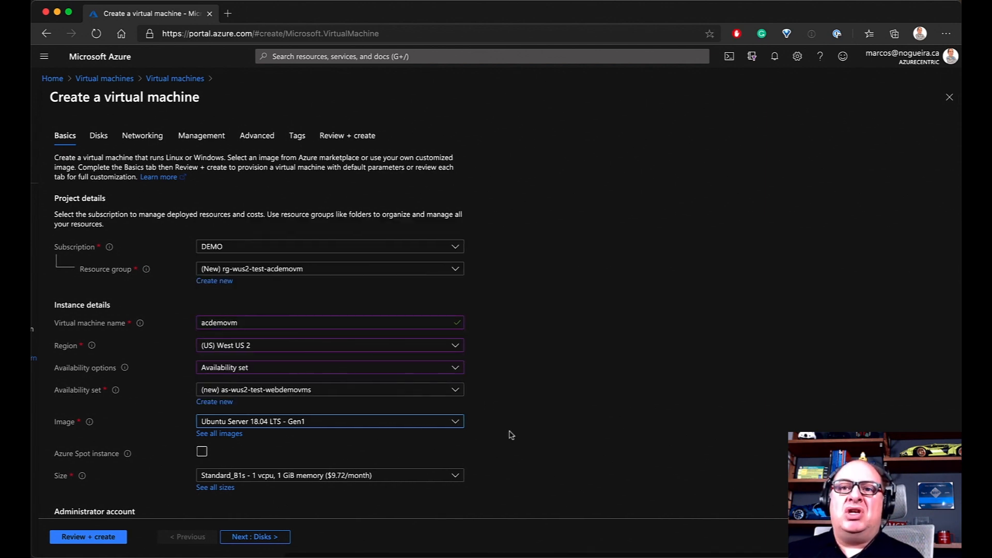
left_click(211, 435)
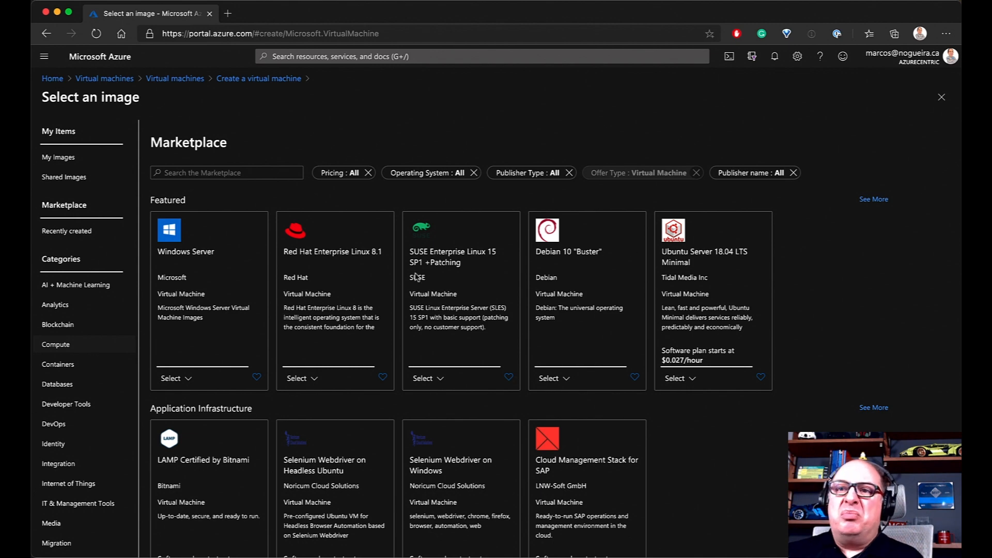
scroll(230, 395, "down", 3)
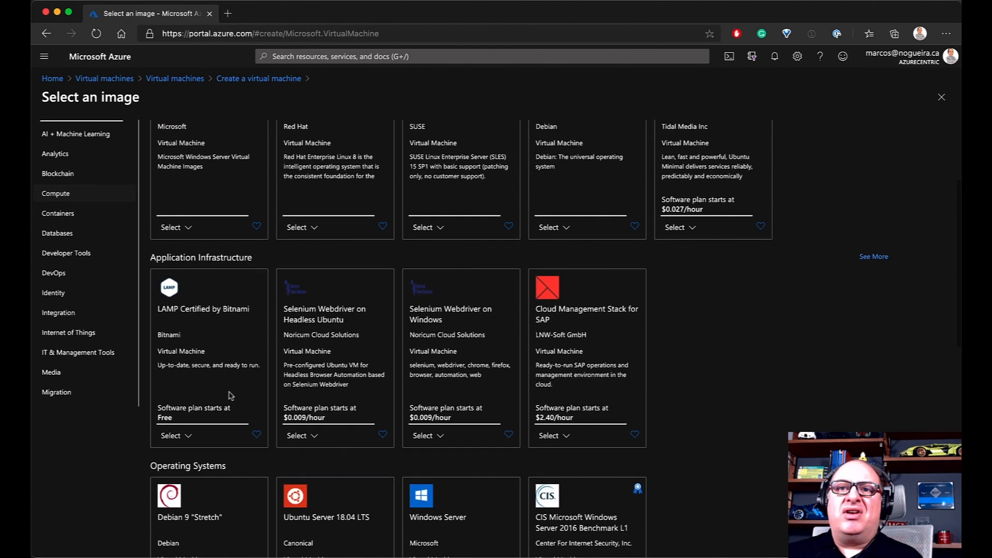
scroll(230, 395, "down", 5)
scroll(230, 395, "down", 5)
scroll(230, 395, "up", 10)
scroll(230, 395, "up", 2)
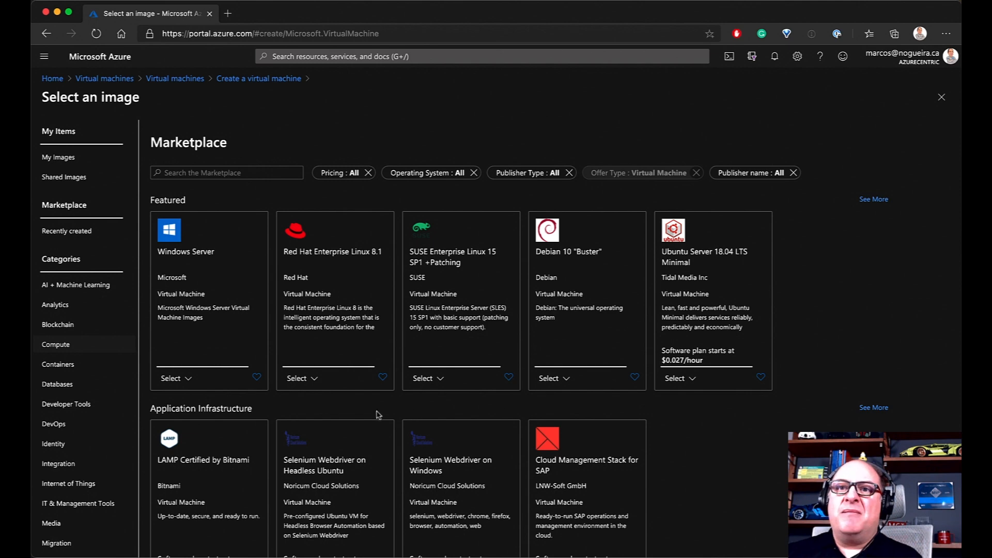
scroll(363, 413, "down", 3)
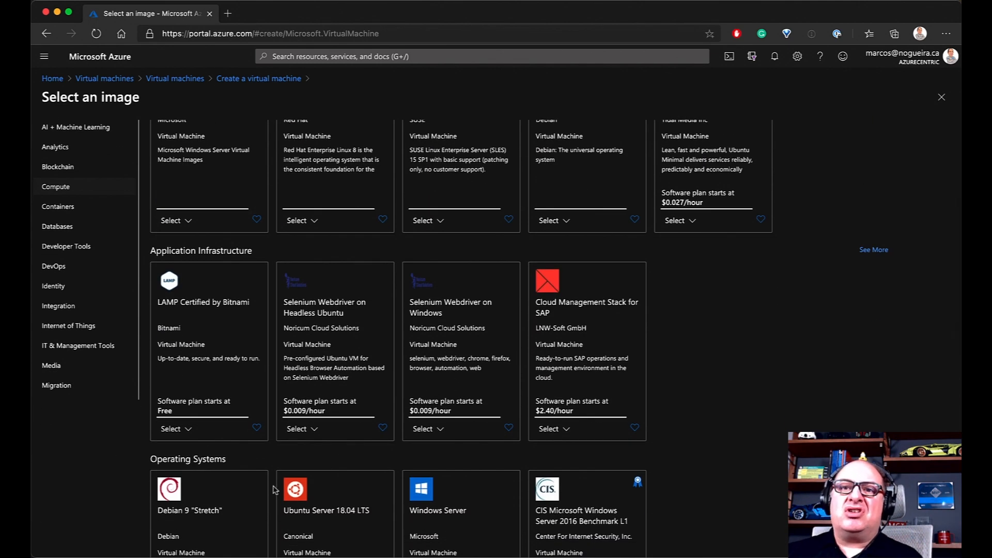
scroll(248, 468, "down", 3)
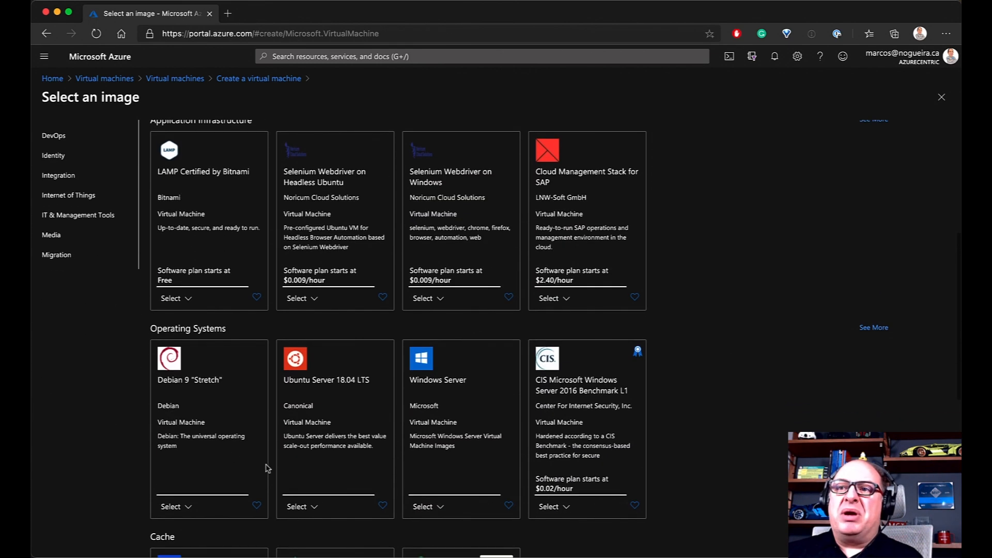
left_click(877, 331)
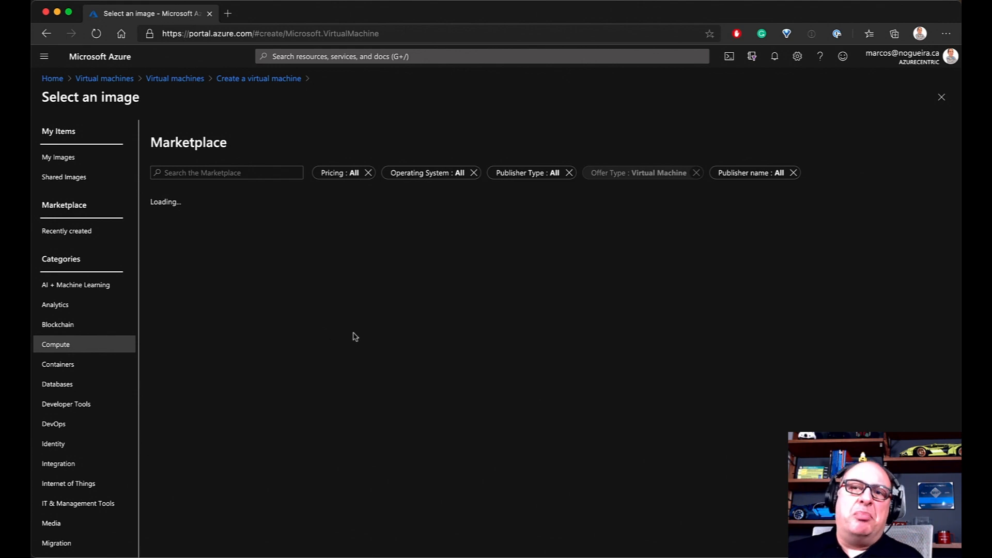
scroll(300, 365, "down", 2)
scroll(300, 366, "down", 6)
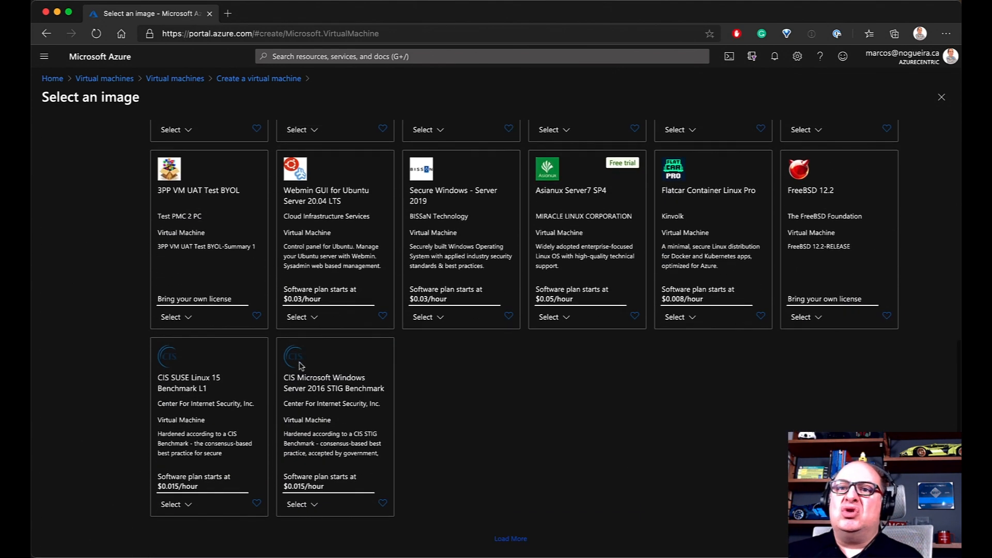
scroll(329, 371, "up", 8)
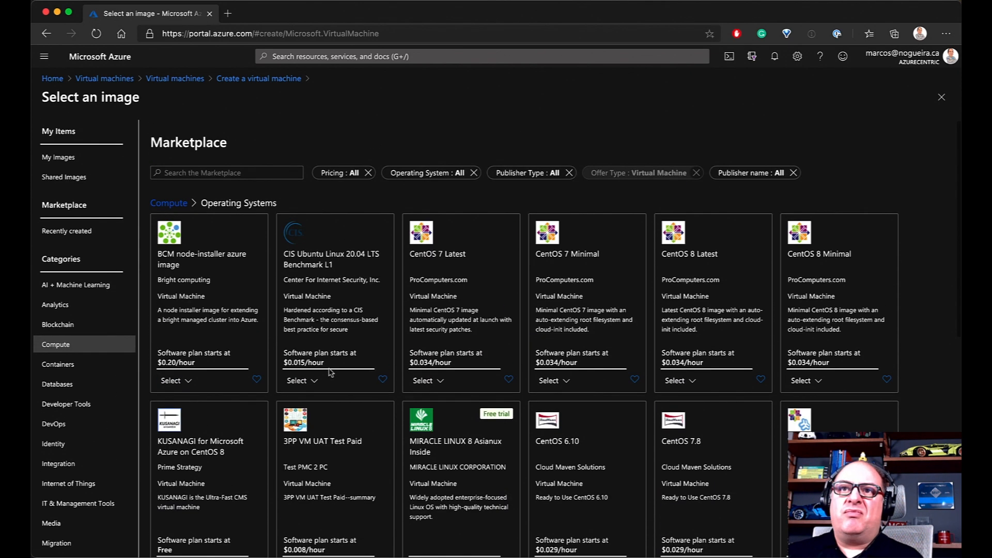
left_click(174, 204)
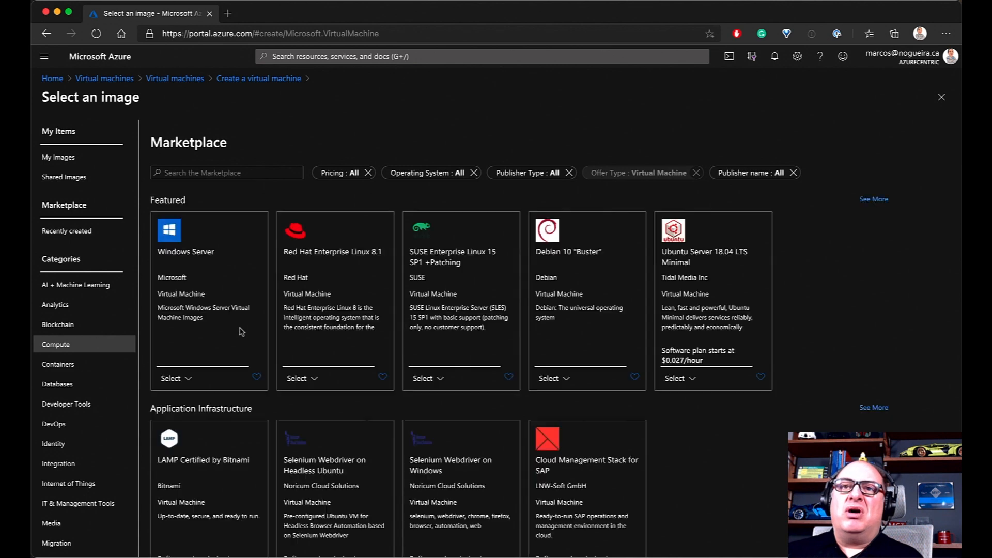
Pick Windows Server 2019 Datacenter from the Windows Server image versions
left_click(190, 380)
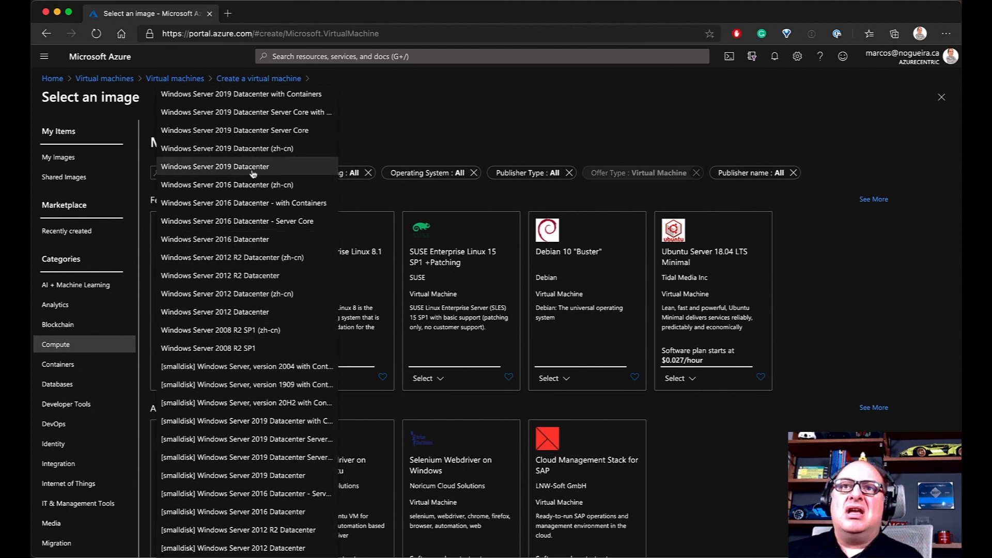
scroll(256, 172, "down", 1)
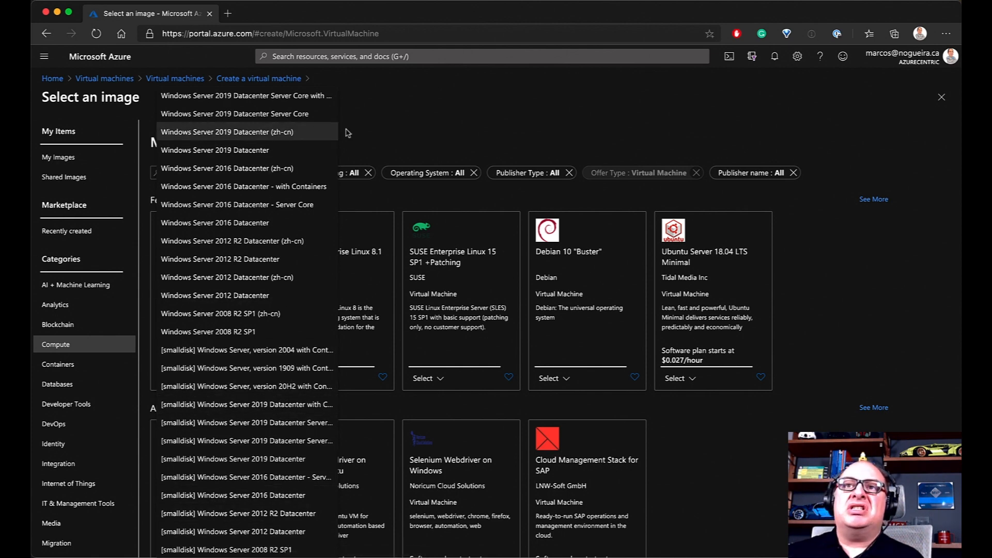
left_click(381, 129)
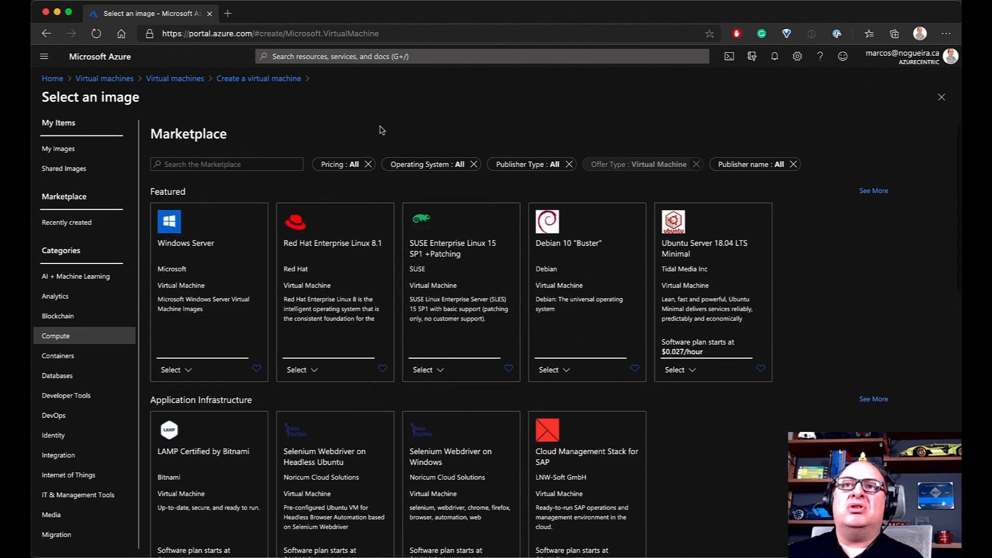
left_click(185, 370)
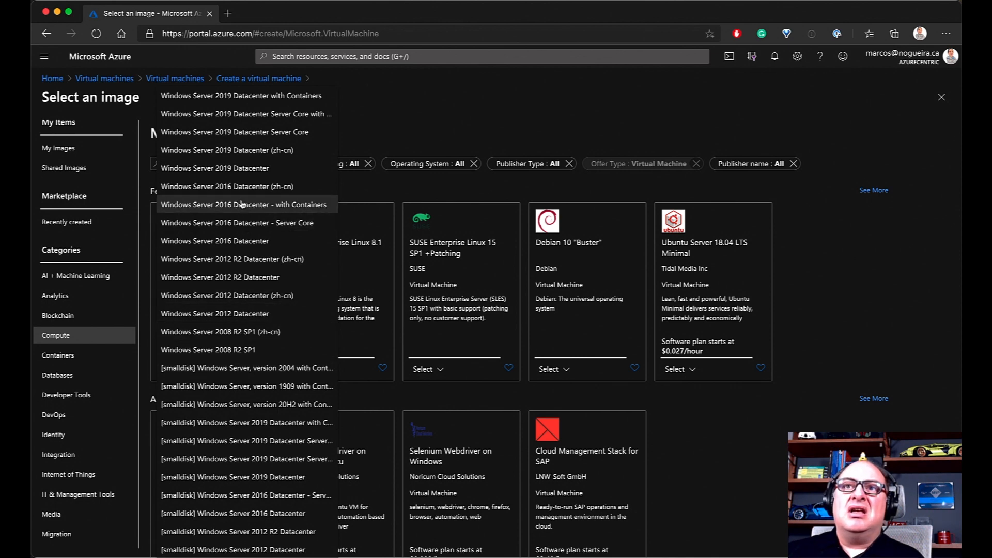
scroll(233, 169, "down", 1)
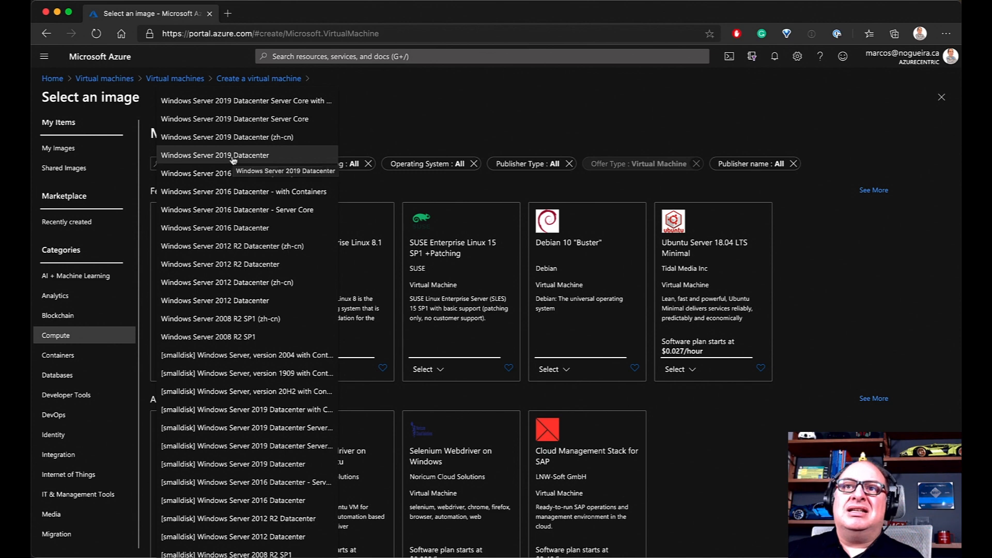
left_click(233, 157)
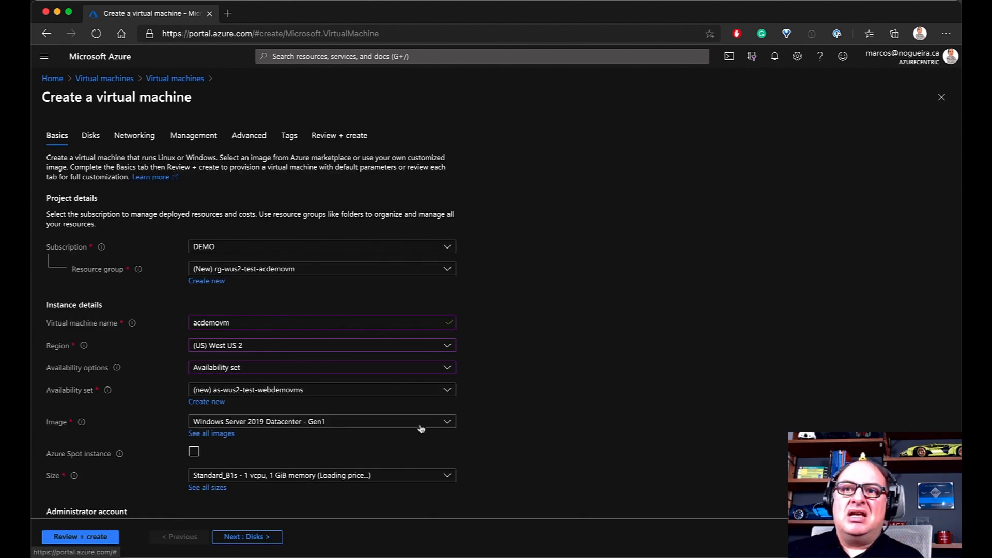
left_click(447, 423)
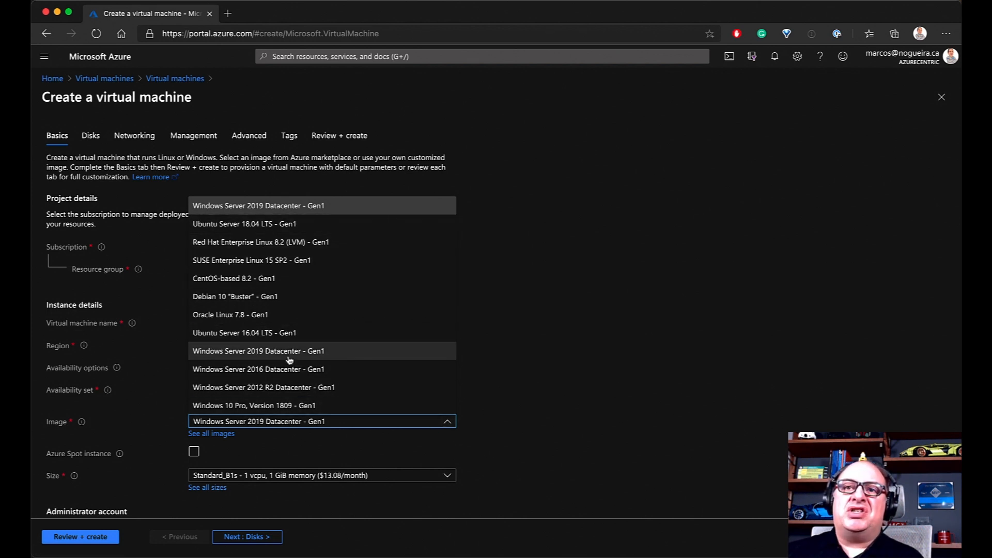
left_click(568, 382)
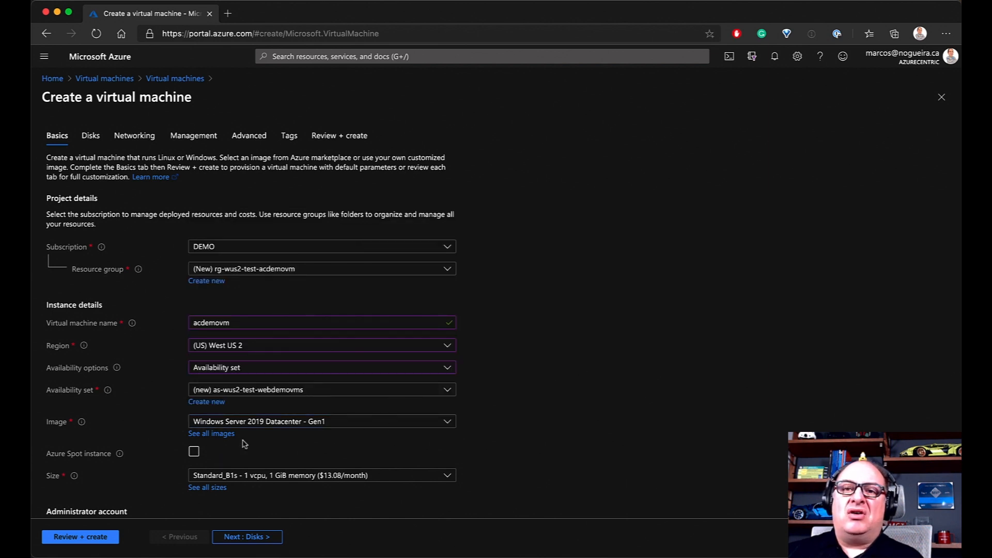
scroll(271, 448, "down", 2)
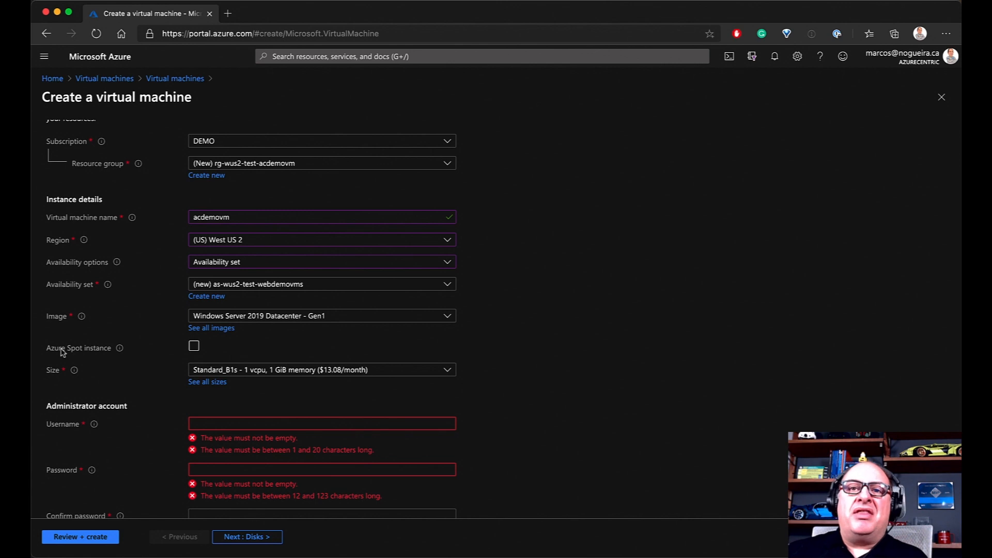
mouse_move(121, 356)
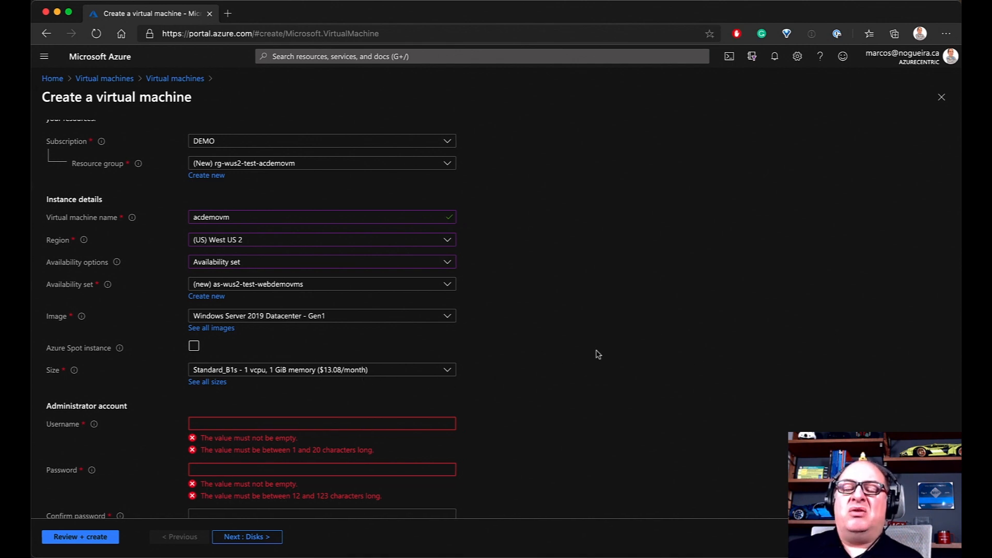
Enable Azure Spot, toggling it off and on, with Capacity only eviction and Stop / Deallocate
left_click(194, 348)
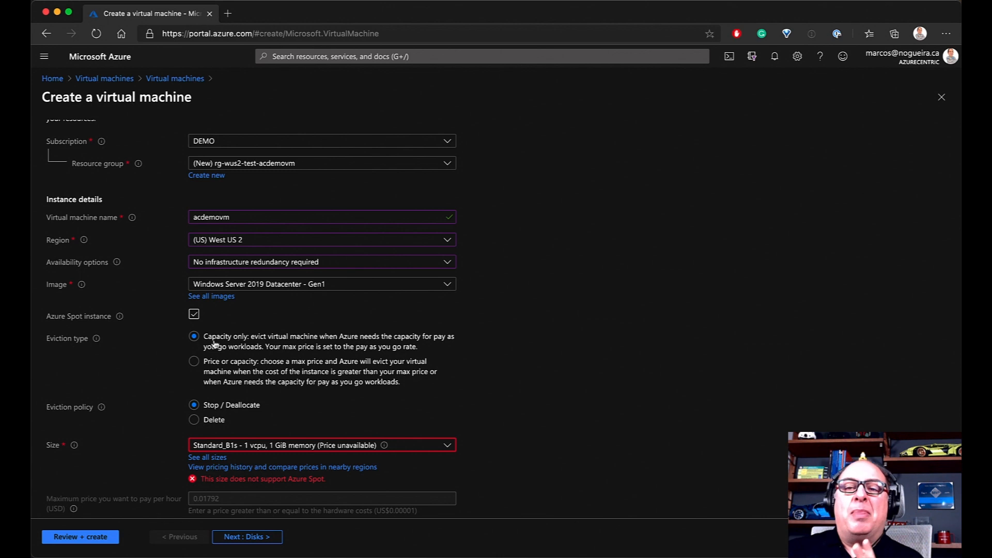
scroll(240, 374, "left", 1)
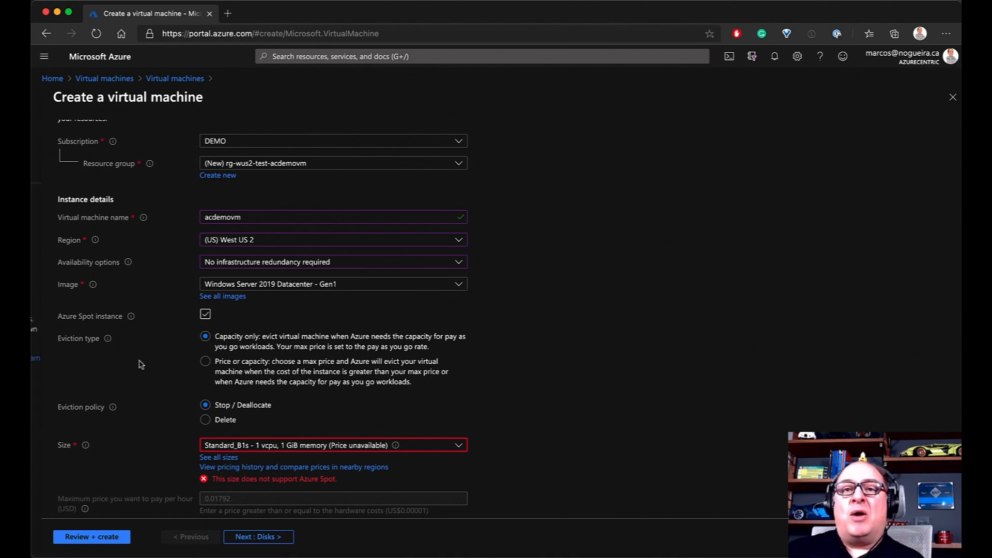
scroll(465, 416, "right", 1)
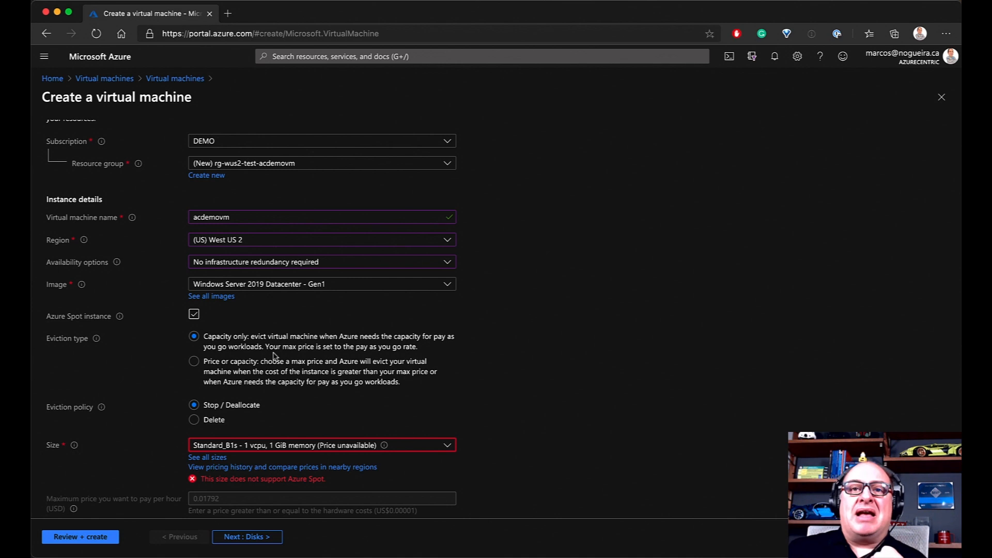
left_click(194, 314)
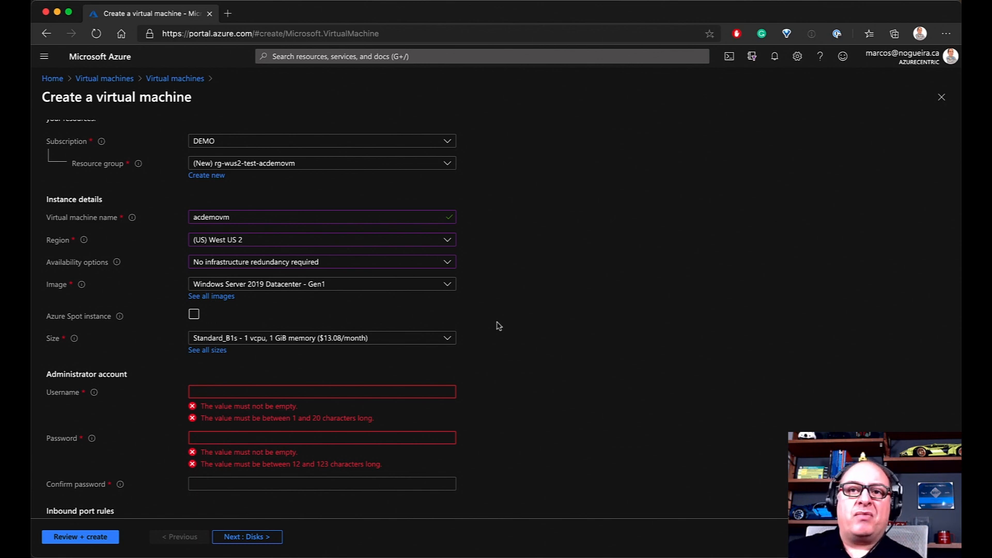
left_click(194, 314)
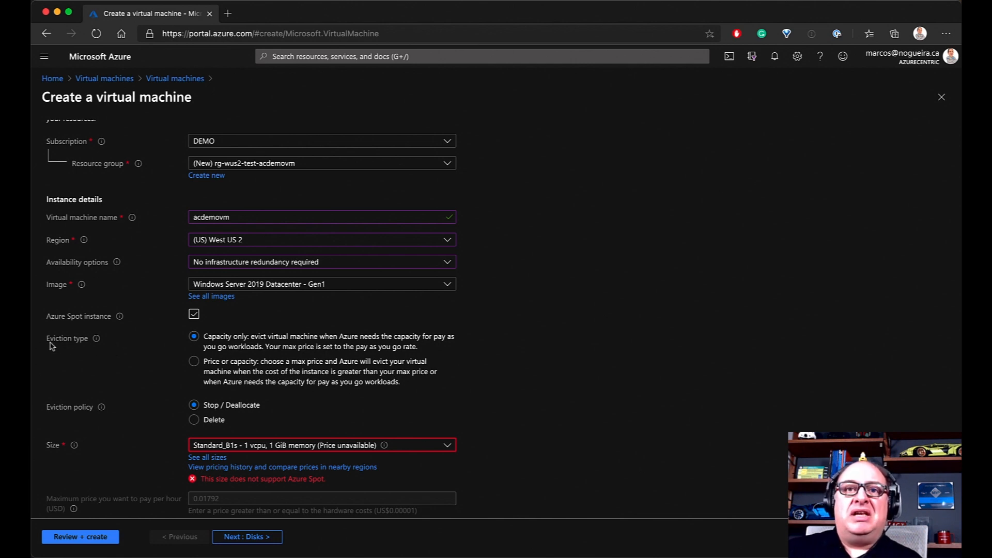
scroll(69, 345, "left", 1)
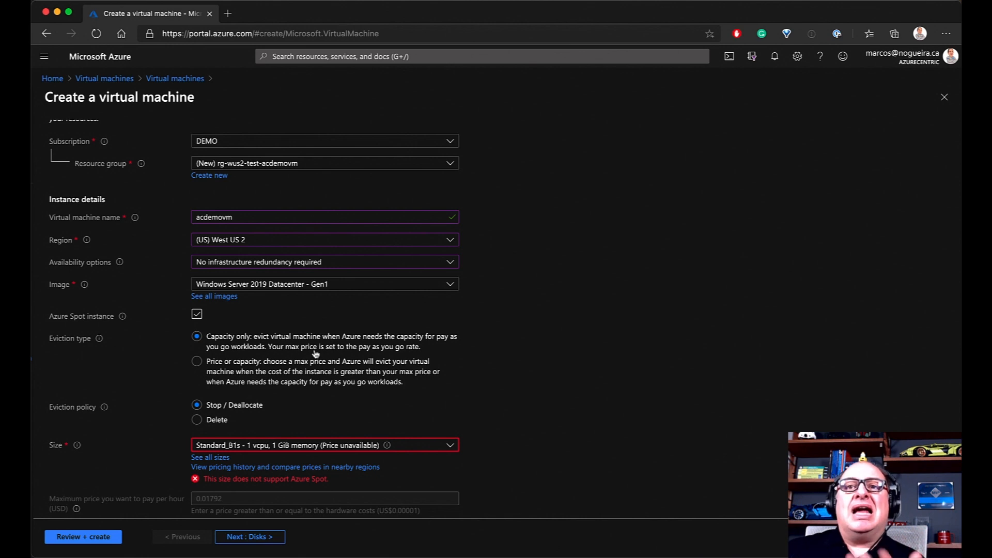
Change the Spot eviction type to Price or capacity
left_click(197, 361)
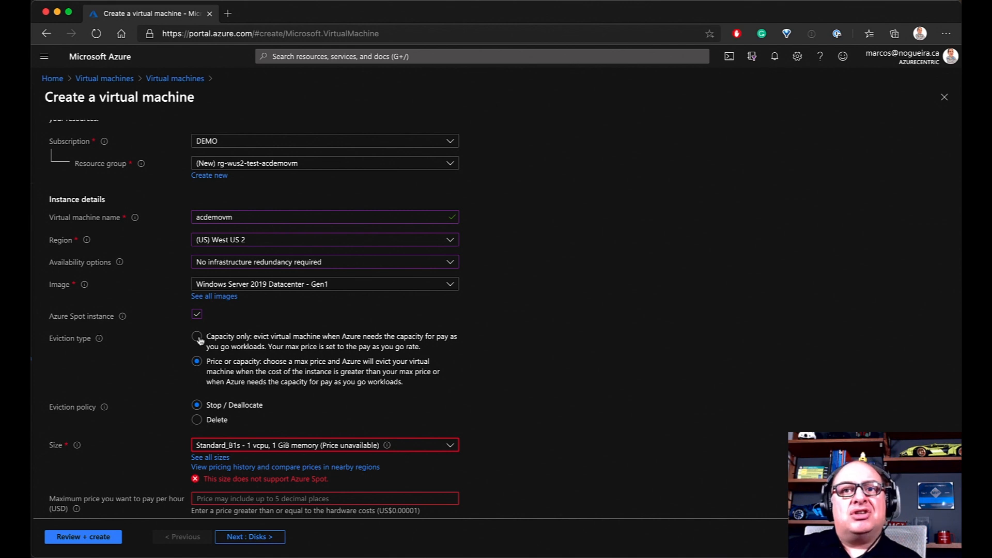
scroll(199, 340, "down", 1)
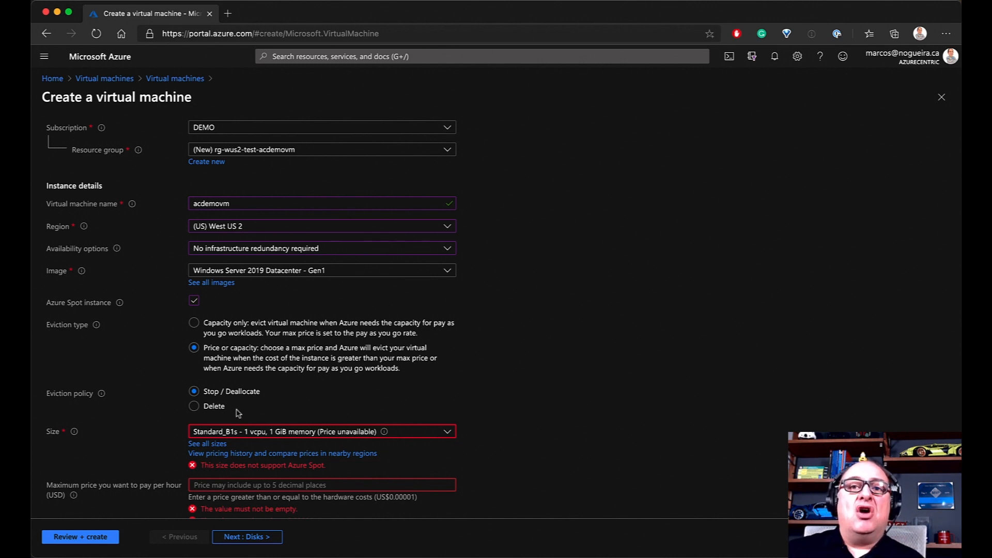
left_click(196, 407)
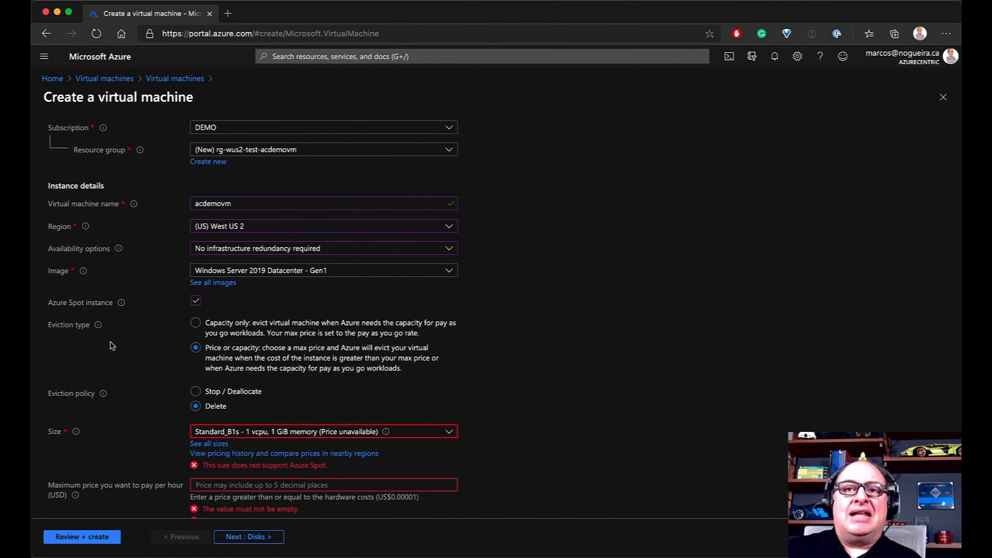
scroll(298, 377, "left", 1)
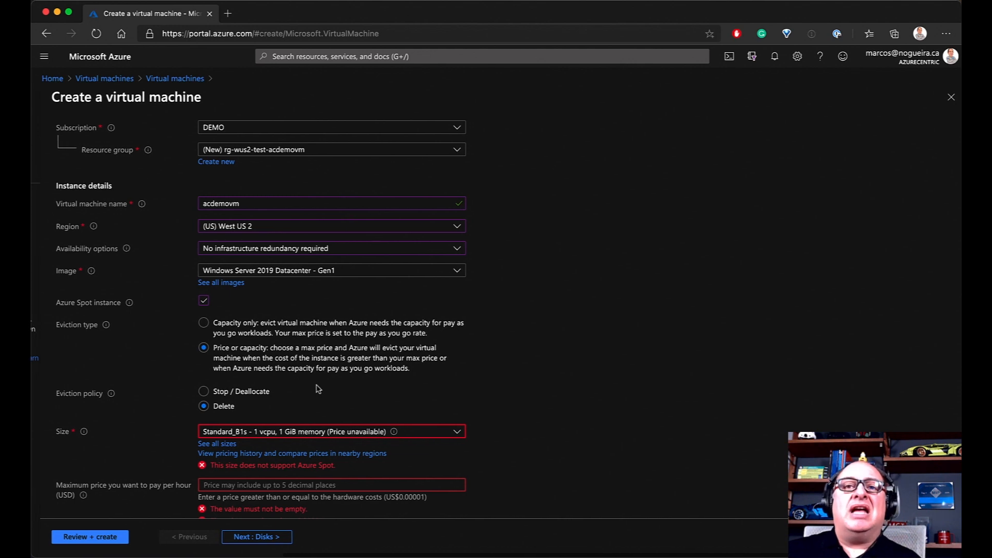
scroll(320, 389, "right", 1)
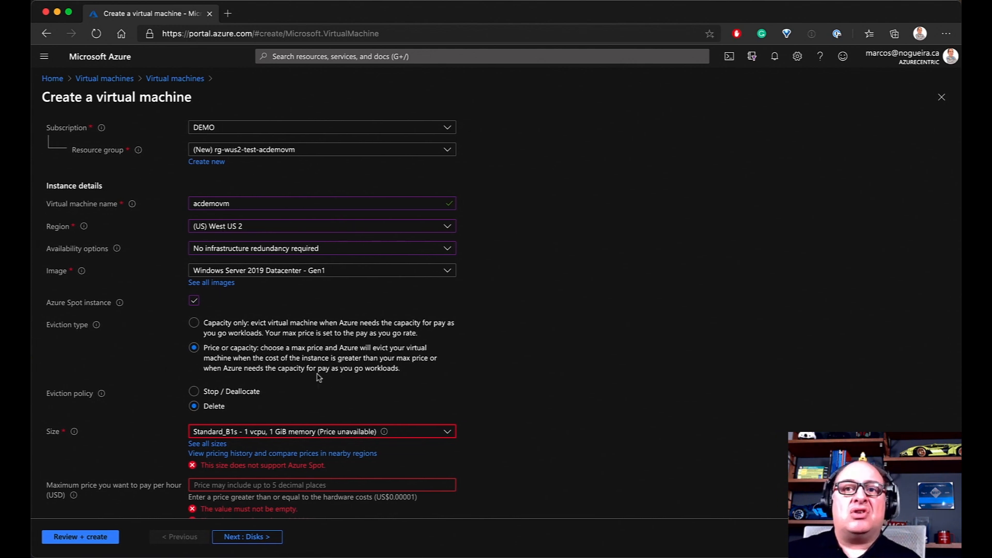
left_click(194, 392)
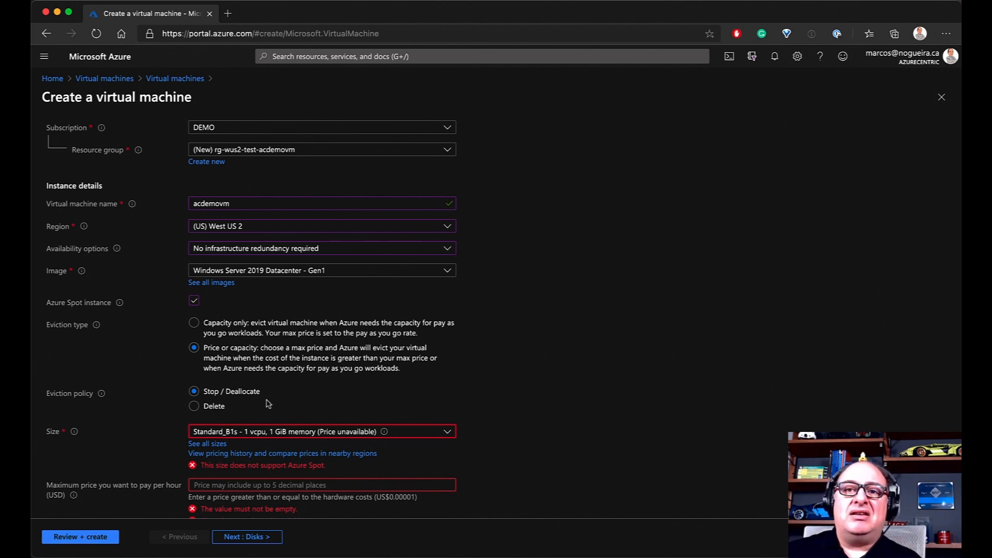
scroll(291, 434, "down", 2)
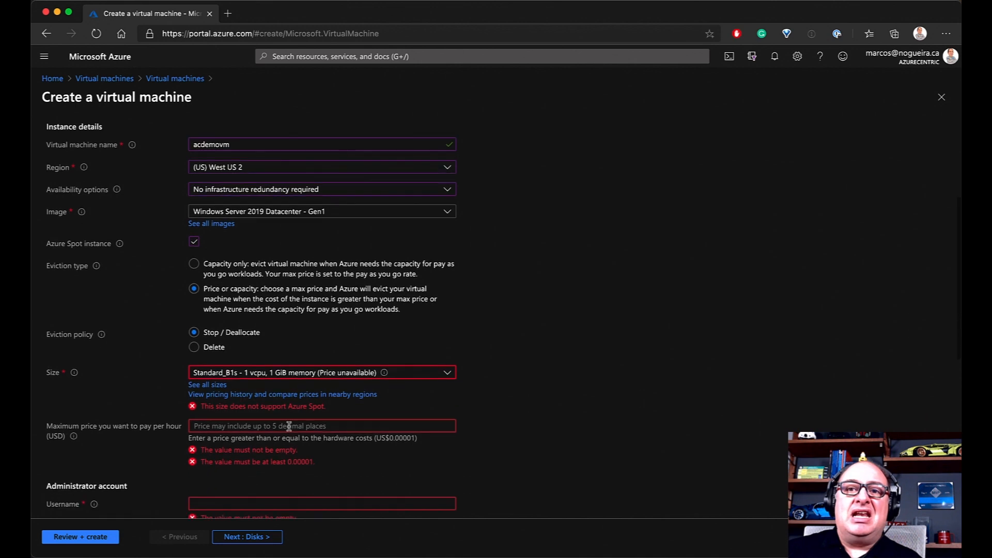
Open the Spot pricing history and show prices for Standard_DS1_v2
left_click(228, 395)
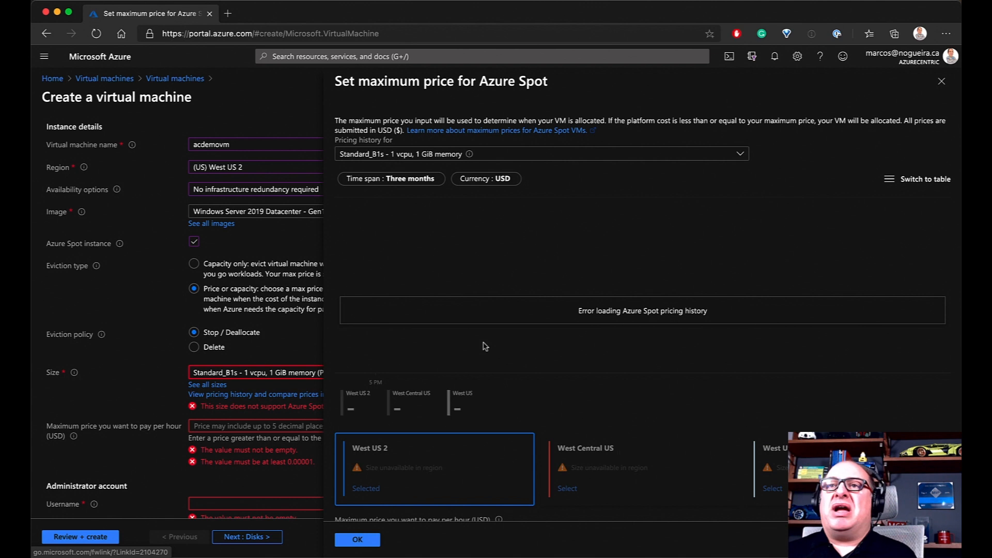
left_click(550, 155)
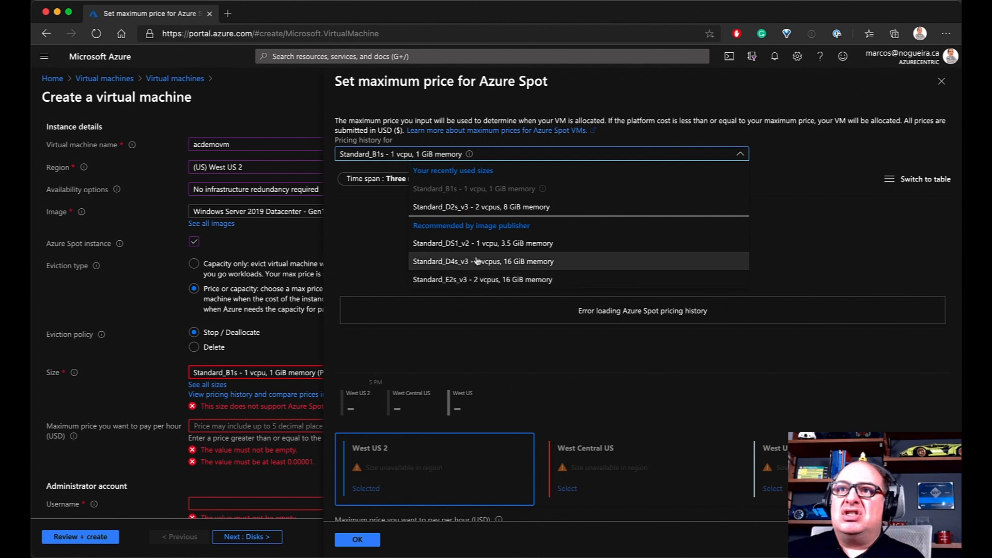
left_click(493, 244)
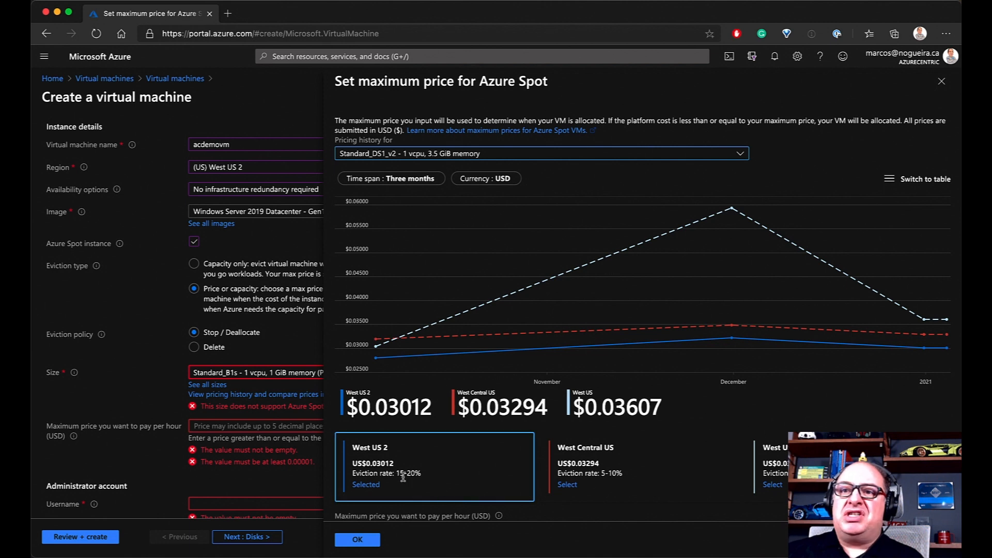
Highlight the West US 2 eviction rate percentage to compare it, then clear the highlight
left_click_drag(396, 473, 413, 473)
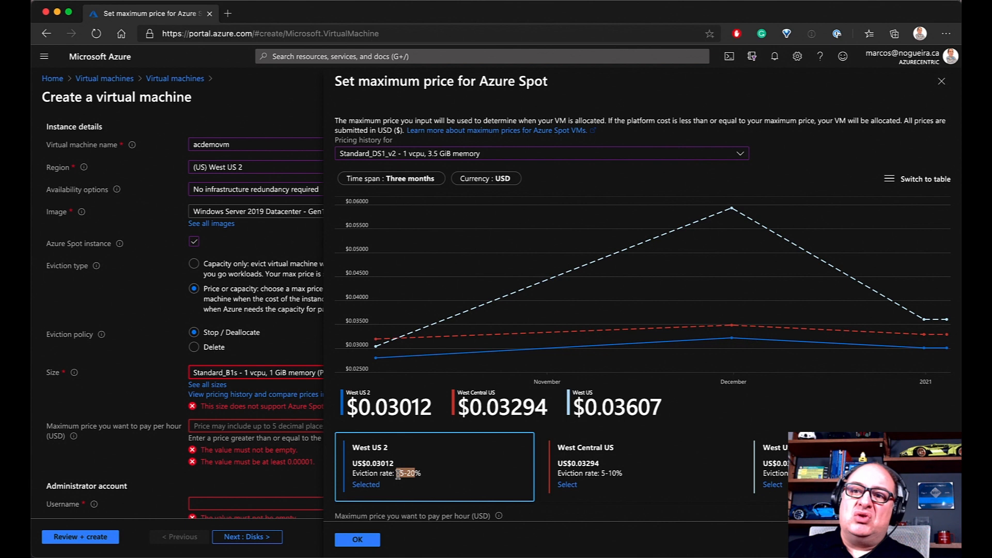
left_click_drag(397, 474, 421, 474)
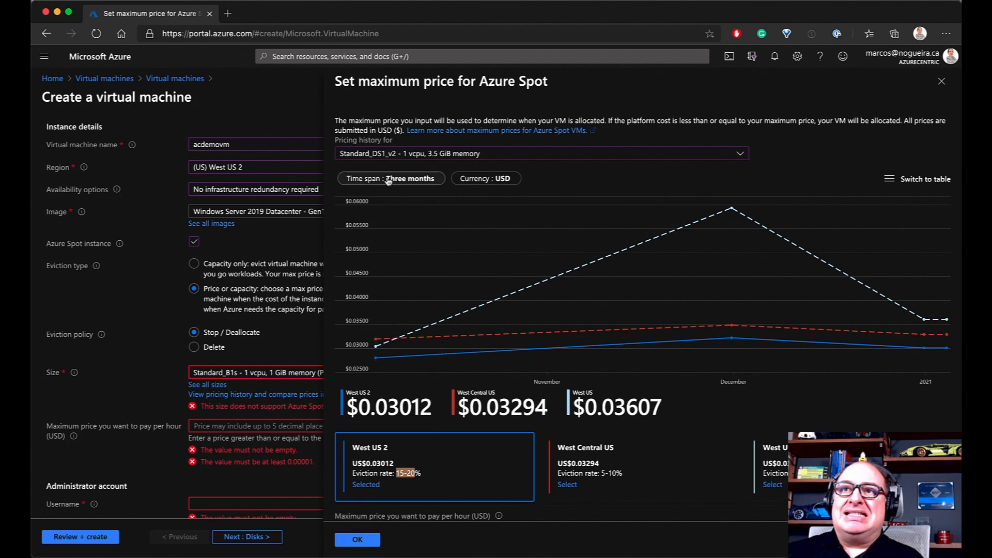
left_click(479, 469)
Apply Standard_DS1_v2 as the VM size and set the maximum Spot price to 0.031 USD/hour
left_click(357, 539)
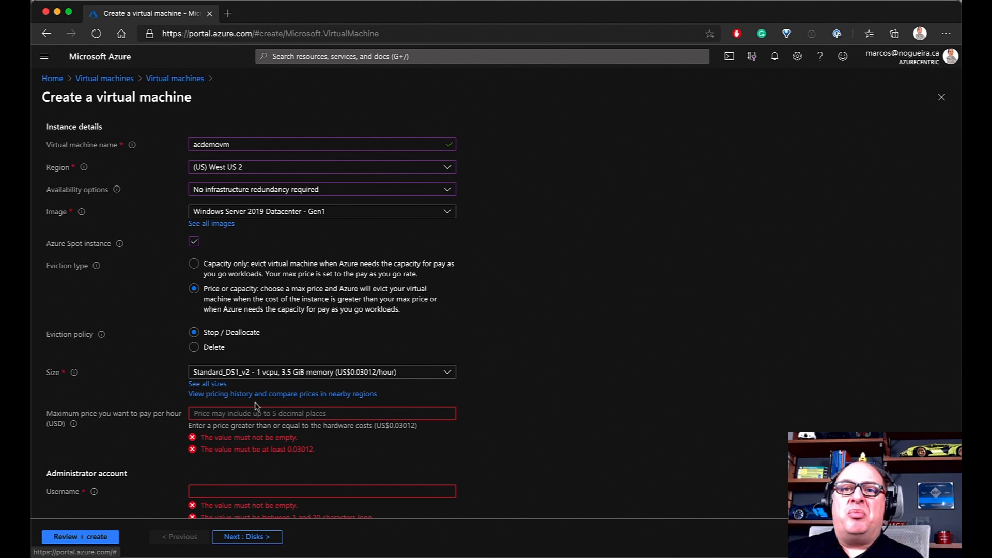
left_click(207, 414)
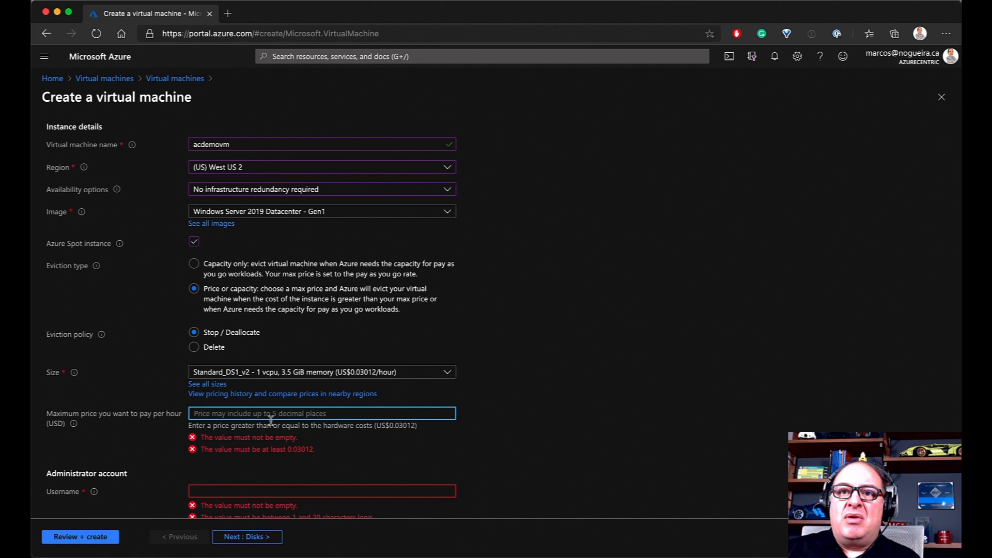
type("0.")
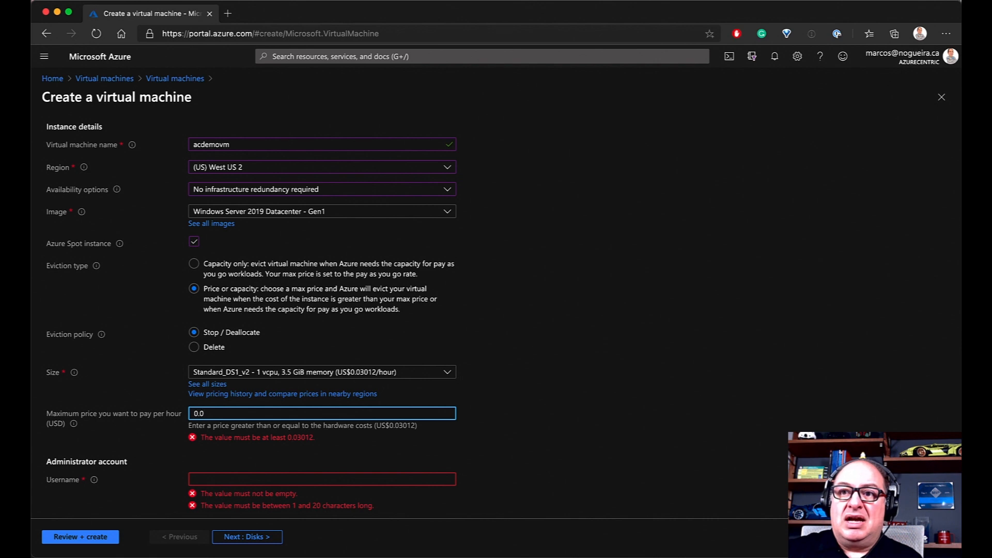
type("031")
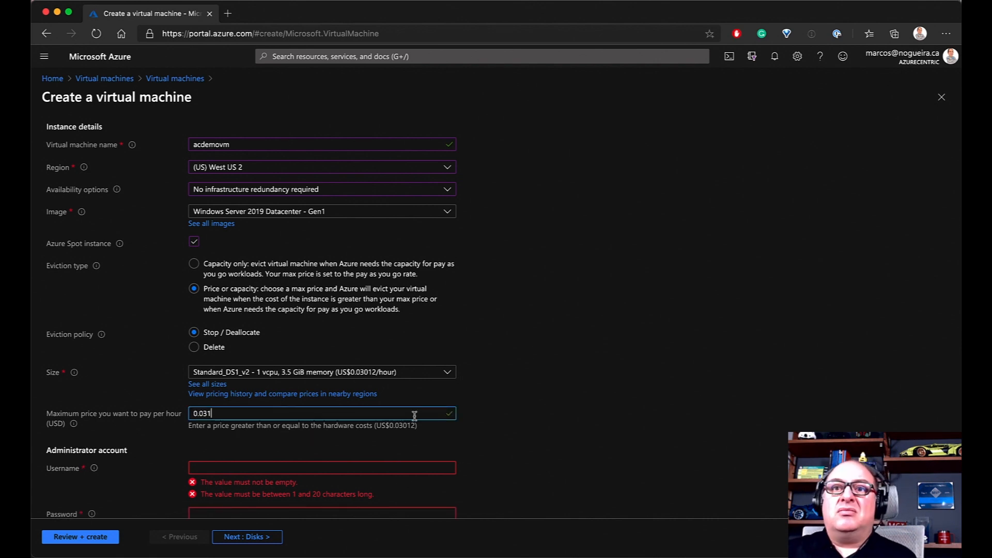
scroll(414, 418, "left", 1)
scroll(413, 432, "up", 1)
scroll(414, 434, "left", 1)
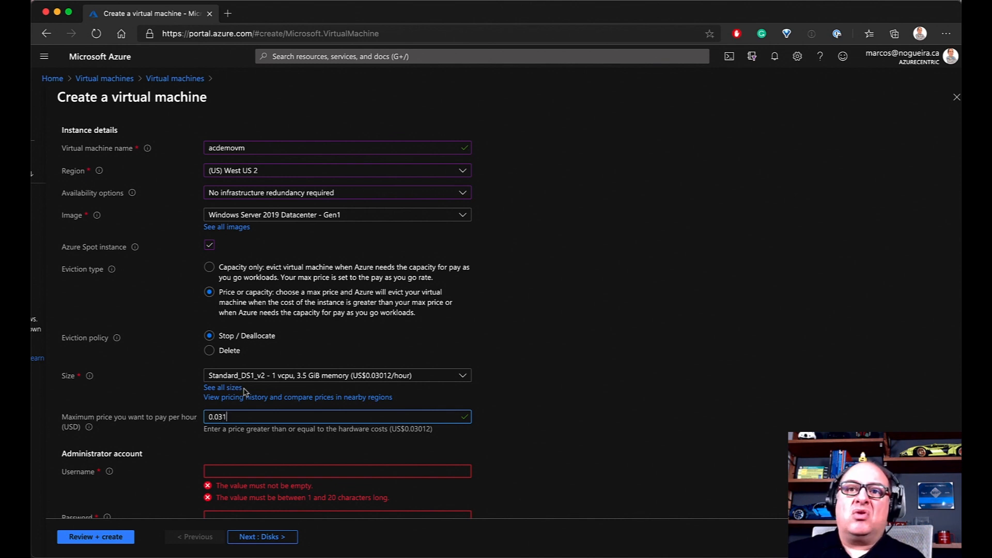
left_click(209, 268)
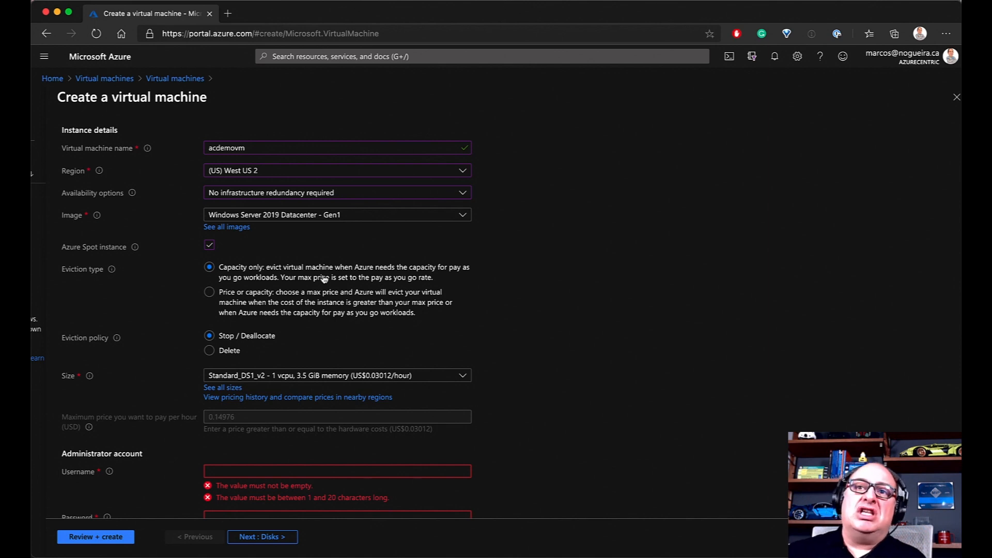
scroll(325, 279, "right", 1)
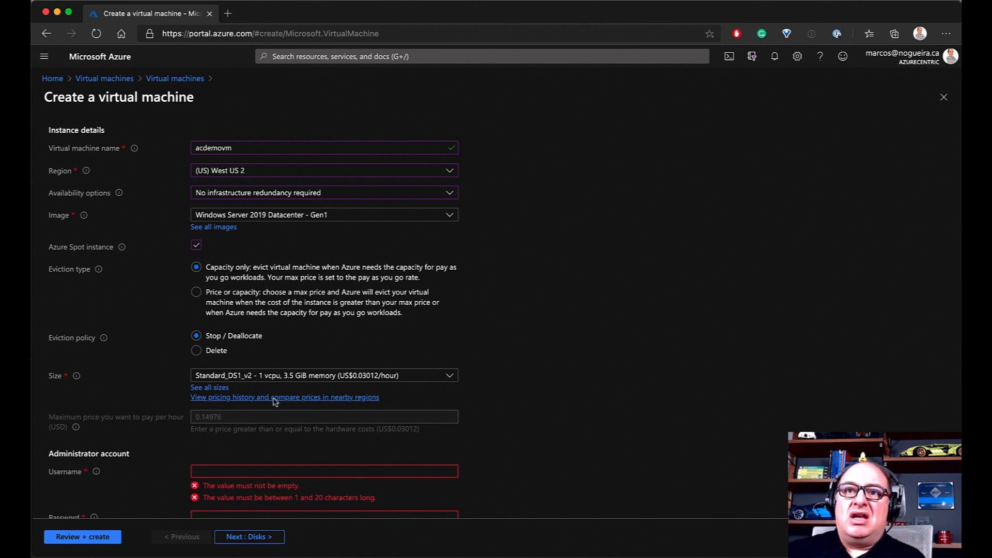
left_click(197, 246)
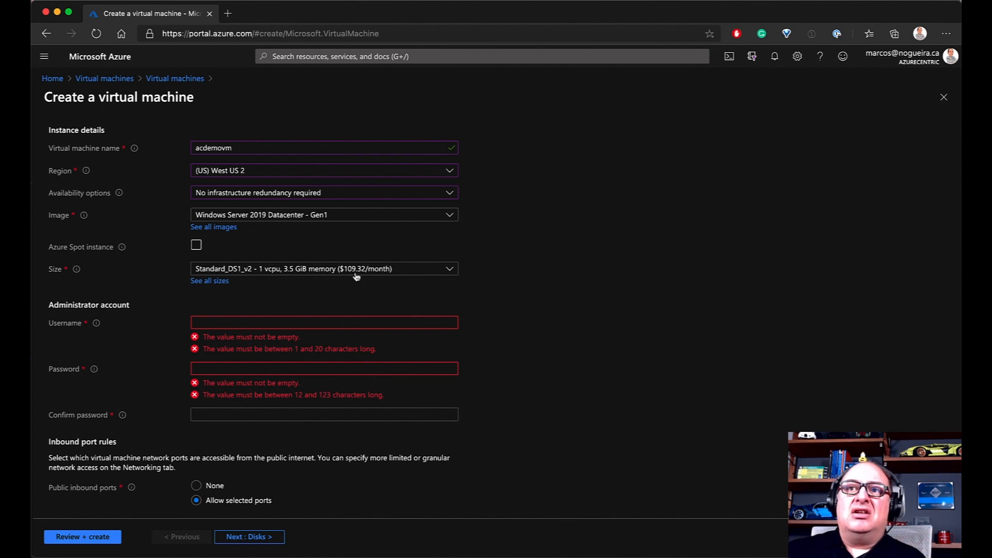
left_click(449, 269)
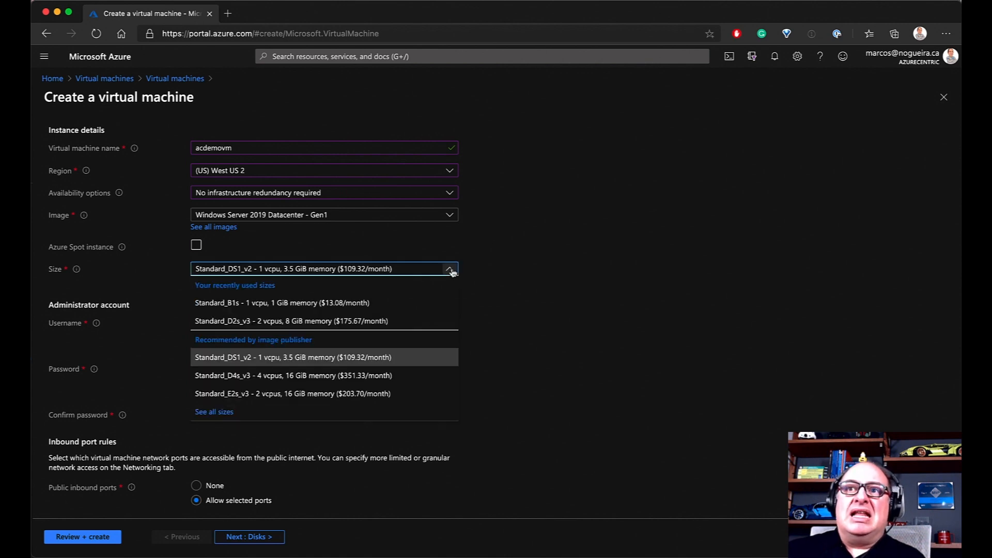
left_click(331, 362)
left_click(197, 245)
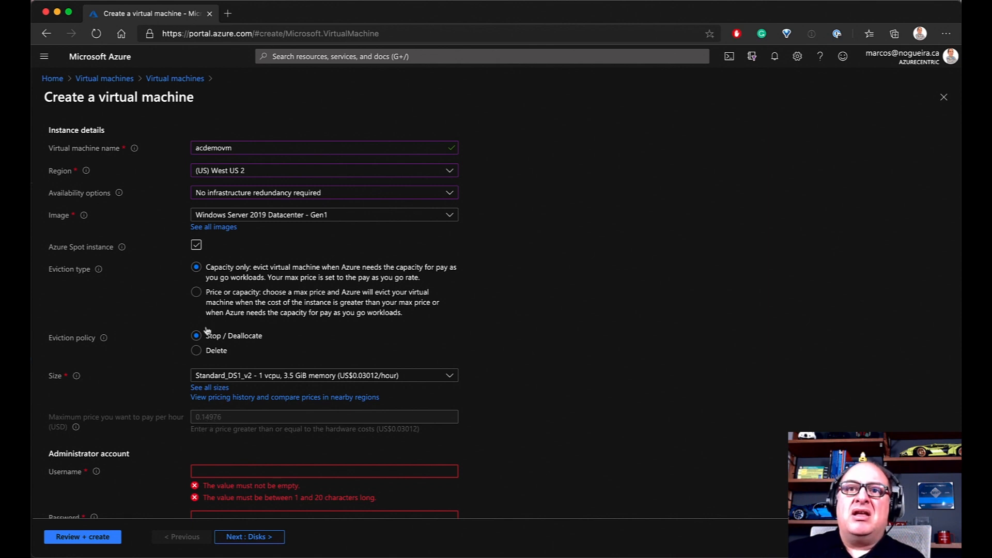
left_click(195, 293)
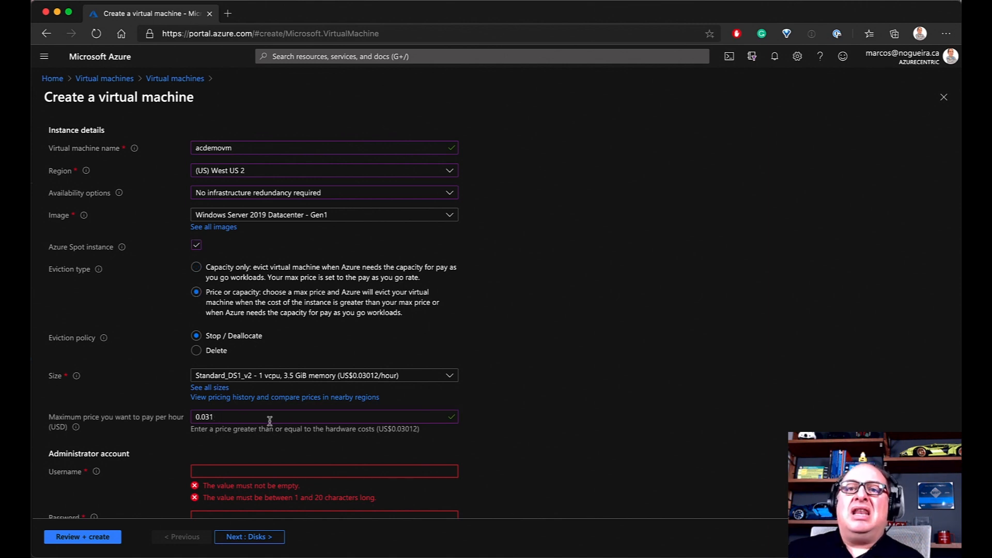
scroll(261, 439, "down", 3)
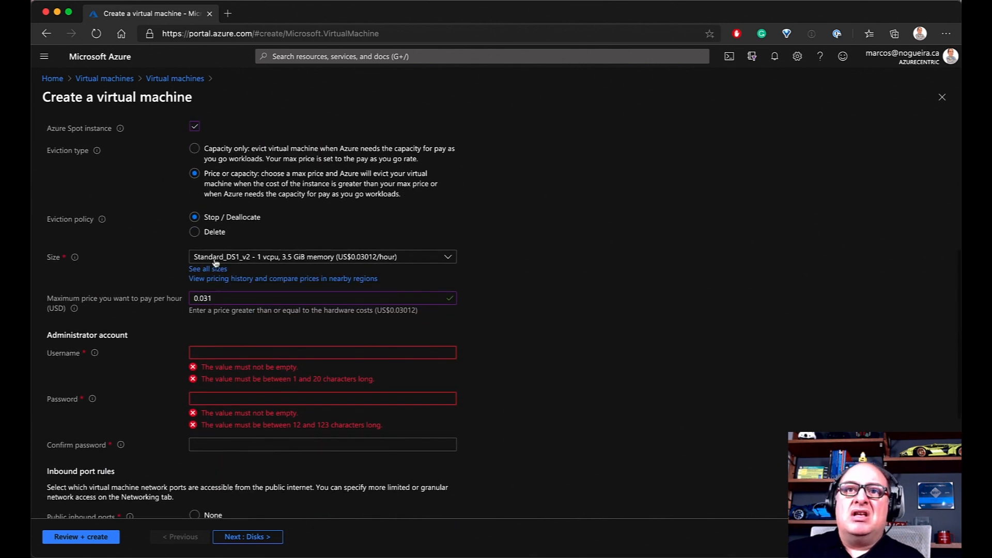
scroll(233, 292, "up", 2)
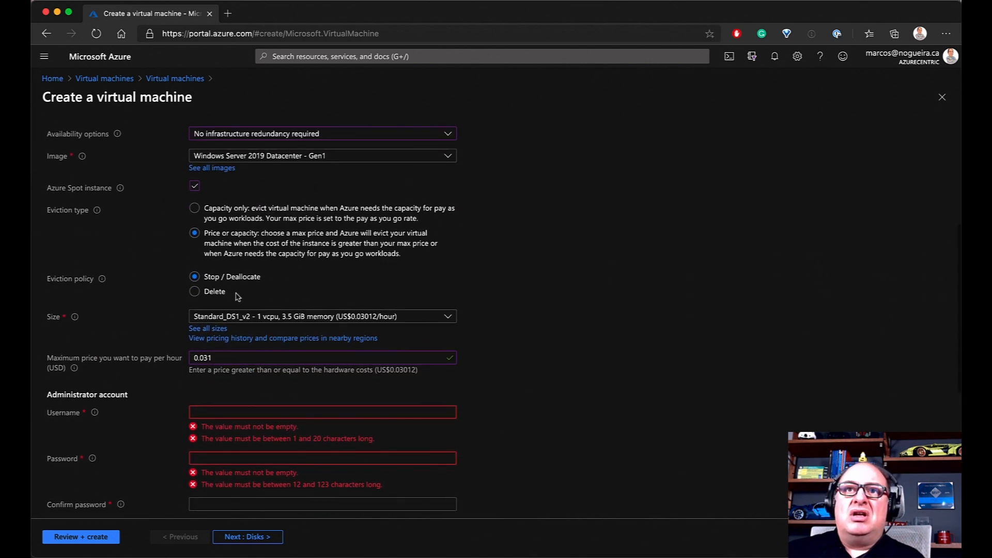
Turn off Azure Spot, then enter the administrator username and the password twice
left_click(194, 186)
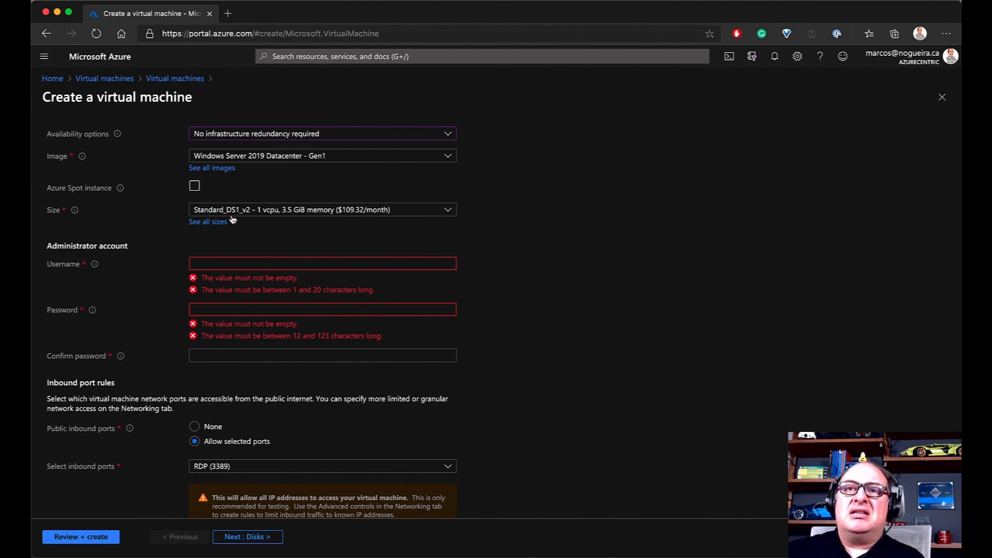
left_click(232, 264)
type("Mr")
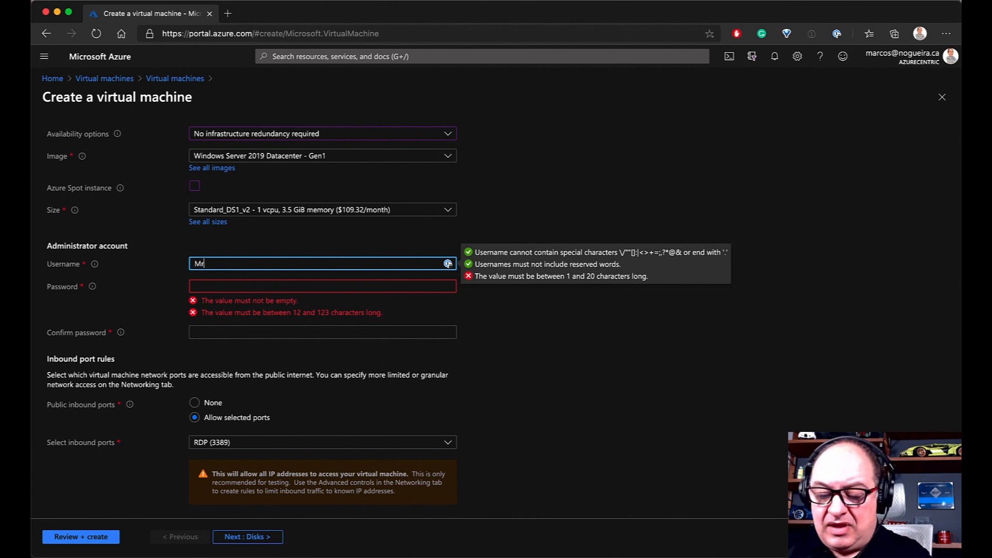
type("Azure")
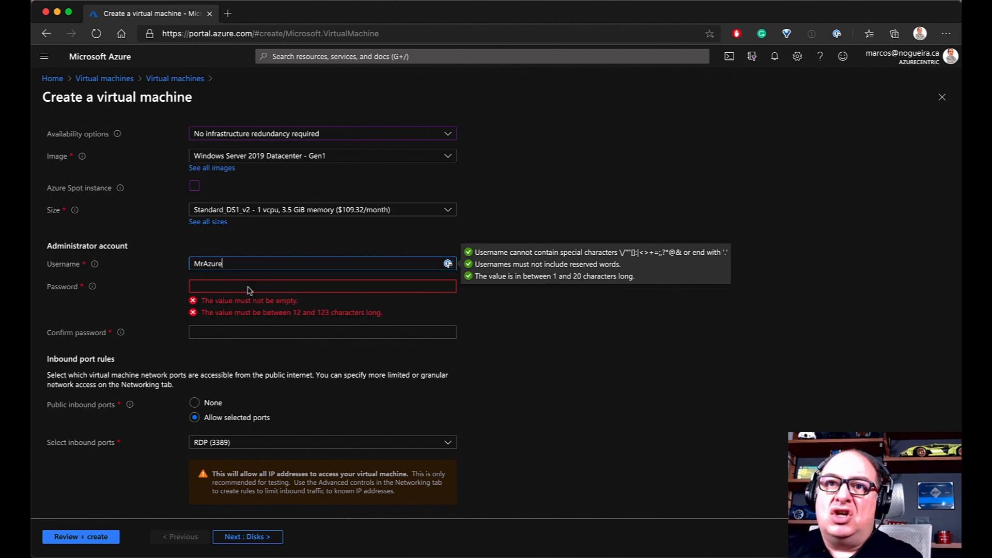
left_click(222, 286)
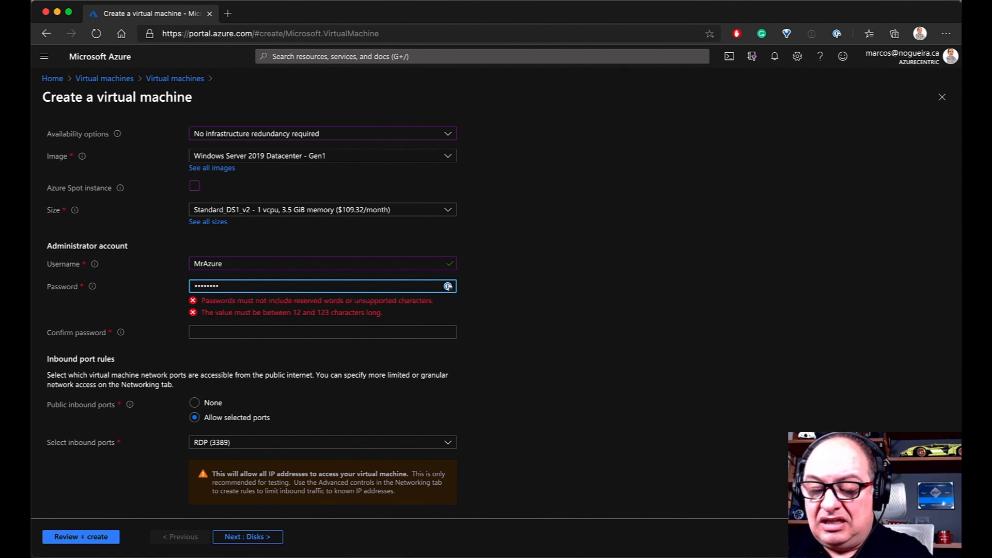
type("••")
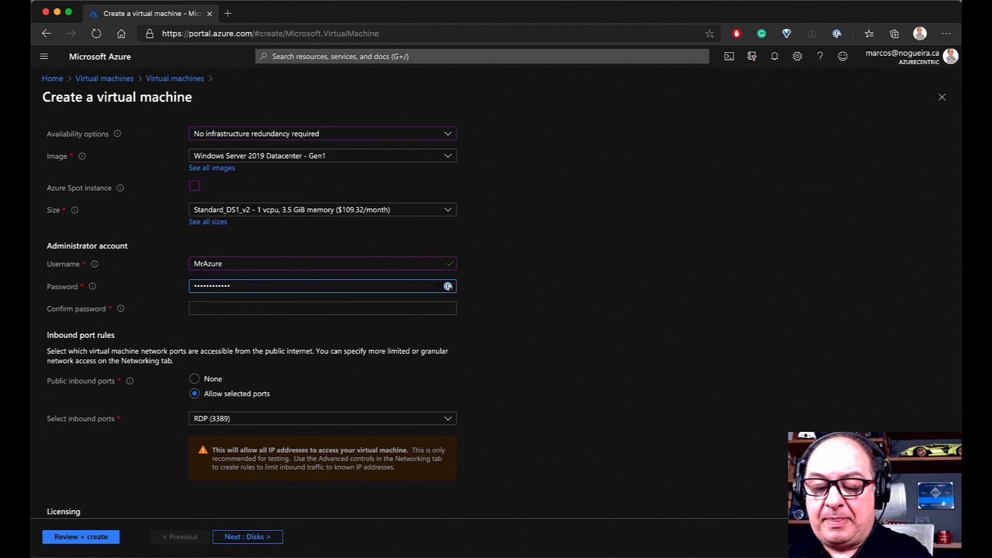
left_click(296, 310)
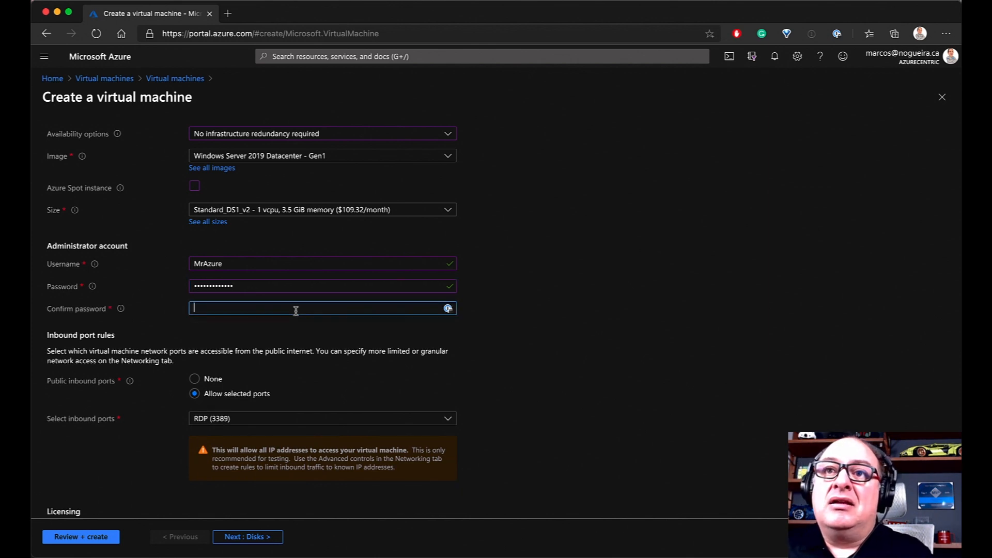
type("•••••••")
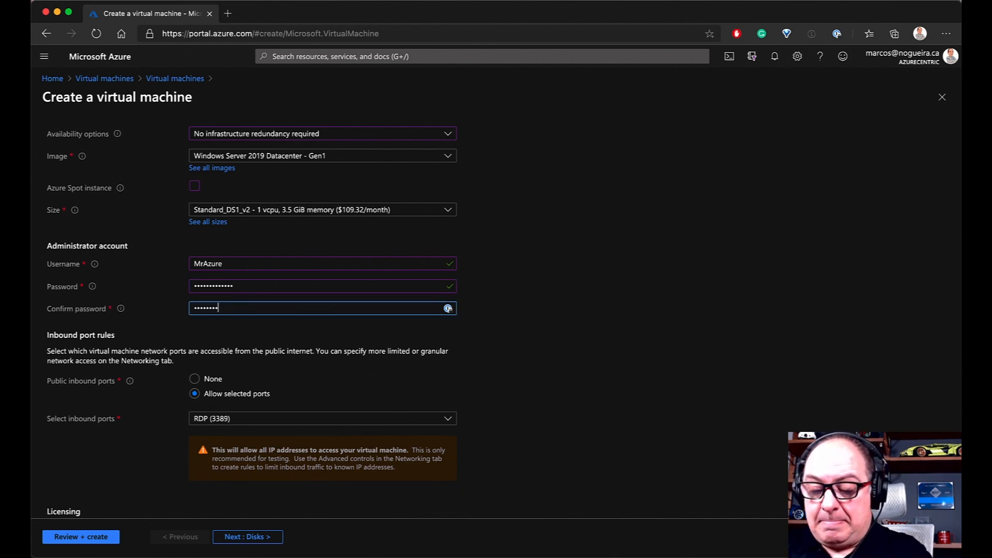
type("•")
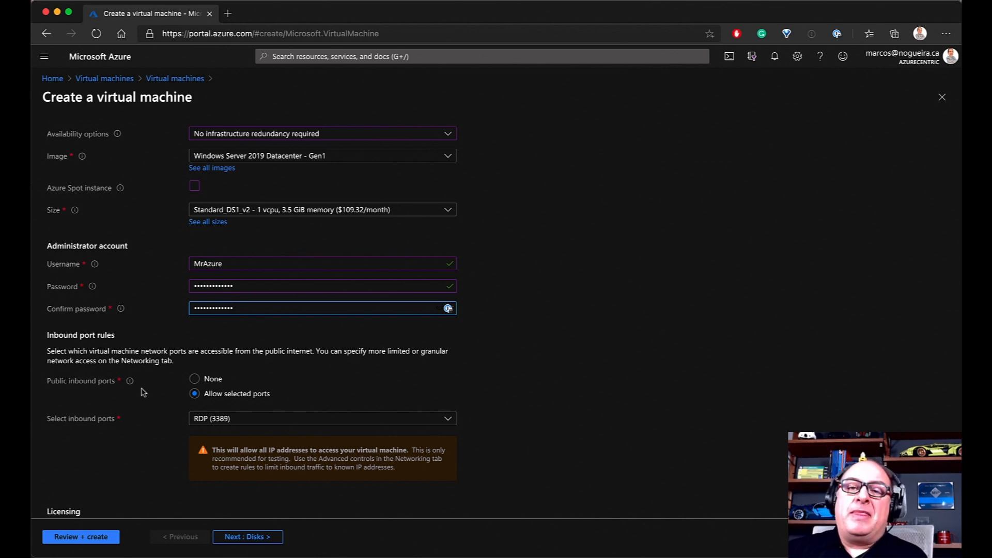
scroll(495, 393, "down", 2)
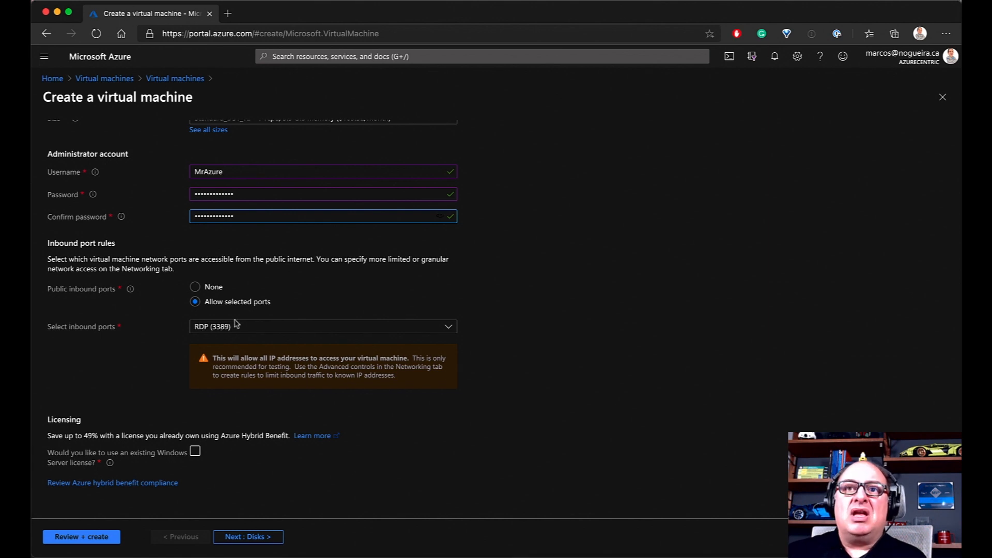
left_click(194, 287)
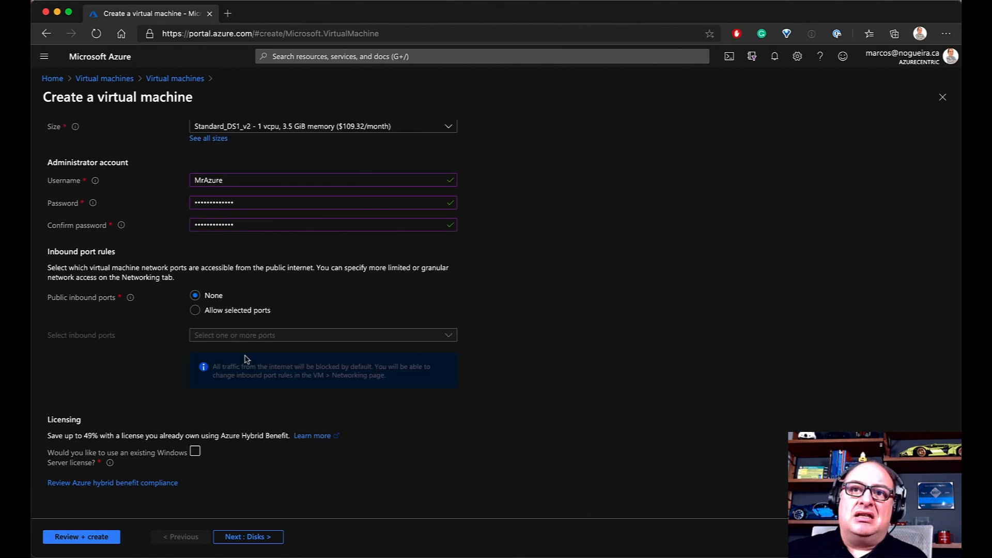
left_click(195, 310)
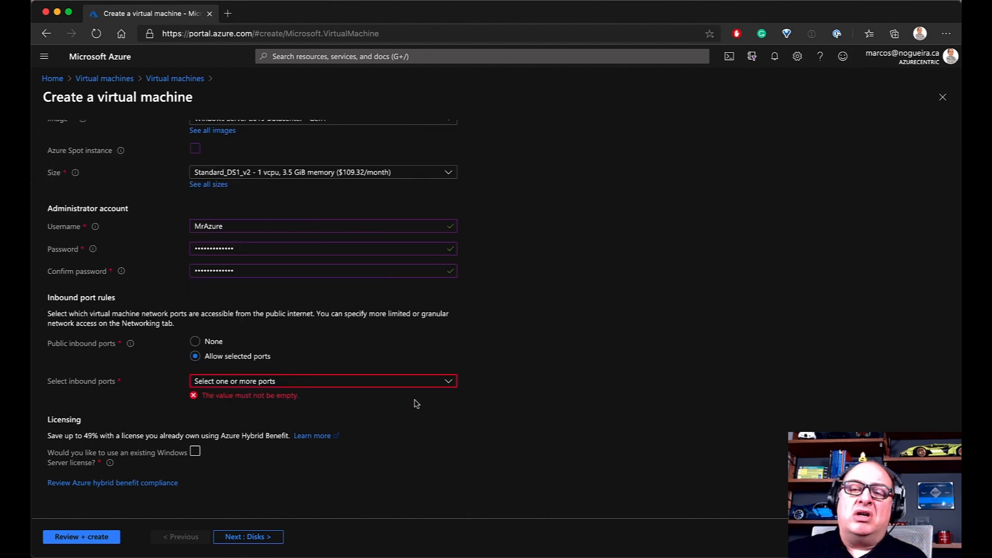
left_click(446, 383)
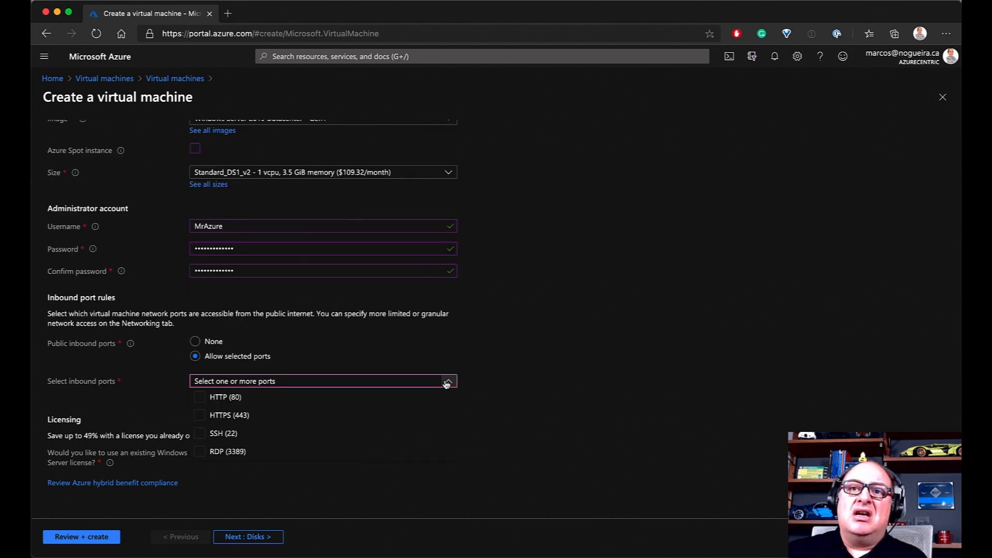
left_click(201, 451)
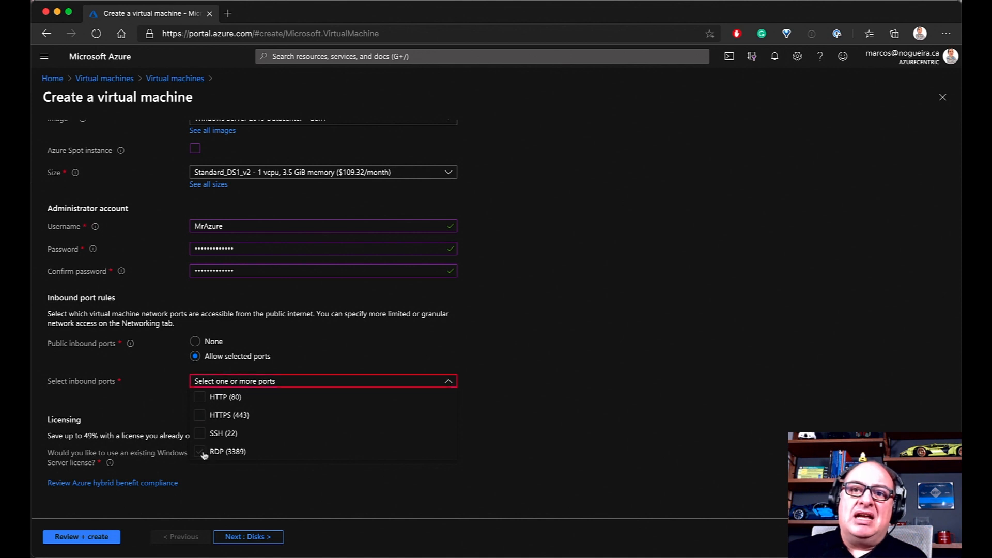
left_click(566, 398)
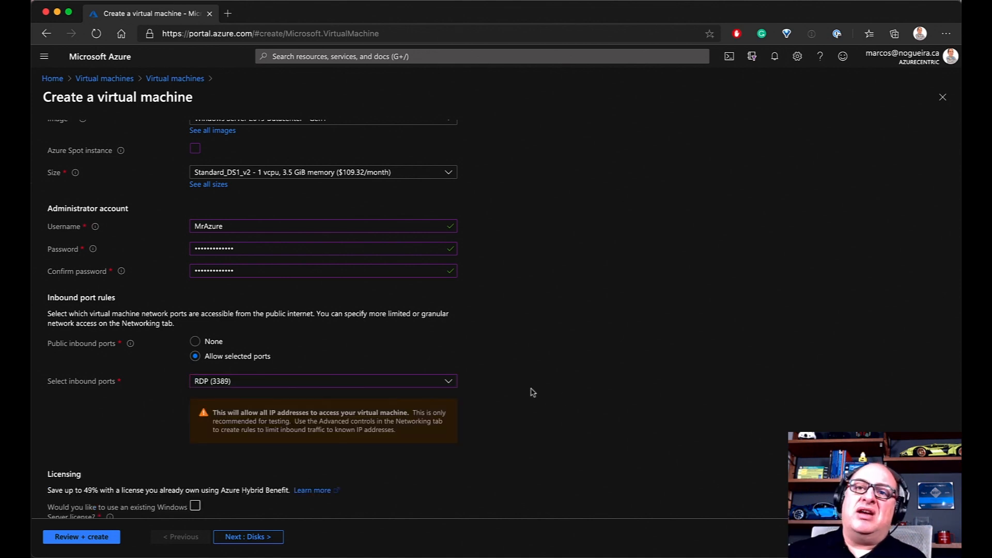
scroll(528, 390, "down", 1)
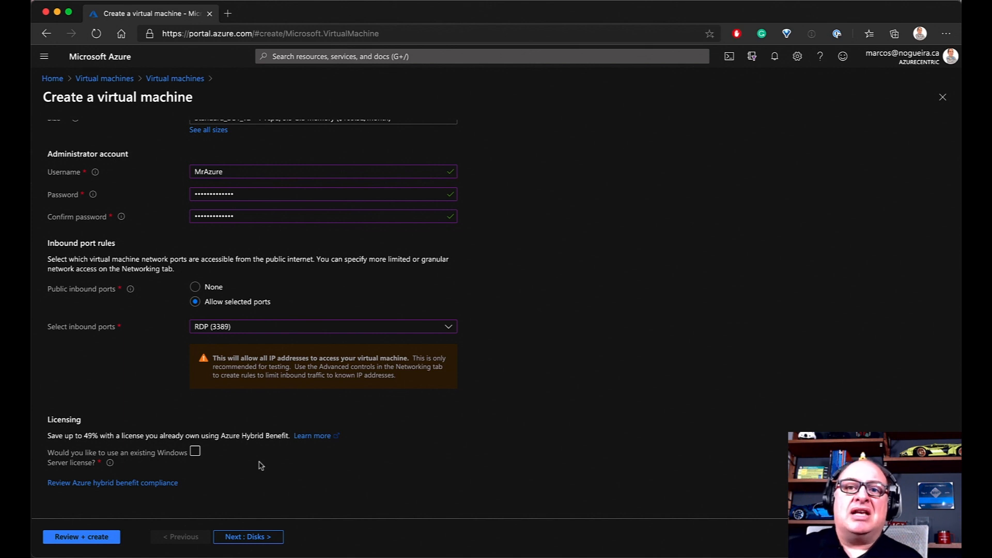
left_click(196, 452)
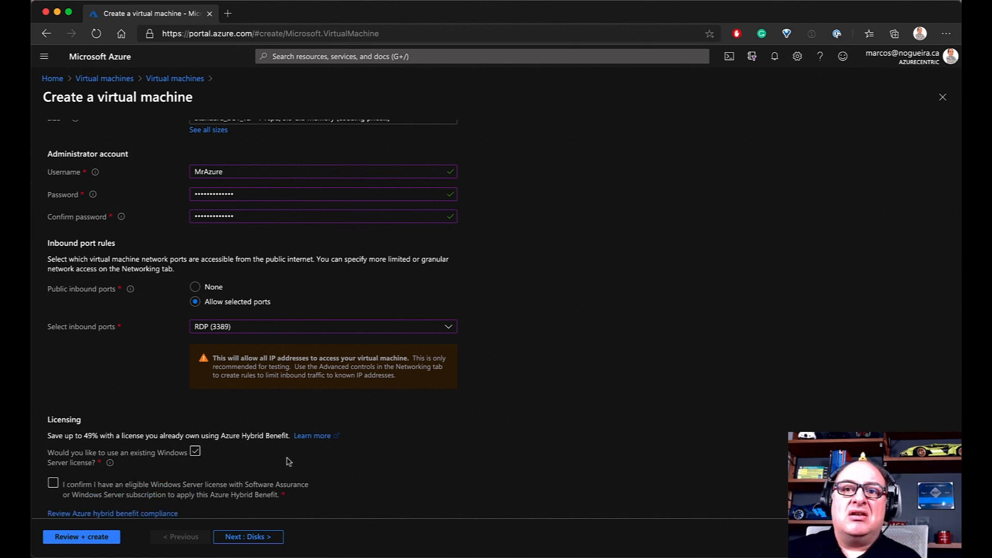
scroll(288, 461, "up", 3)
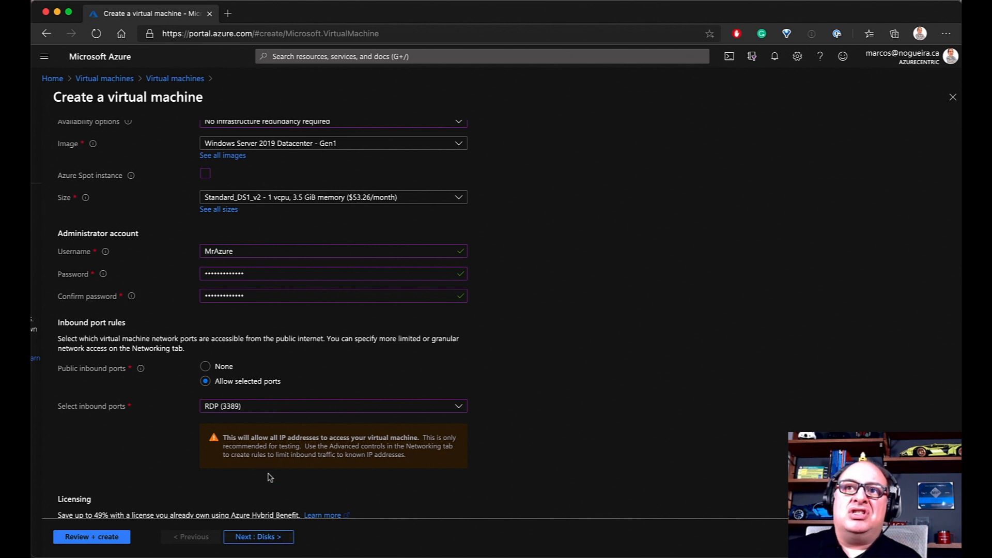
scroll(268, 476, "down", 2)
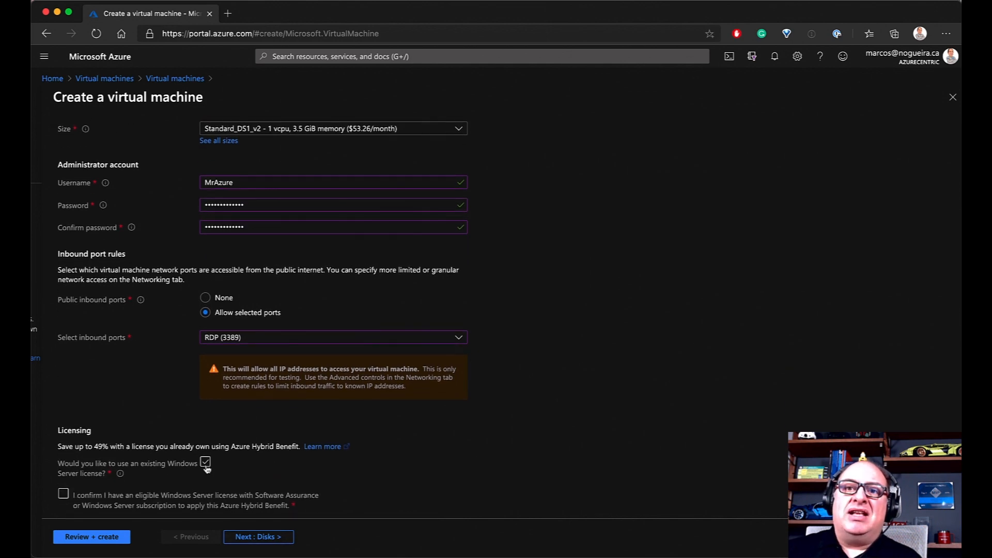
left_click(206, 462)
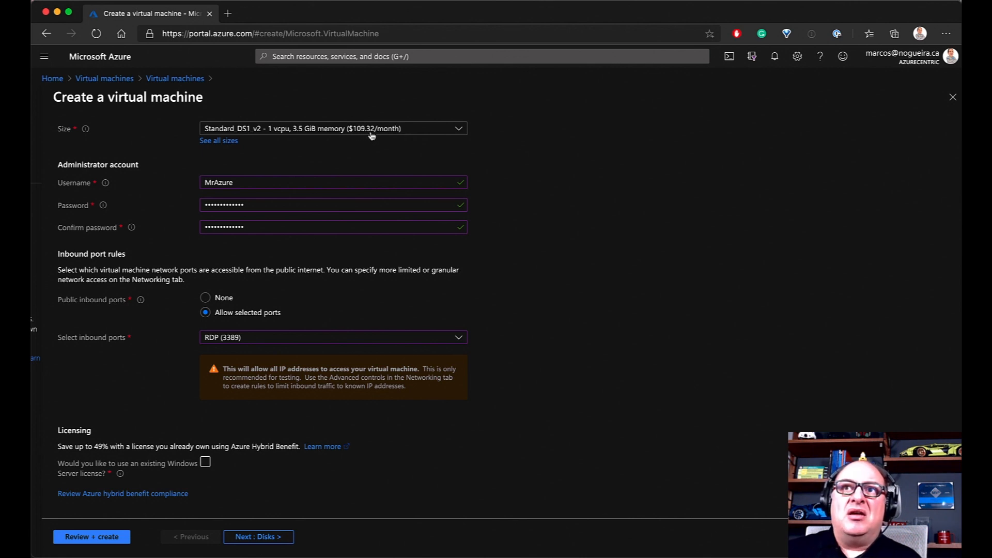
left_click(205, 462)
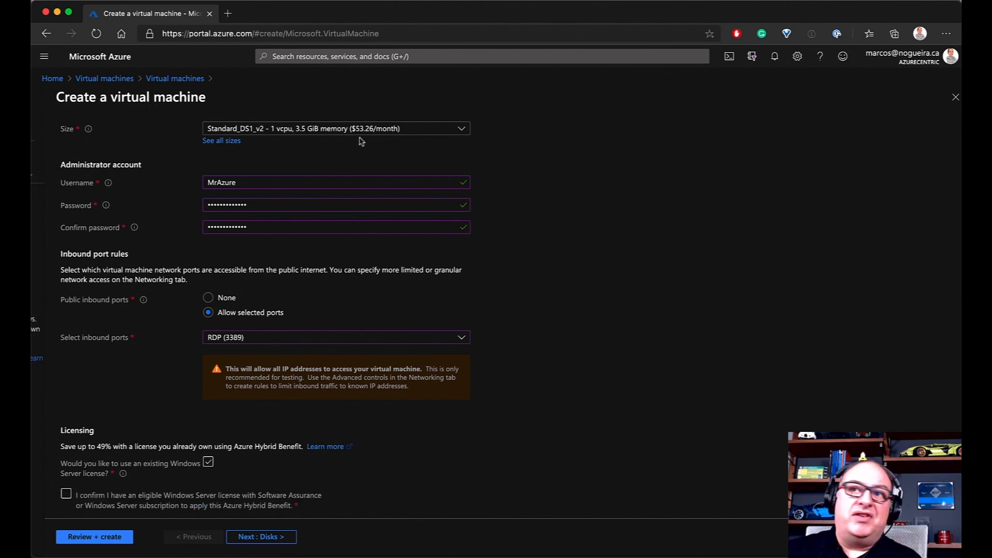
scroll(366, 477, "down", 1)
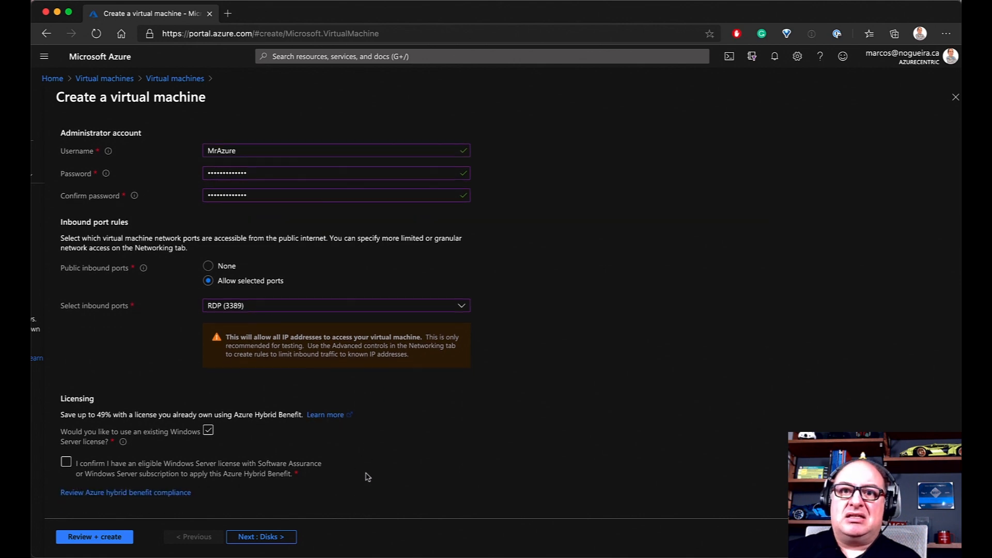
left_click(66, 454)
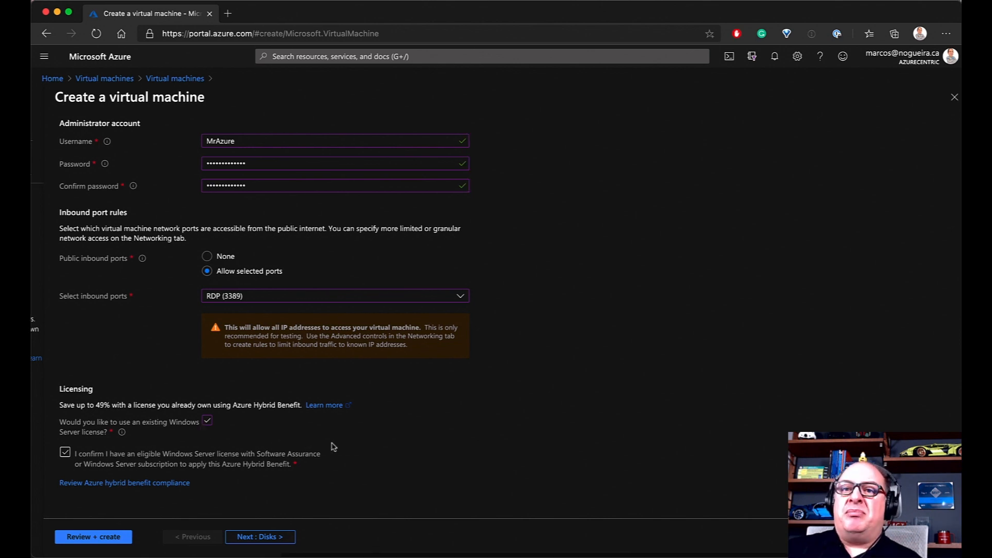
scroll(330, 447, "left", 2)
scroll(395, 453, "right", 3)
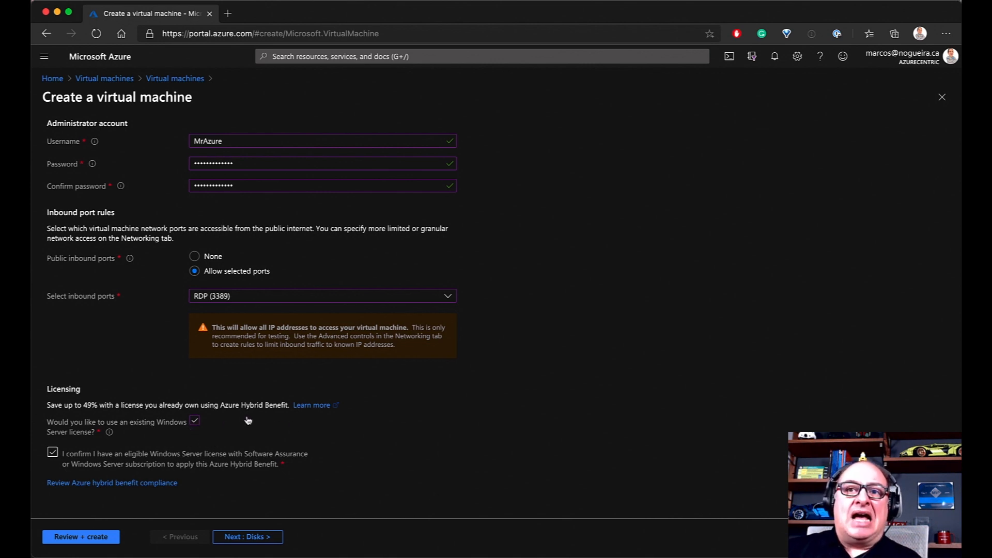
left_click(199, 422)
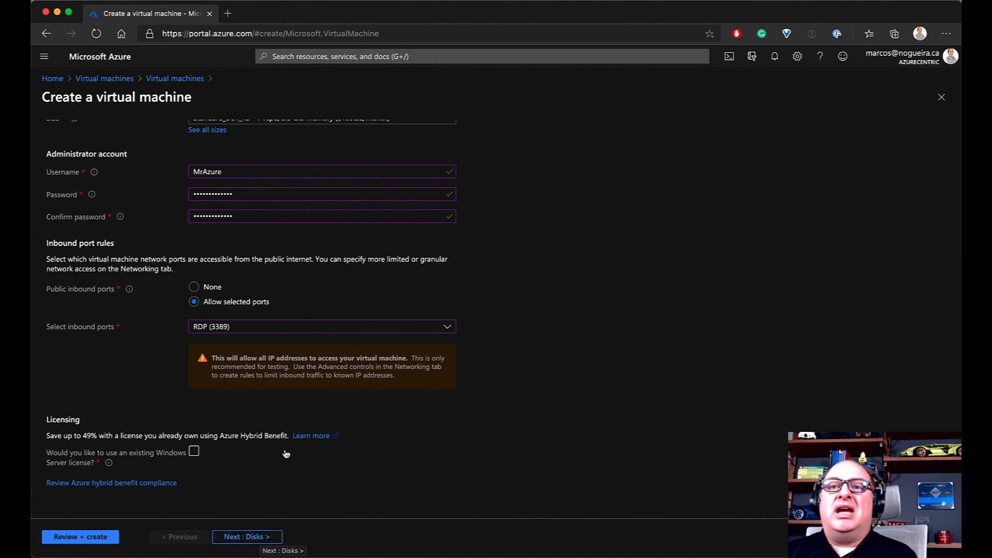
On the Disks step, set the OS disk type to Standard SSD
left_click(261, 540)
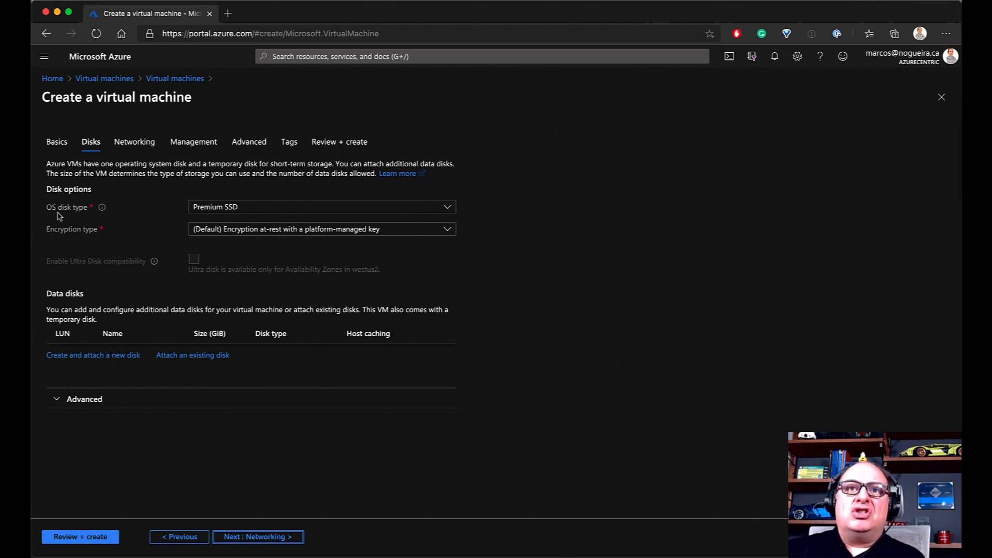
left_click(231, 209)
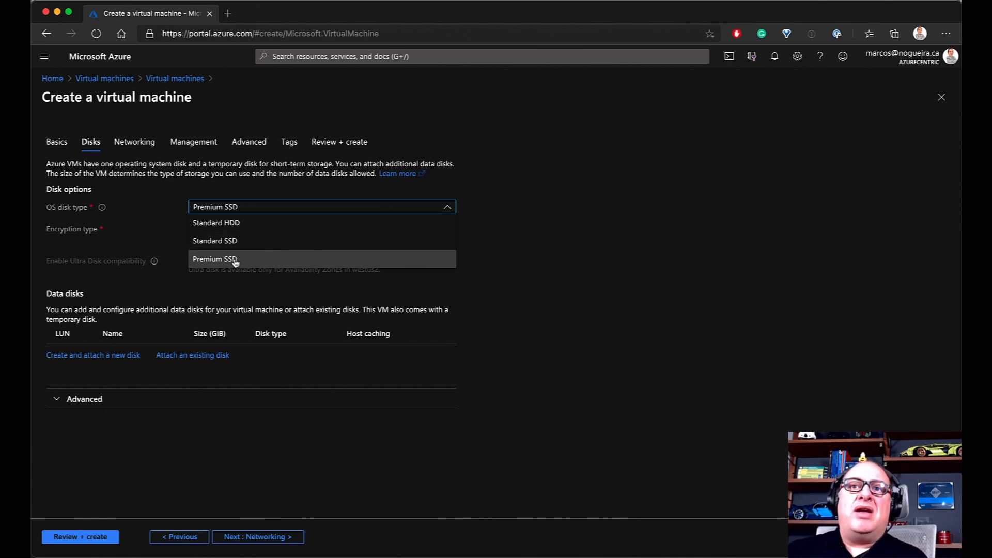
left_click(232, 244)
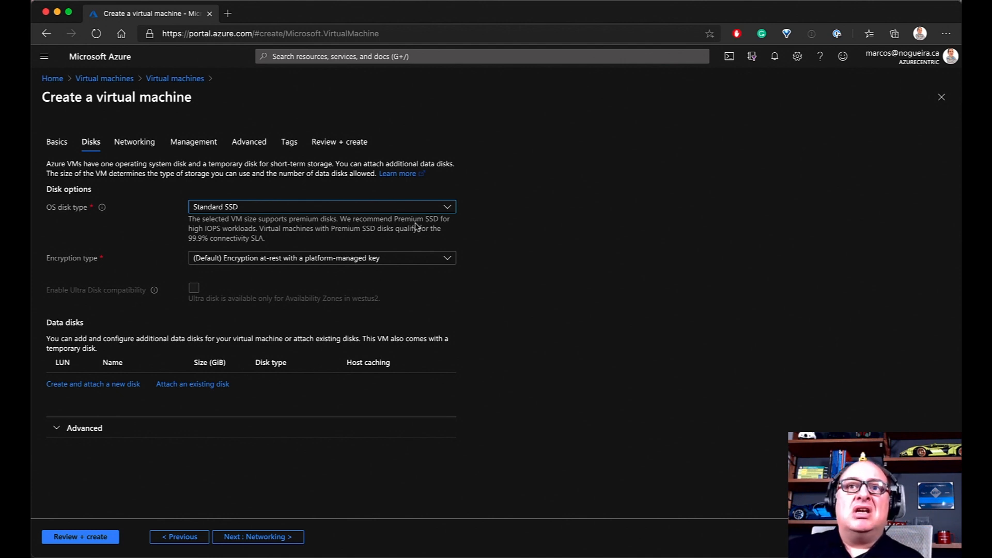
left_click(447, 207)
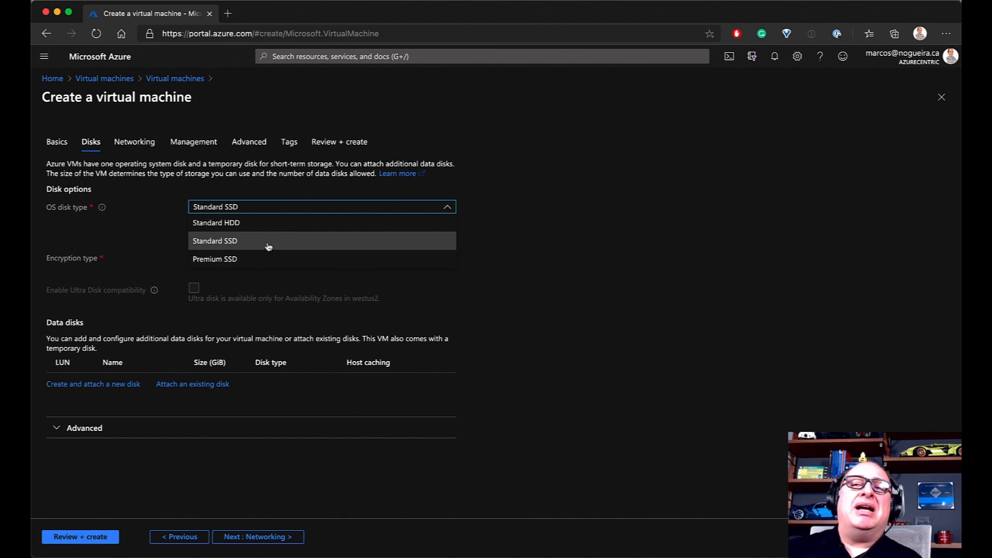
left_click(227, 245)
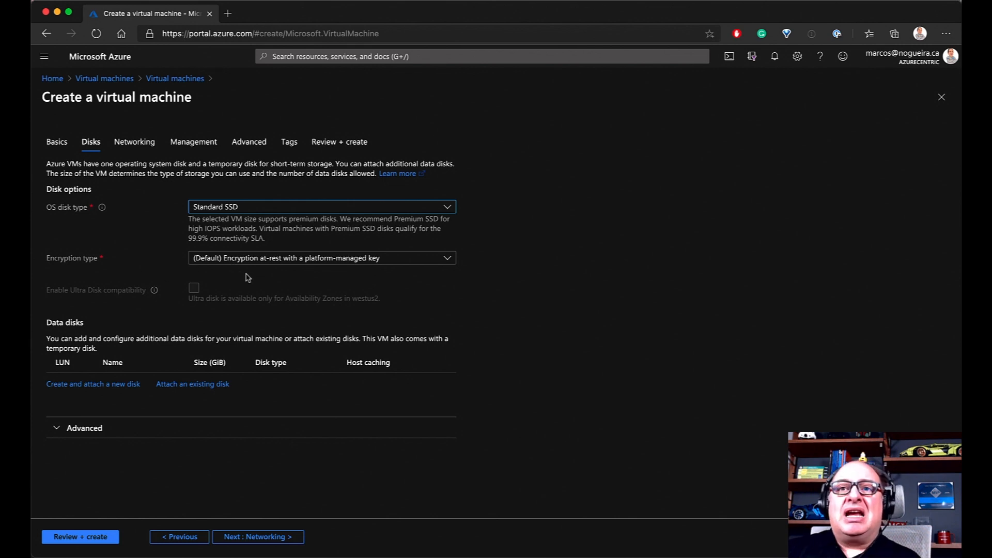
left_click(264, 262)
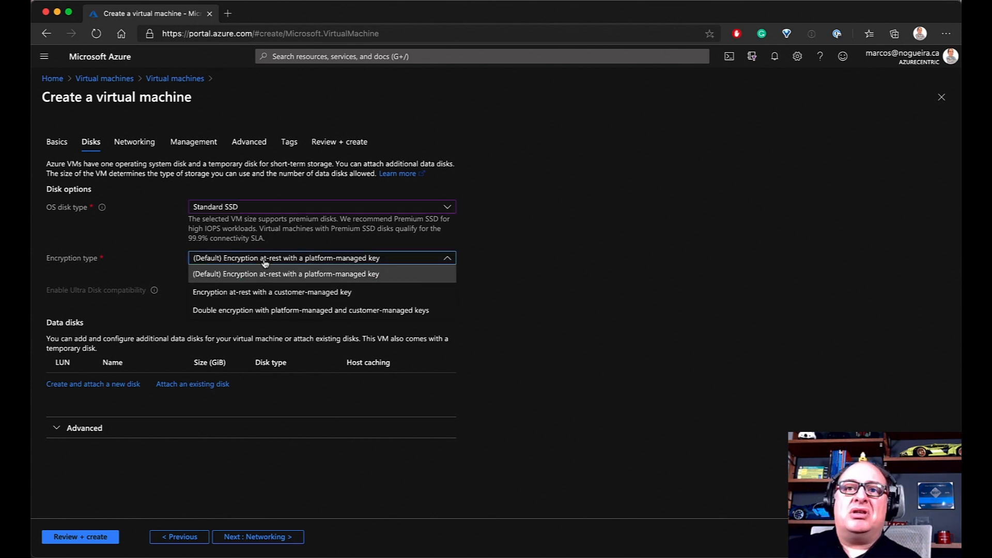
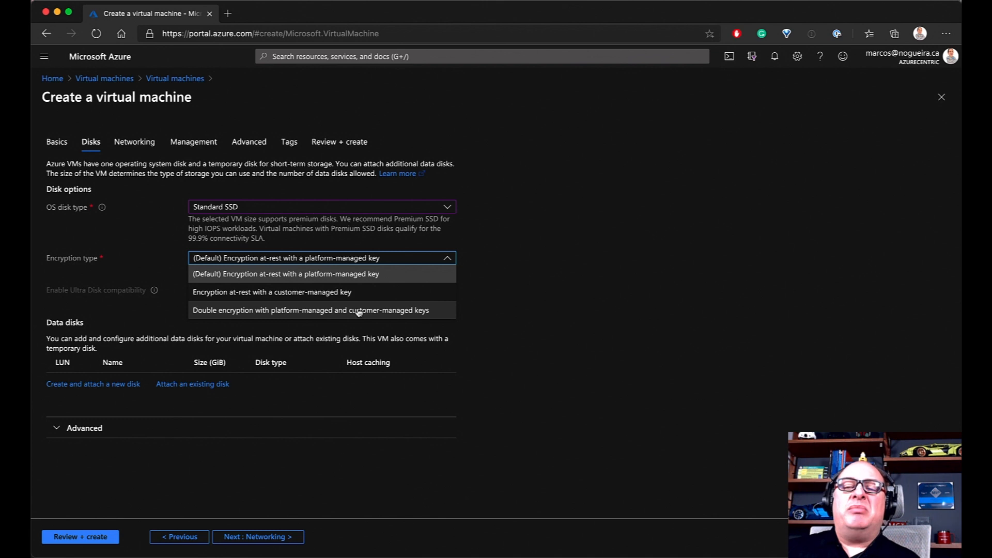
Try customer-managed key encryption for the OS disk and find no disk encryption sets available
left_click(309, 274)
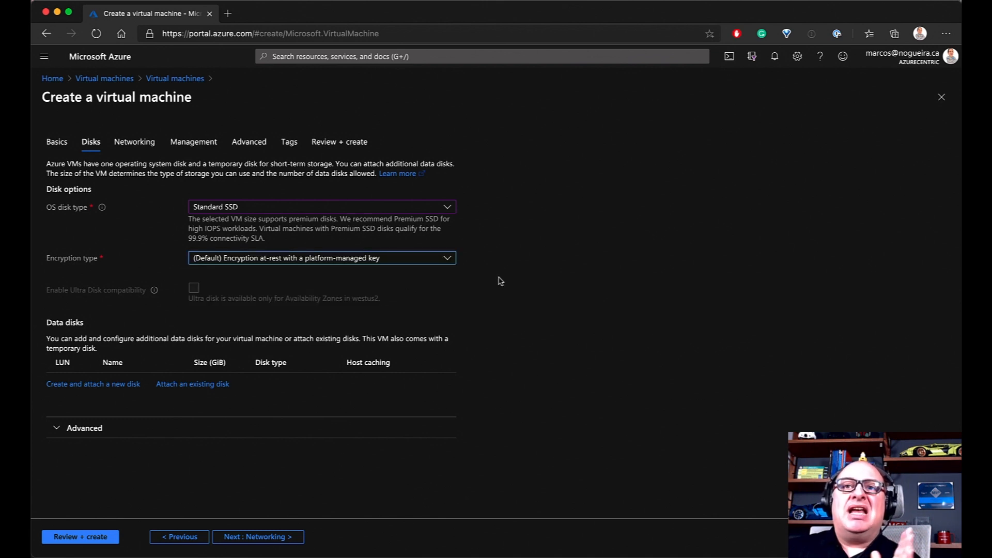
left_click(429, 261)
left_click(290, 287)
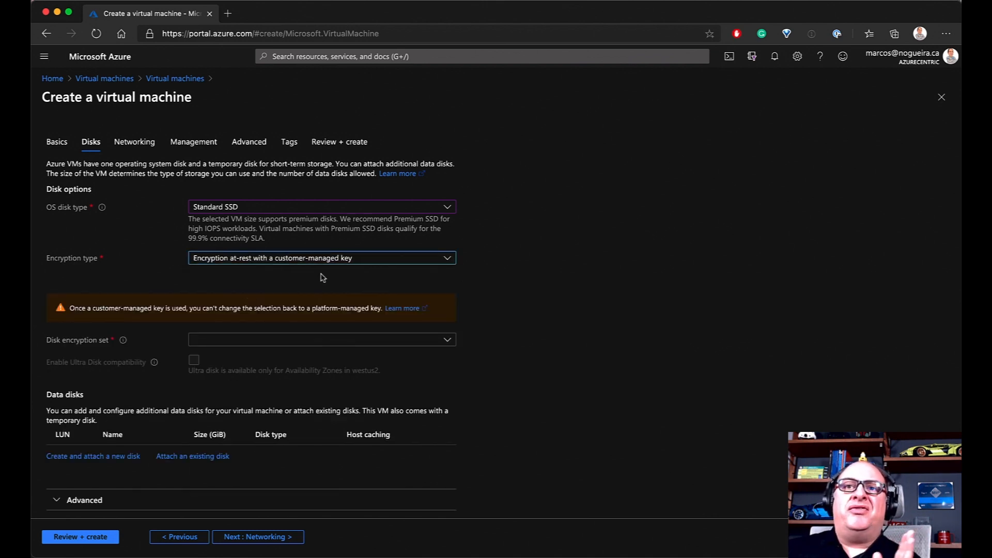
left_click(380, 263)
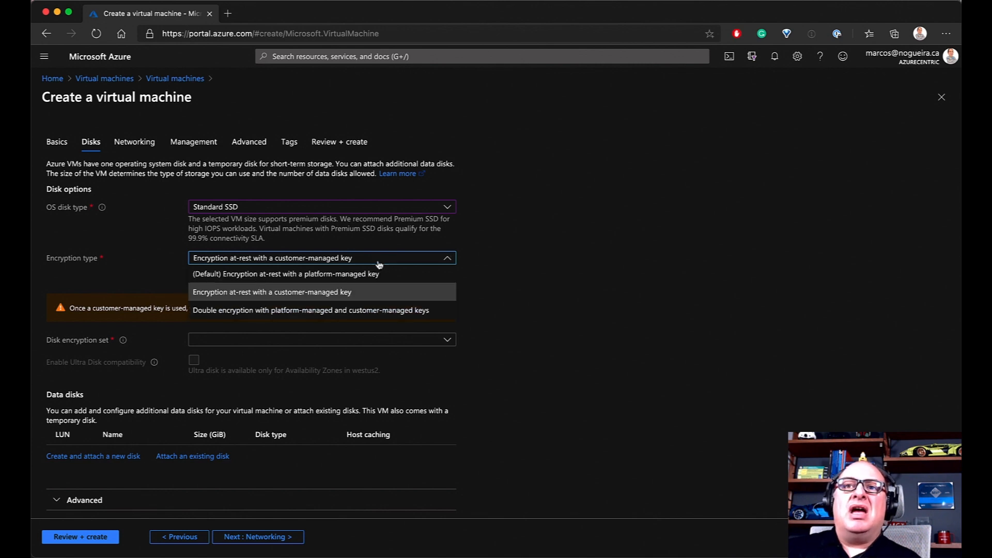
left_click(371, 275)
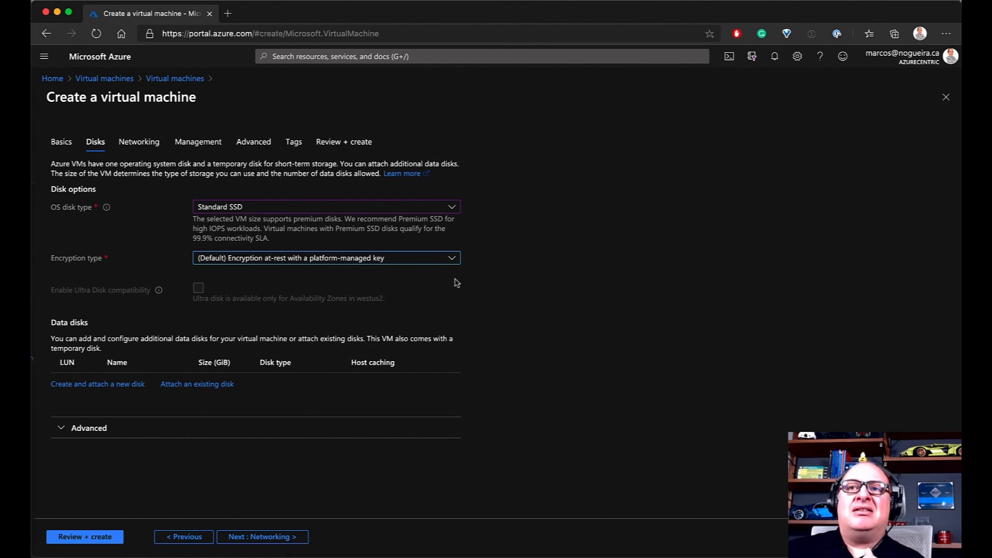
left_click(379, 258)
left_click(302, 288)
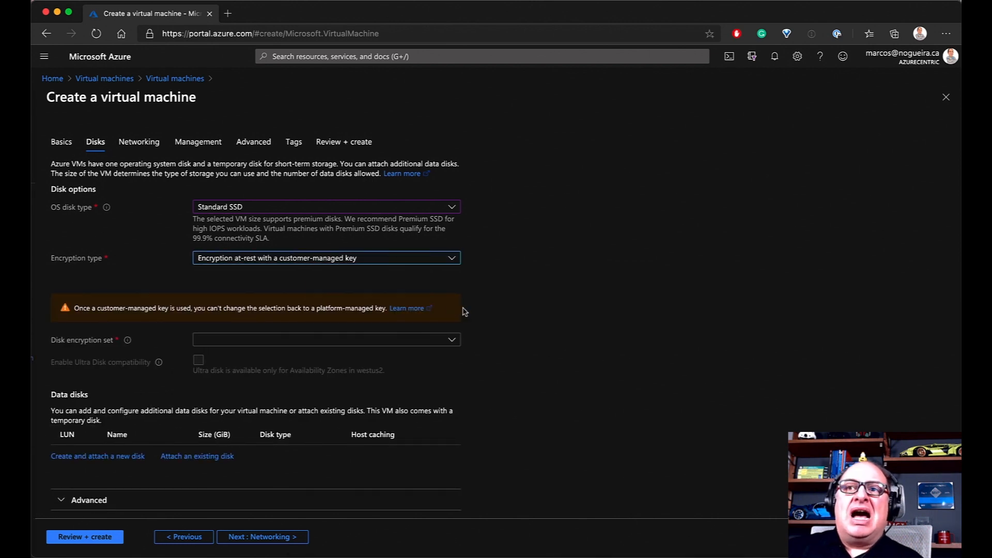
left_click(223, 343)
left_click(222, 343)
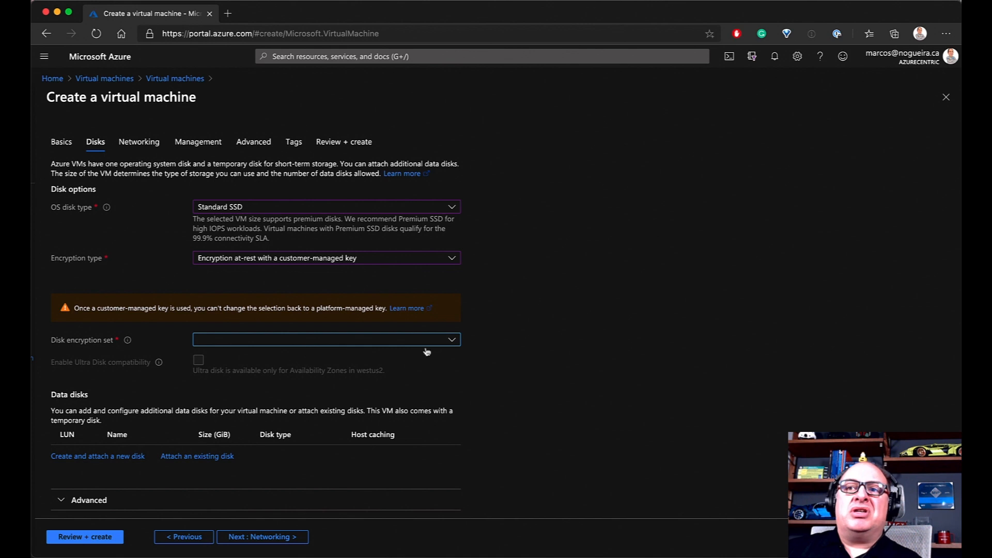
left_click(452, 341)
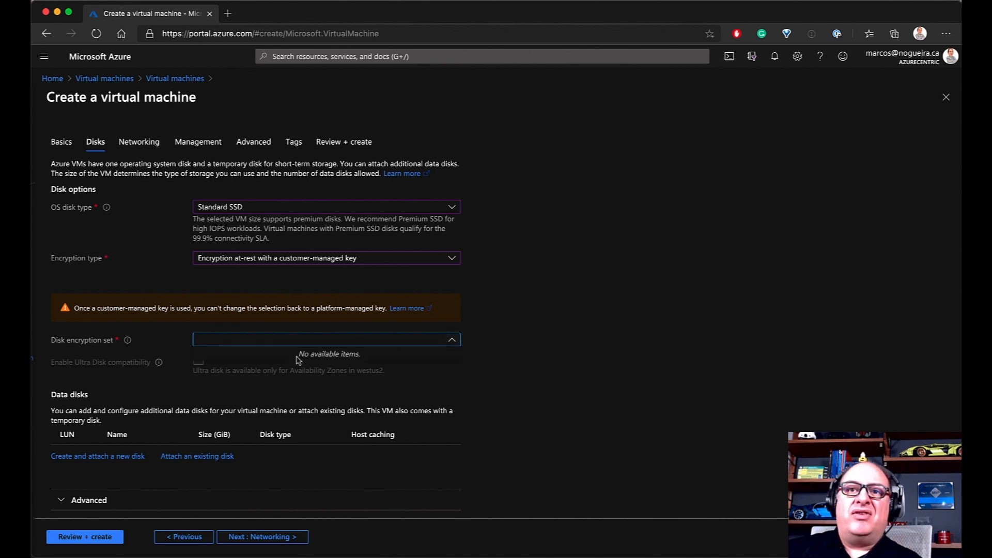
left_click(510, 354)
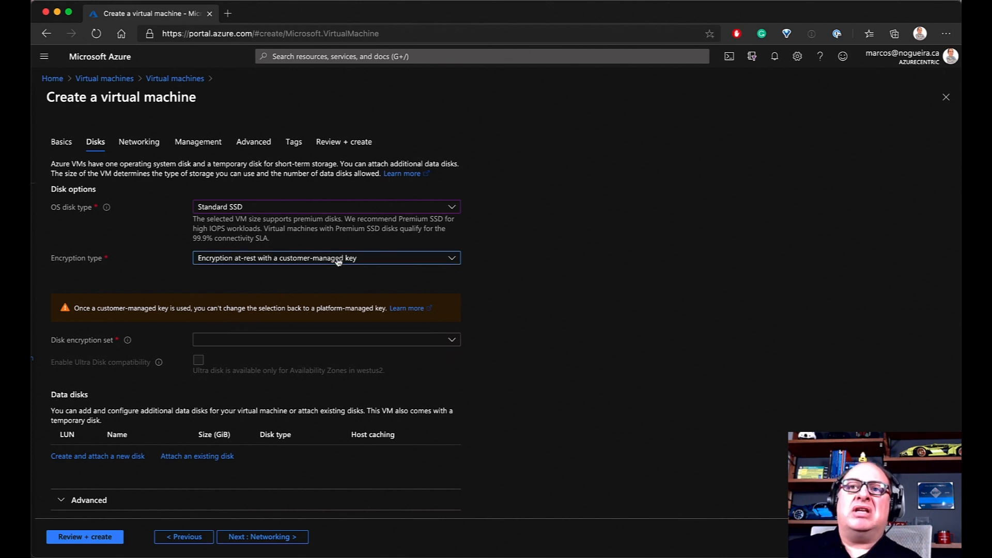
Try double encryption, then revert the OS disk to platform-managed key encryption
left_click(318, 257)
left_click(319, 276)
left_click(314, 260)
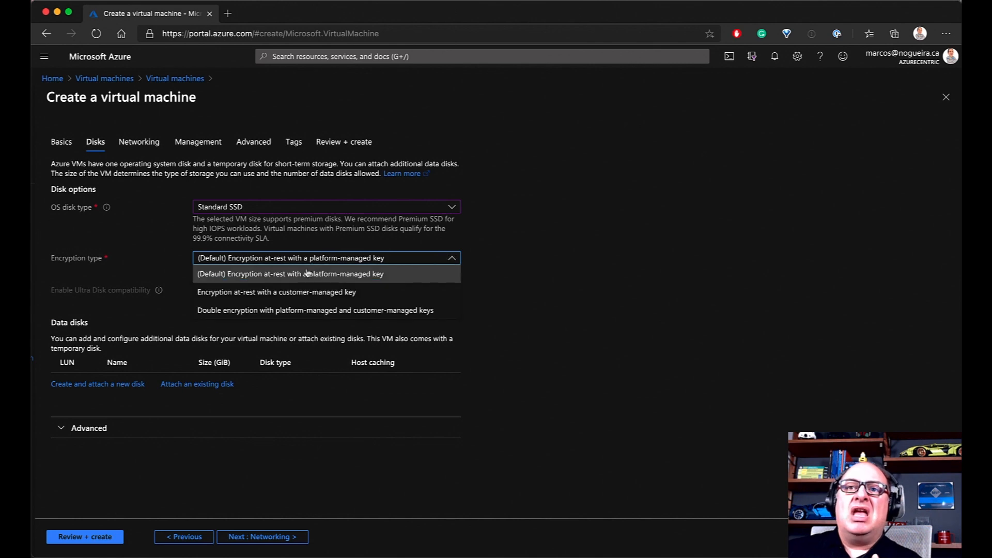
left_click(281, 310)
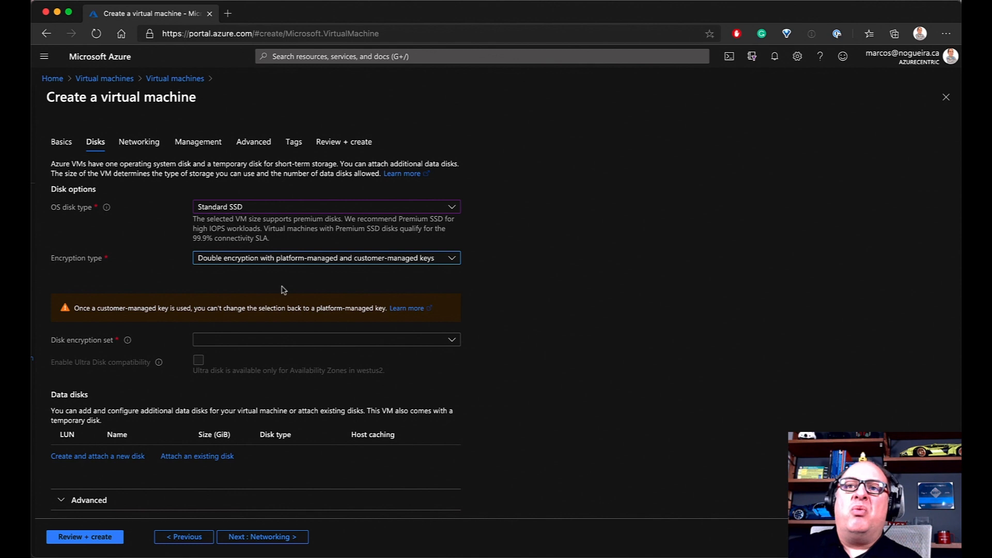
scroll(281, 286, "down", 1)
scroll(378, 258, "right", 1)
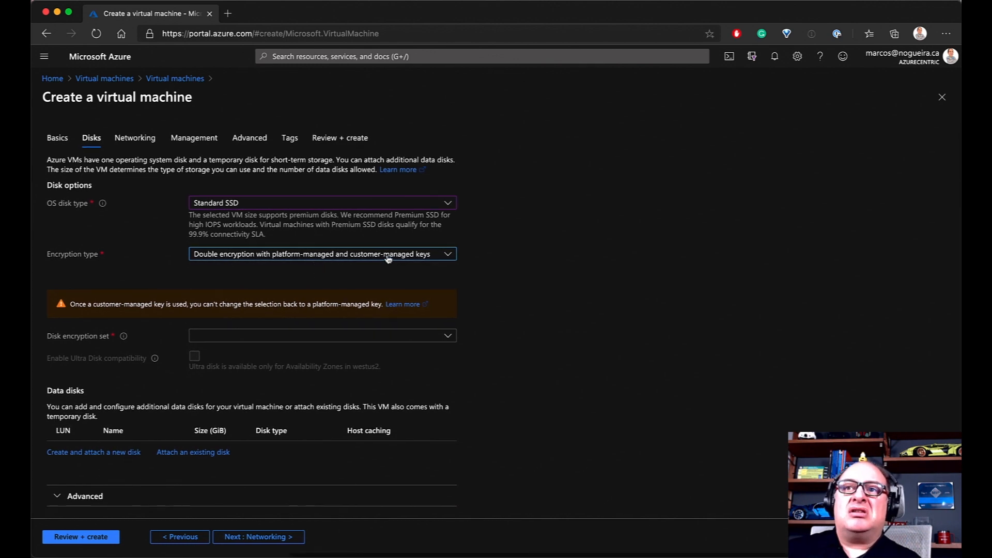
scroll(388, 258, "left", 1)
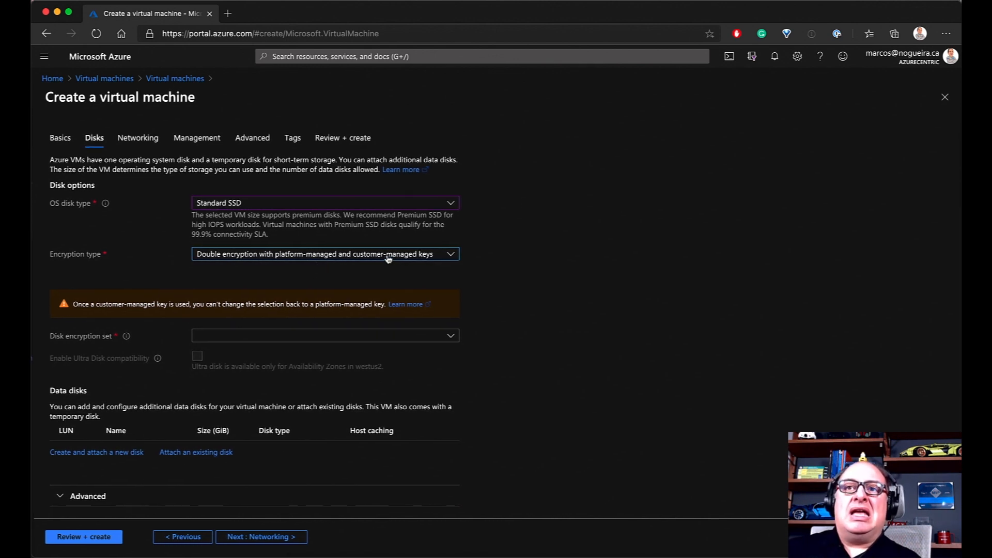
left_click(388, 258)
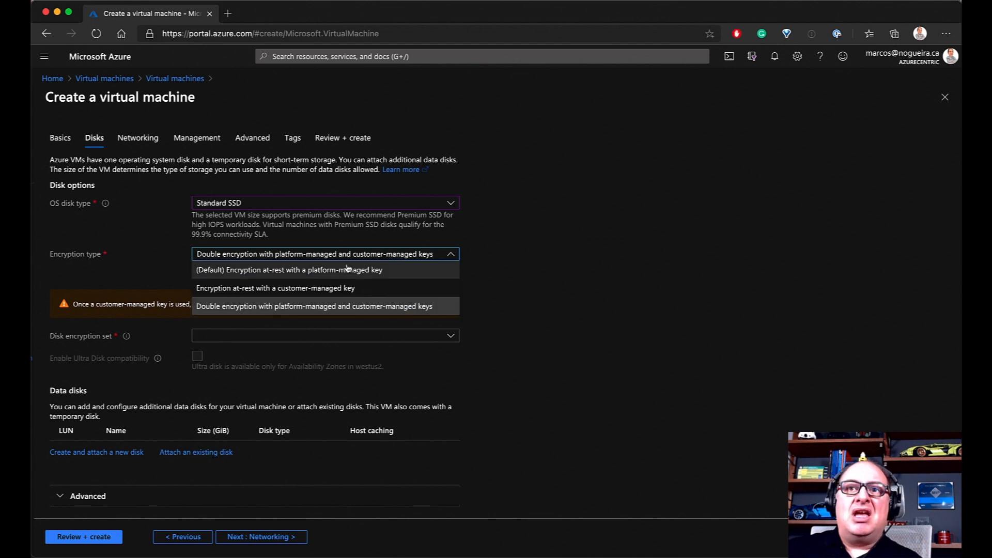
left_click(317, 274)
scroll(400, 304, "right", 1)
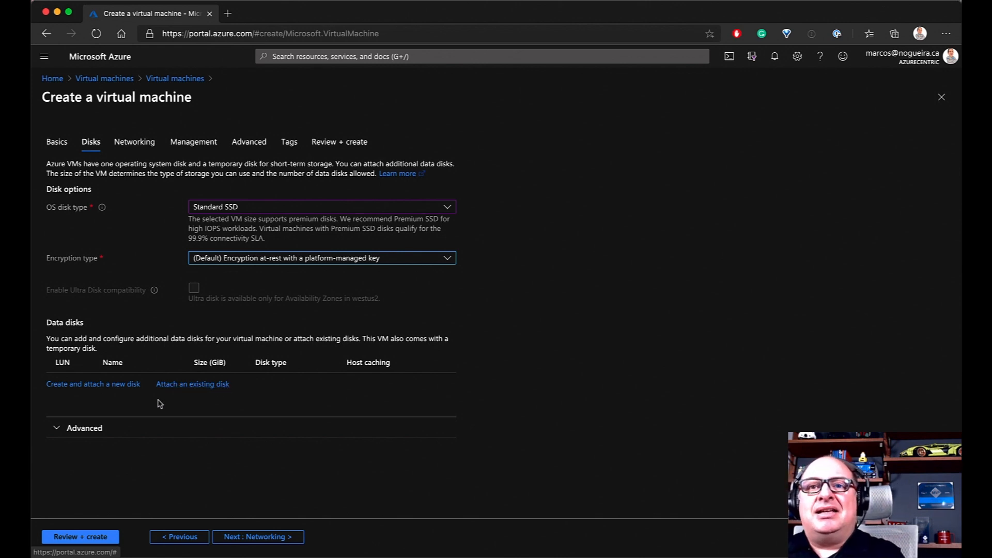
Start a new data disk with source type None, keeping the default 1024 GiB size
left_click(89, 385)
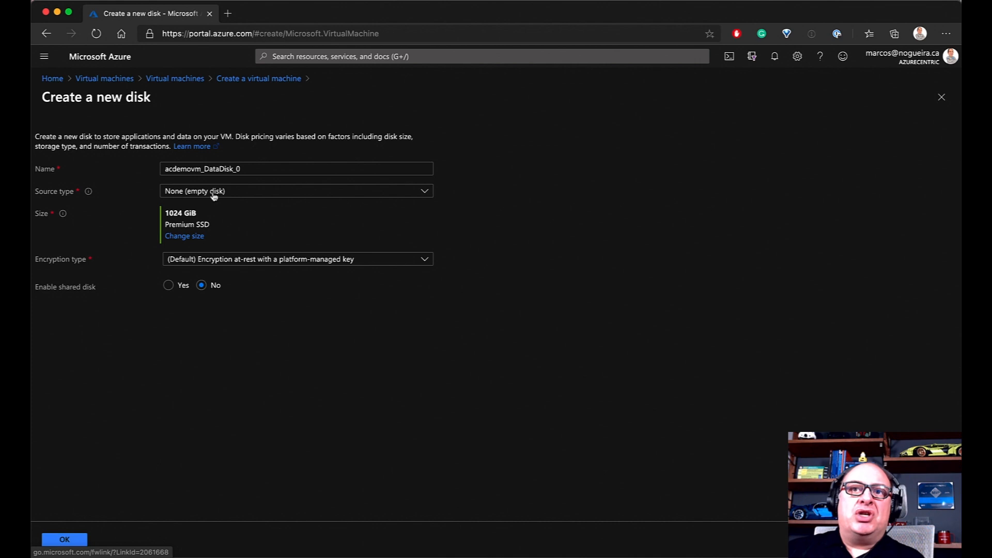
left_click(425, 192)
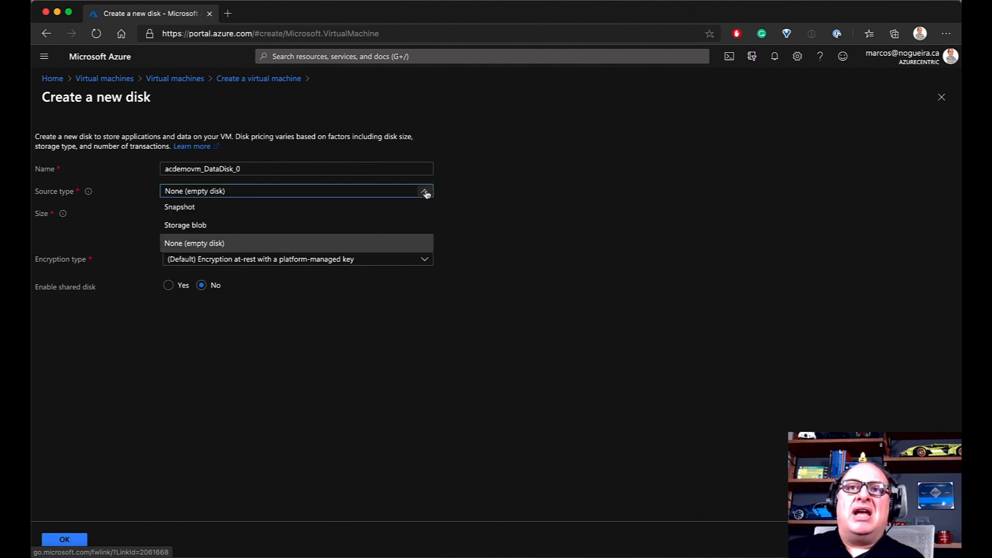
left_click(218, 249)
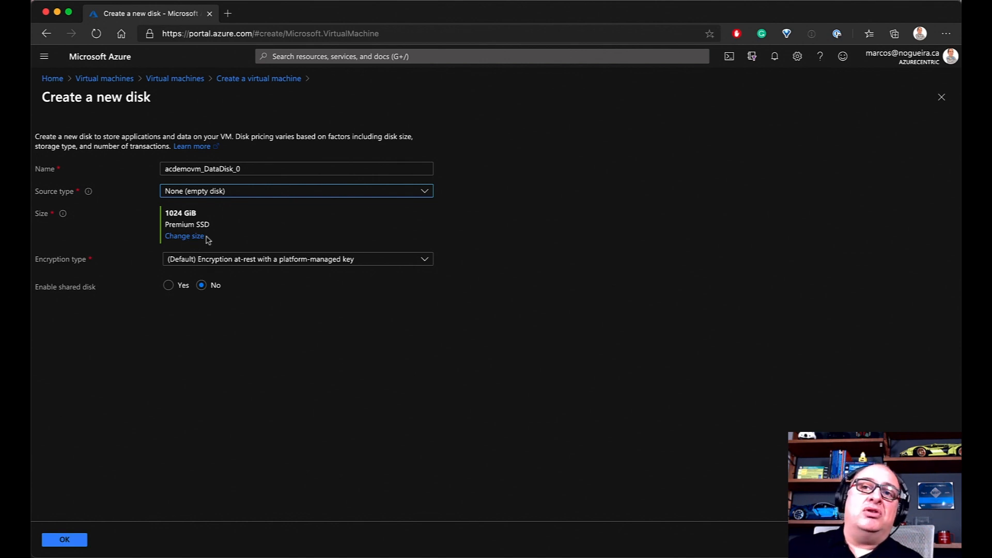
left_click_drag(165, 213, 200, 217)
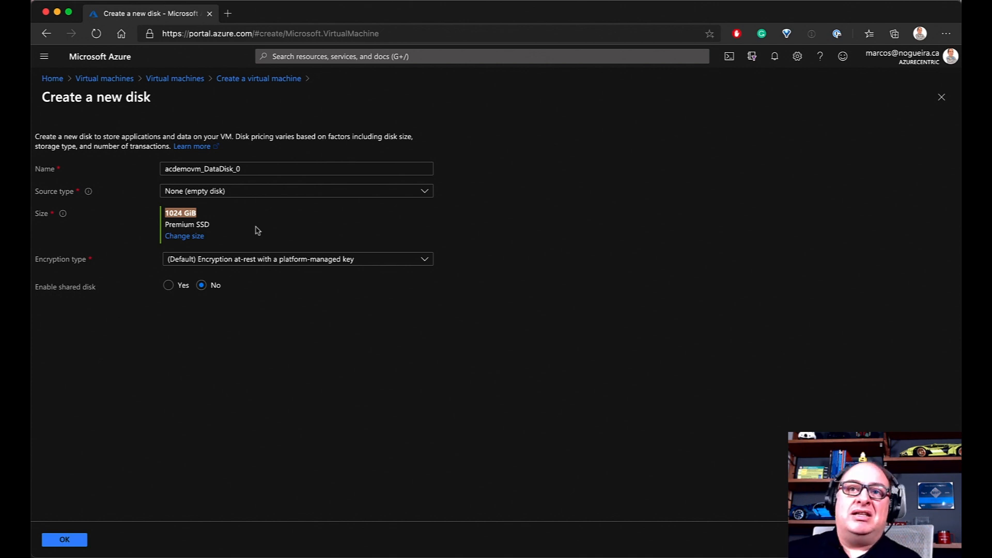
Compare Standard SSD and Standard HDD disk sizes, ending on the Premium SSD list
left_click(181, 238)
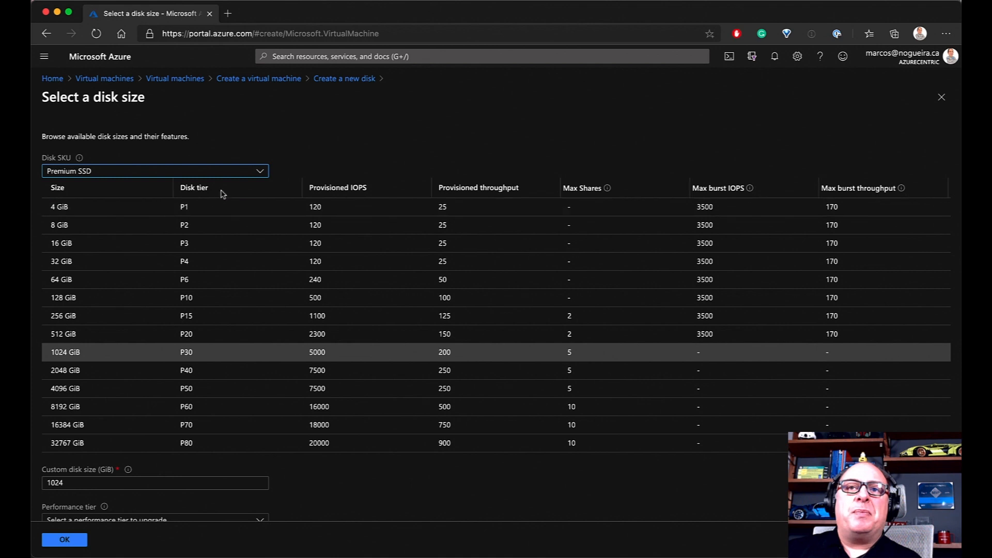
left_click(261, 173)
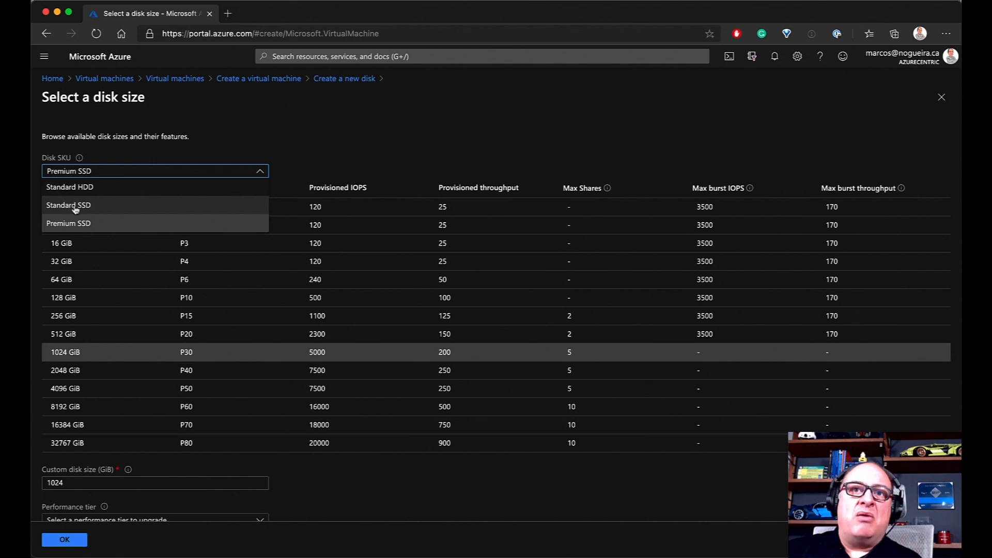
left_click(367, 135)
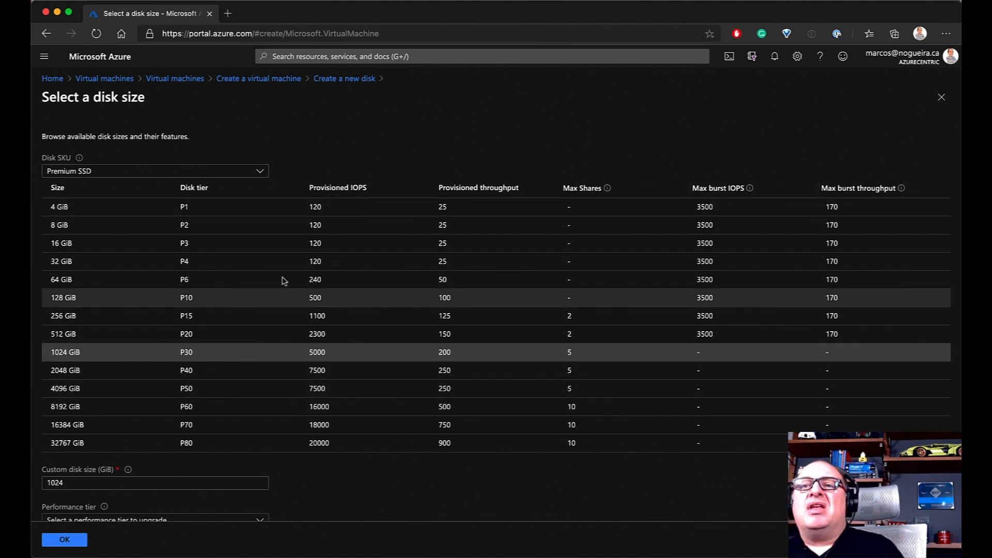
left_click(254, 173)
left_click(147, 205)
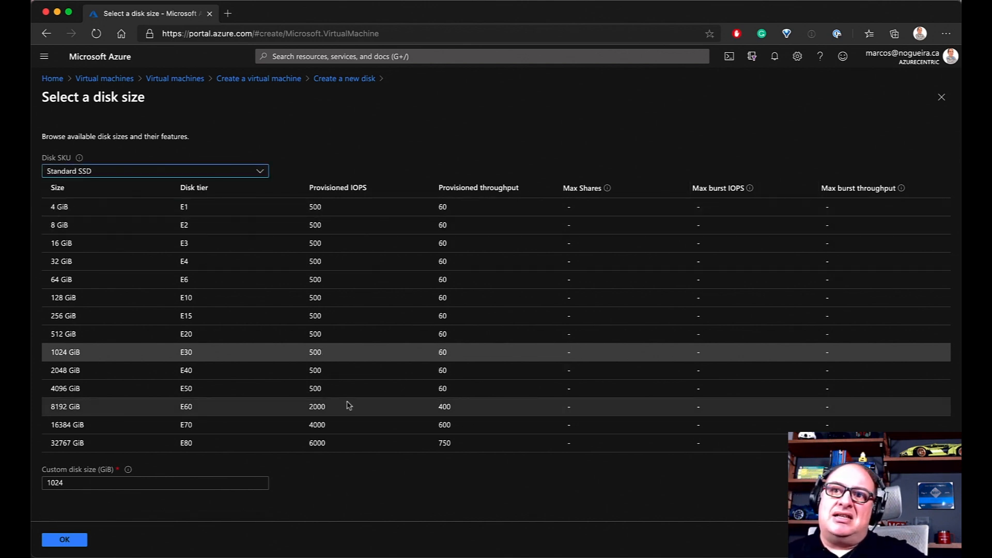
scroll(305, 269, "left", 1)
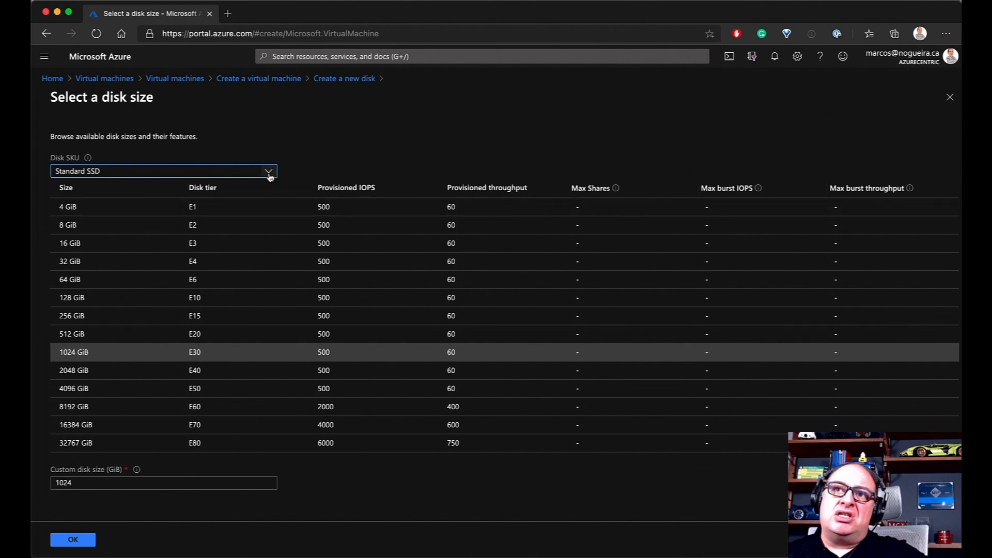
left_click(270, 176)
left_click(155, 184)
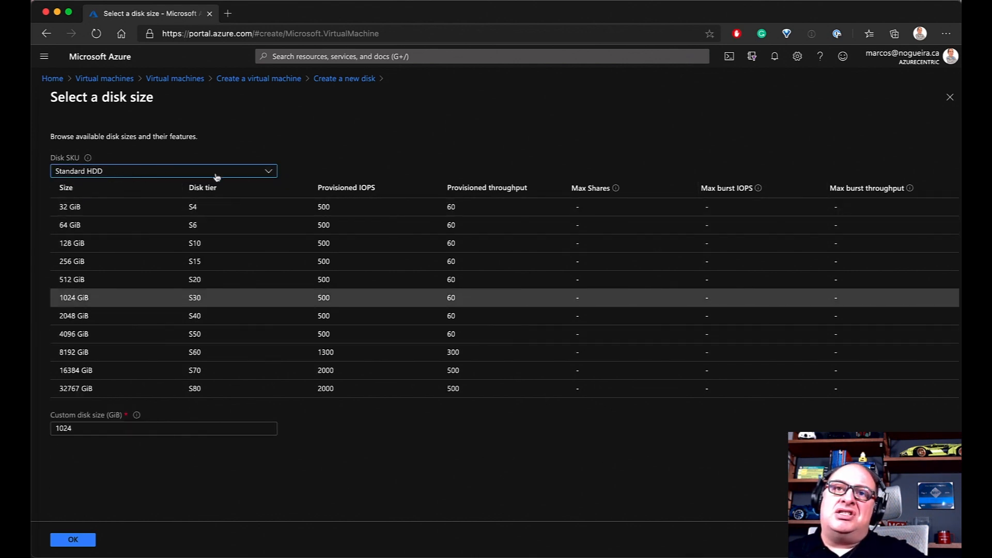
left_click(269, 175)
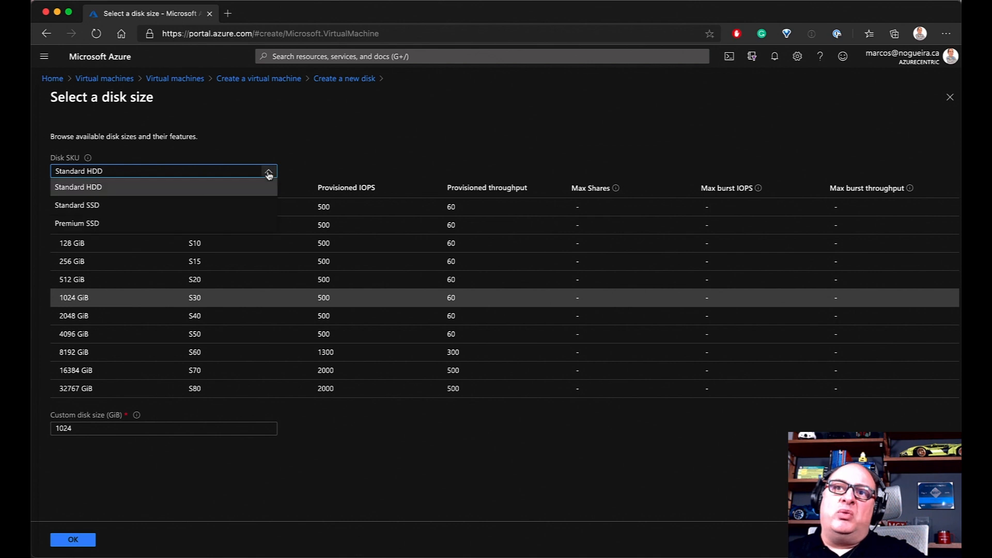
left_click(111, 225)
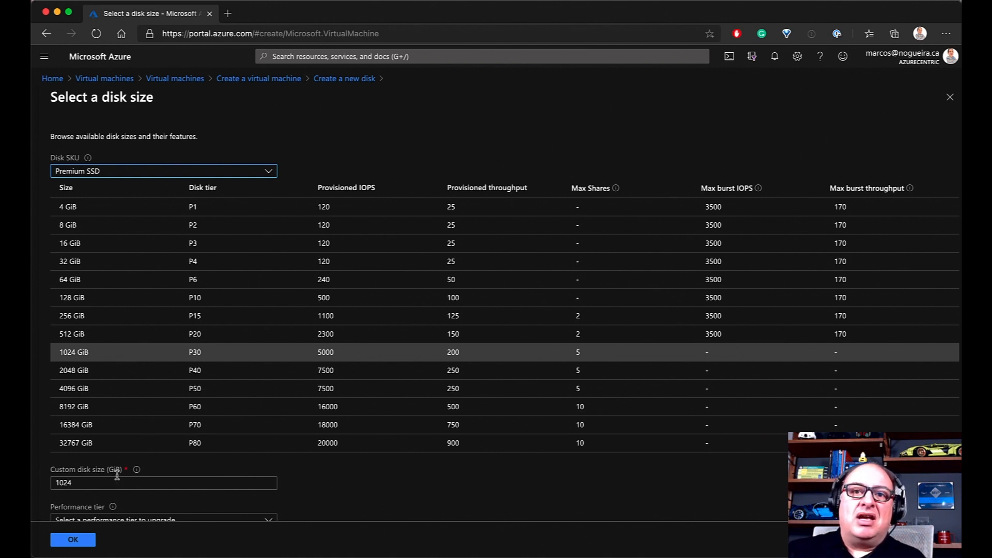
mouse_move(136, 471)
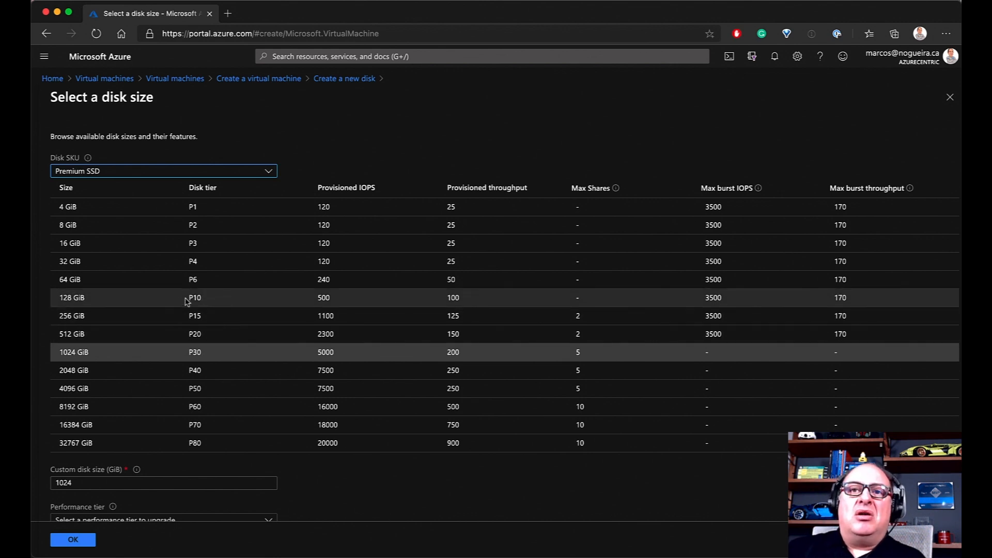
Try the 128 GiB and 256 GiB Premium SSD sizes
left_click(125, 302)
left_click(128, 317)
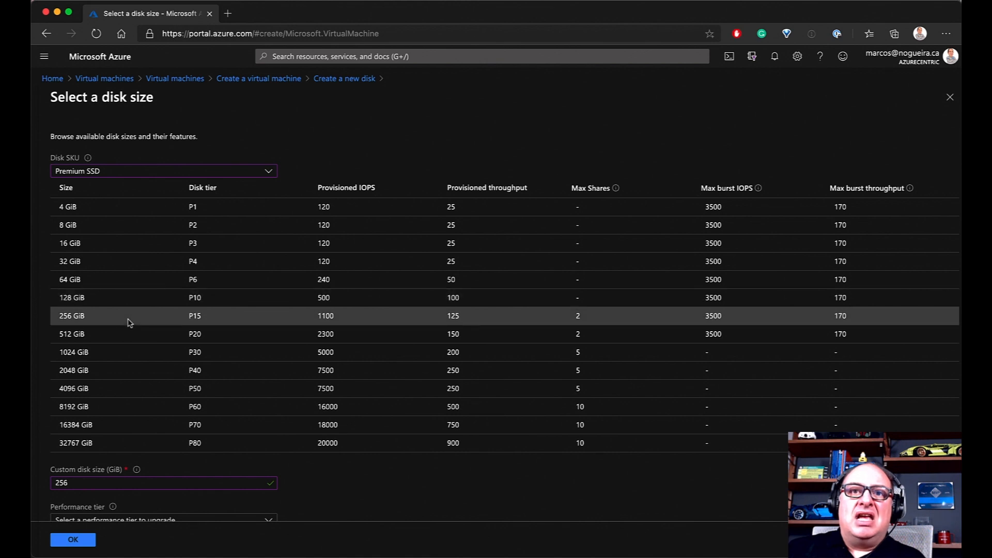
left_click(116, 302)
left_click(114, 316)
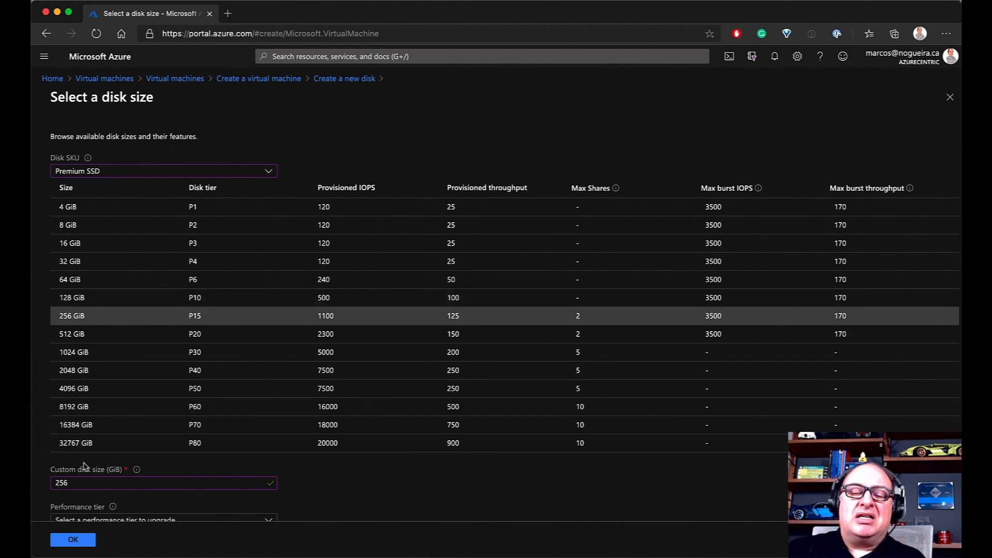
Experiment with custom size values, then pick the 512 GiB and finally 1024 GiB size
left_click(91, 485)
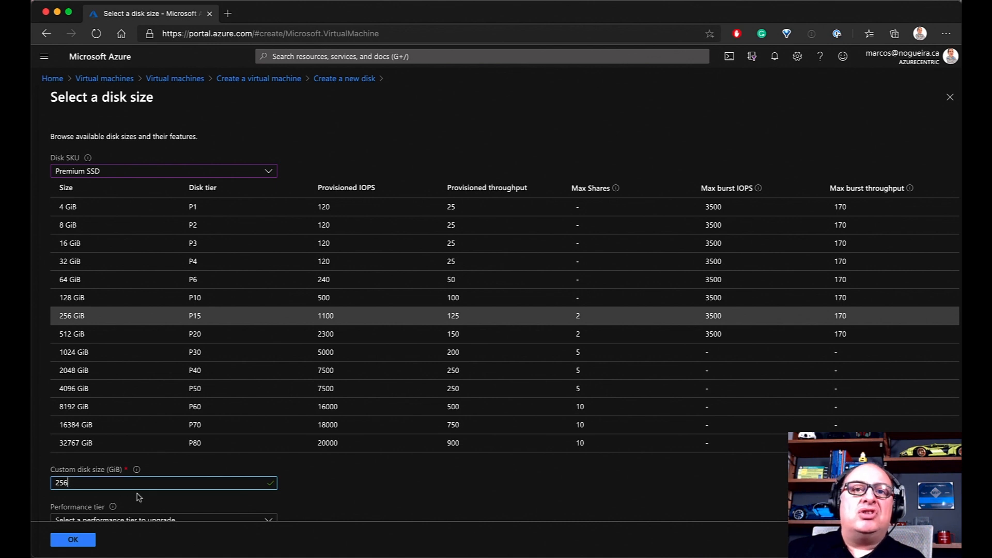
key("BackSpace")
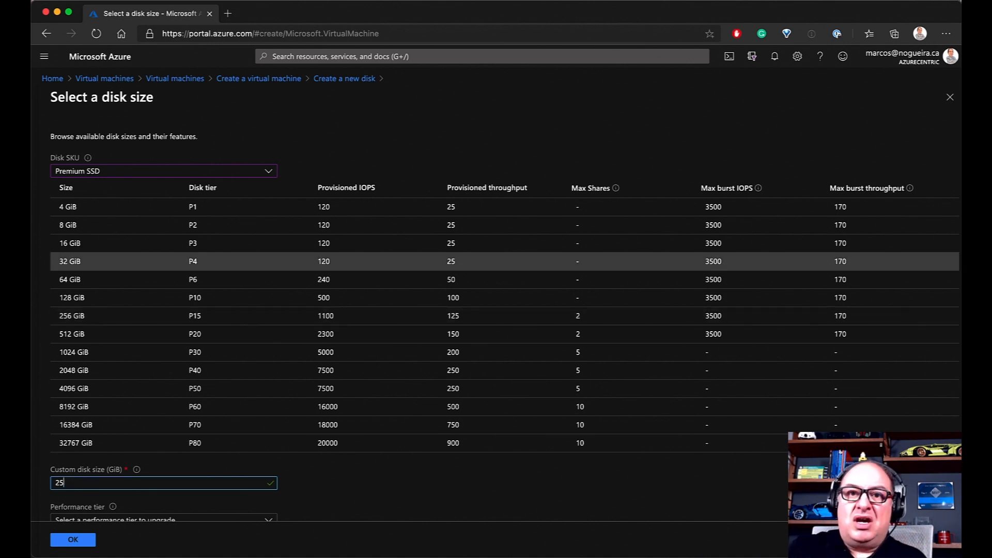
type("7")
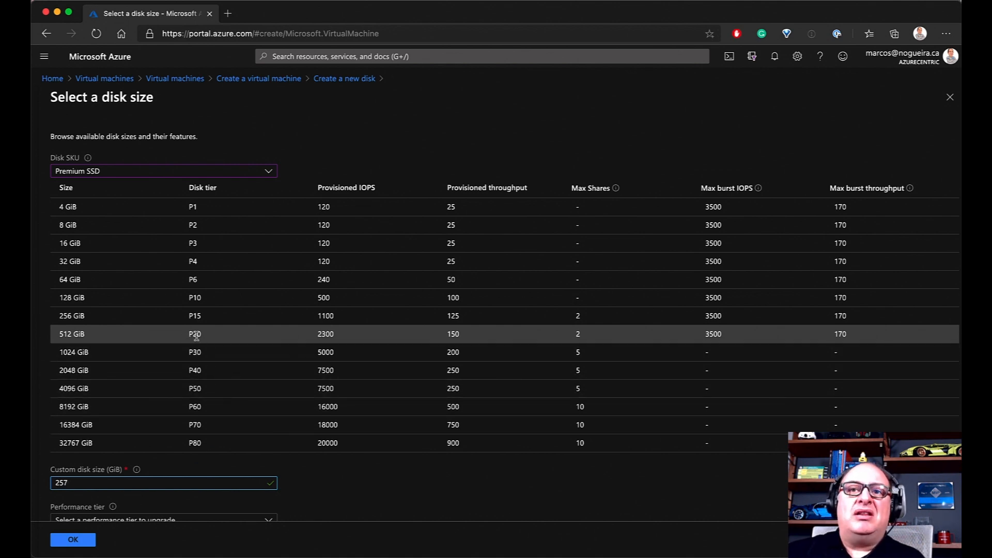
double_click(62, 483)
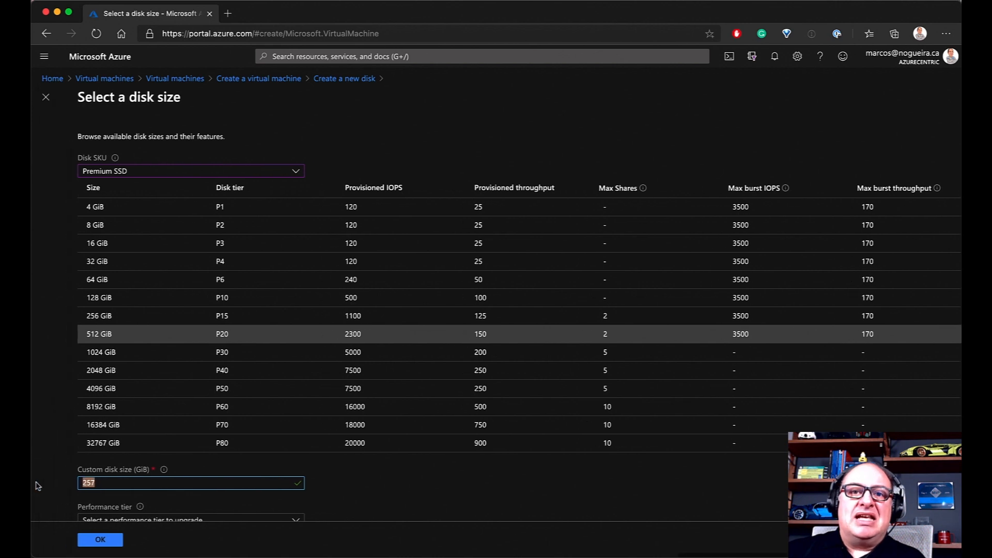
type("1024")
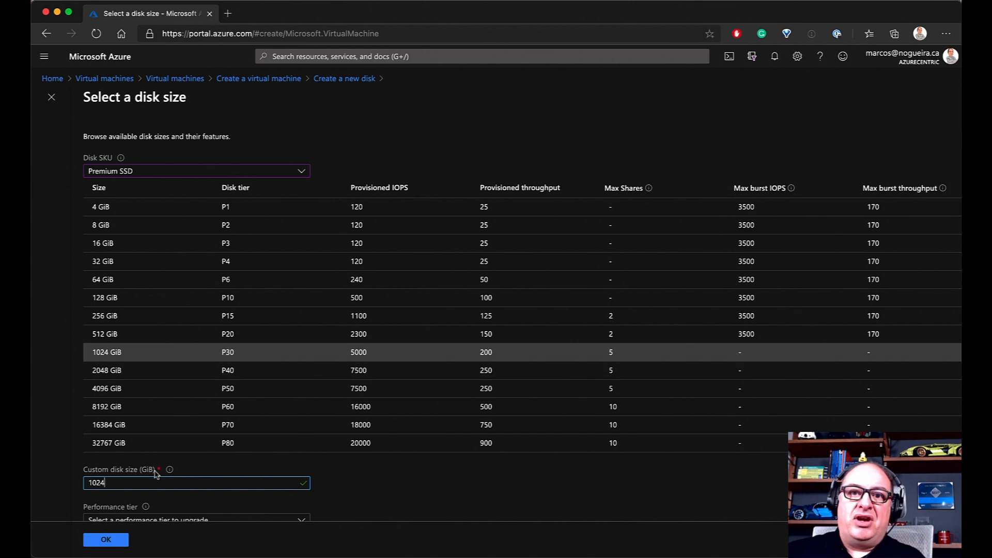
key("BackSpace")
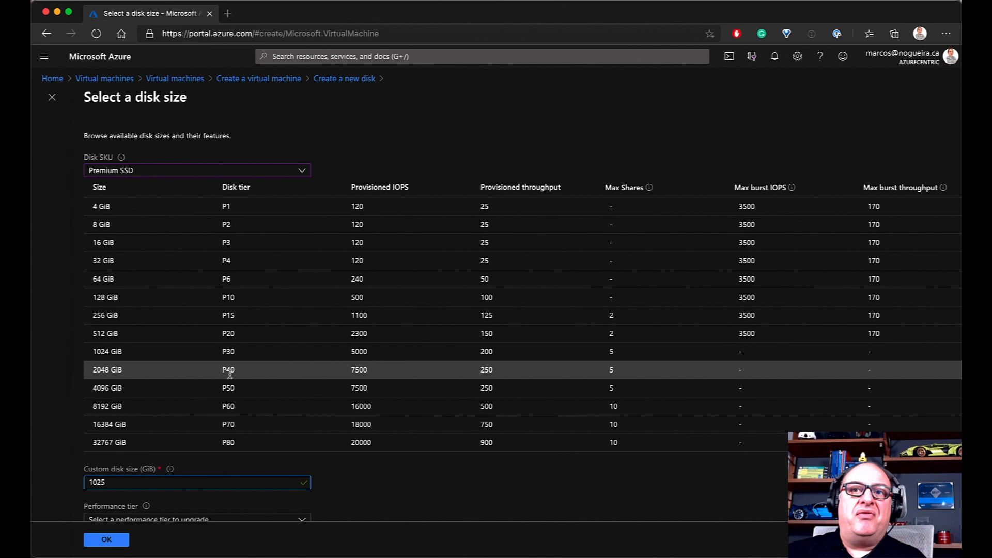
key("BackSpace")
key("BackSpace")
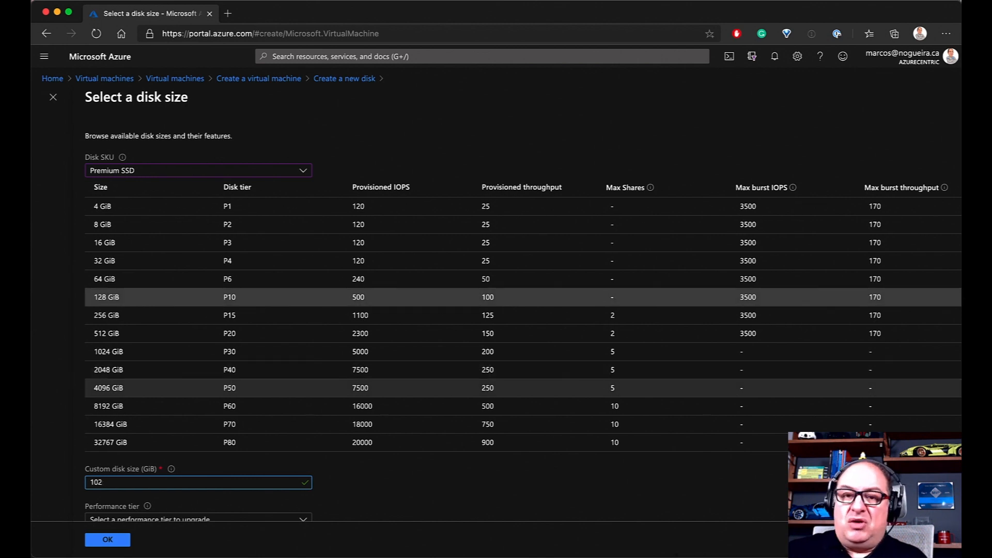
type("00")
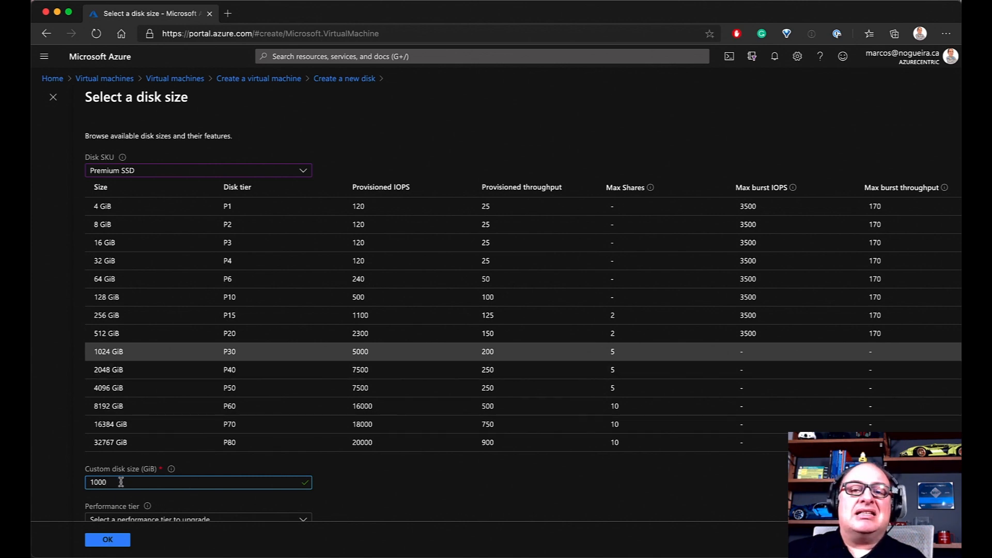
left_click(168, 334)
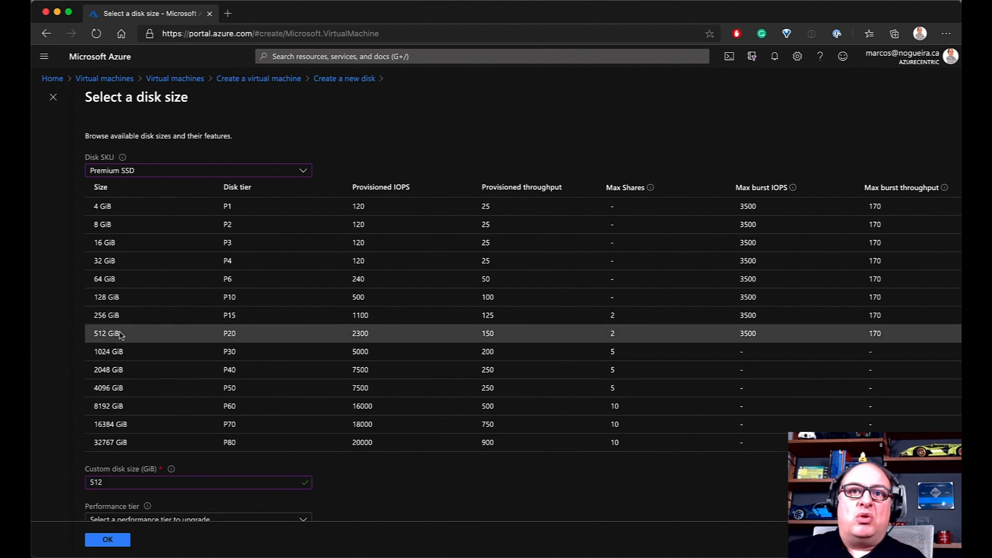
left_click(112, 357)
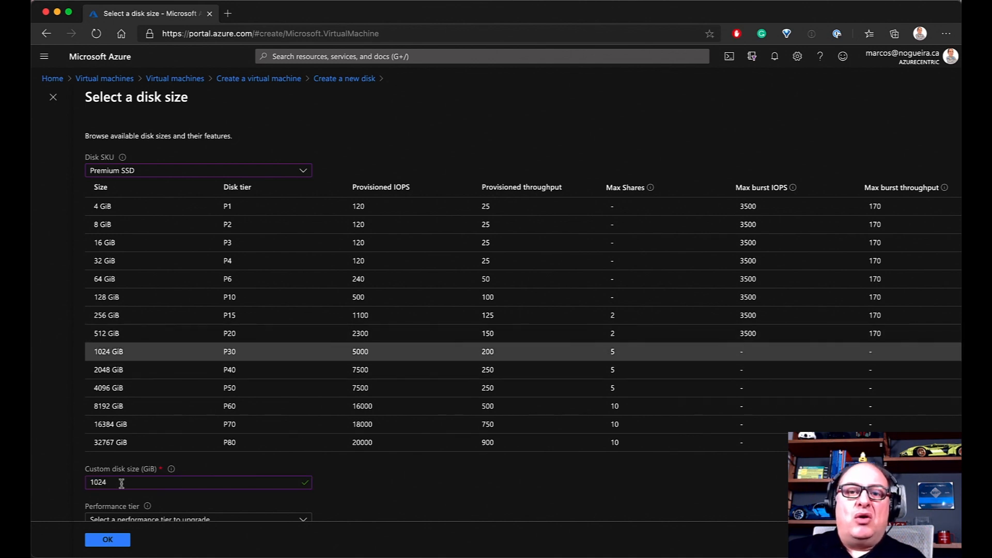
scroll(122, 482, "left", 1)
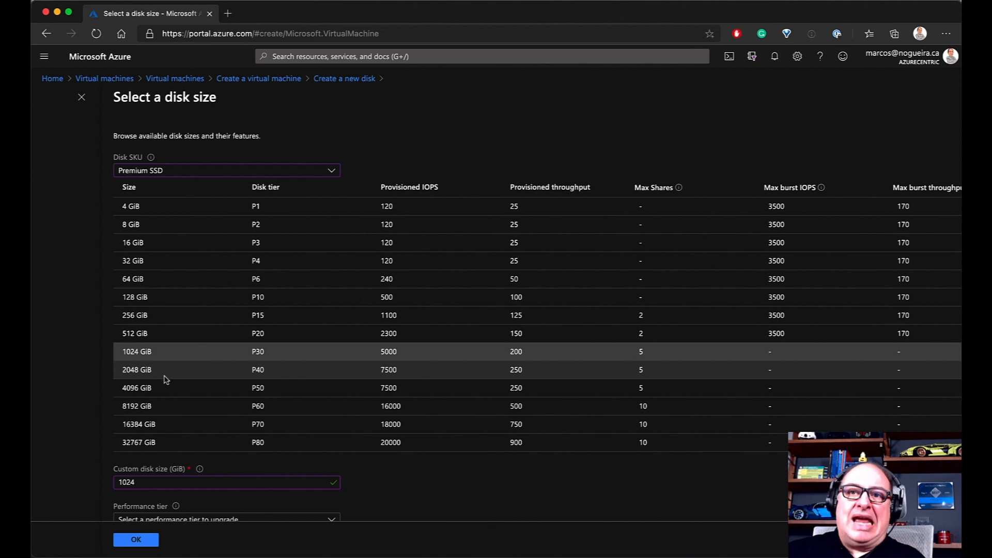
scroll(165, 377, "right", 1)
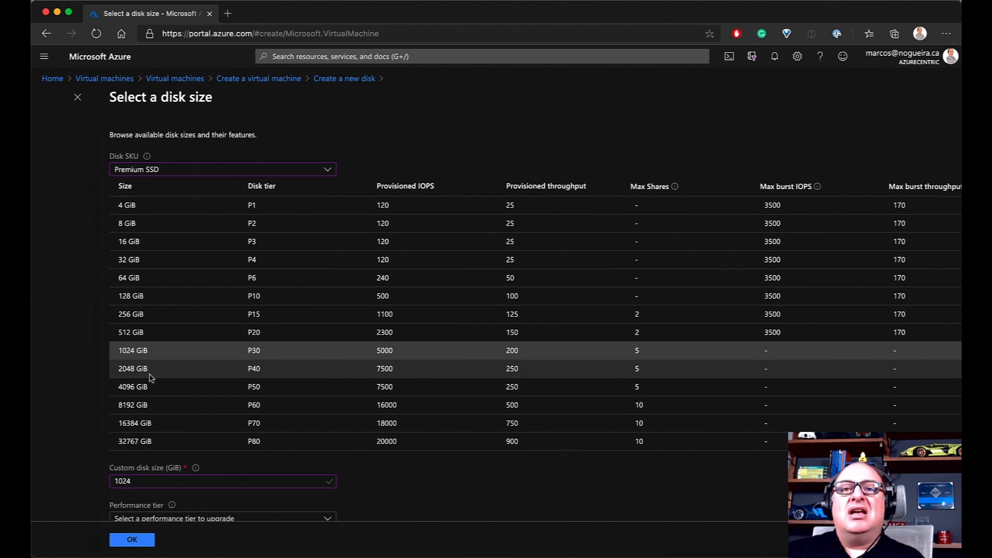
scroll(156, 378, "left", 1)
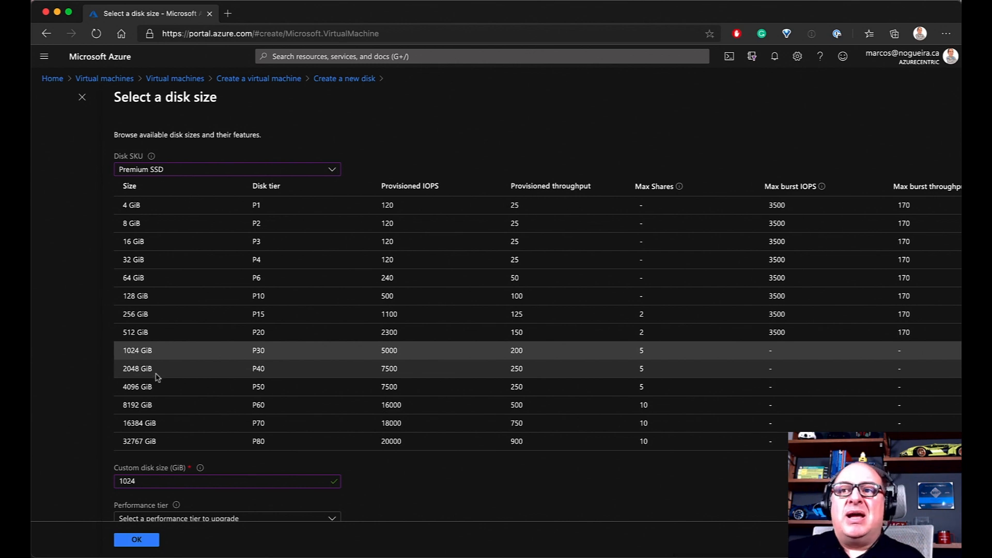
Change the custom disk size to 1025 GiB, moving the disk into the P40 tier
left_click(140, 481)
key("BackSpace")
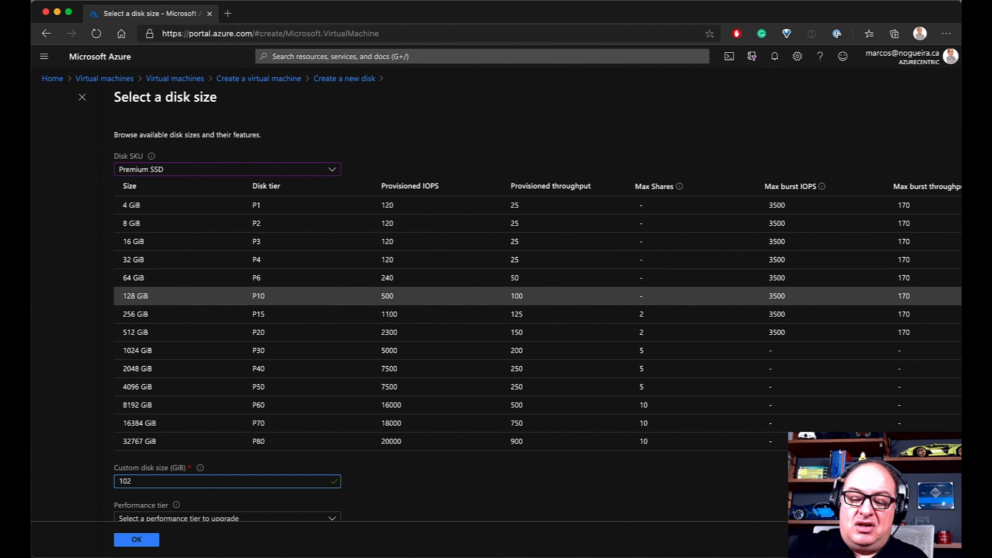
type("5")
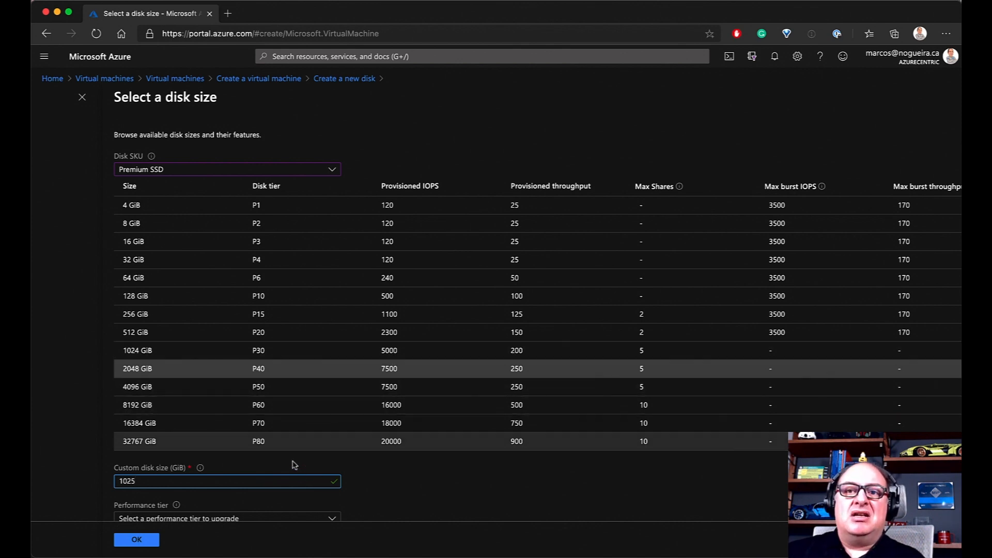
scroll(257, 440, "down", 1)
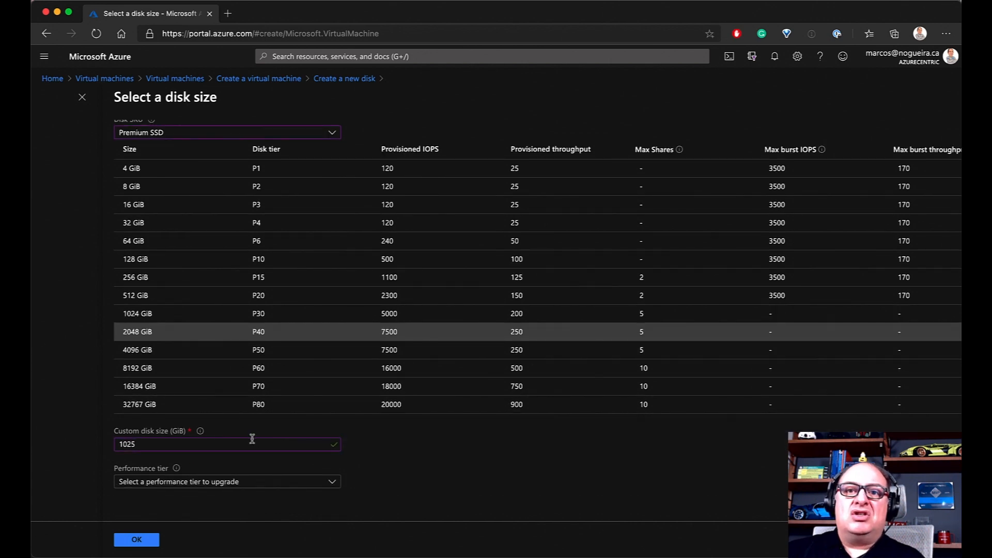
left_click(209, 487)
left_click(197, 485)
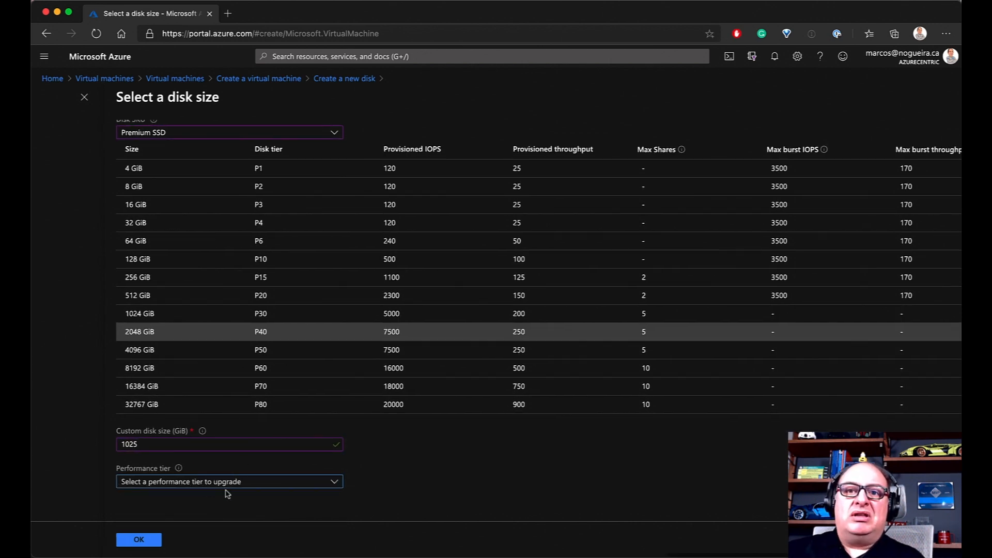
Try upgrading the disk's performance tier to P50
left_click(253, 487)
left_click(253, 485)
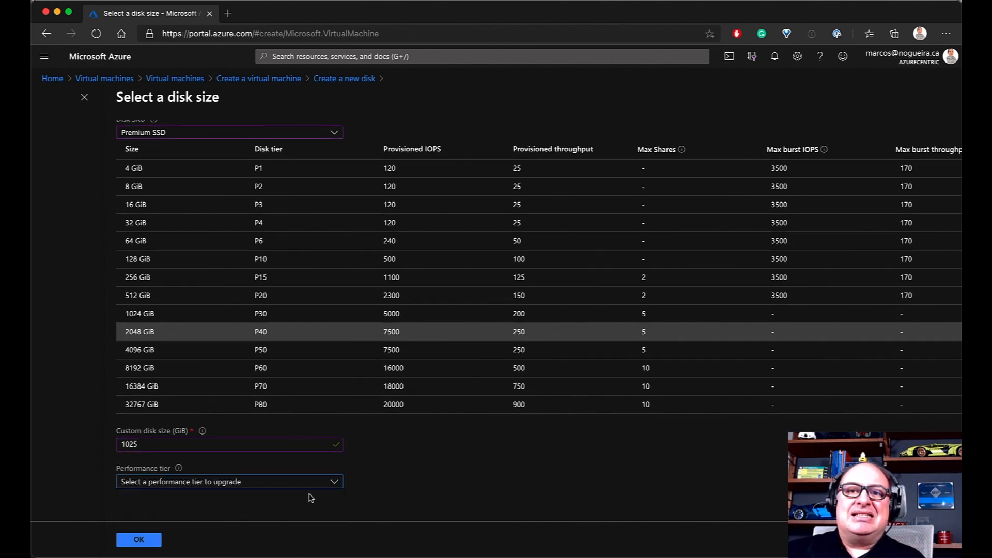
left_click(240, 488)
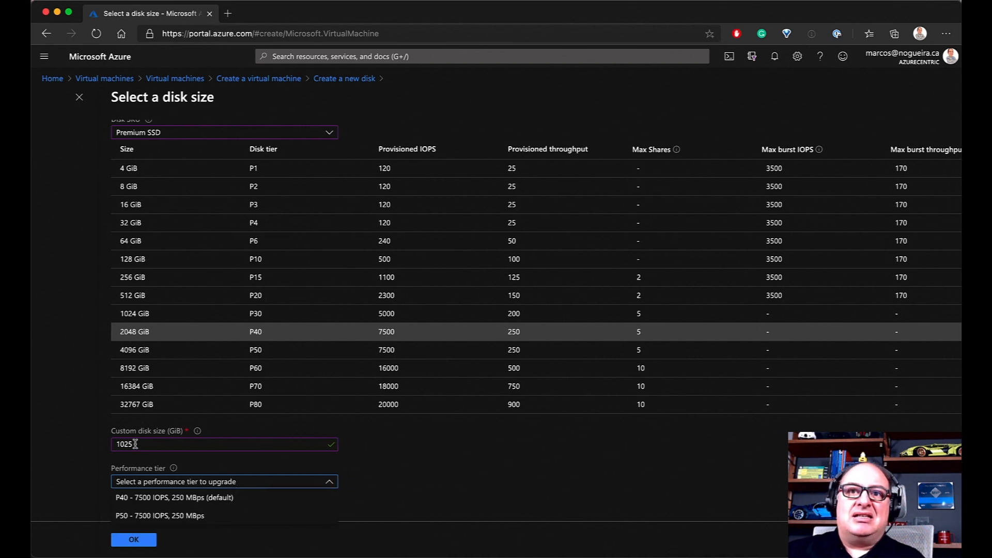
left_click(168, 519)
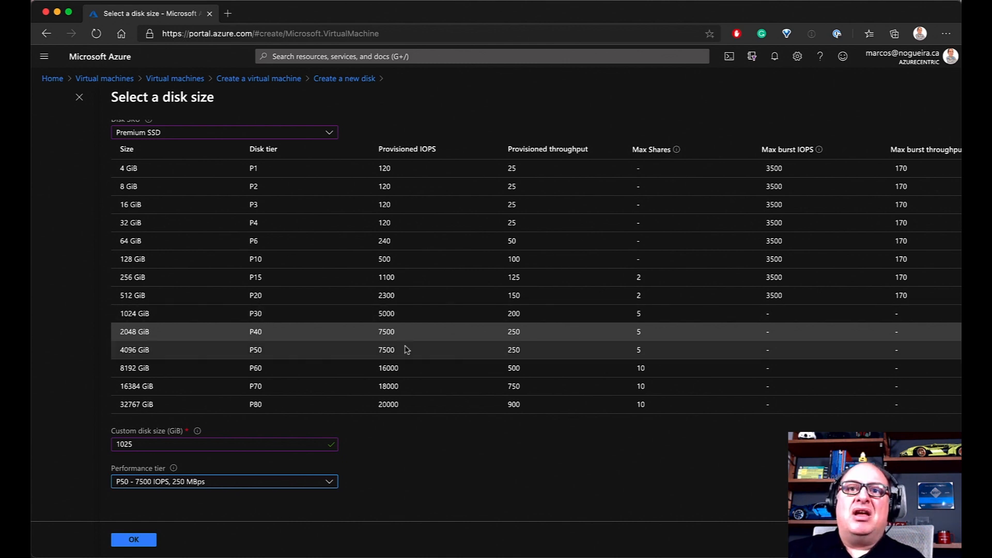
Set the custom size back to 1024 GiB with the P40 performance tier and confirm
left_click(139, 445)
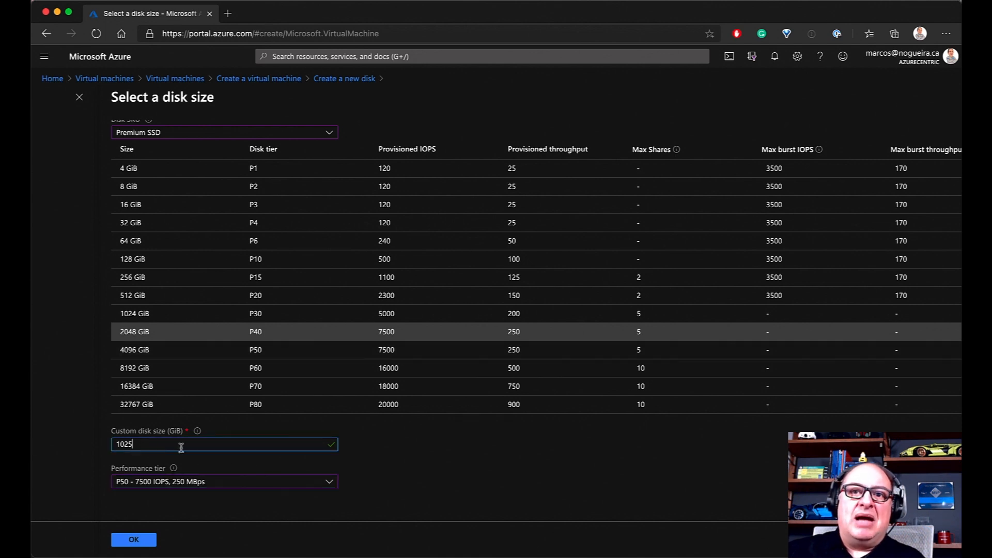
key("BackSpace")
type("4")
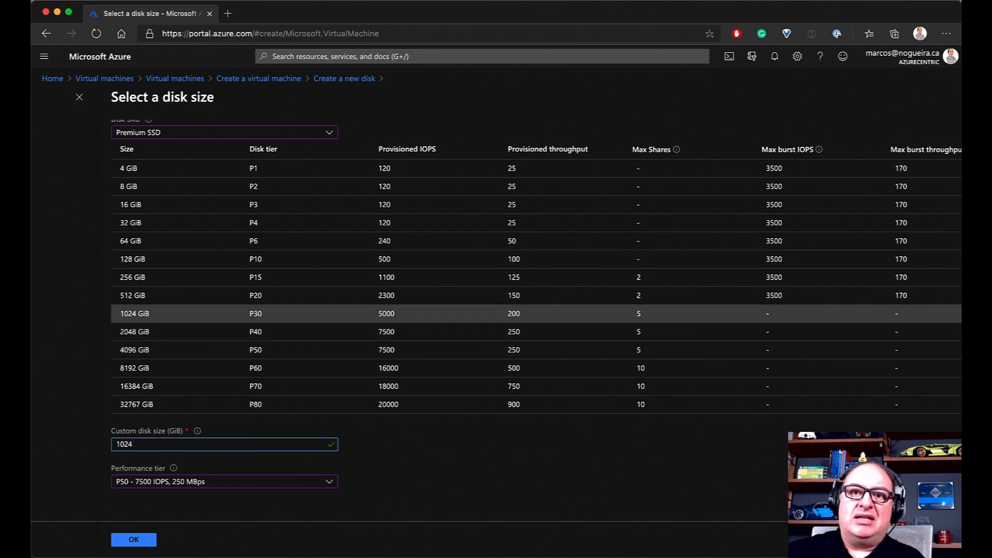
left_click(223, 482)
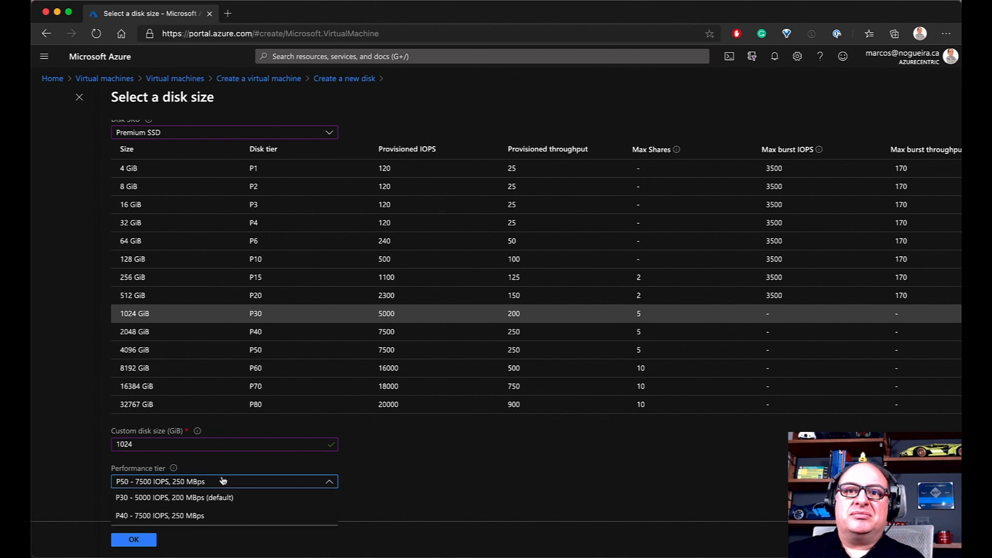
left_click(176, 516)
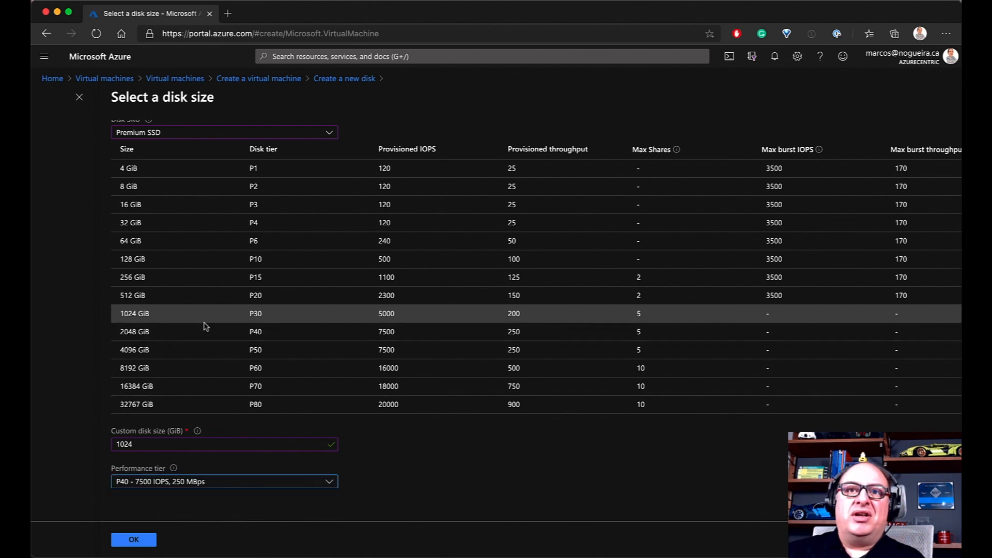
left_click(114, 540)
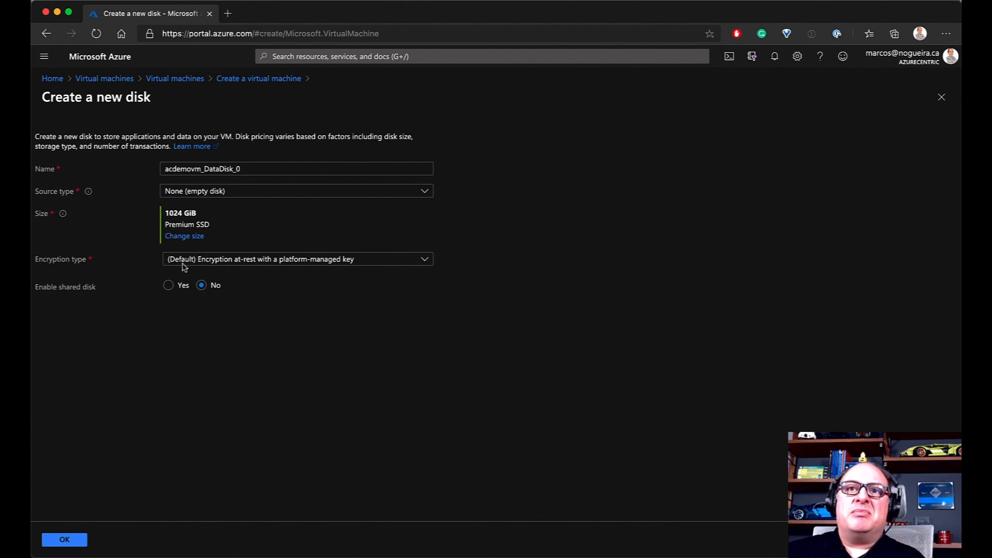
Keep platform-managed encryption, try sharing with max shares 2, then disable sharing and attach acdemovm_DataDisk_0
left_click(271, 262)
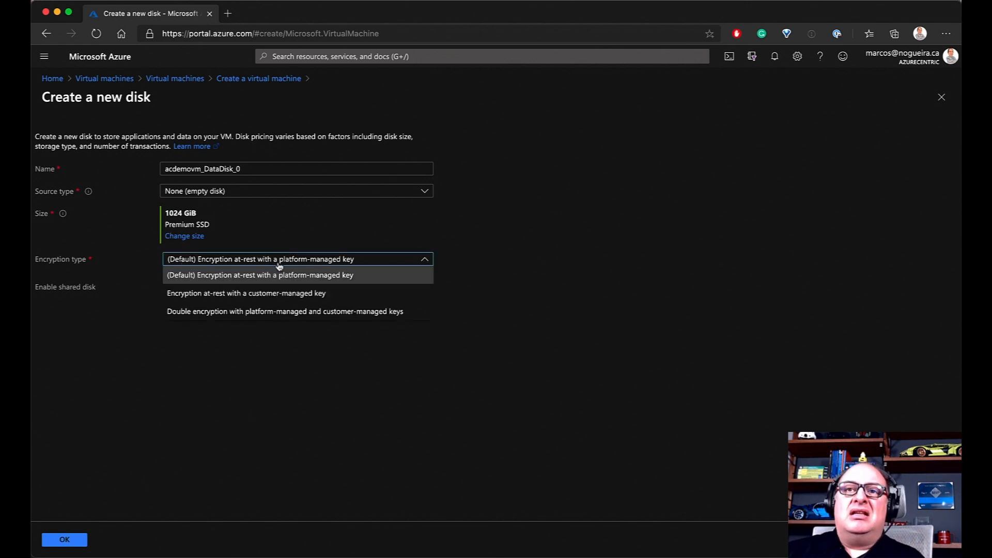
left_click(279, 261)
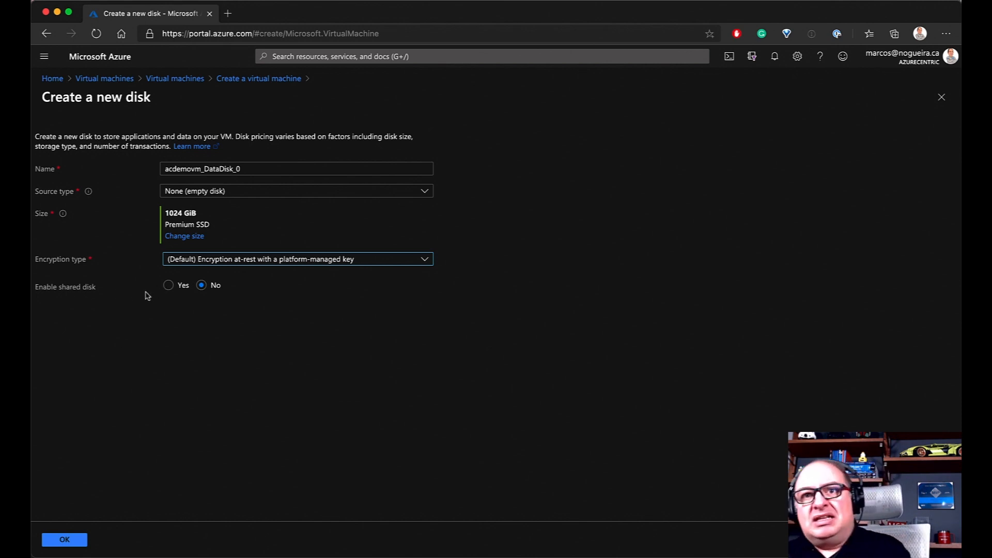
left_click(169, 285)
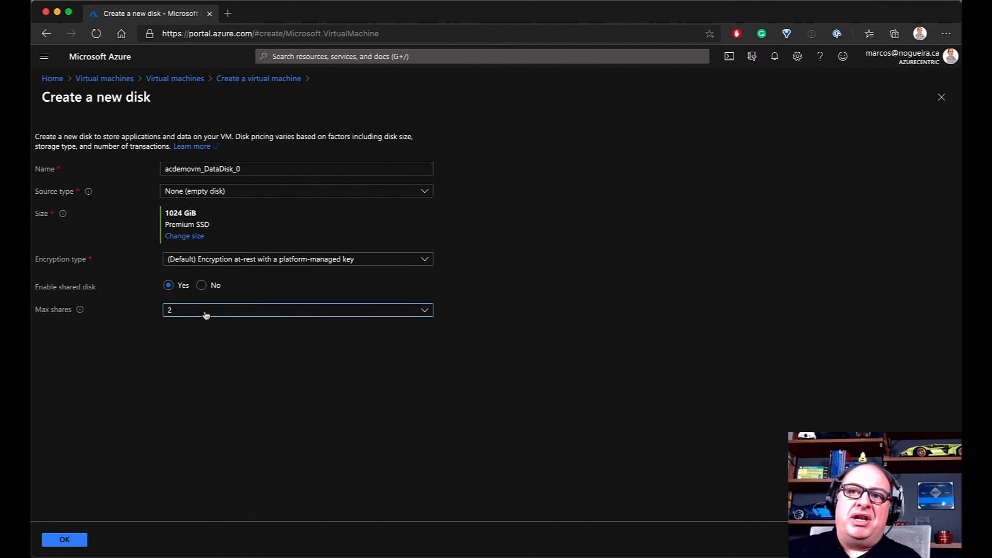
left_click(205, 315)
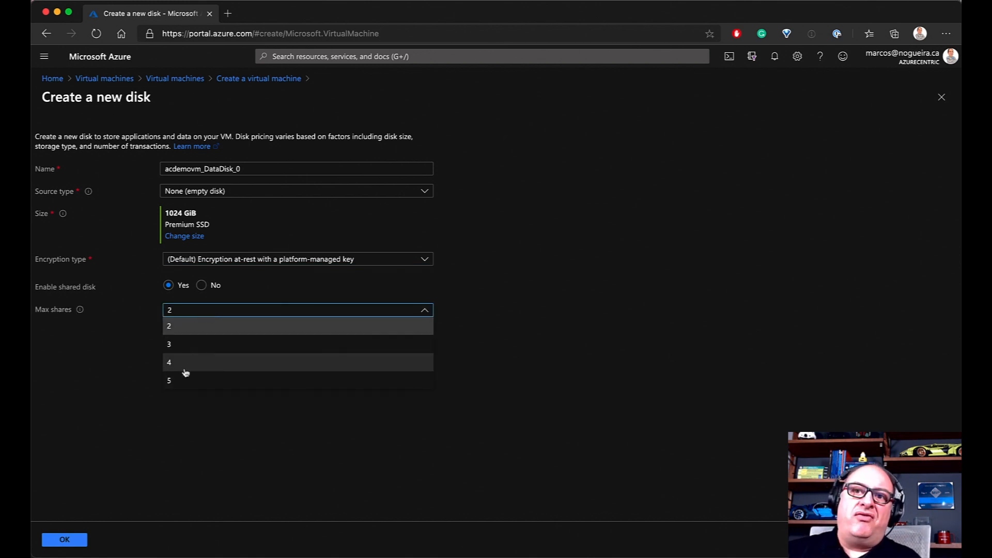
left_click(129, 330)
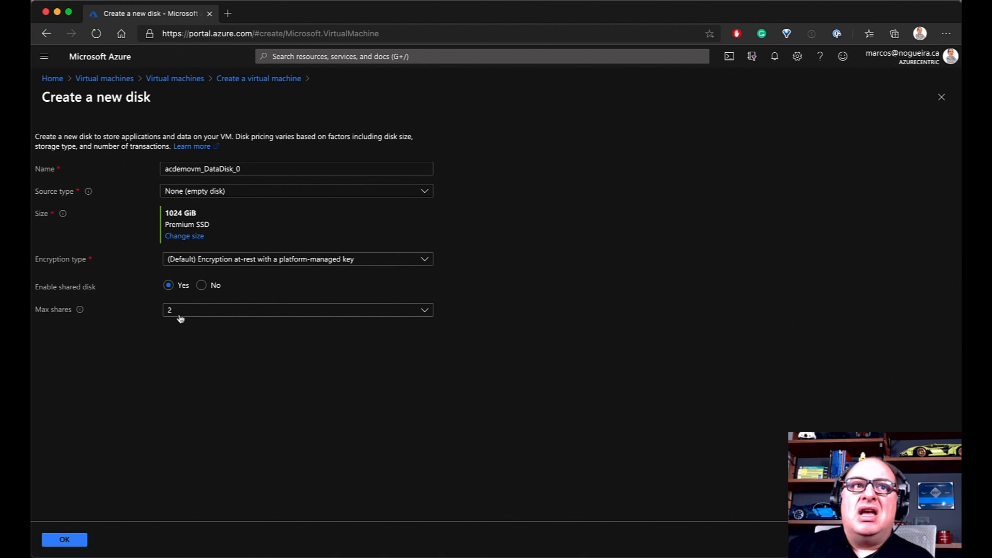
left_click(202, 288)
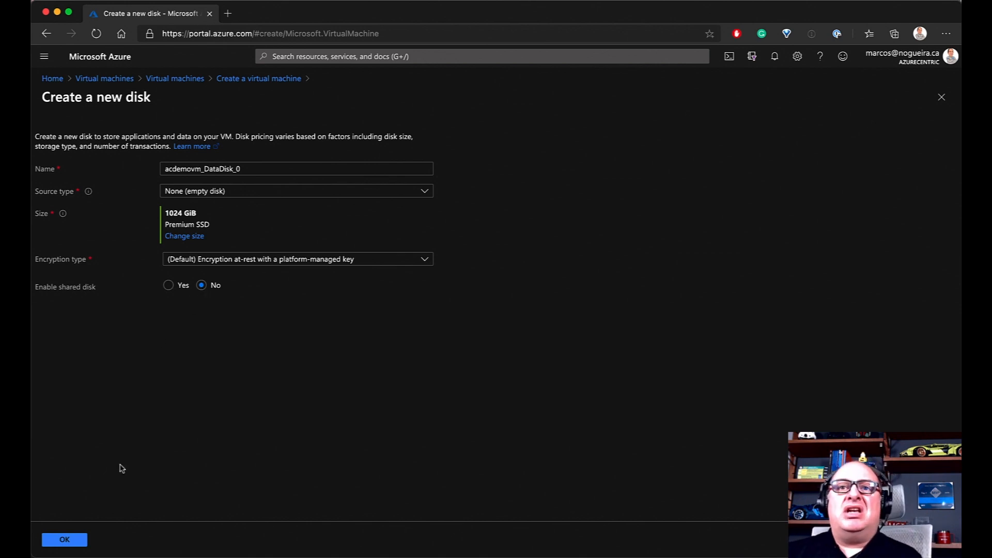
left_click(66, 539)
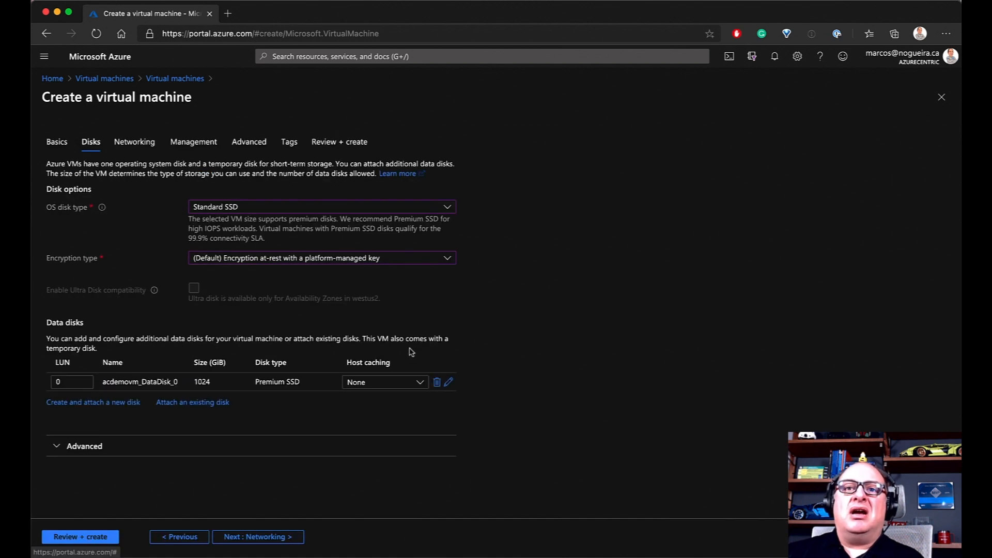
Toggle Use managed disks off and on under Advanced, checking storage accounts, ending with managed disks enabled
left_click(56, 454)
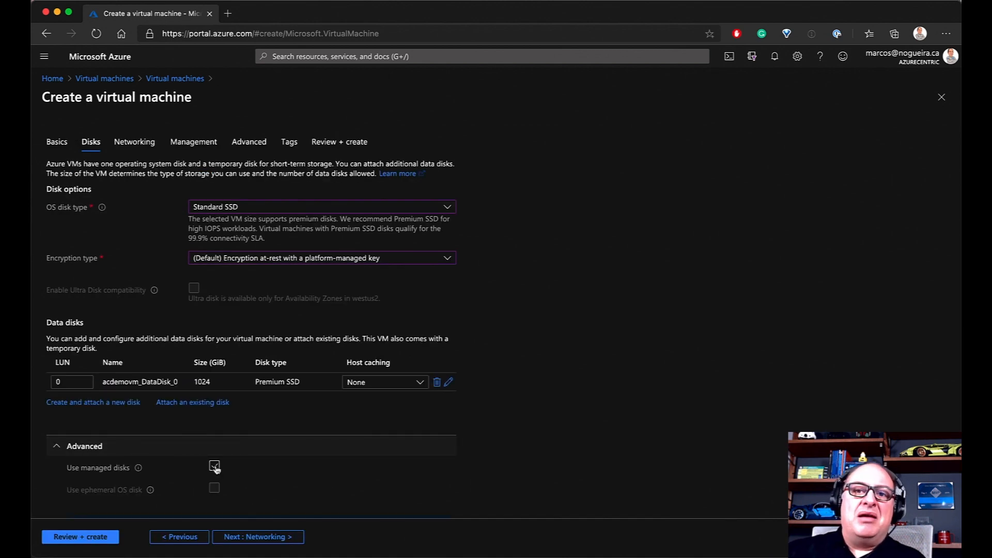
mouse_move(151, 493)
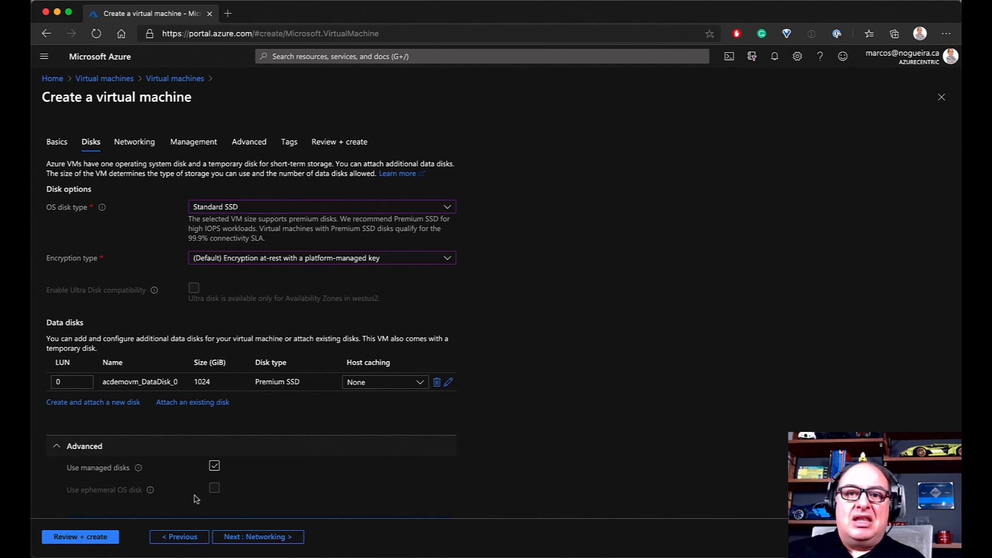
left_click(214, 466)
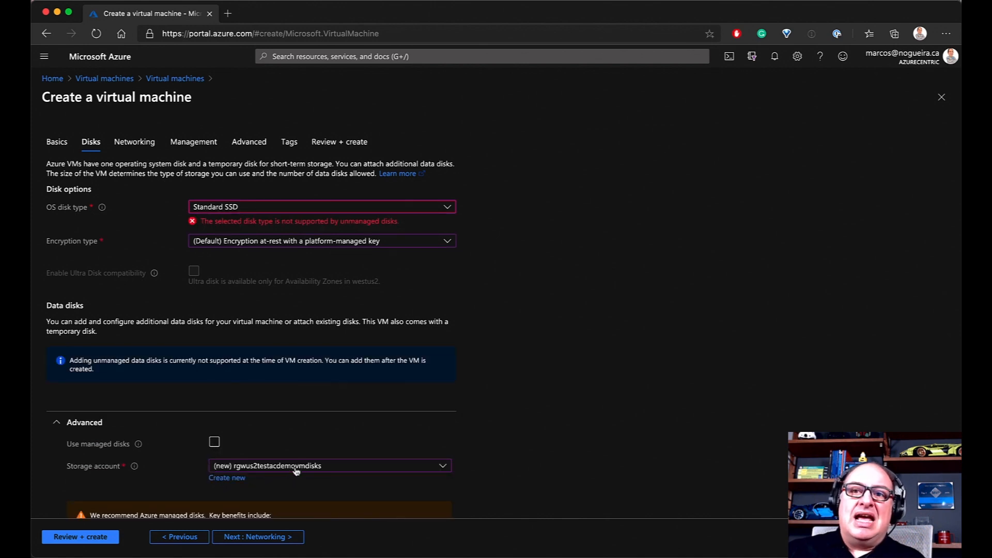
scroll(298, 472, "down", 3)
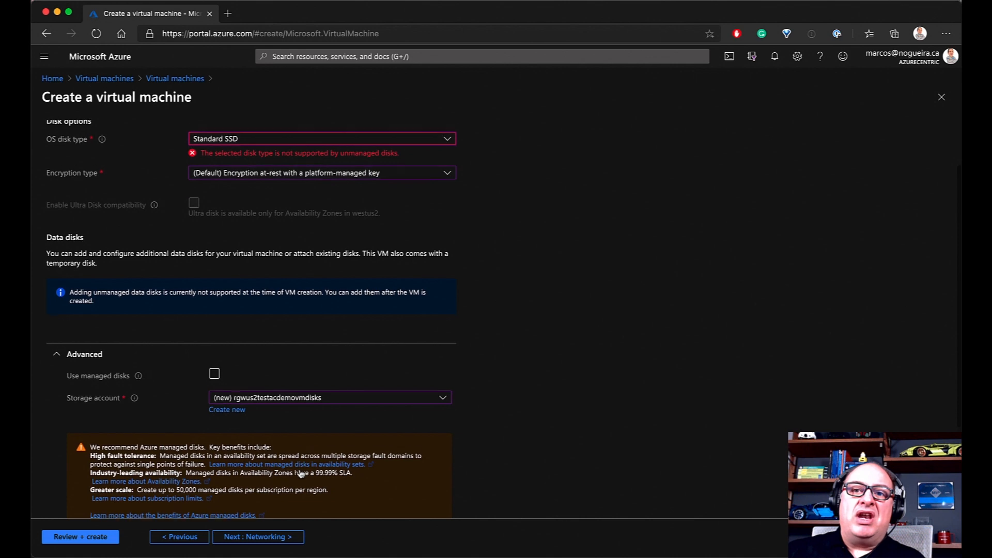
left_click(286, 391)
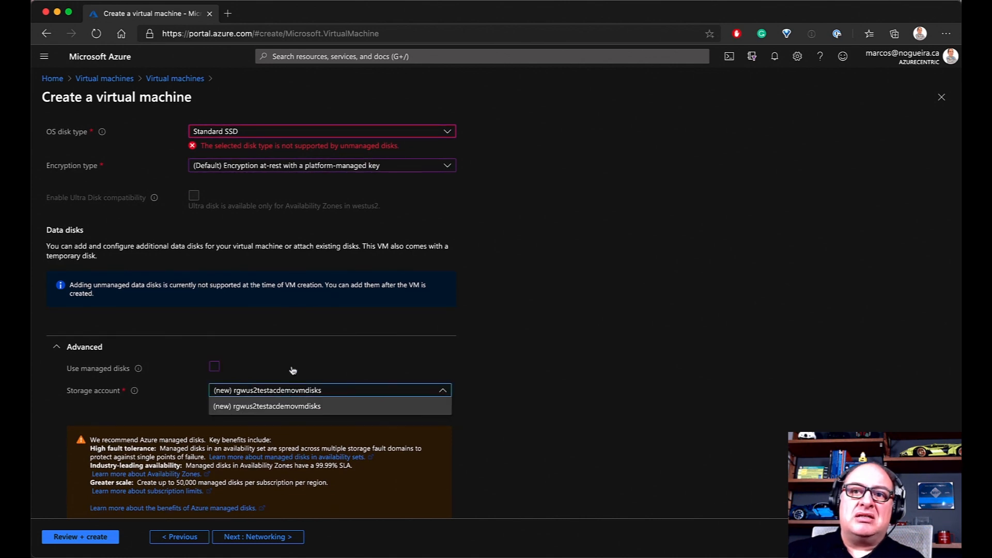
left_click(292, 370)
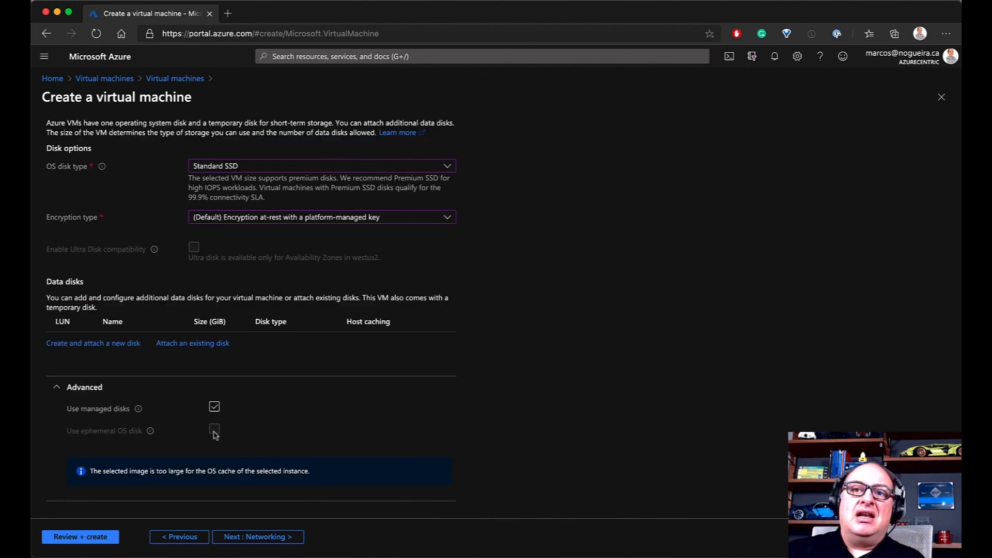
left_click(214, 407)
scroll(263, 445, "down", 3)
scroll(261, 449, "down", 3)
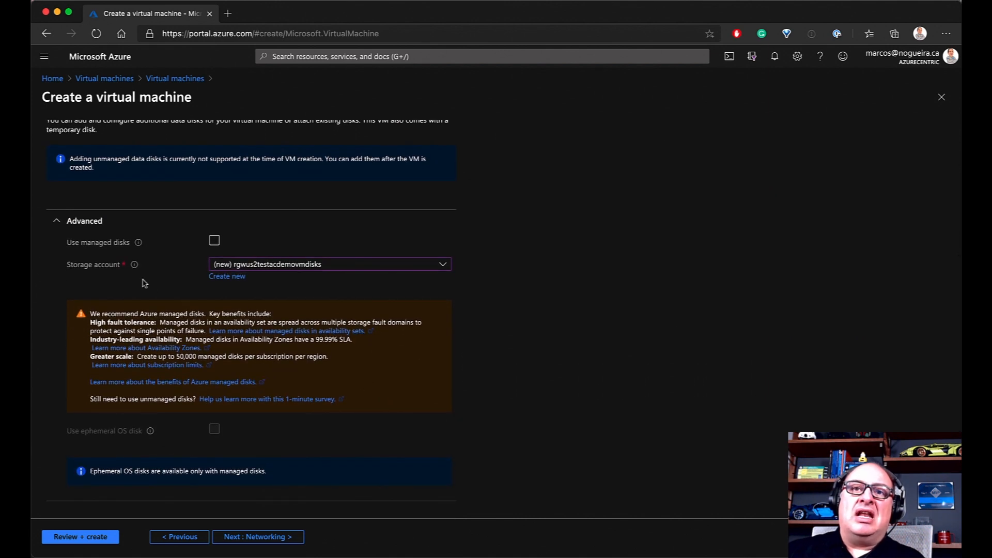
left_click(214, 241)
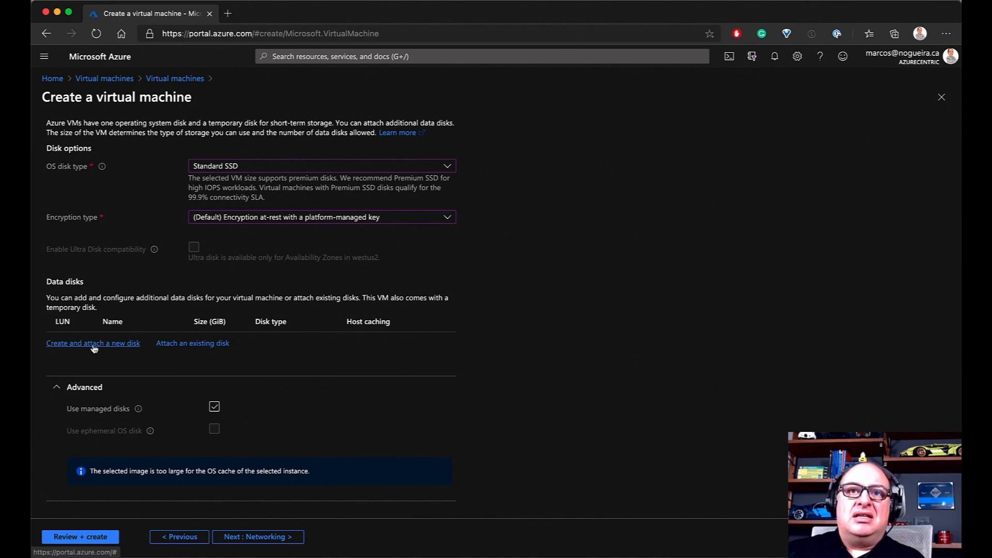
Re-create and attach the default 1024 GiB Premium SSD data disk
left_click(58, 395)
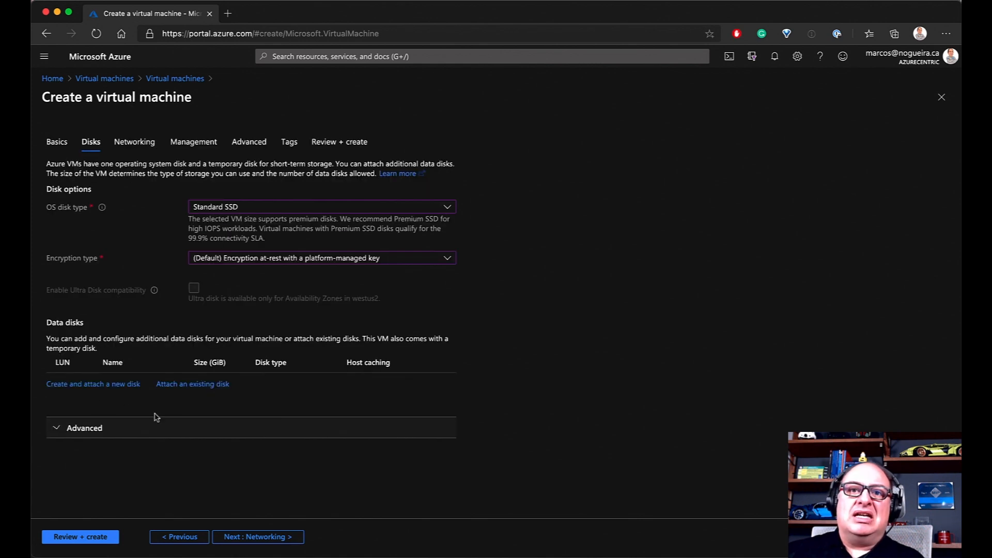
left_click(92, 384)
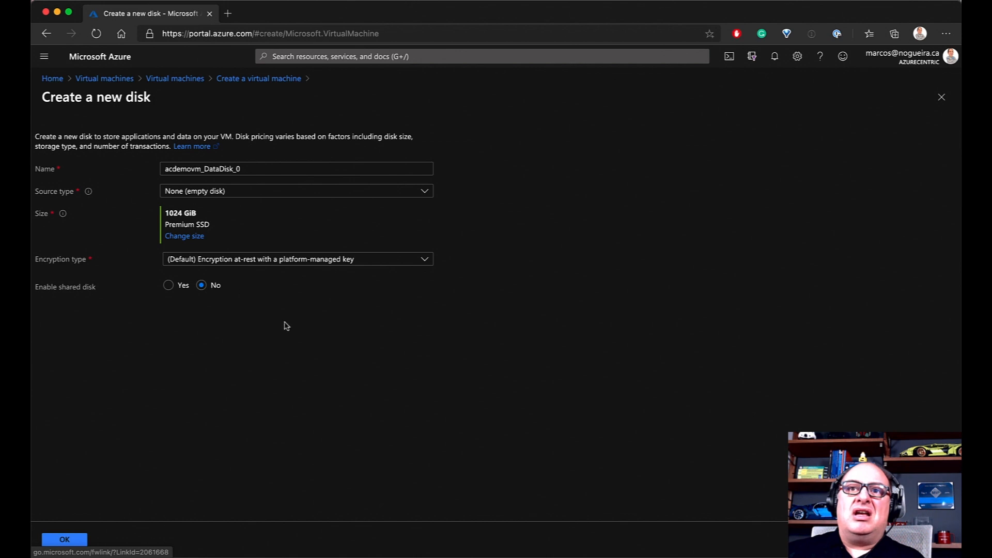
left_click(61, 540)
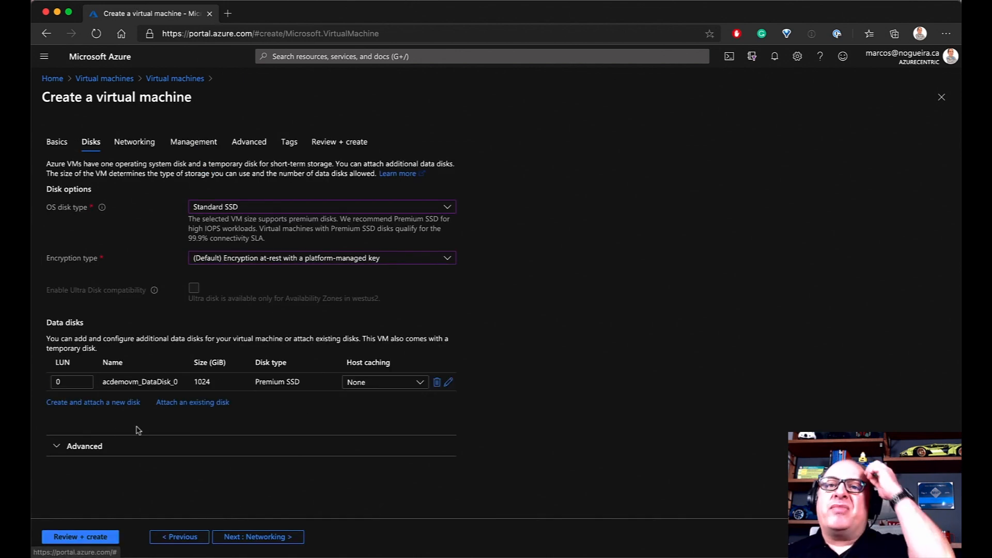
Cycle the data disk's host caching through Read/write and Read-only, returning it to None
left_click(405, 387)
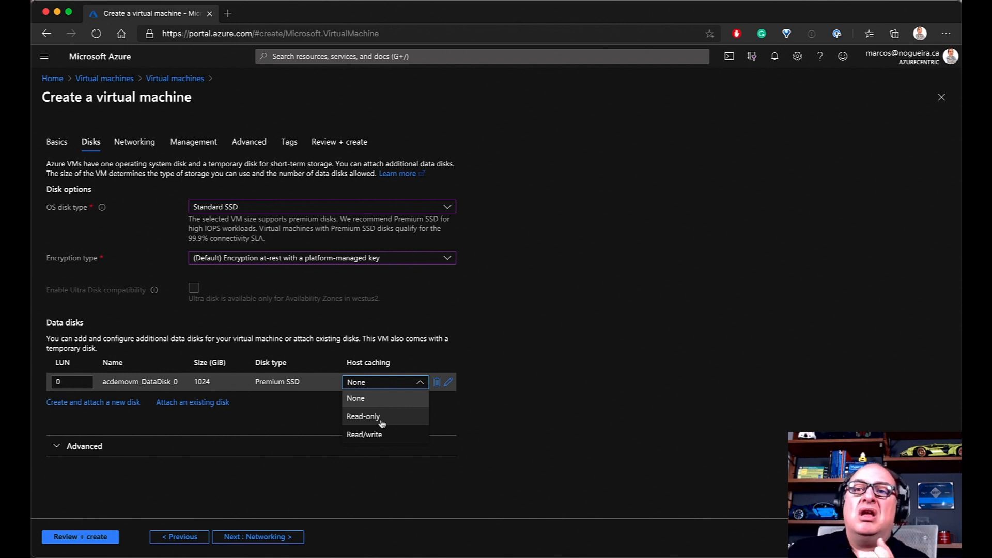
left_click(378, 437)
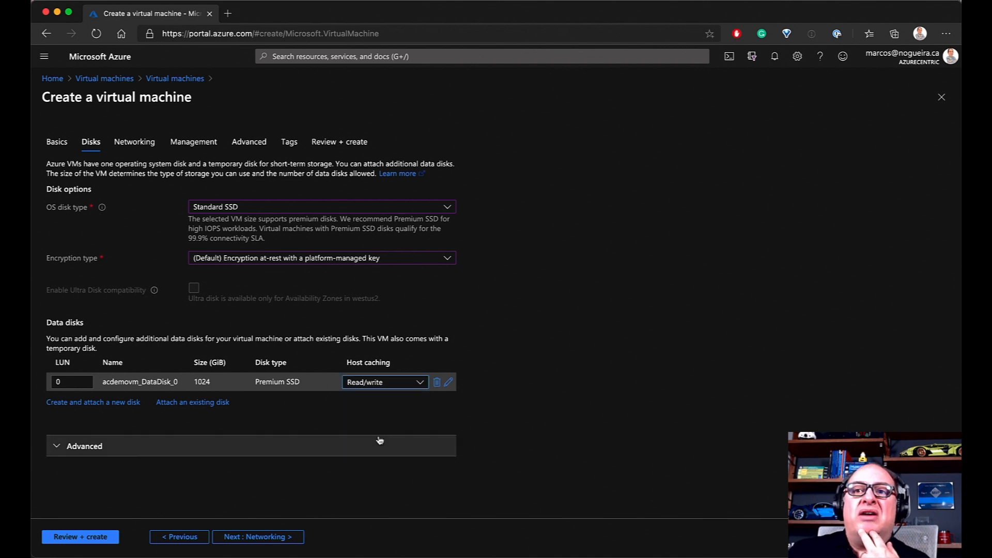
left_click(376, 388)
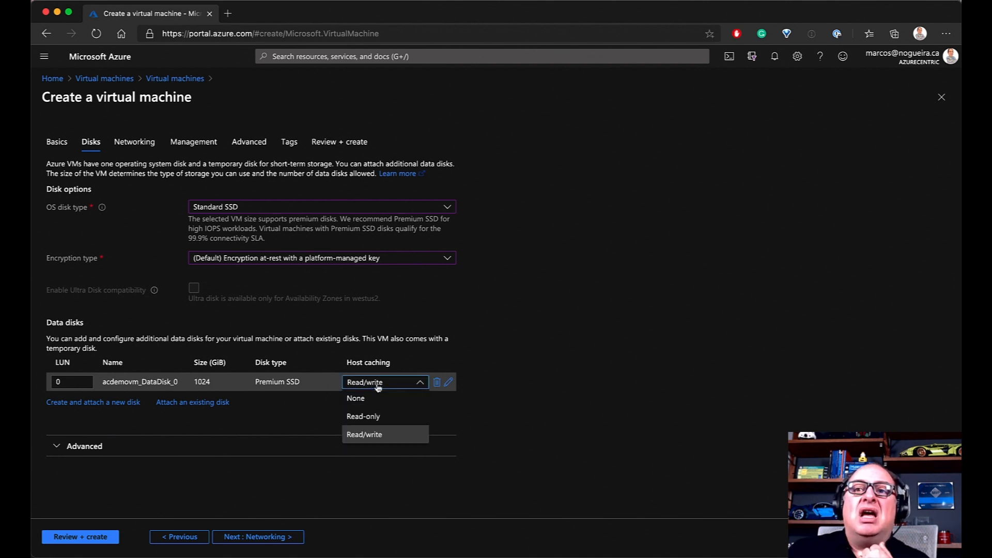
left_click(371, 418)
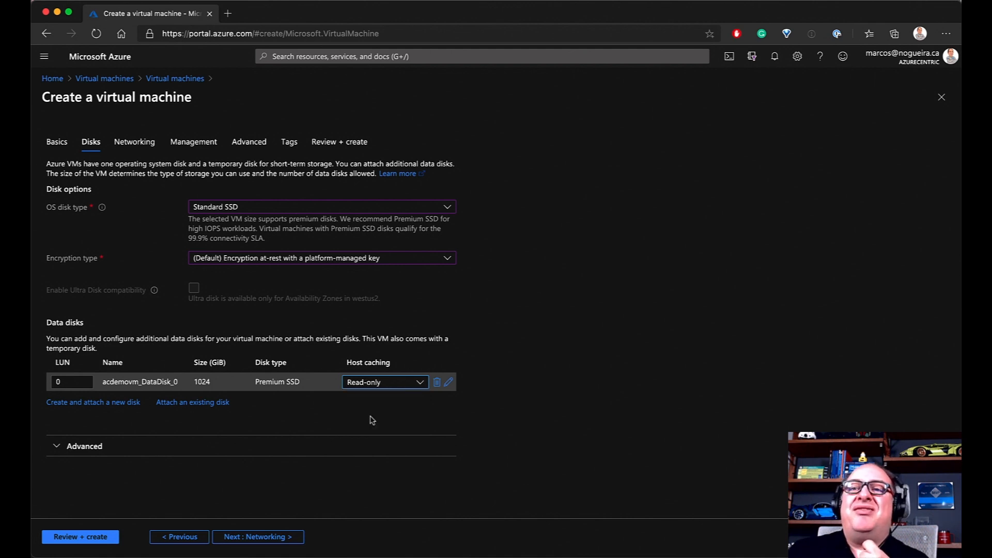
left_click(377, 386)
left_click(368, 399)
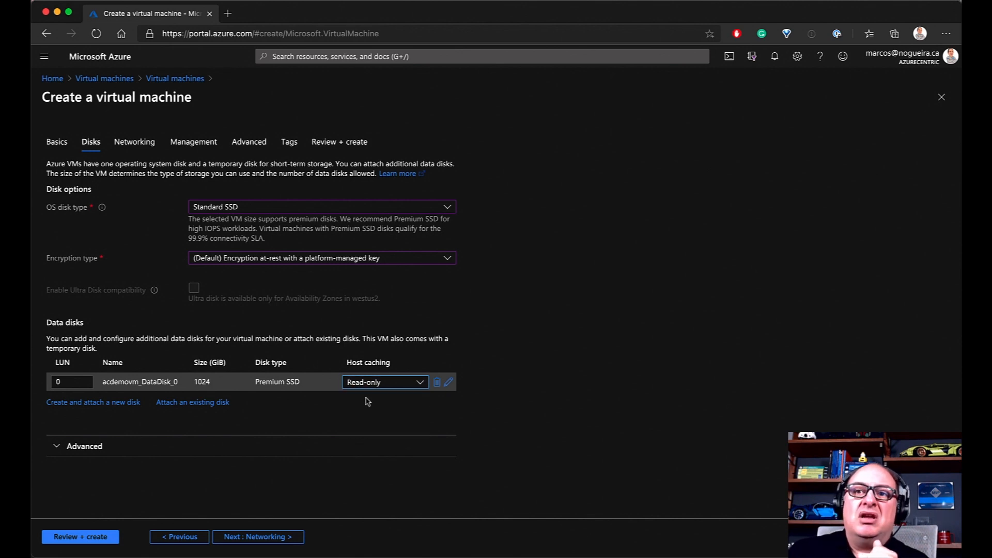
On the Networking step, review existing virtual networks, then begin creating a new one
left_click(265, 536)
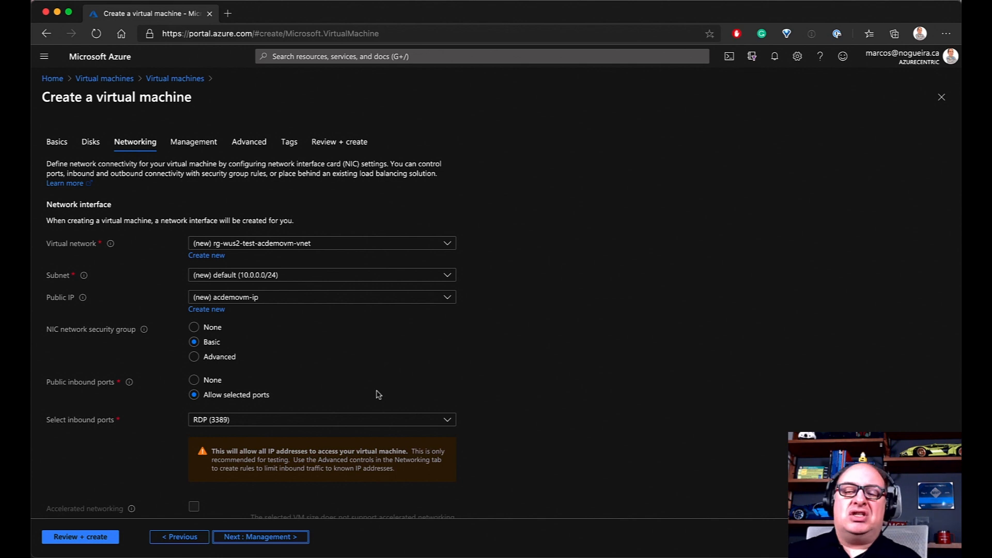
left_click(334, 245)
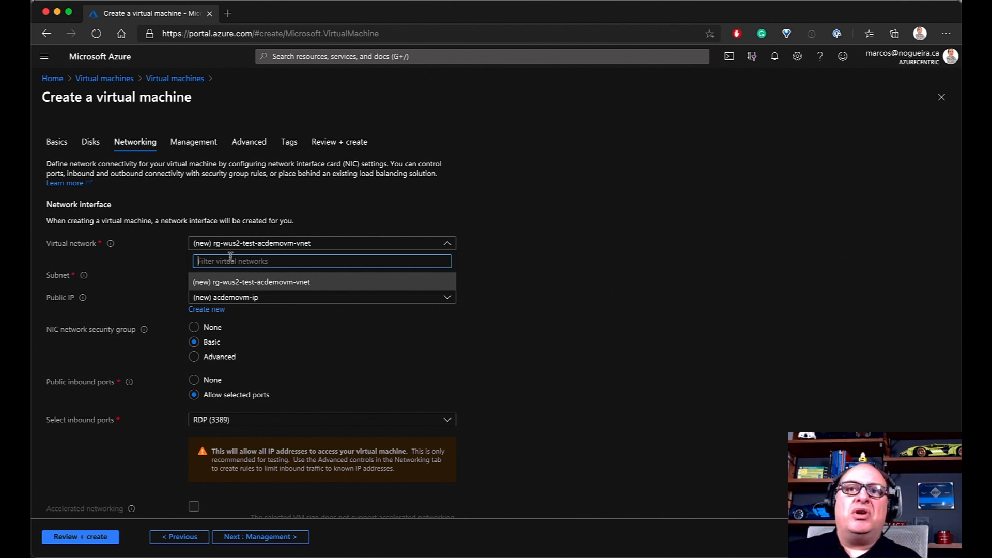
left_click(581, 254)
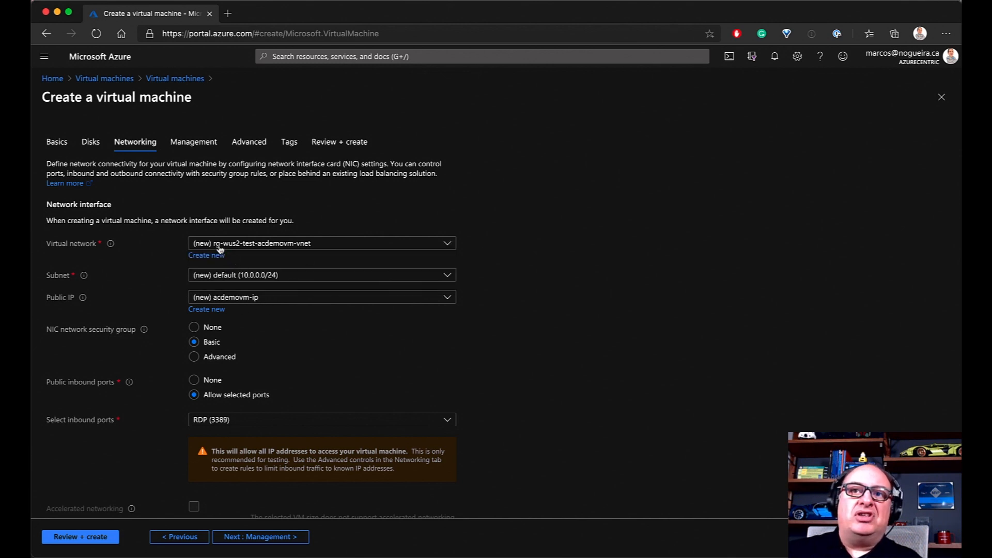
scroll(222, 258, "down", 1)
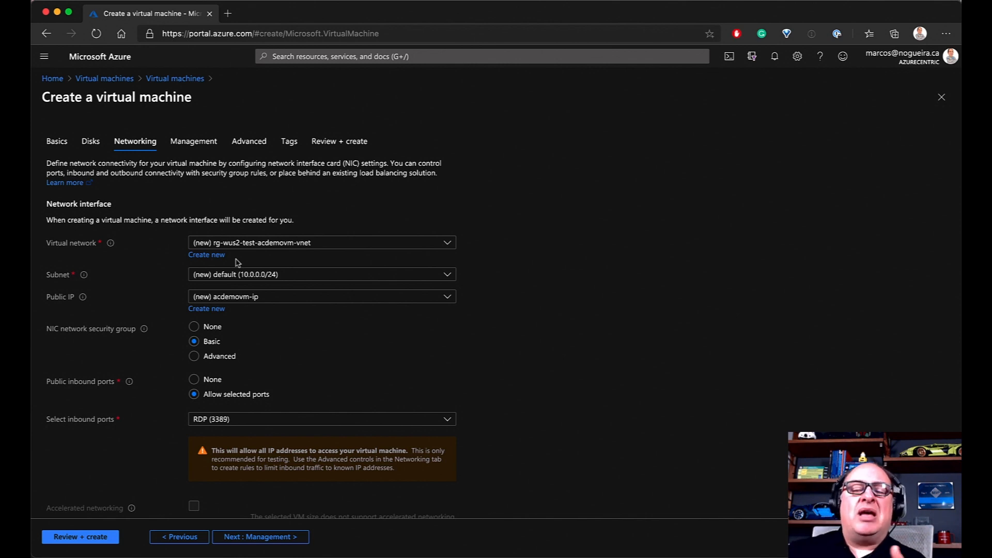
left_click(207, 255)
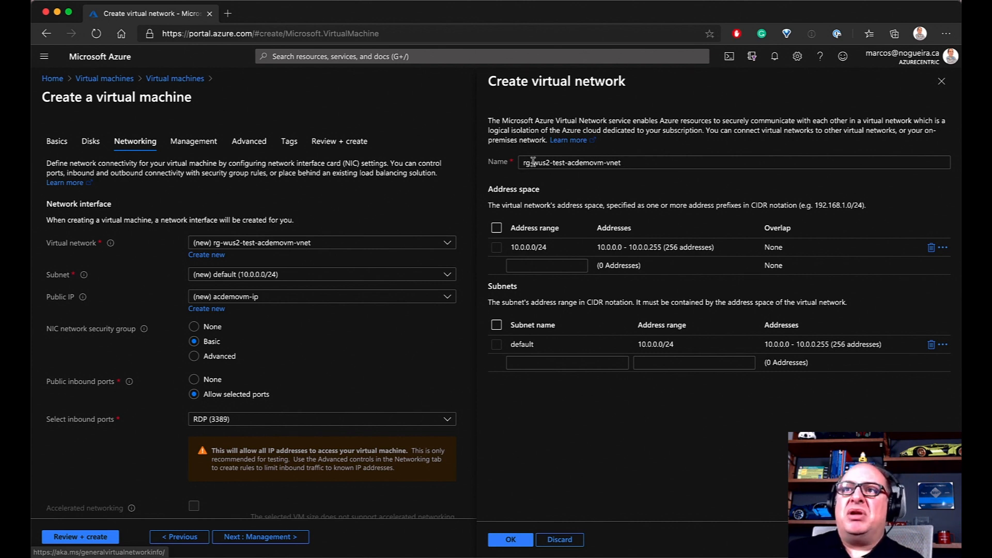
Name the network wus2-test-acdemovm-vnet and its subnet wus2-test-acdemovm-subnet
left_click_drag(533, 163, 516, 168)
key("BackSpace")
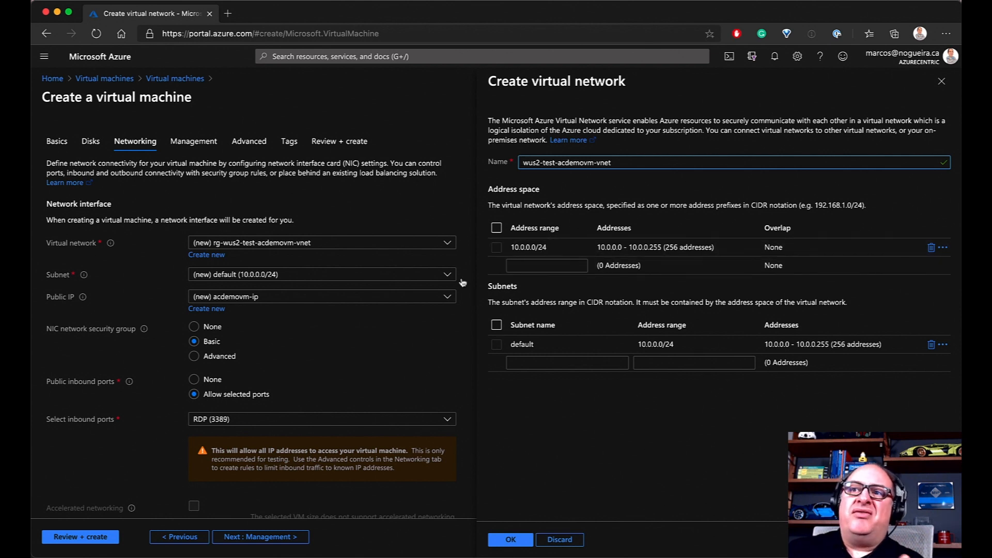
left_click(551, 345)
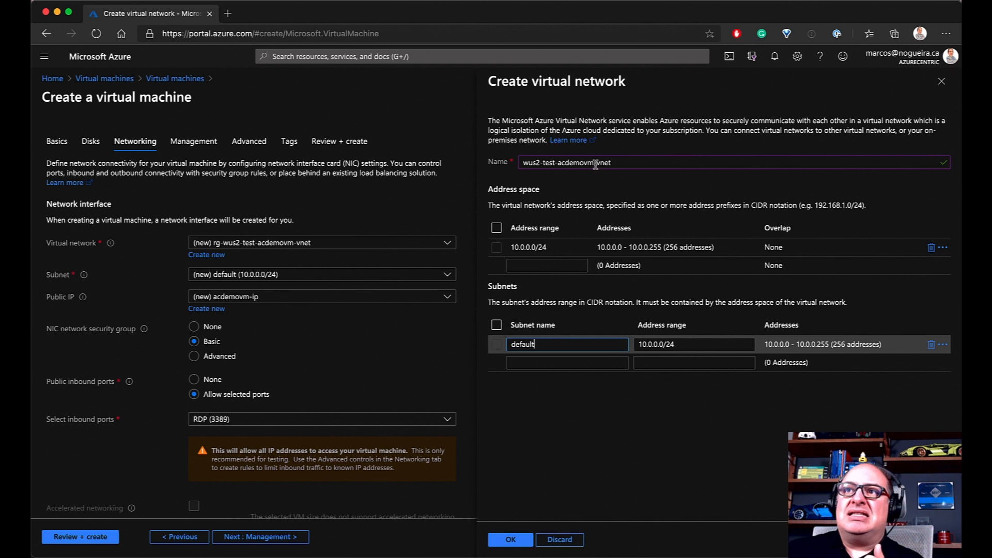
left_click_drag(614, 163, 521, 164)
key("super+c")
left_click_drag(545, 344, 473, 341)
key("super+v")
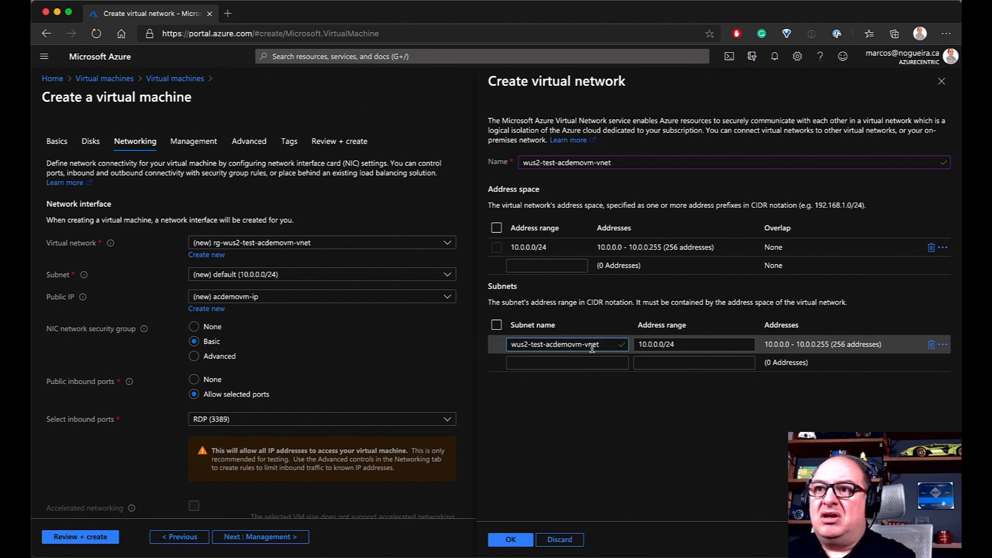
left_click(589, 344)
key("BackSpace")
type("sub")
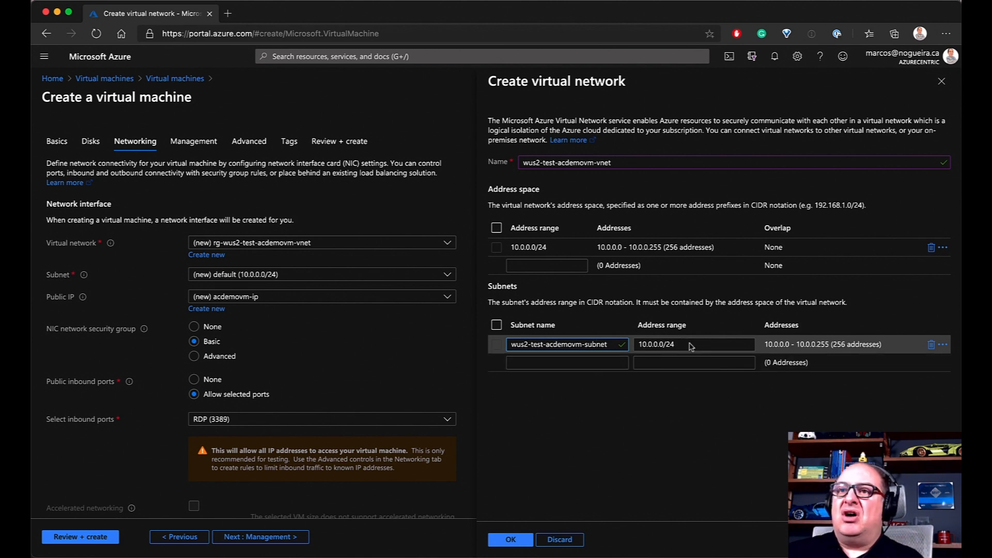
left_click(557, 247)
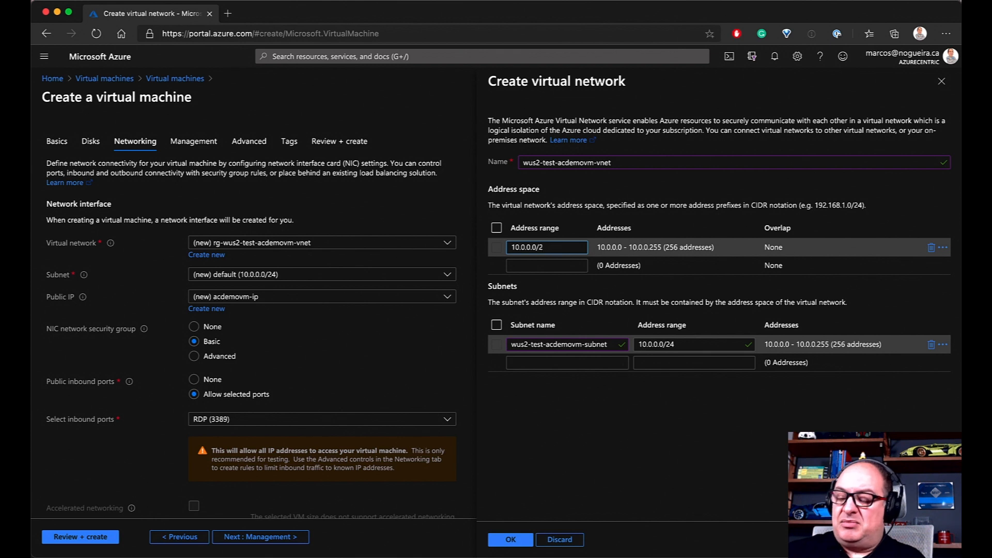
Widen the address space to 10.0.0.0/16 and rename the subnet wus2-test-acdemovm-subnet
key("BackSpace")
key("BackSpace")
type("16")
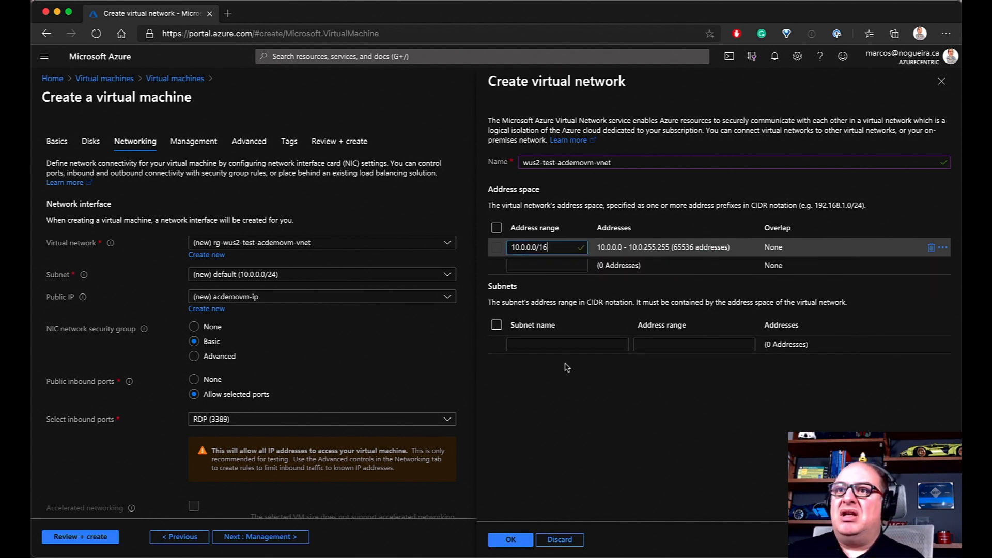
left_click(544, 345)
key("super+v")
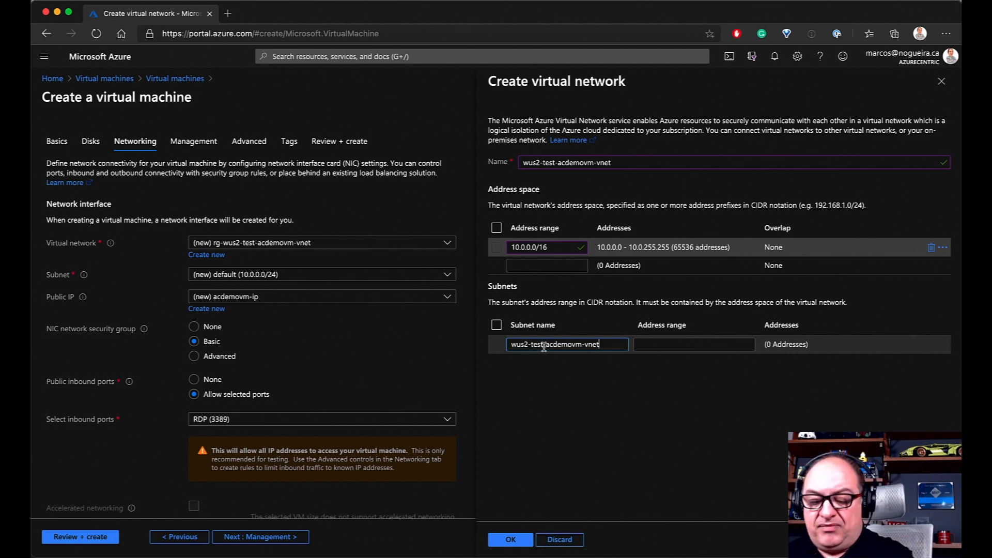
key("BackSpace")
key("BackSpace")
key("BackSpace")
key("BackSpace")
type("subnet")
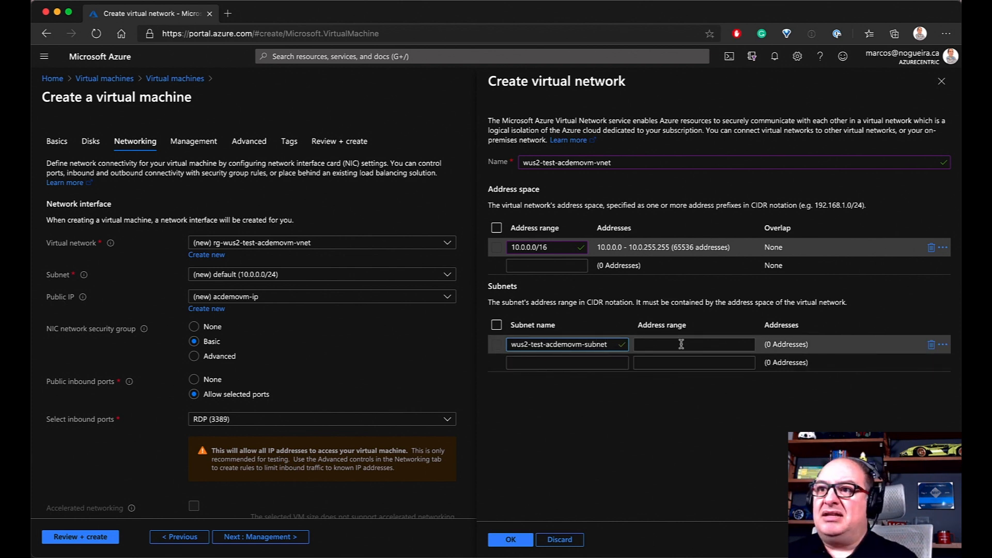
Give the subnet the address range 10.0.0.0/28
left_click(689, 346)
type("10")
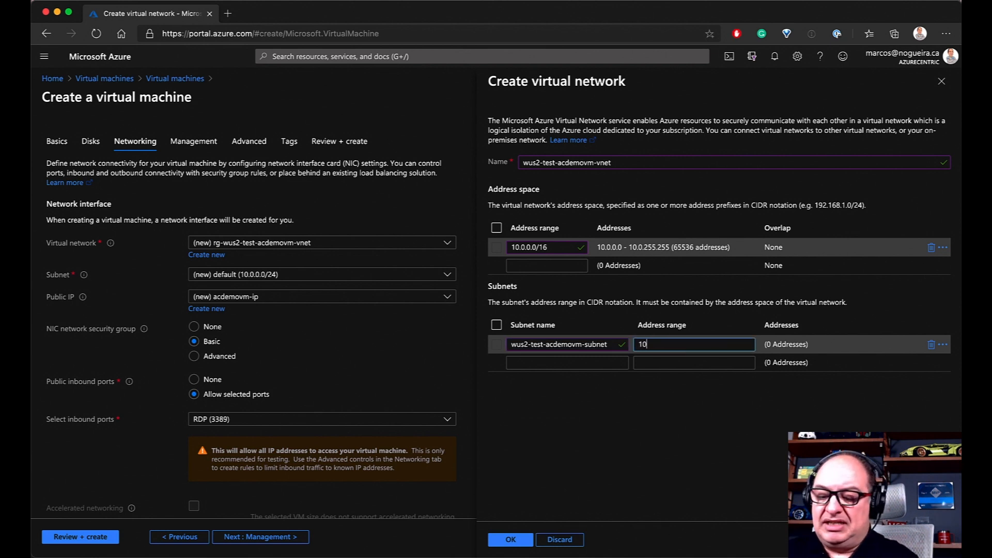
type(".10.10.")
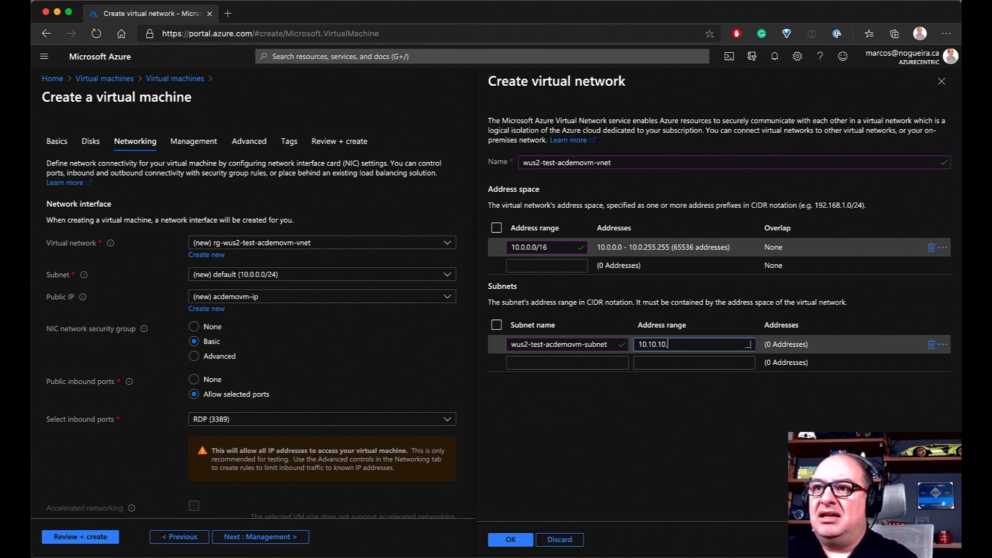
key("BackSpace")
key("BackSpace")
key("BackSpace")
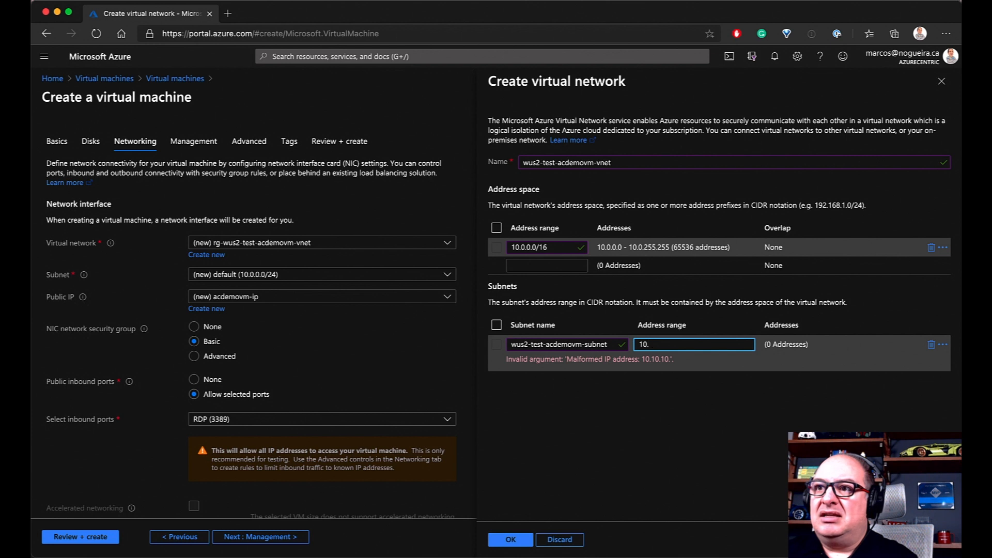
type("0.0.")
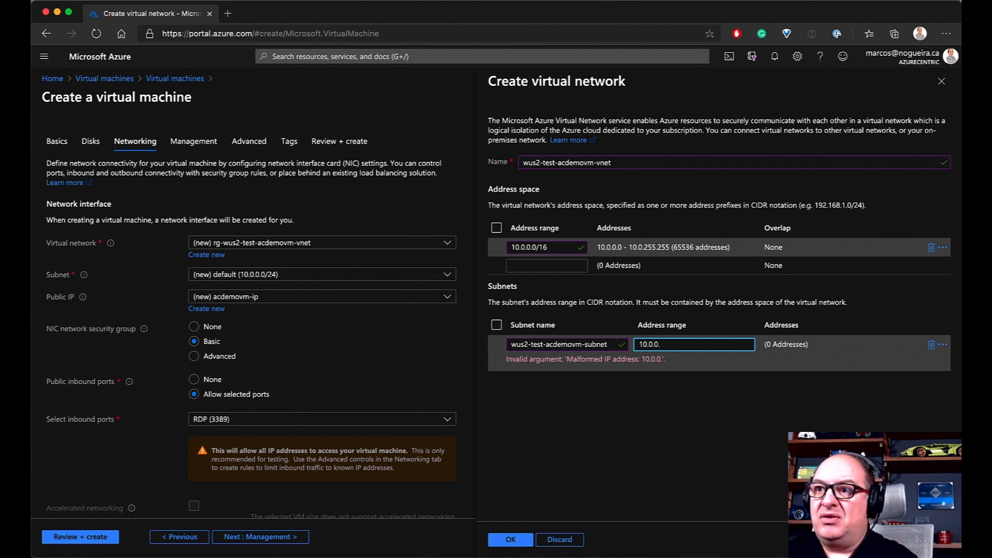
type("0/")
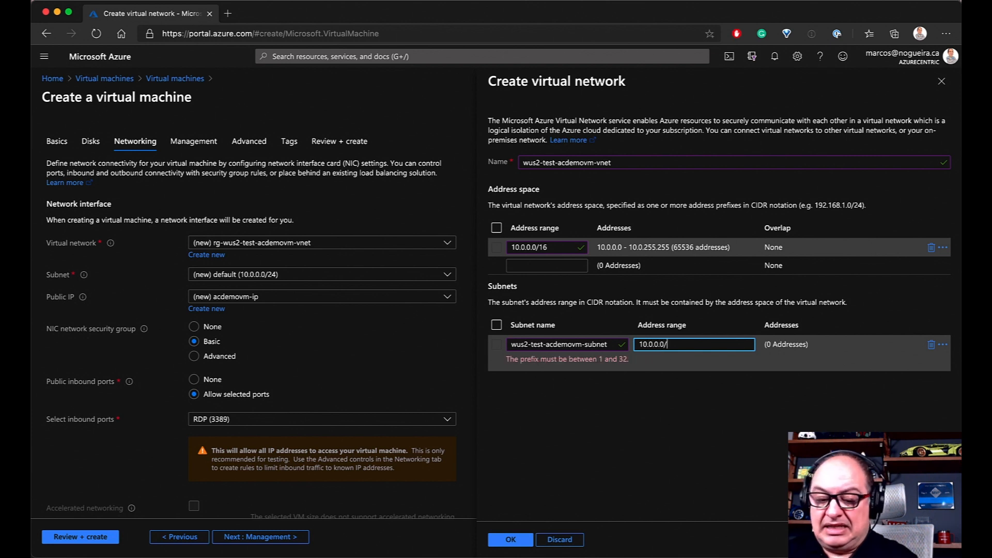
type("24")
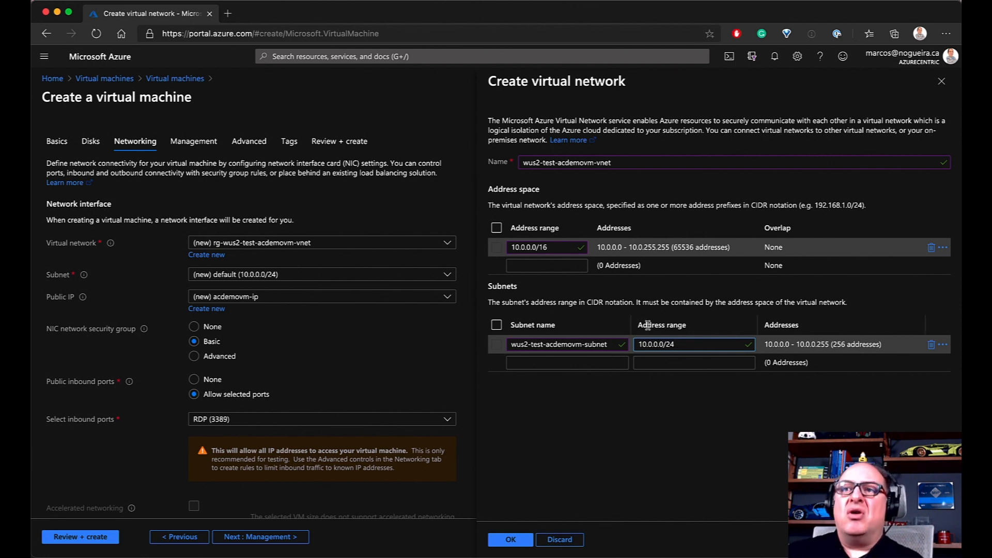
key("BackSpace")
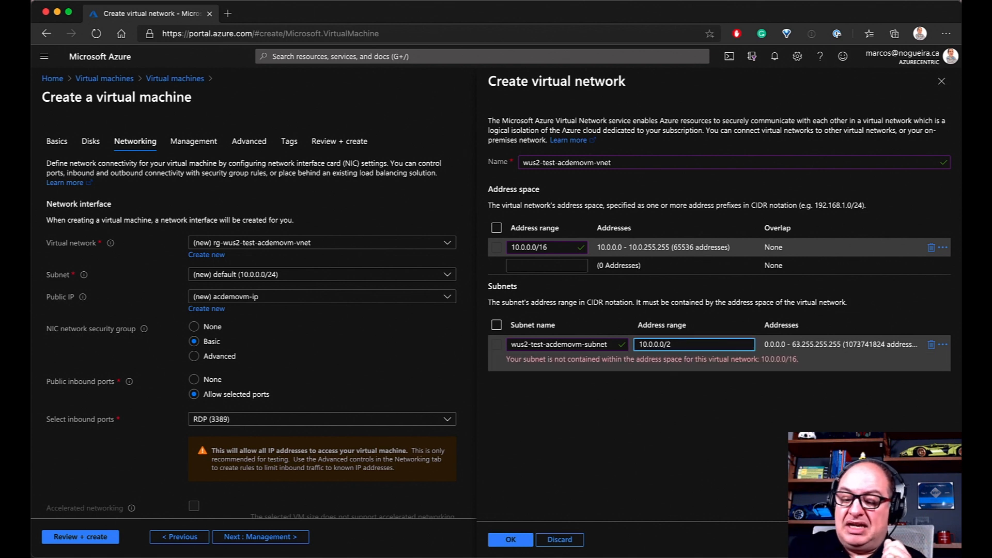
type("7")
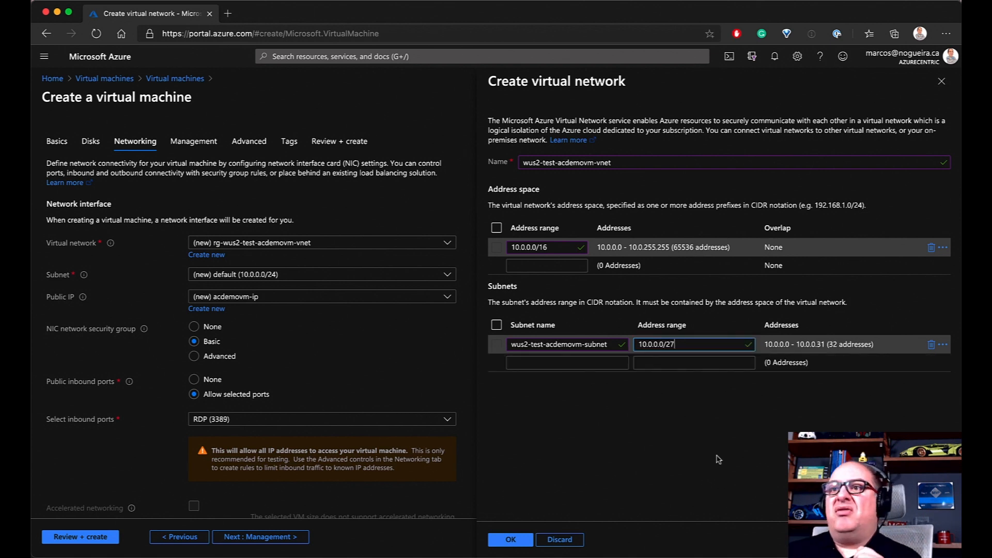
key("BackSpace")
type("8")
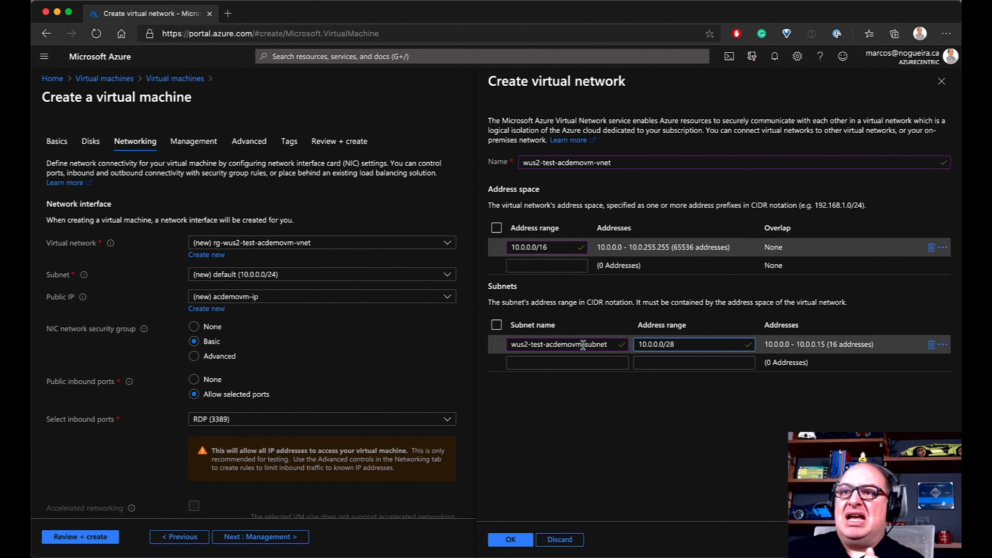
Rename the subnet to wus2-test-webserver-subnet and copy that name
left_click_drag(582, 345, 549, 345)
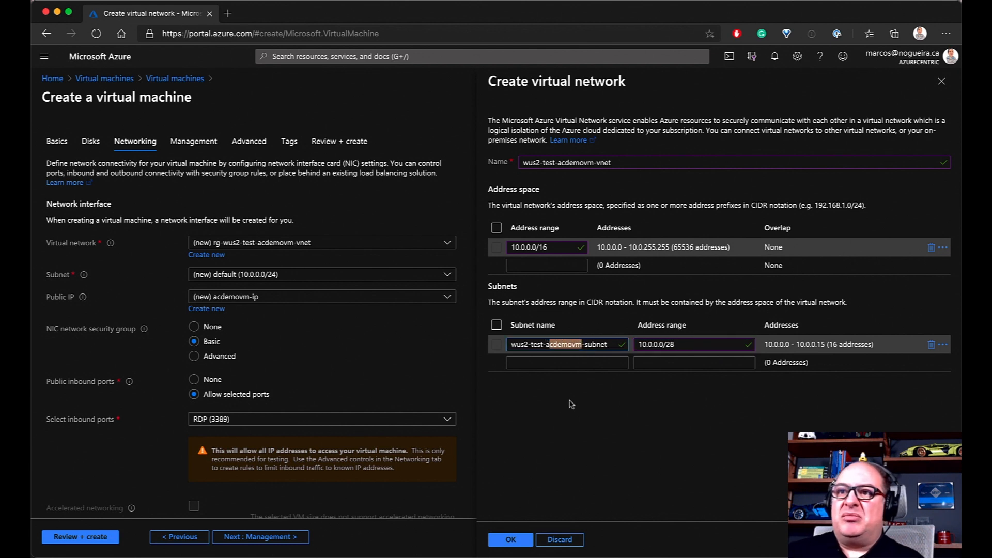
key("BackSpace")
key("BackSpace")
type("web")
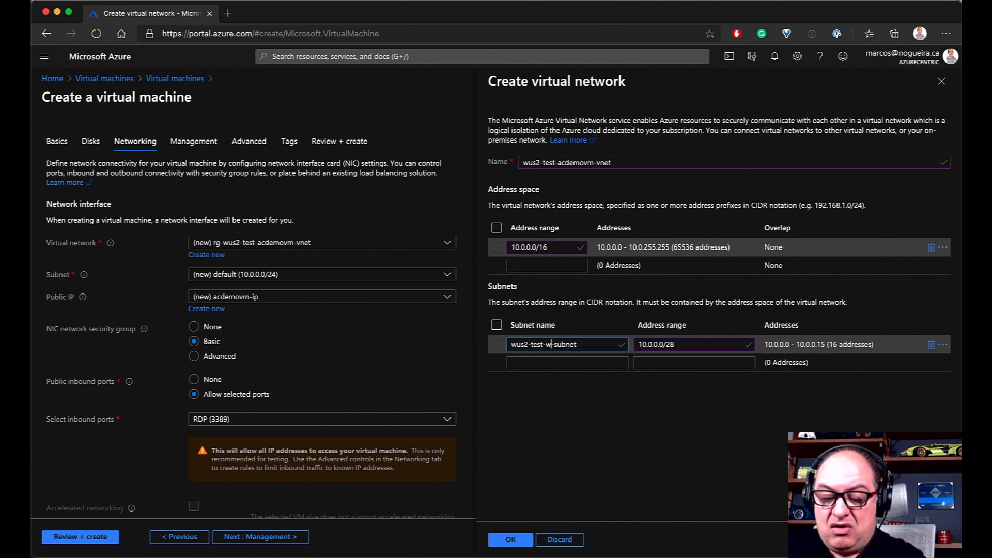
type("server")
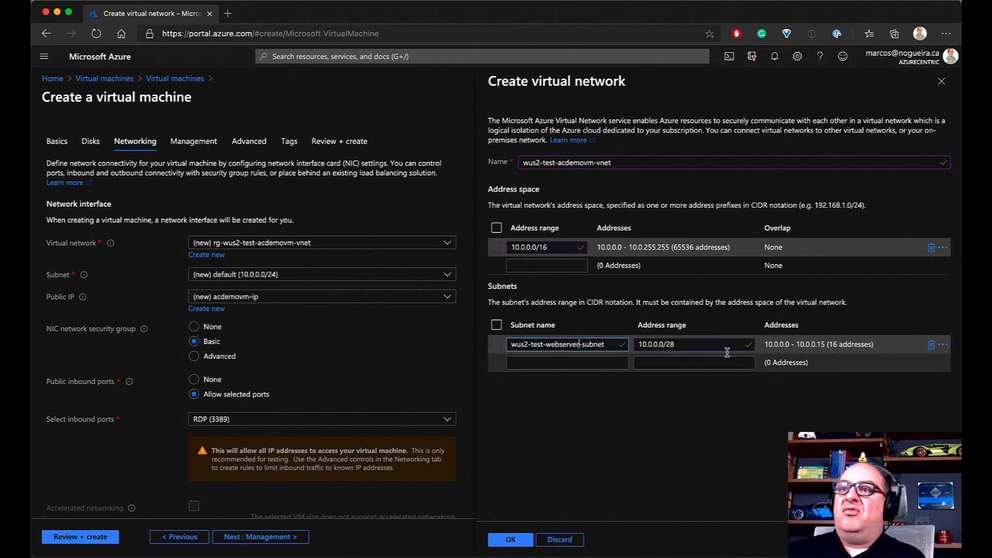
left_click_drag(604, 348, 489, 350)
key("ctrl+c")
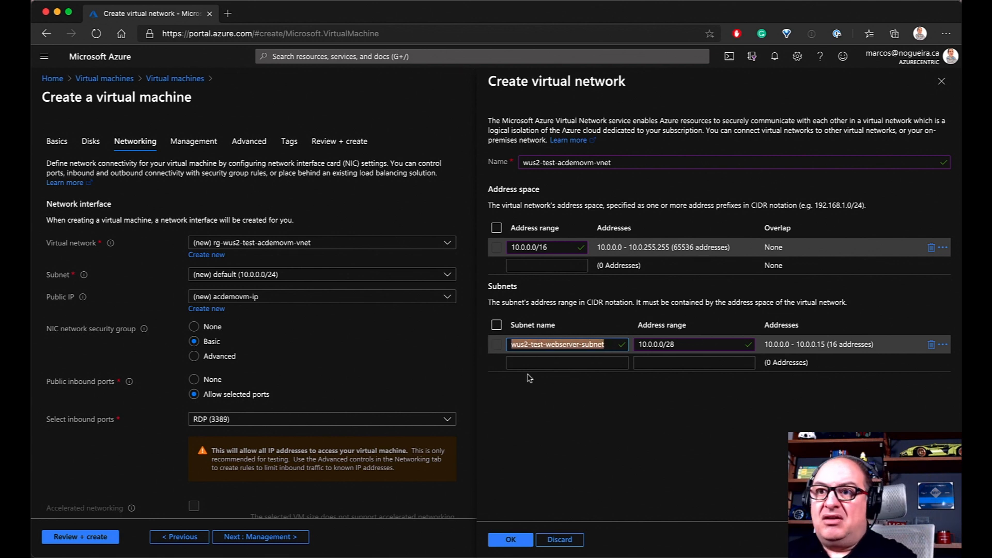
left_click(537, 363)
Name the second subnet wus2-test-dbserver-subnet and give it the address range 10.0.0.16/28
key("ctrl+v")
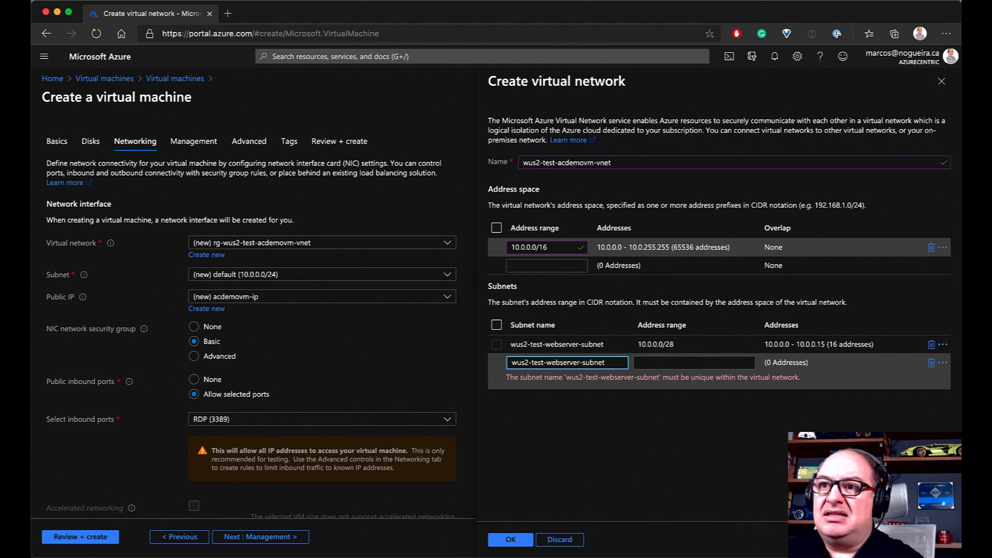
key("BackSpace")
key("BackSpace")
key("BackSpace")
type("db")
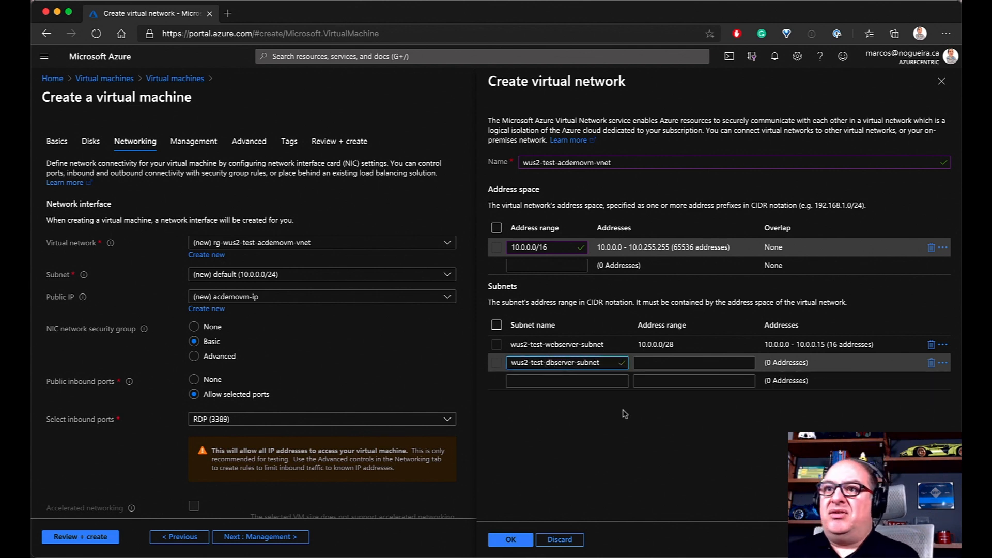
left_click(677, 362)
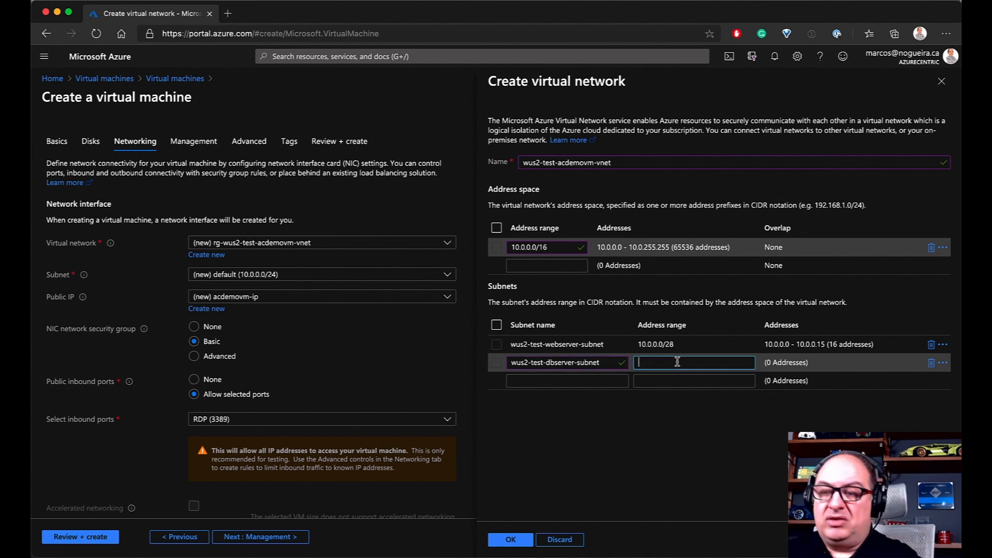
type("1010")
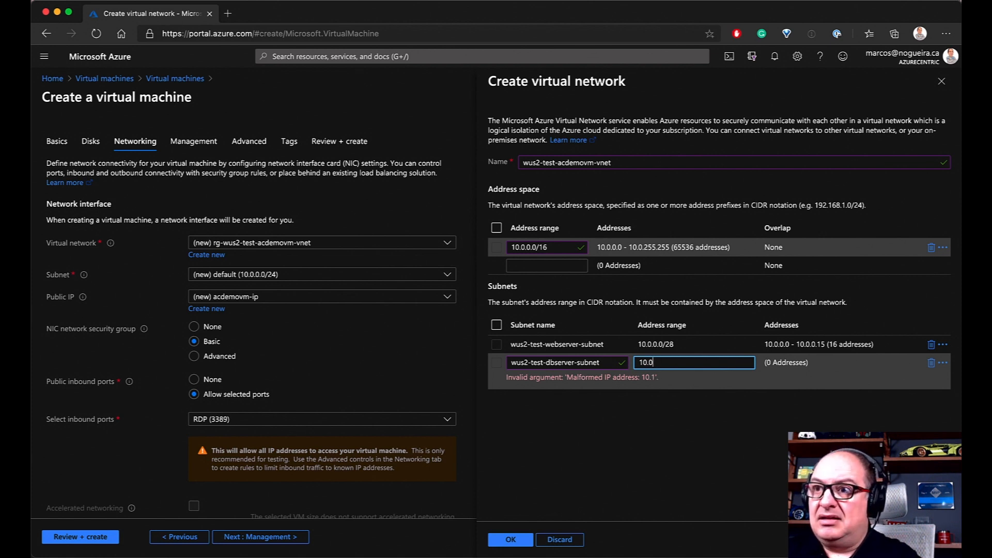
type(".")
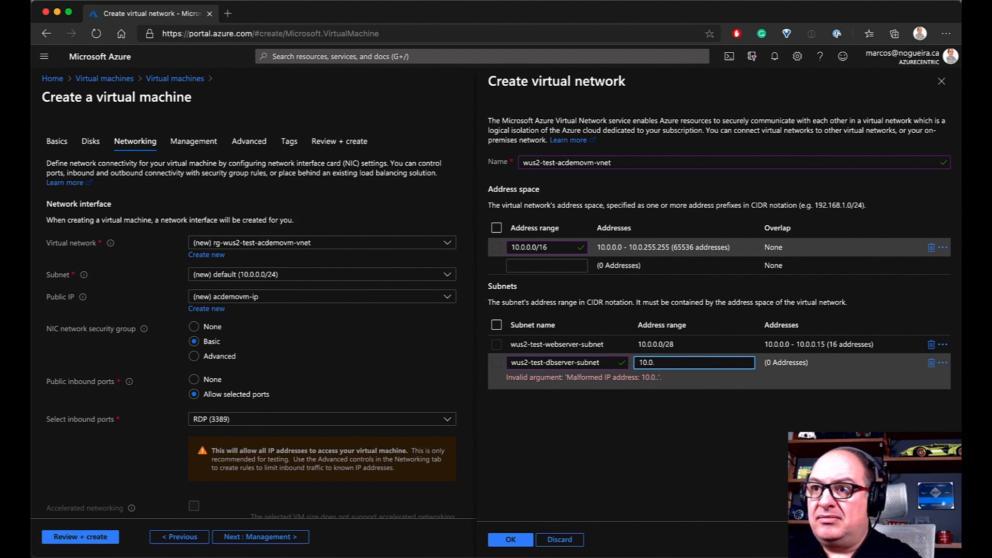
type("15")
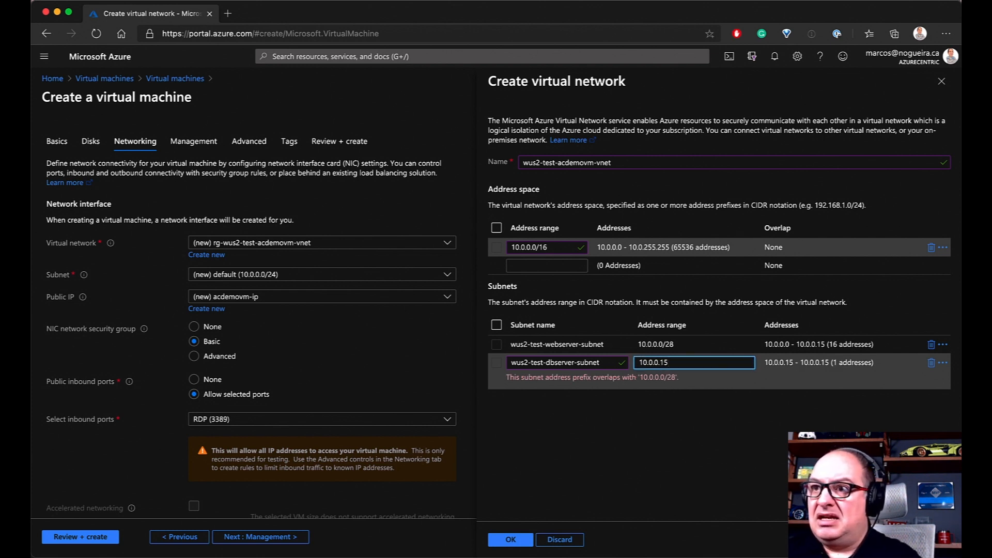
key("BackSpace")
type("6")
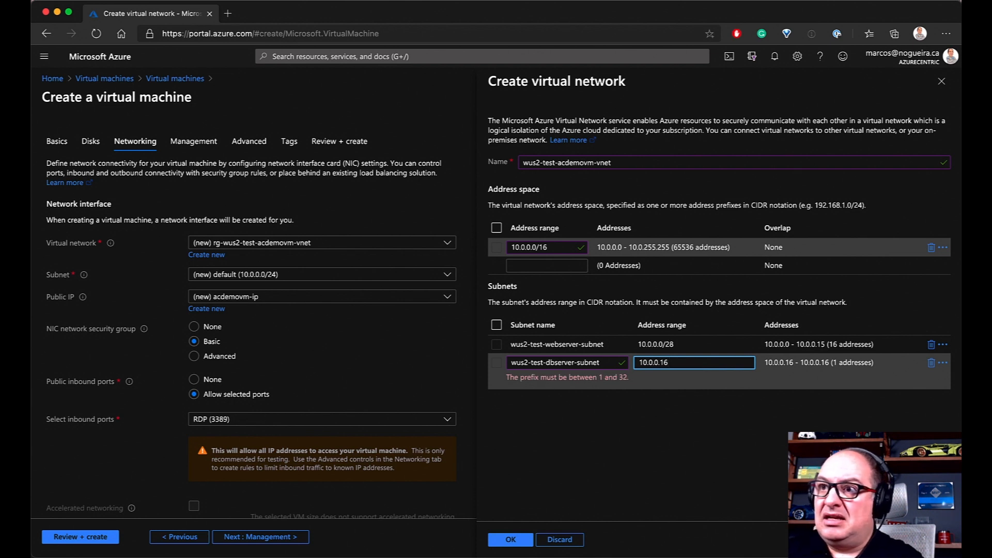
type("/")
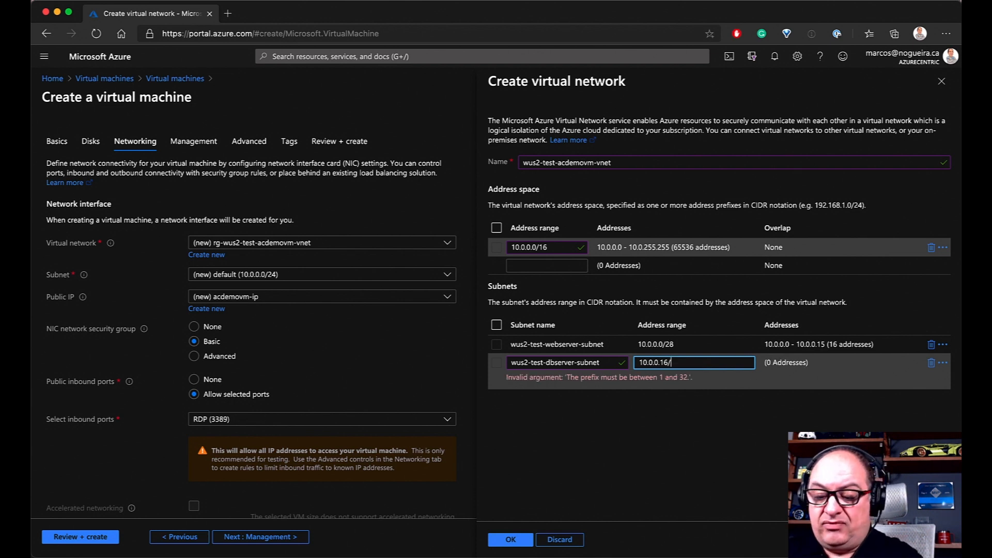
type("28")
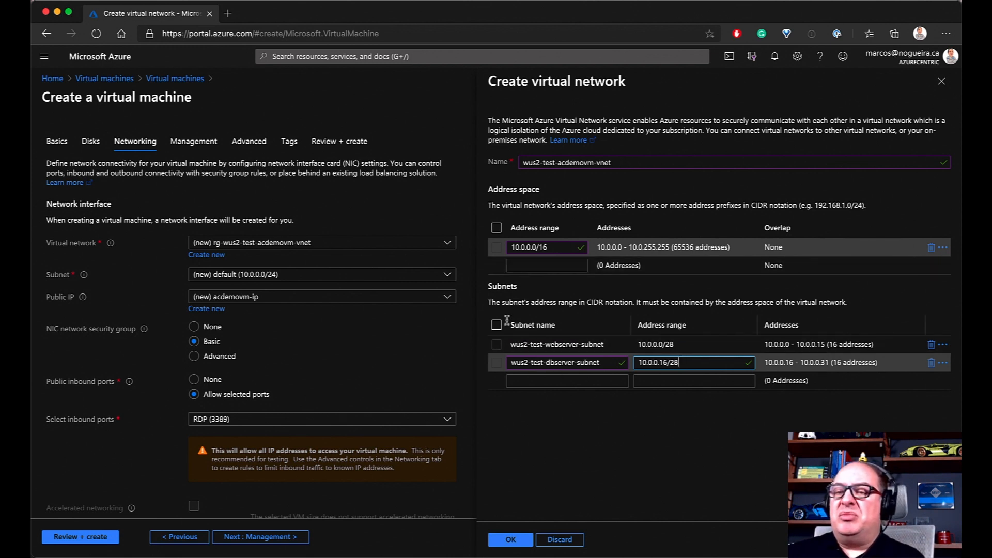
left_click(518, 540)
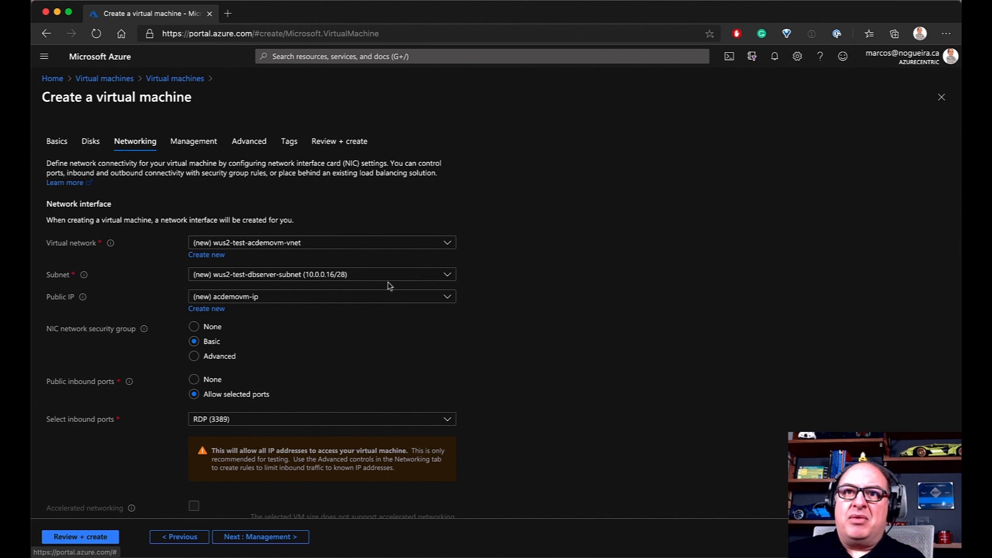
left_click(447, 275)
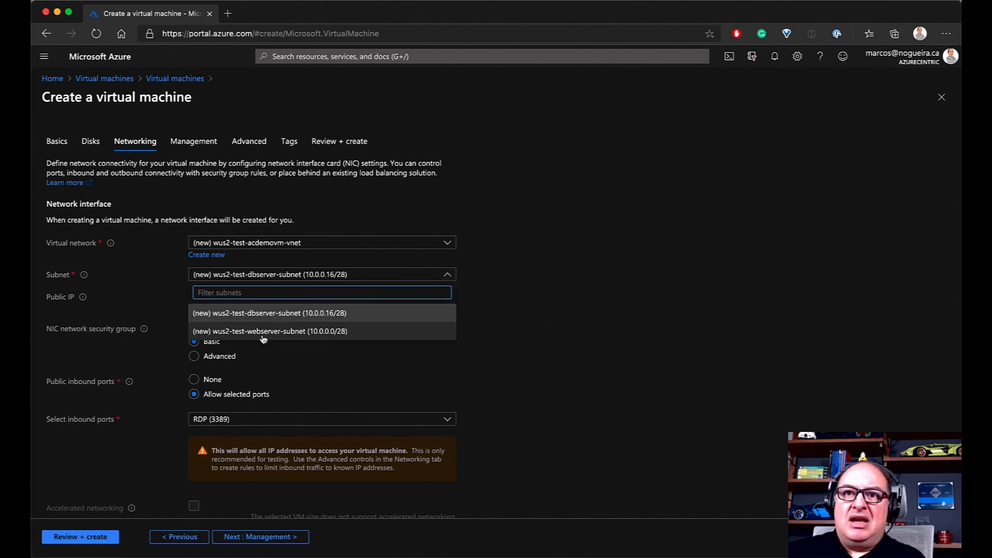
left_click(327, 334)
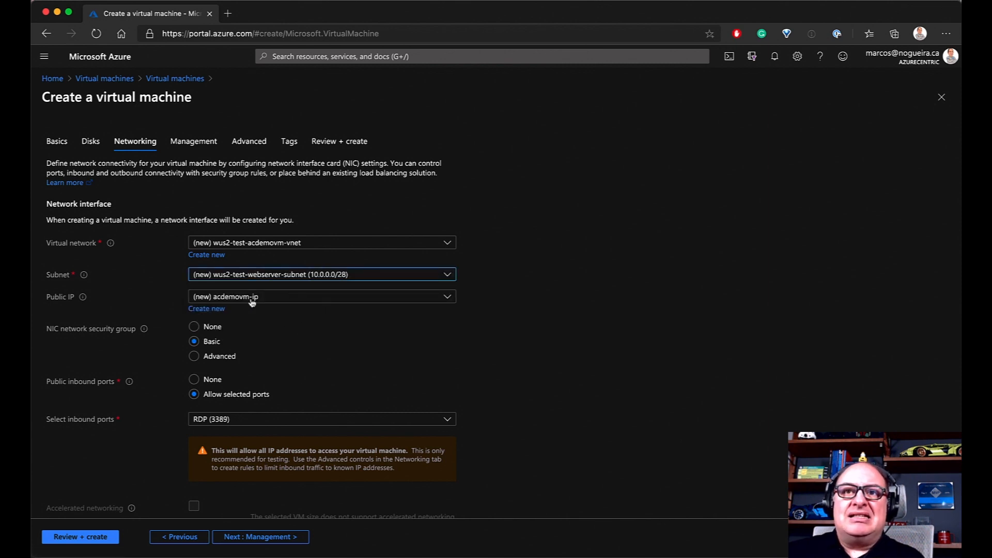
left_click(284, 299)
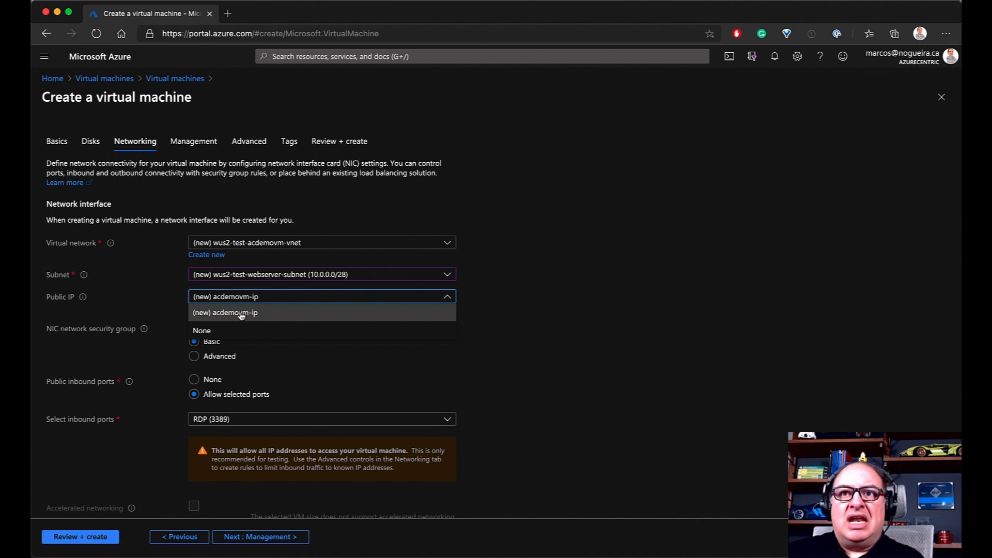
left_click(300, 345)
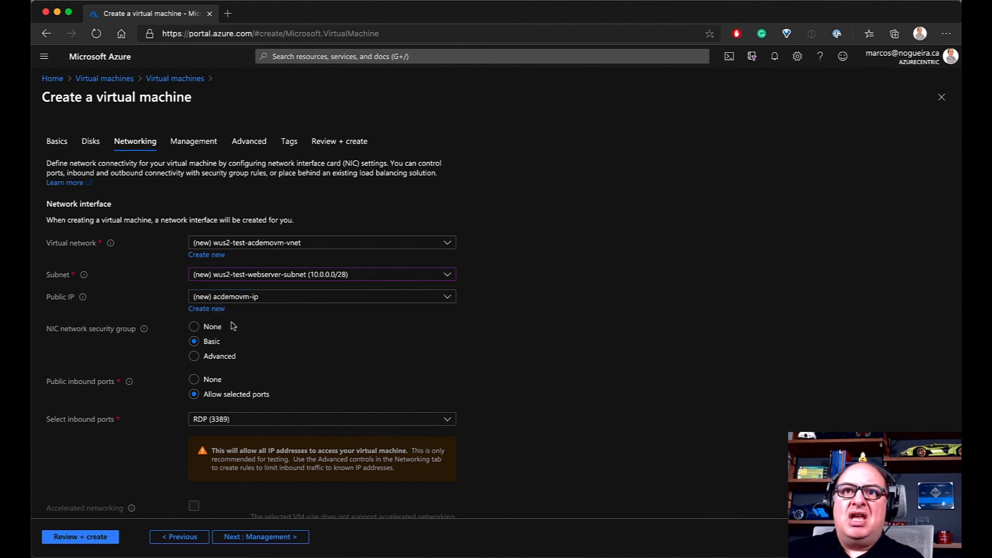
Create a new Basic, Dynamic public IP address named acdemovm-ipp
left_click(207, 309)
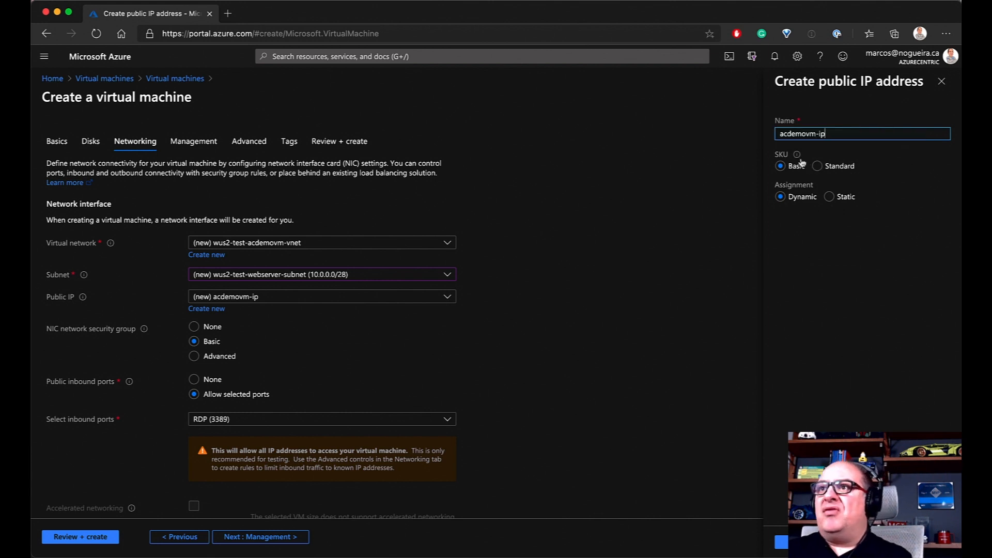
mouse_move(798, 158)
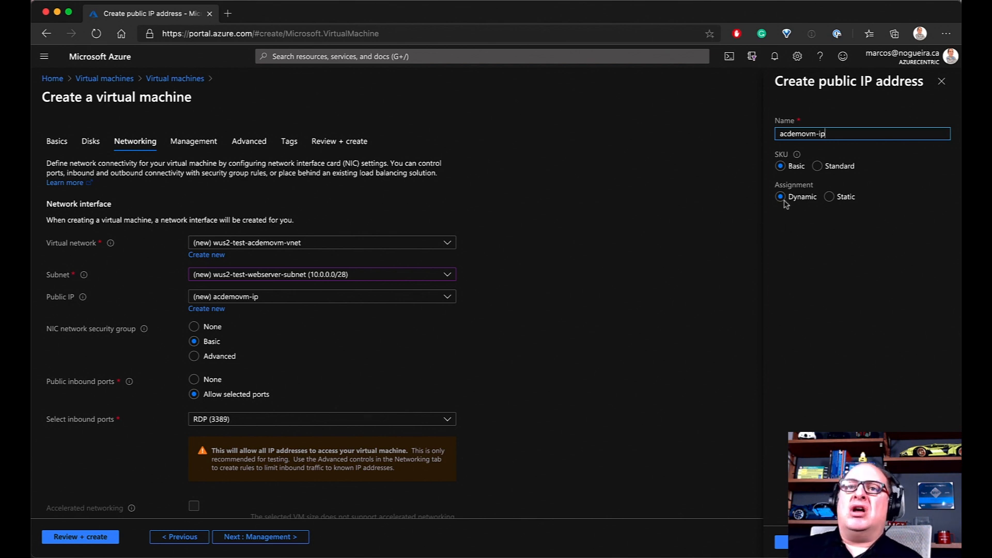
left_click(830, 197)
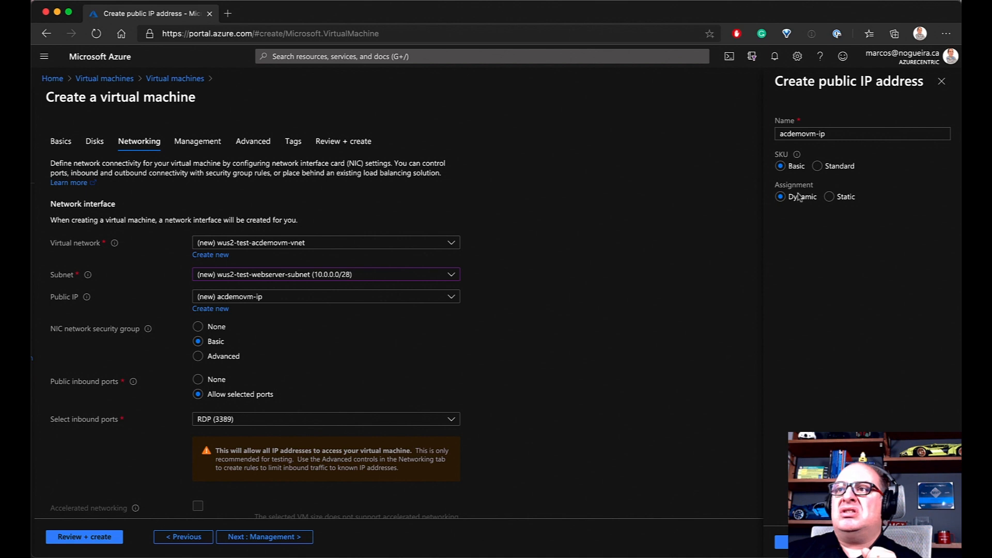
left_click(842, 135)
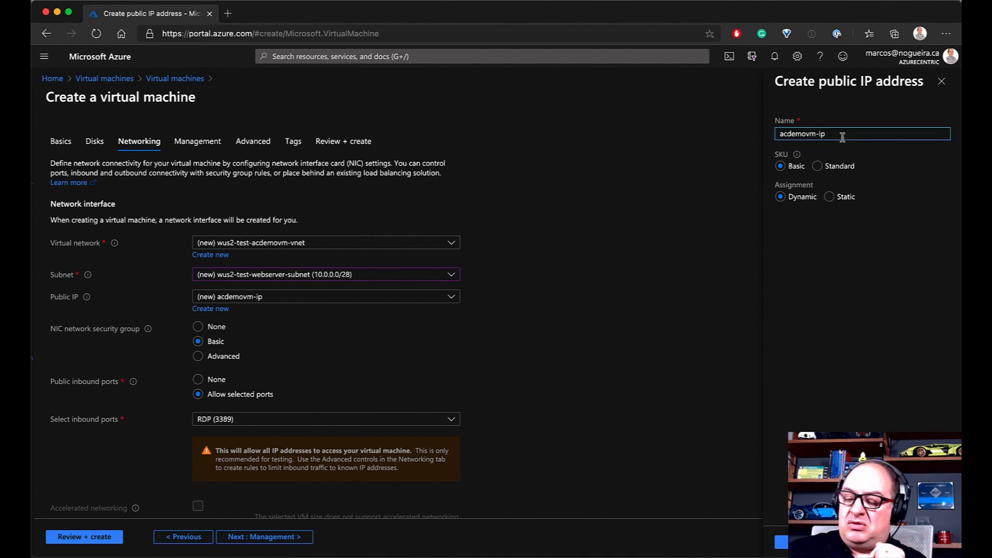
type("p")
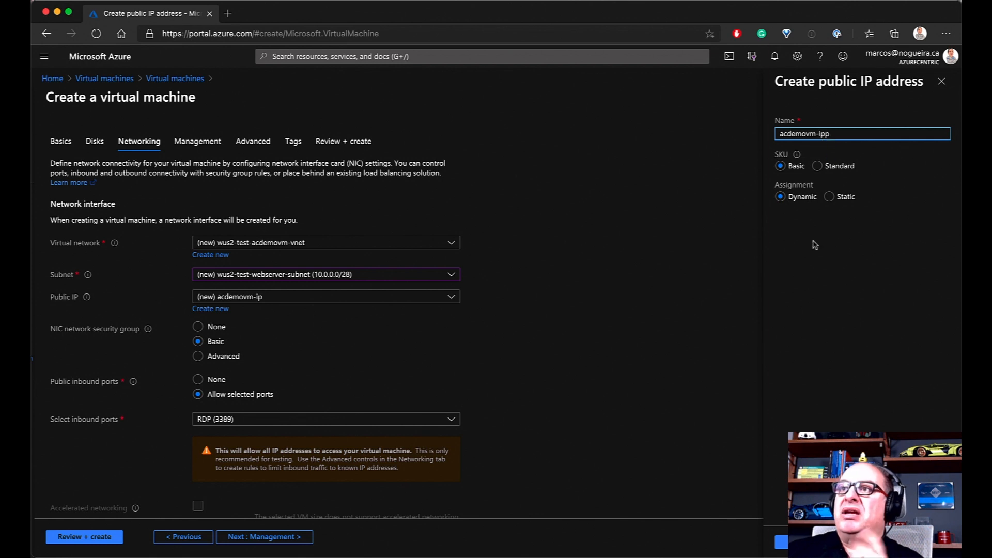
left_click(782, 541)
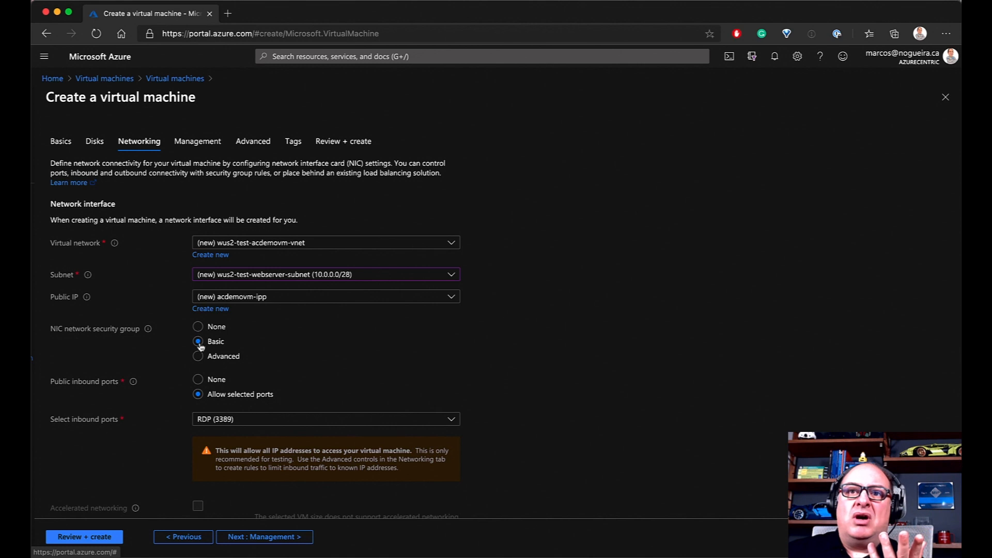
Set the NIC network security group to Advanced, using the new acdemovm-nsg
left_click(221, 360)
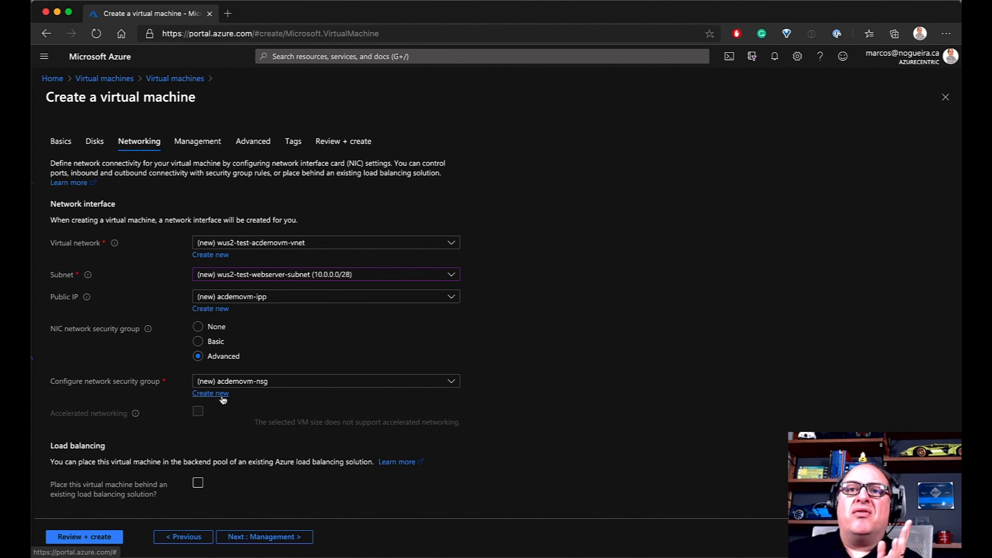
left_click(199, 342)
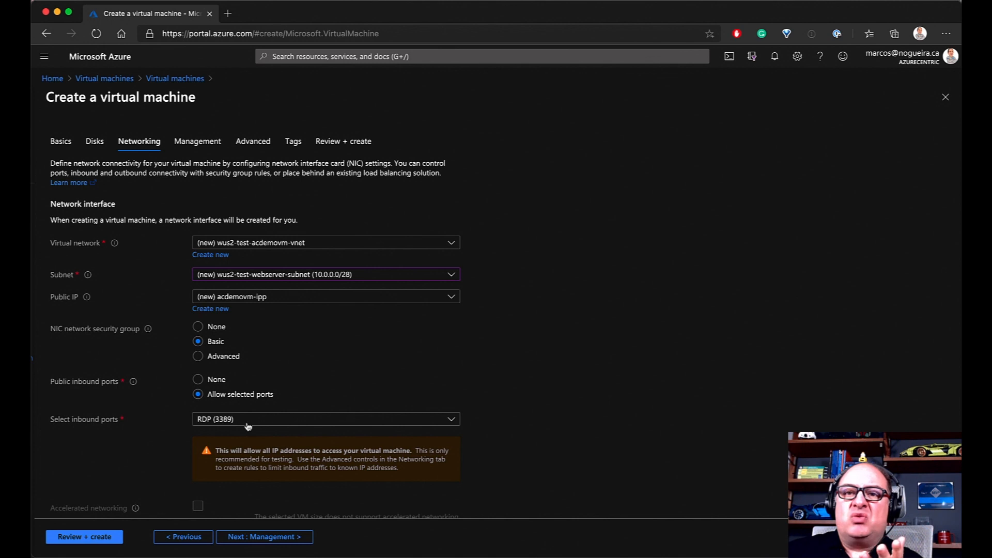
scroll(269, 422, "down", 2)
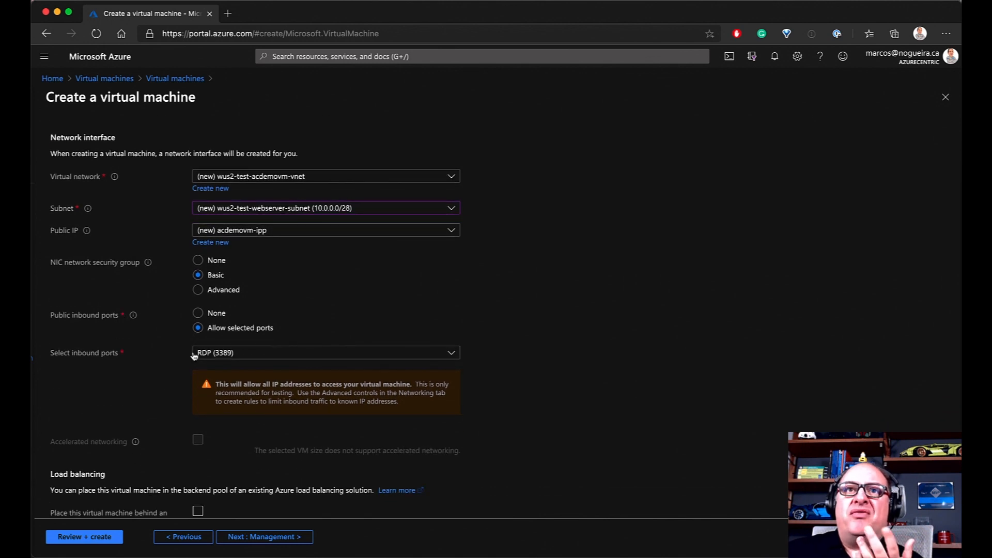
scroll(195, 354, "up", 2)
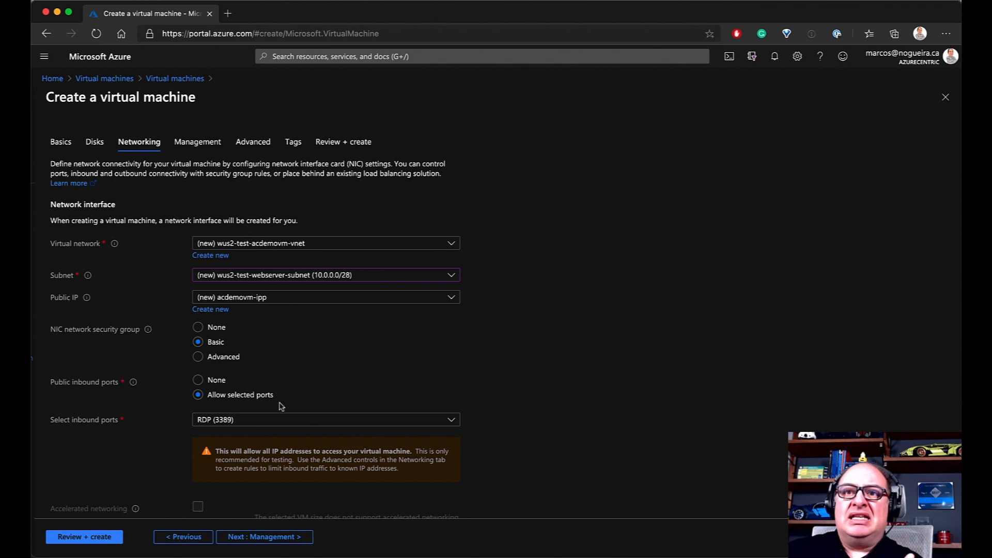
scroll(281, 407, "down", 2)
scroll(276, 393, "up", 1)
left_click(198, 319)
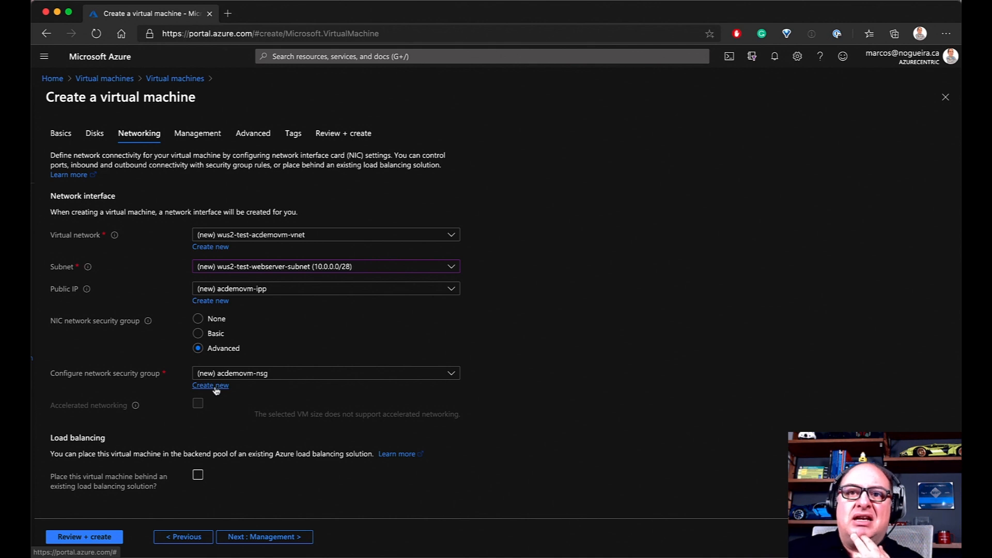
left_click(216, 386)
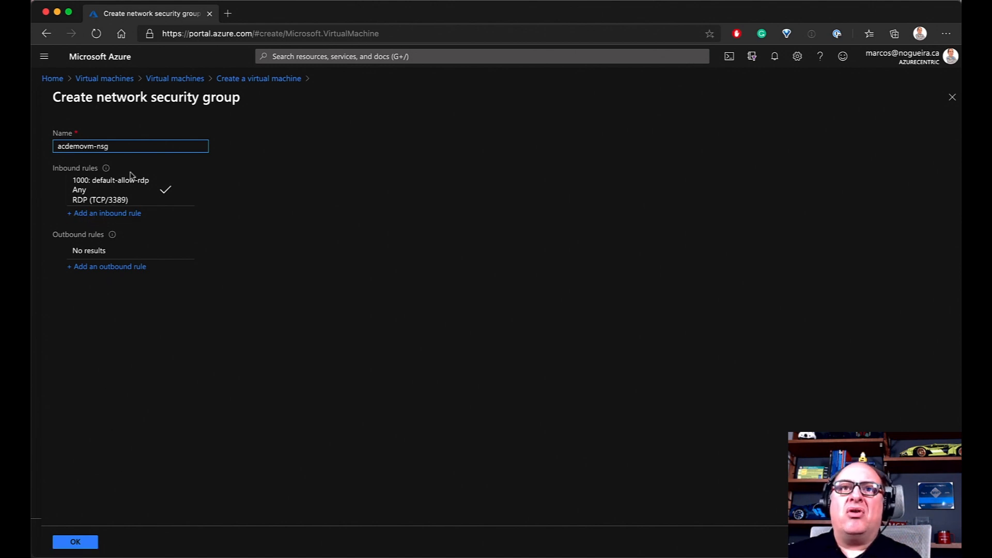
left_click(952, 97)
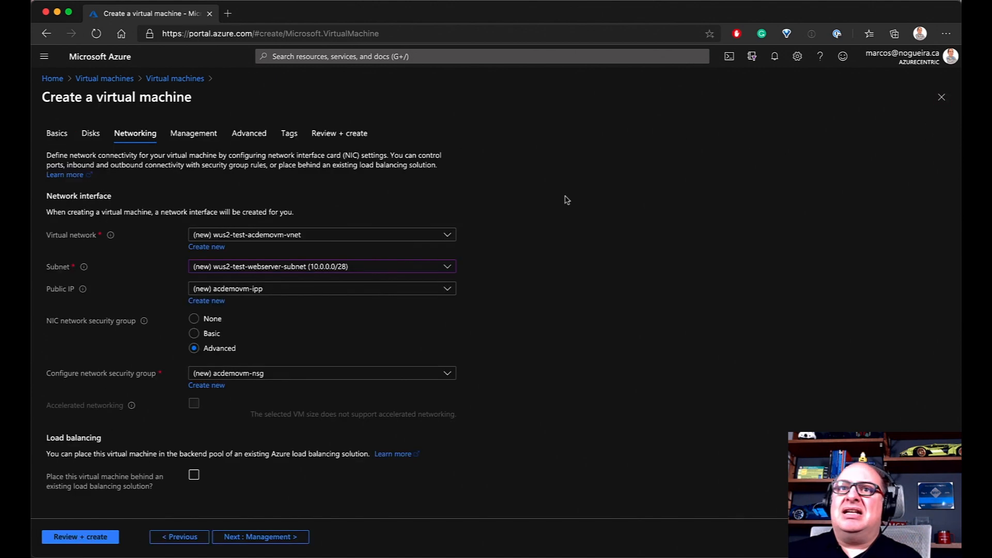
Set the NIC network security group back to Basic with inbound RDP (3389) allowed
left_click(194, 334)
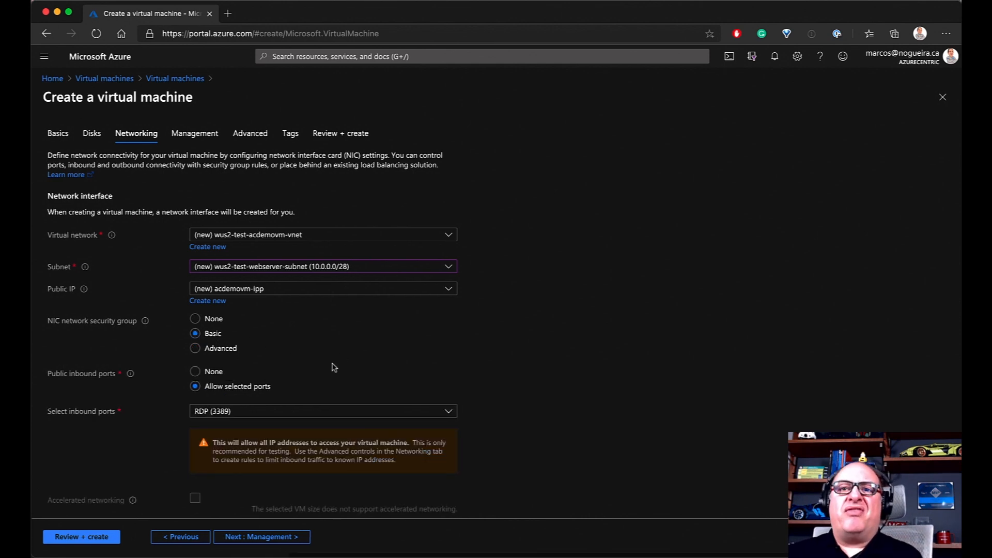
scroll(334, 366, "down", 2)
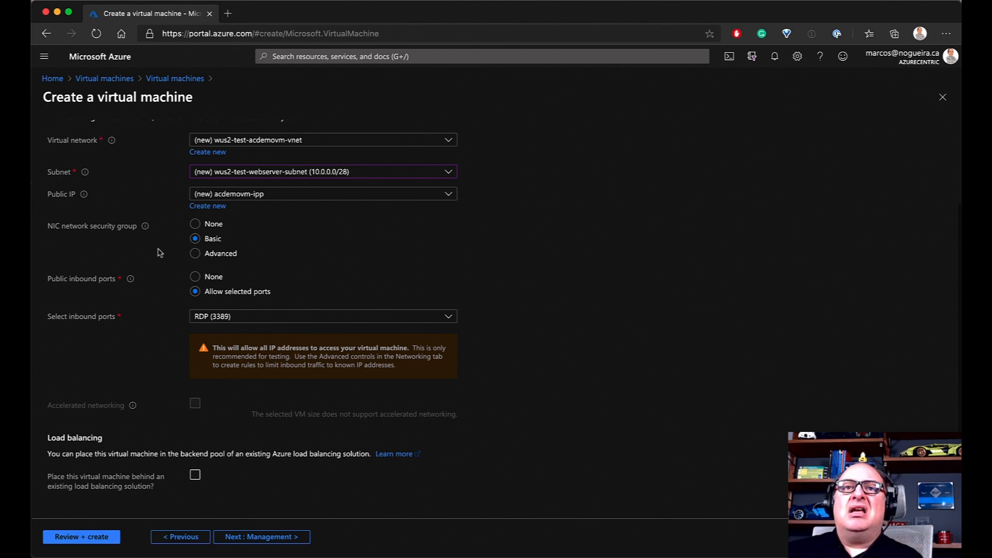
scroll(109, 281, "left", 1)
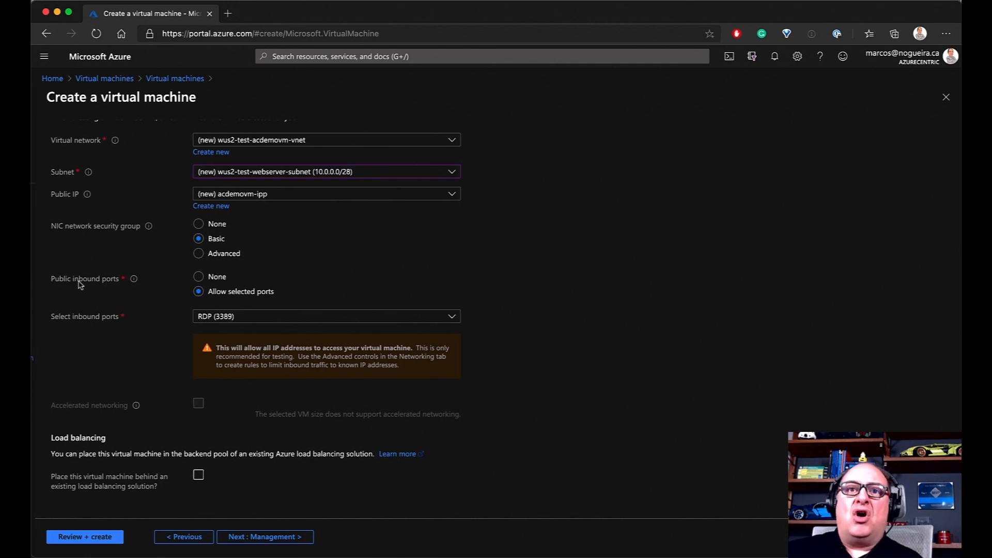
scroll(196, 307, "up", 1)
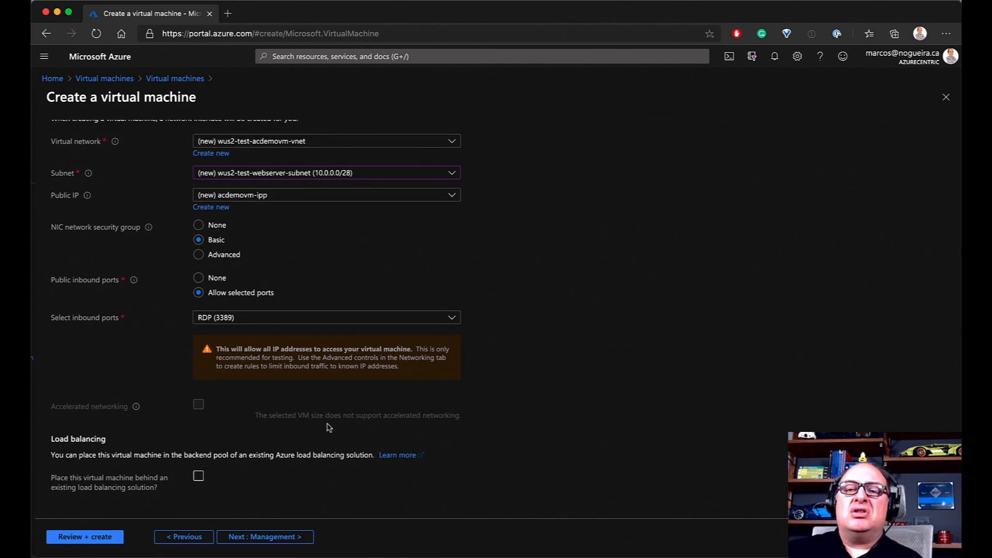
scroll(380, 449, "down", 1)
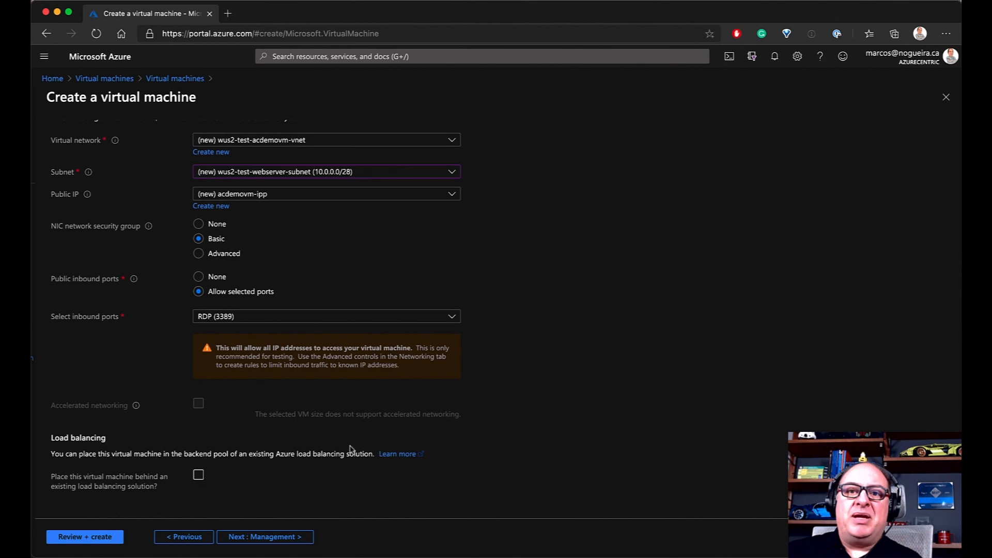
Inspect the Azure load balancer options, then leave load balancing turned off
left_click(198, 475)
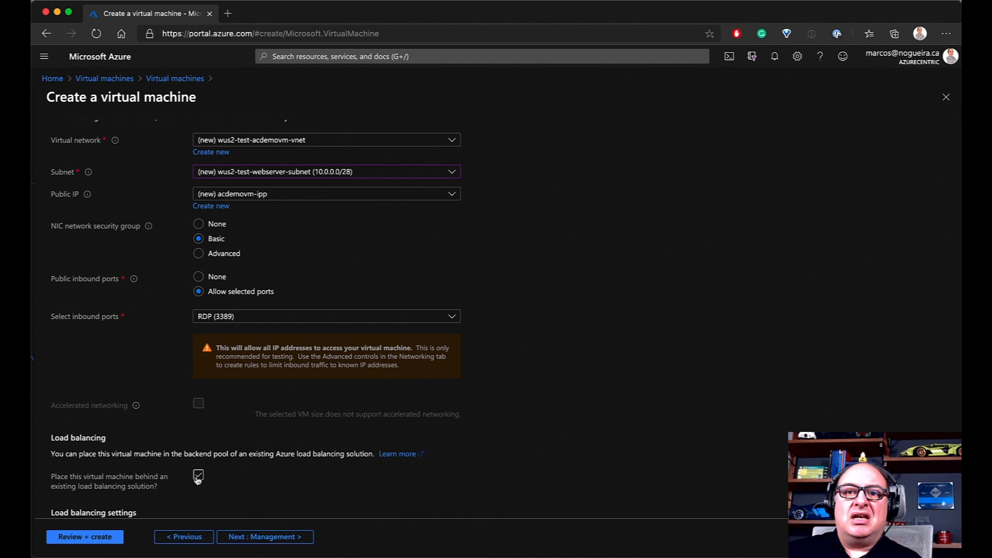
scroll(202, 489, "down", 3)
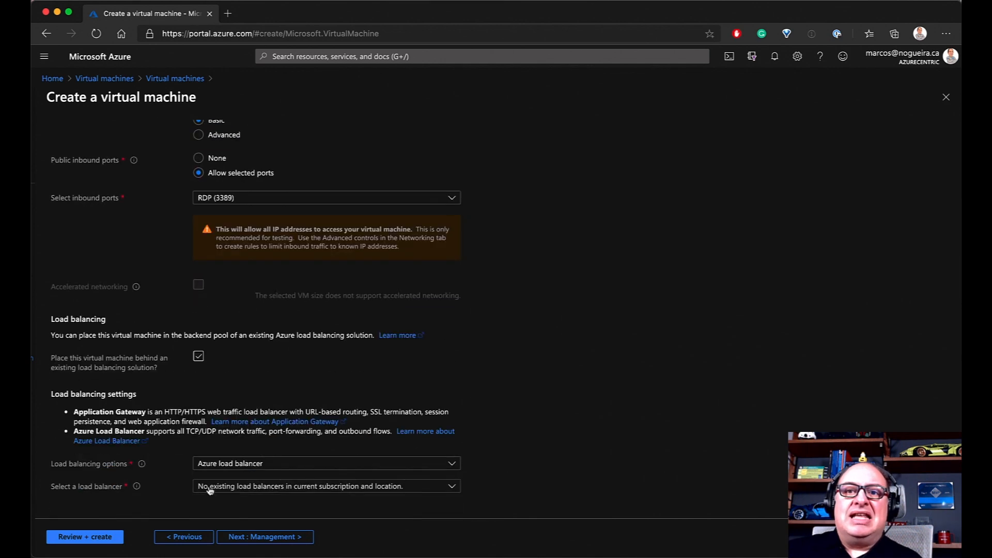
left_click(275, 467)
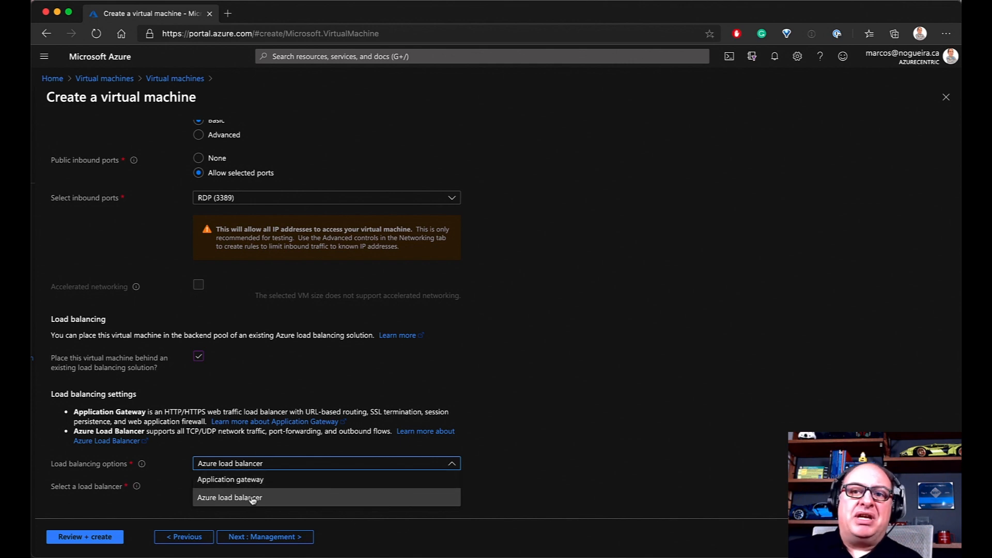
left_click(506, 422)
left_click(229, 486)
left_click(160, 456)
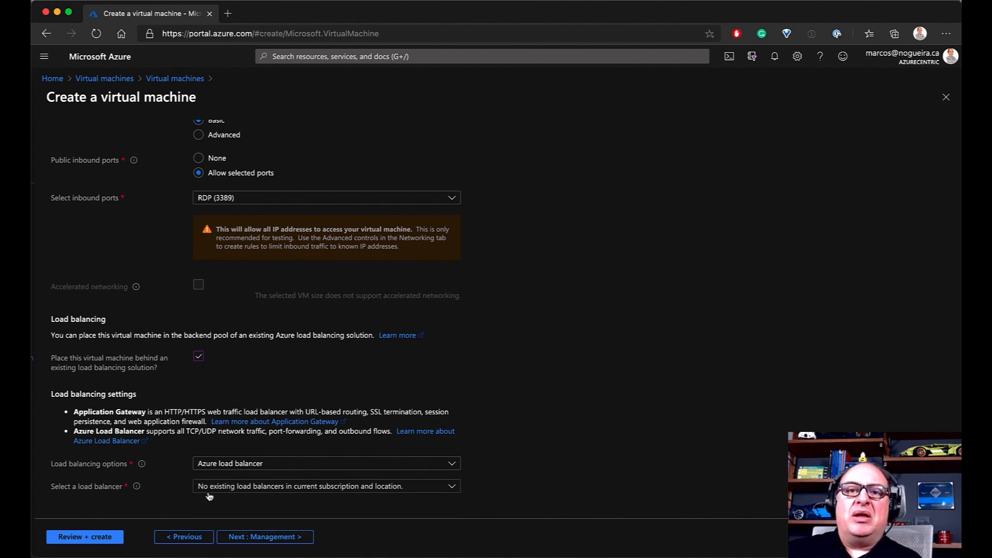
left_click(199, 356)
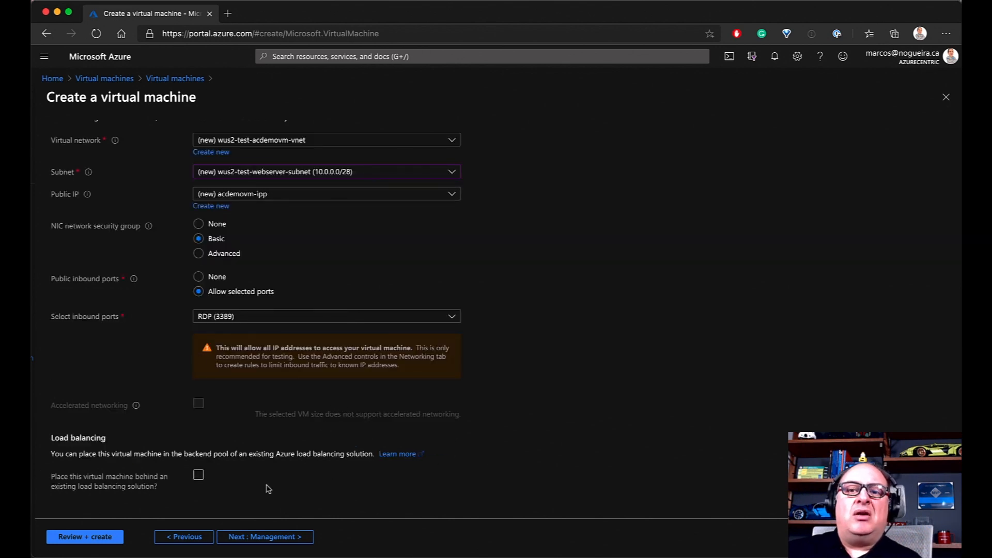
scroll(224, 485, "up", 1)
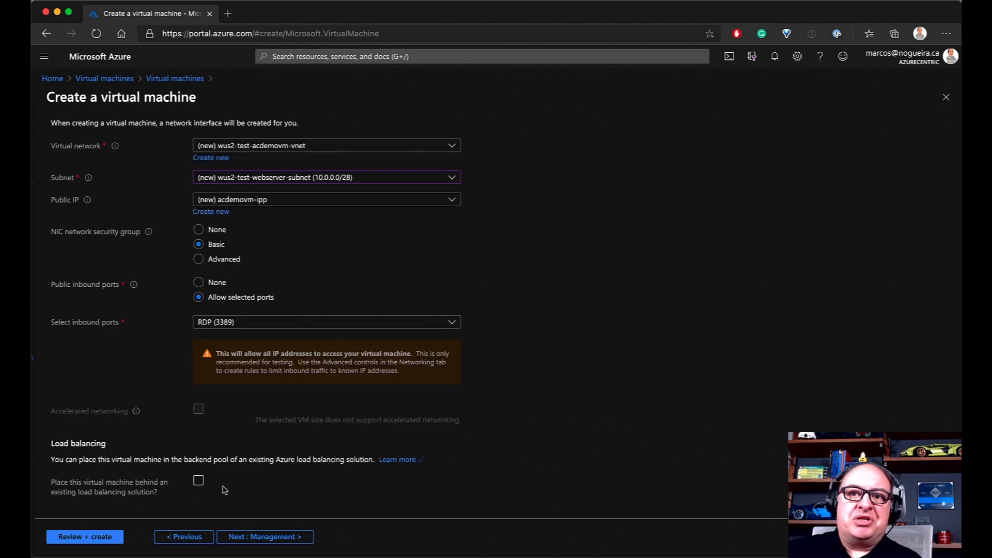
On the Management step, select Disable for boot diagnostics under Monitoring
left_click(282, 539)
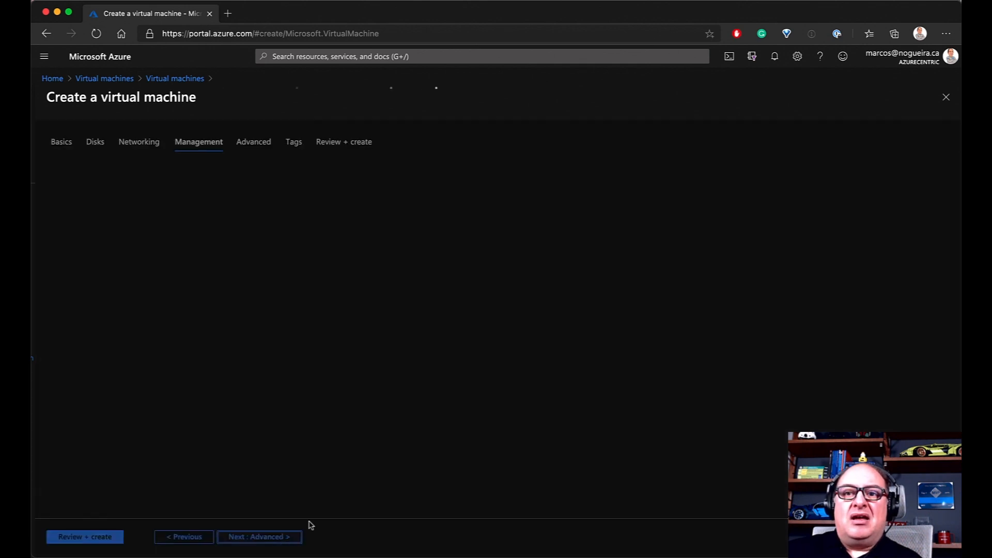
scroll(315, 387, "down", 1)
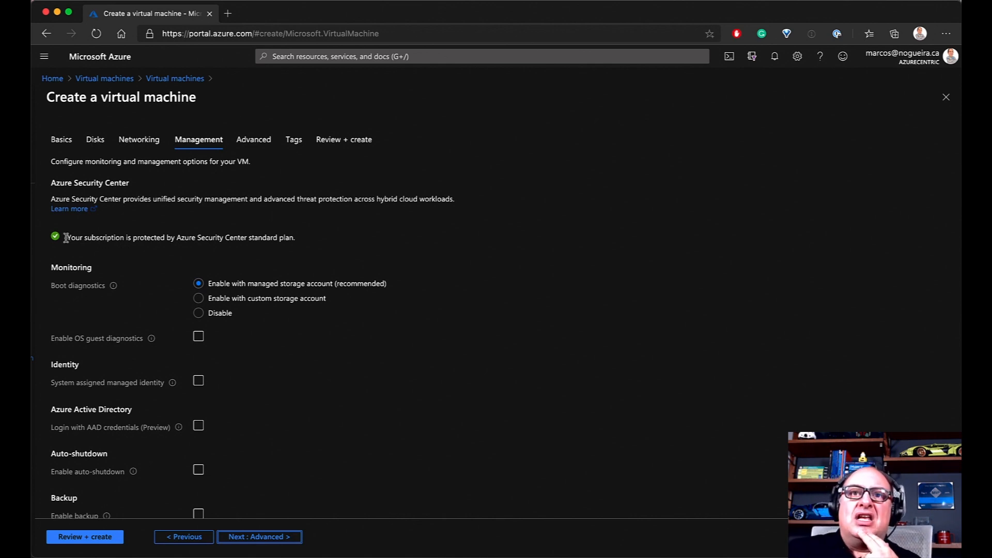
left_click_drag(66, 237, 317, 239)
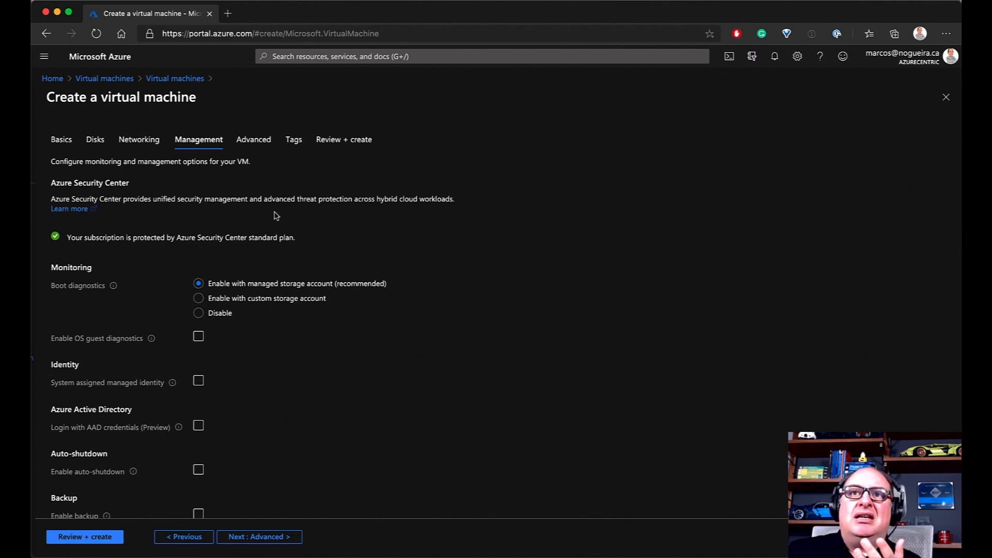
scroll(375, 228, "down", 1)
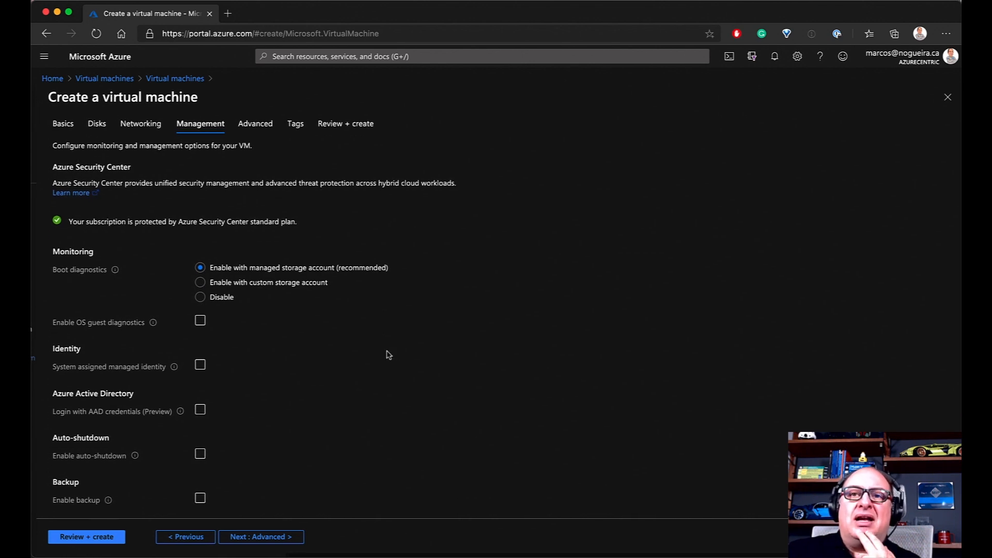
scroll(343, 328, "down", 1)
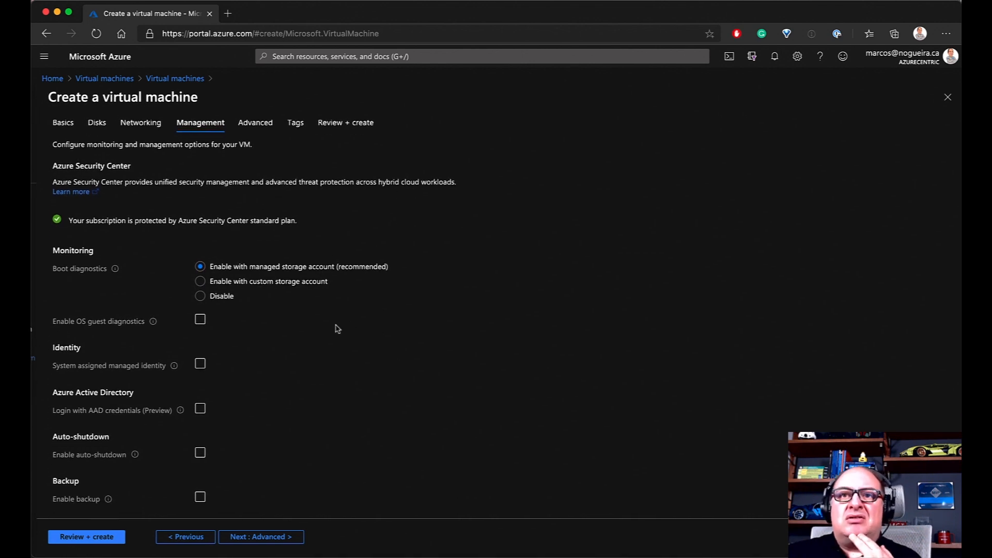
scroll(111, 283, "down", 1)
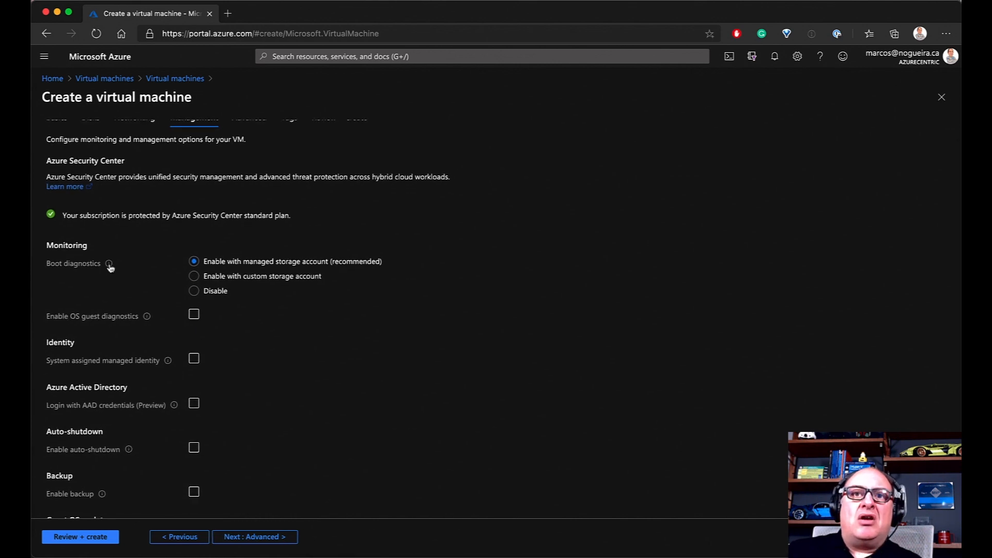
mouse_move(110, 267)
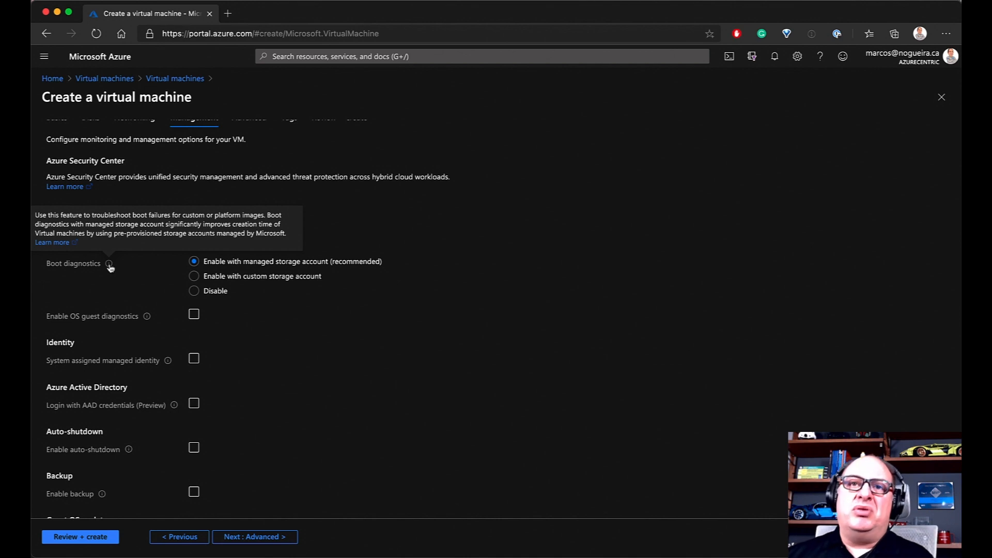
left_click(194, 291)
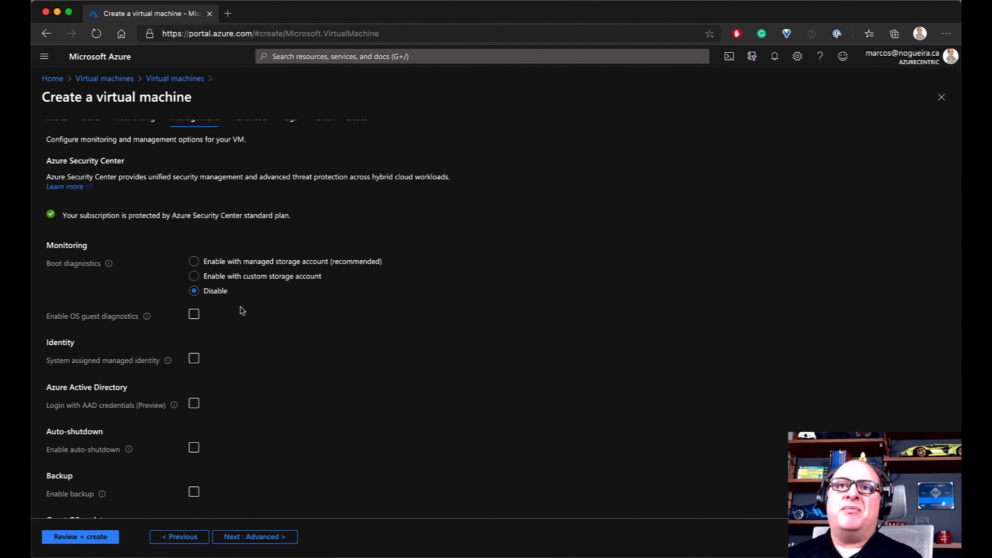
Switch boot diagnostics to a custom storage account, keeping the new rgwus2testacdemovmdiag account
left_click(194, 264)
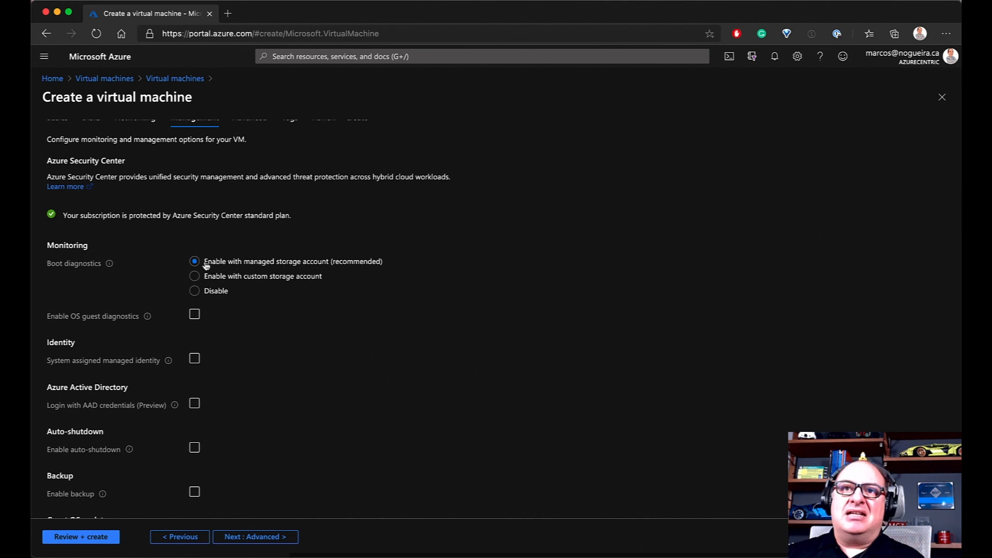
scroll(289, 269, "down", 1)
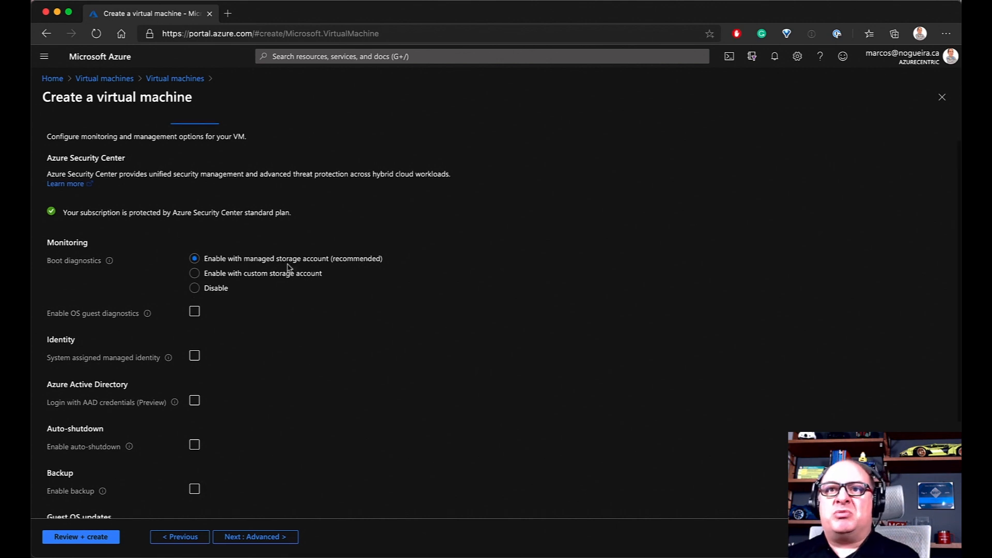
left_click(217, 274)
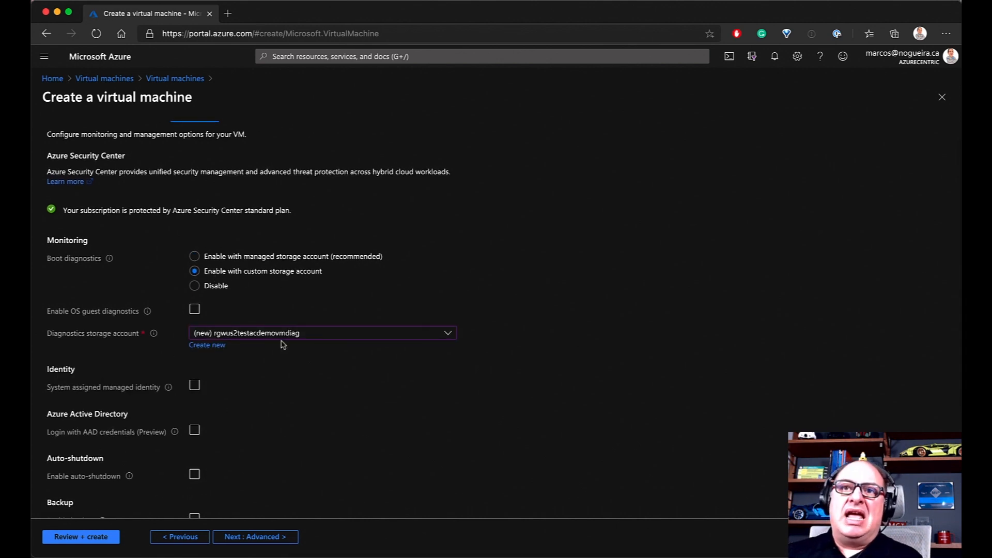
scroll(272, 338, "down", 1)
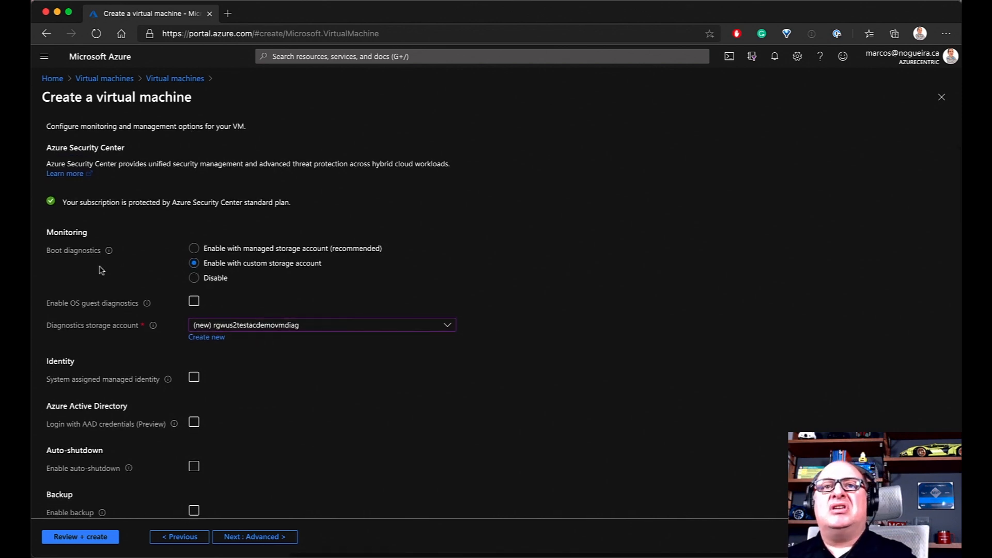
scroll(101, 270, "left", 1)
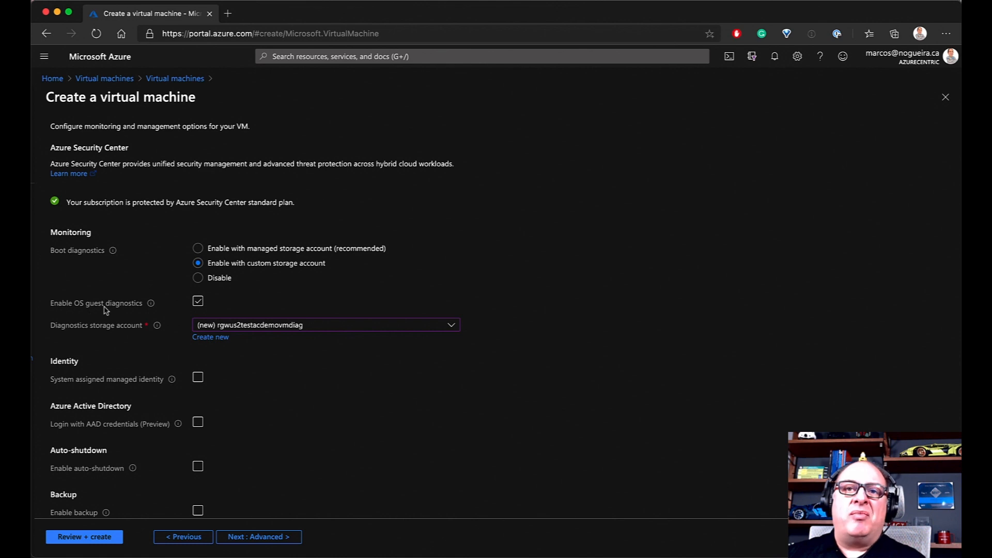
mouse_move(151, 309)
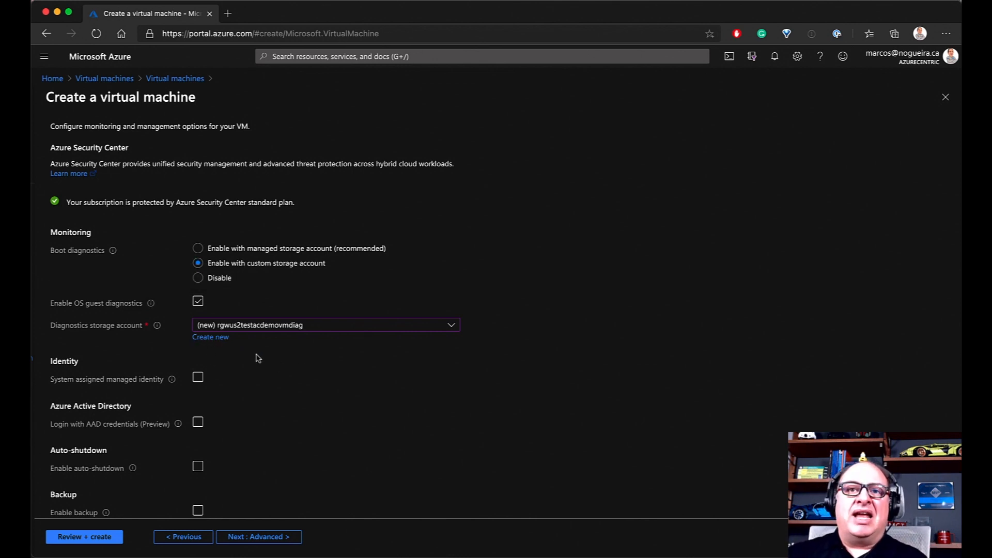
Try a system-assigned managed identity, then leave it turned off
scroll(275, 359, "down", 2)
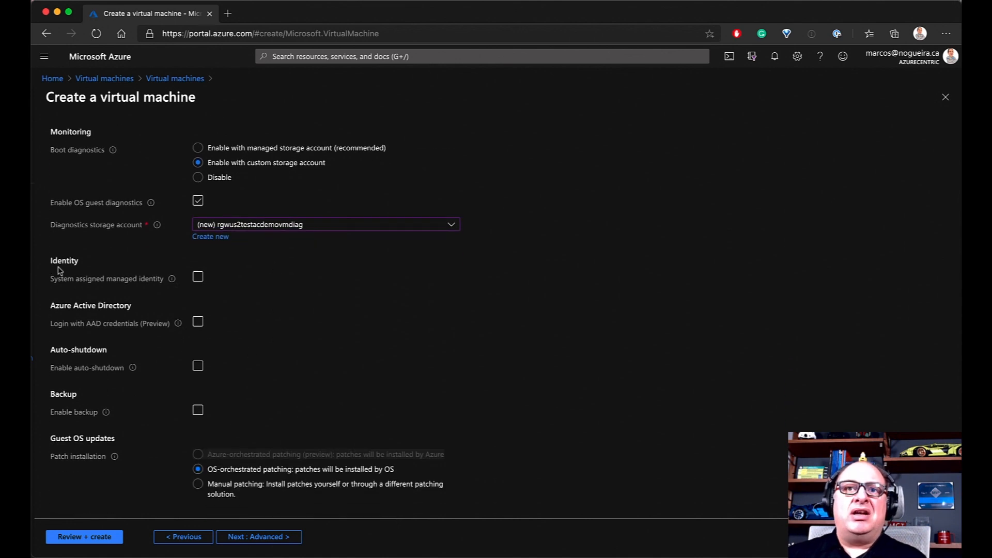
mouse_move(174, 283)
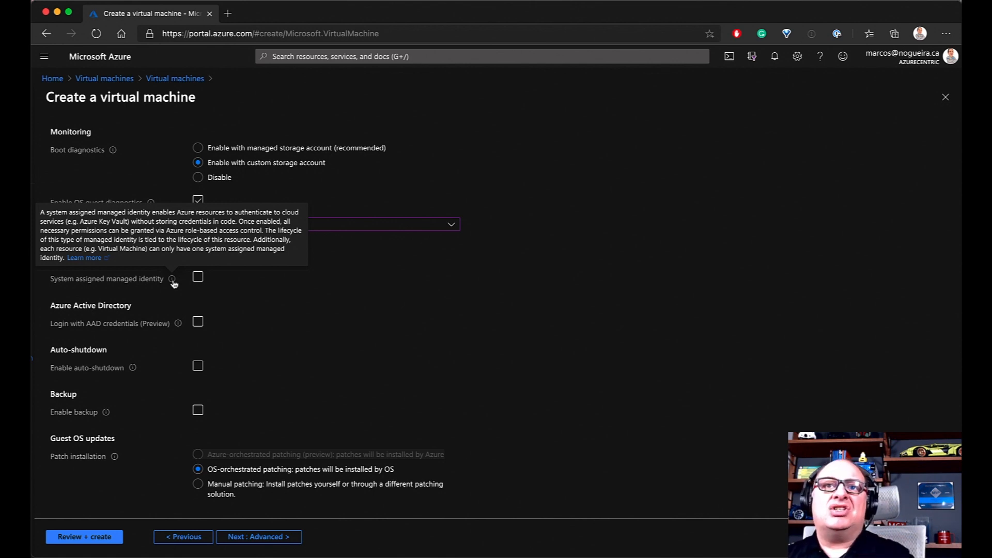
left_click(199, 278)
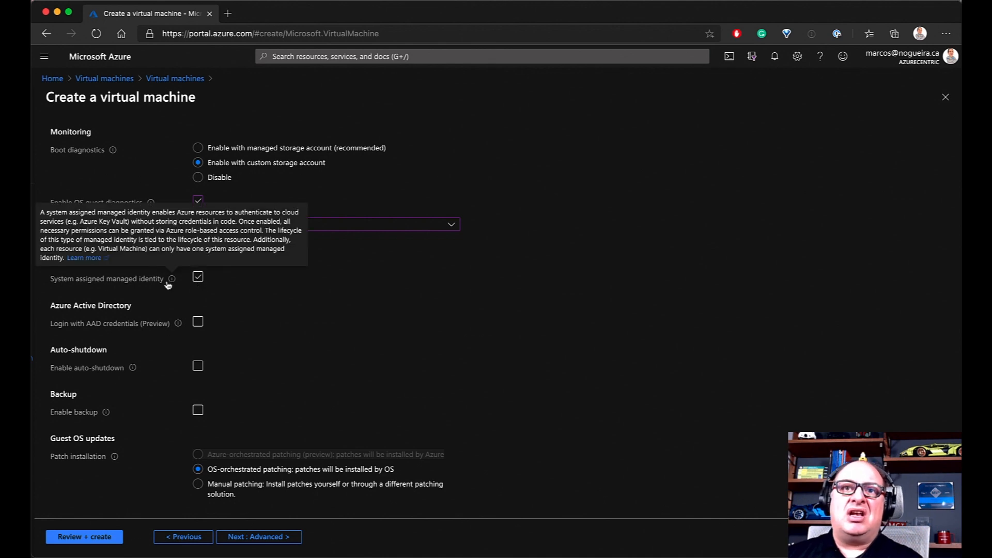
mouse_move(170, 284)
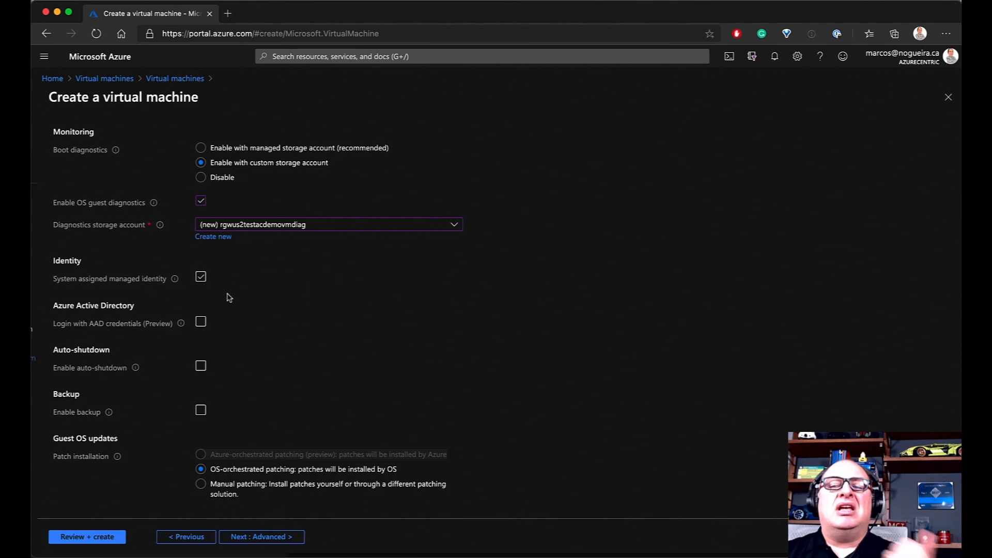
left_click(202, 279)
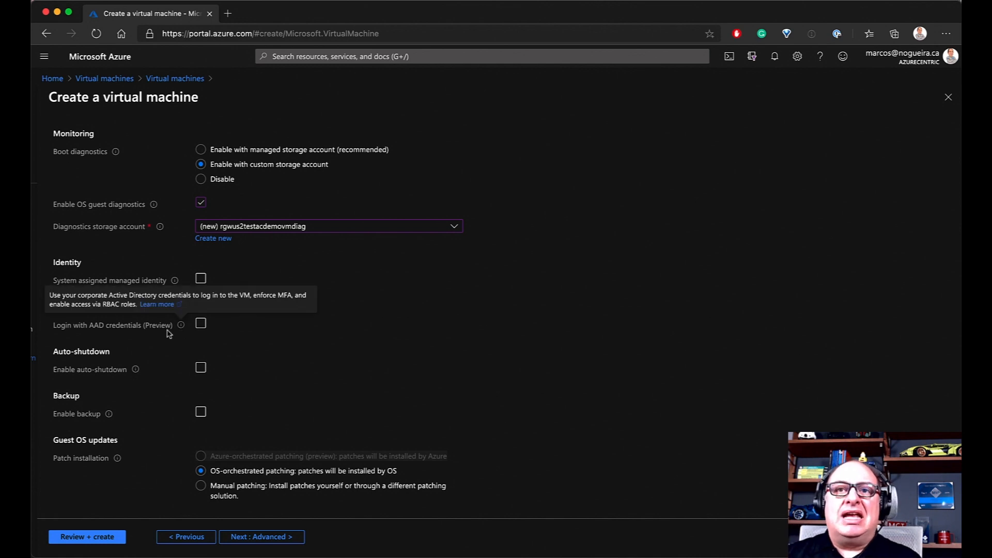
Enable auto-shutdown for the VM with a 7:00 PM shutdown time
mouse_move(180, 328)
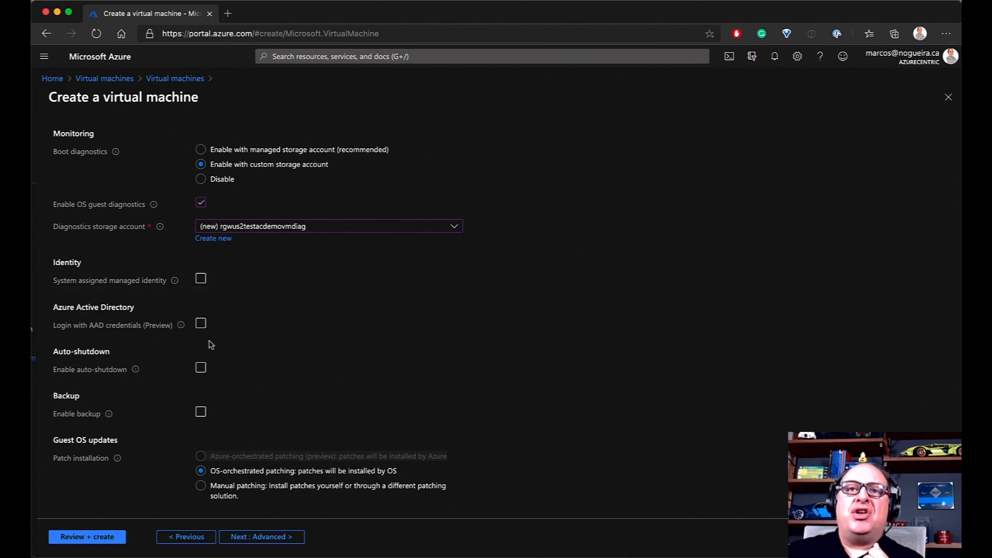
mouse_move(135, 370)
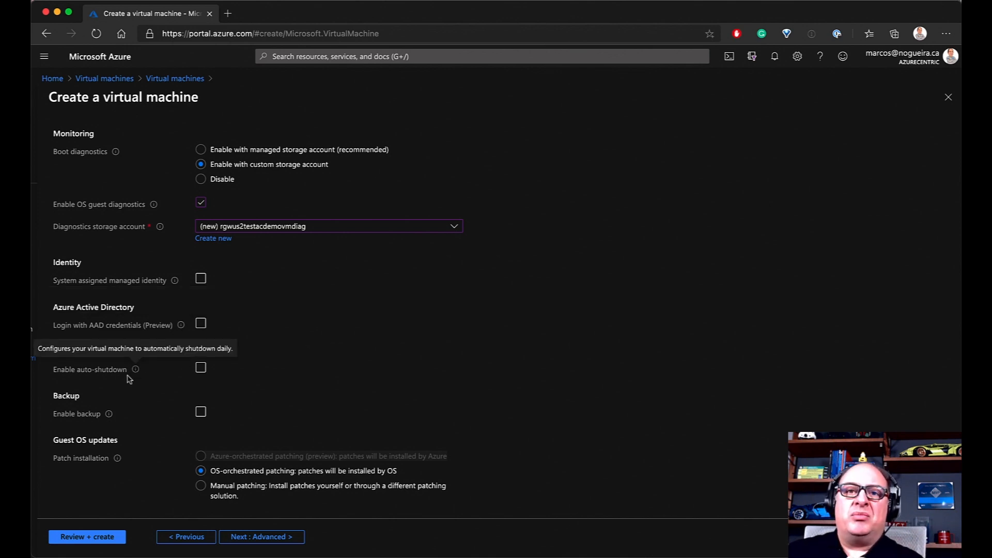
mouse_move(138, 375)
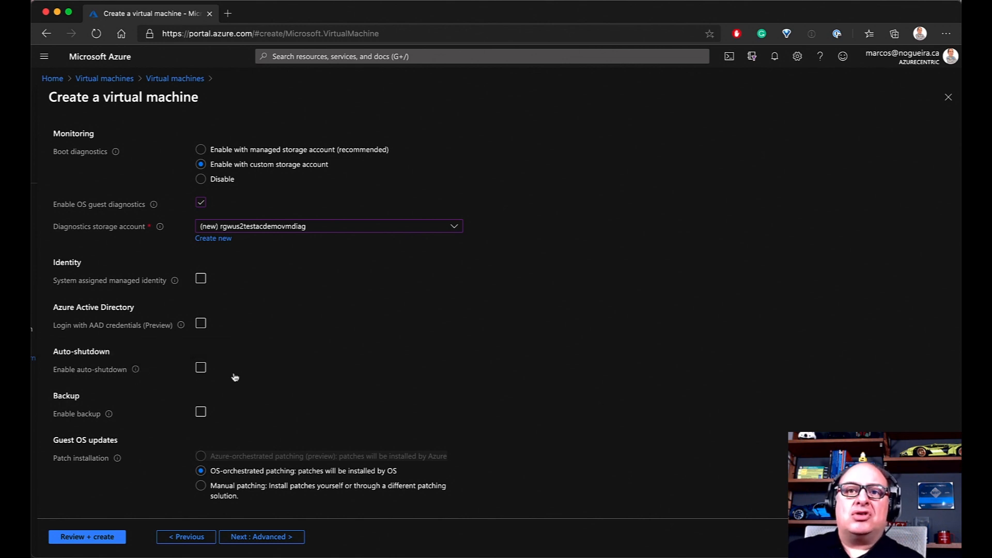
left_click(202, 368)
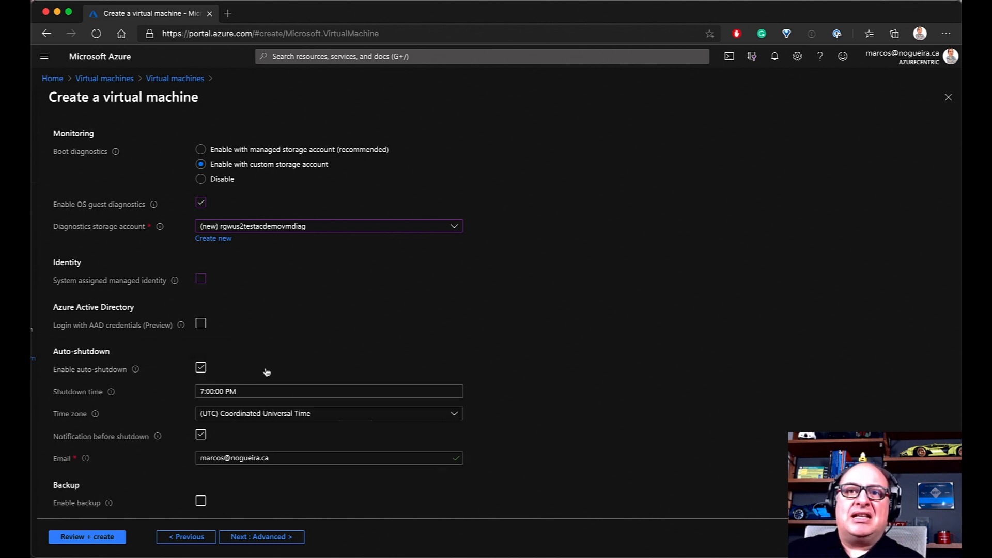
scroll(267, 372, "down", 3)
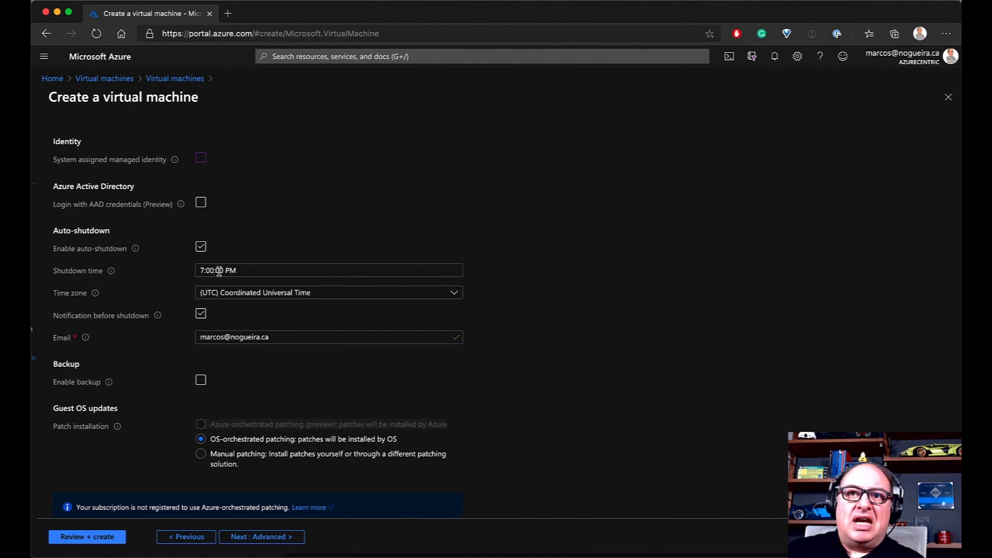
scroll(248, 272, "down", 1)
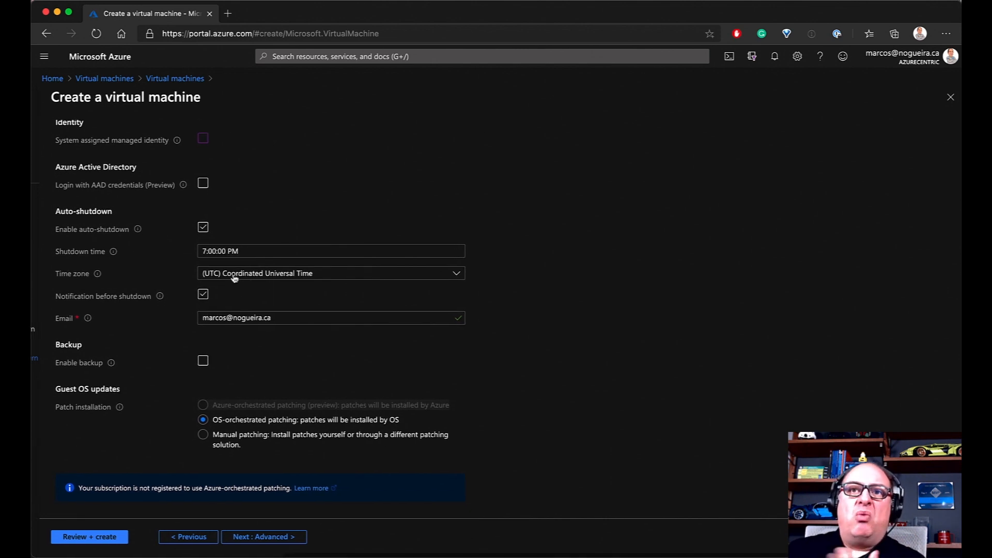
Set the auto-shutdown time zone to Mountain Time (US & Canada)
left_click(255, 279)
left_click(251, 279)
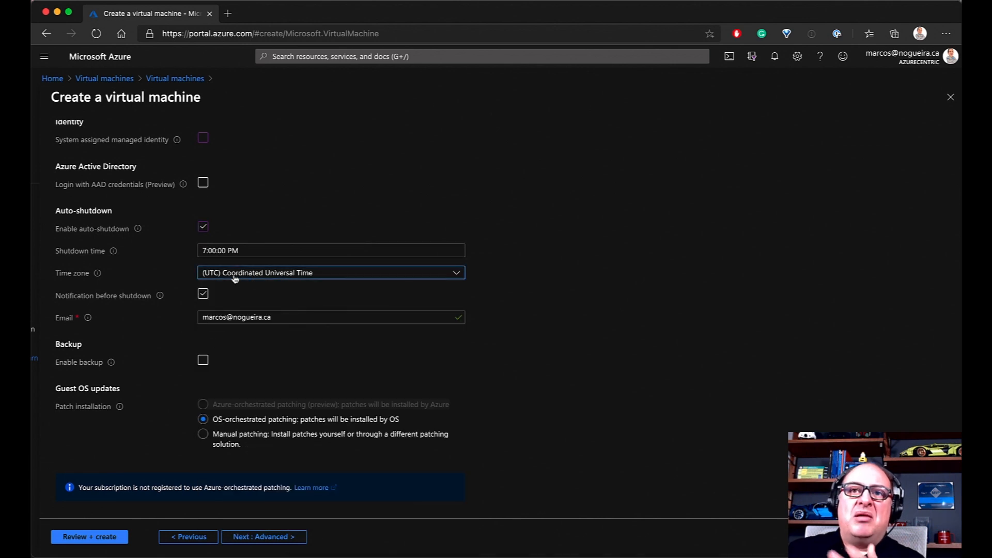
left_click(243, 278)
scroll(243, 289, "up", 5)
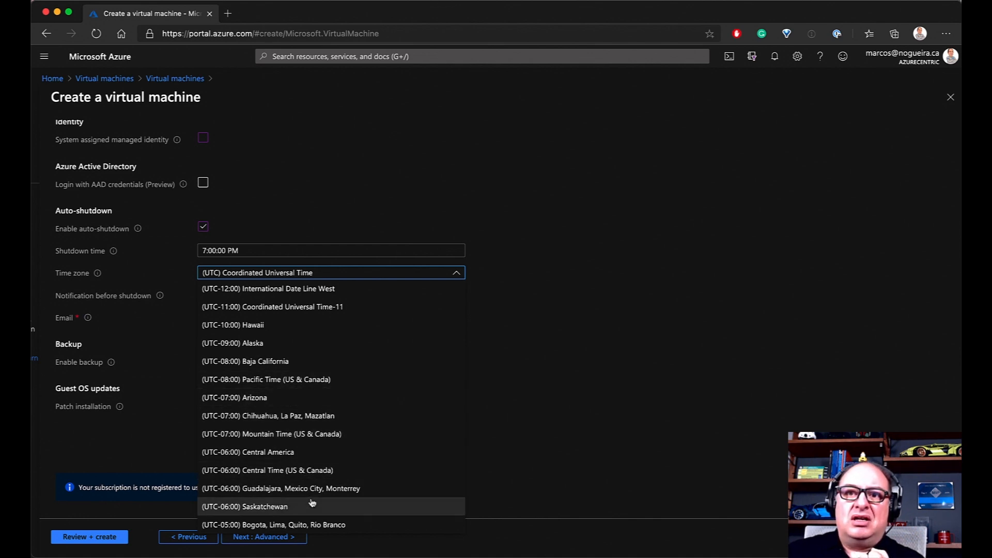
left_click(290, 435)
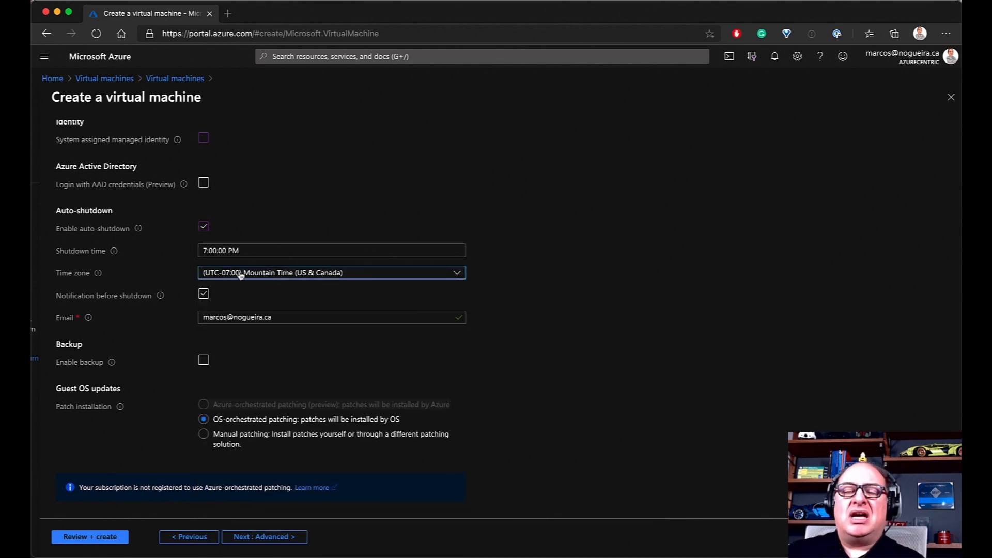
scroll(218, 250, "right", 1)
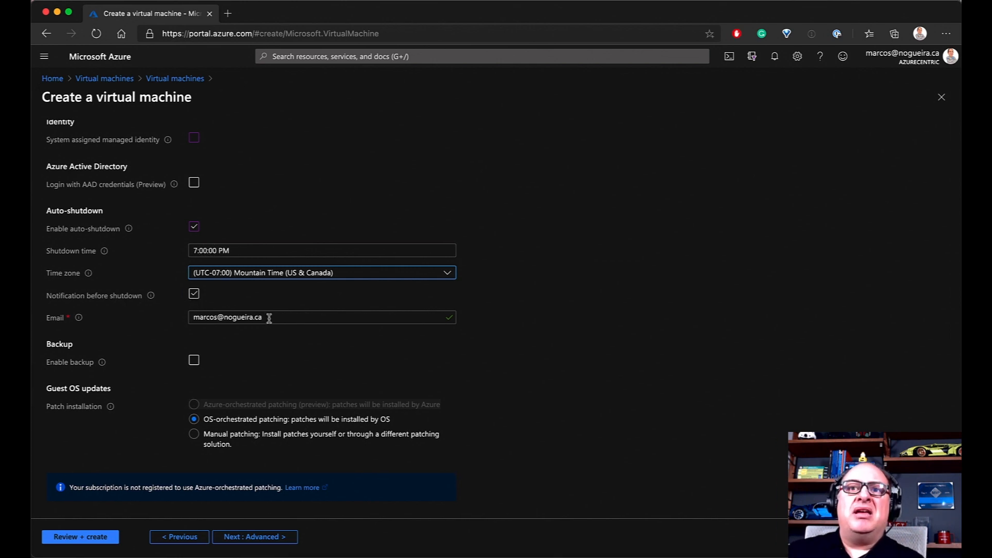
scroll(206, 304, "left", 1)
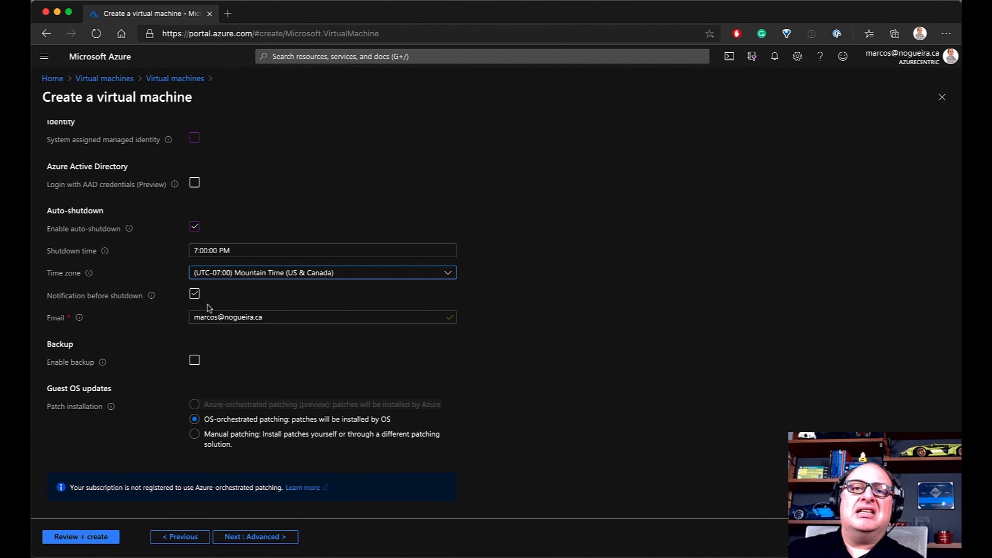
scroll(206, 305, "right", 1)
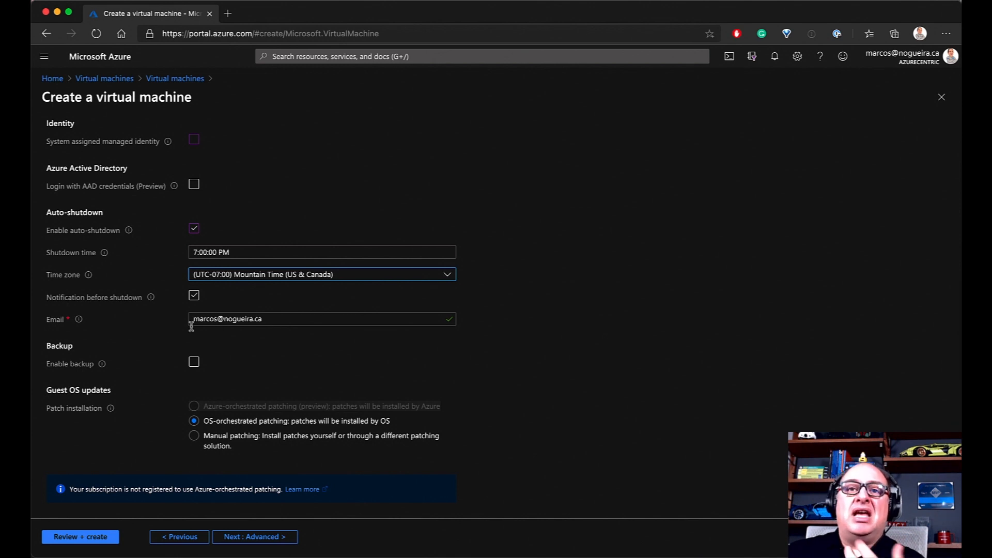
scroll(232, 335, "left", 2)
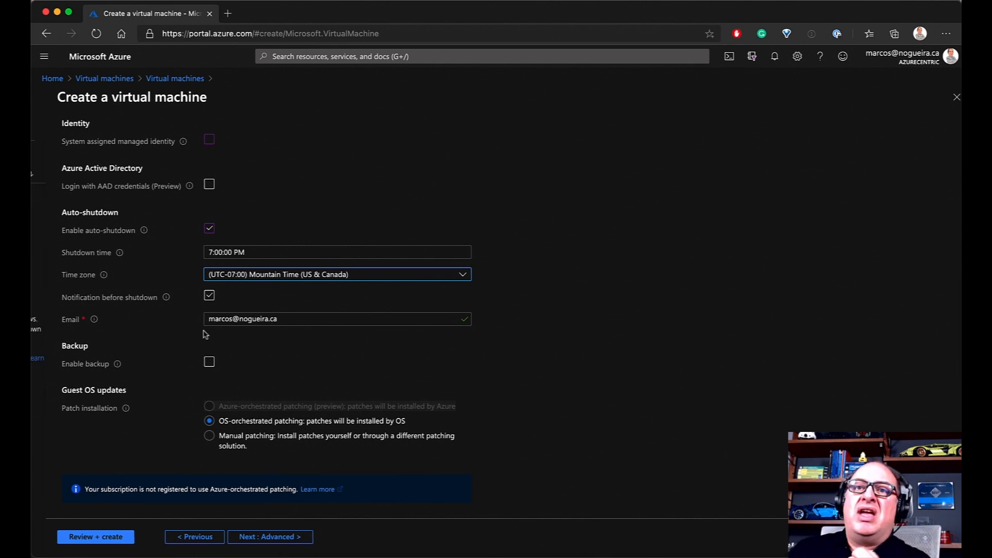
scroll(202, 333, "right", 2)
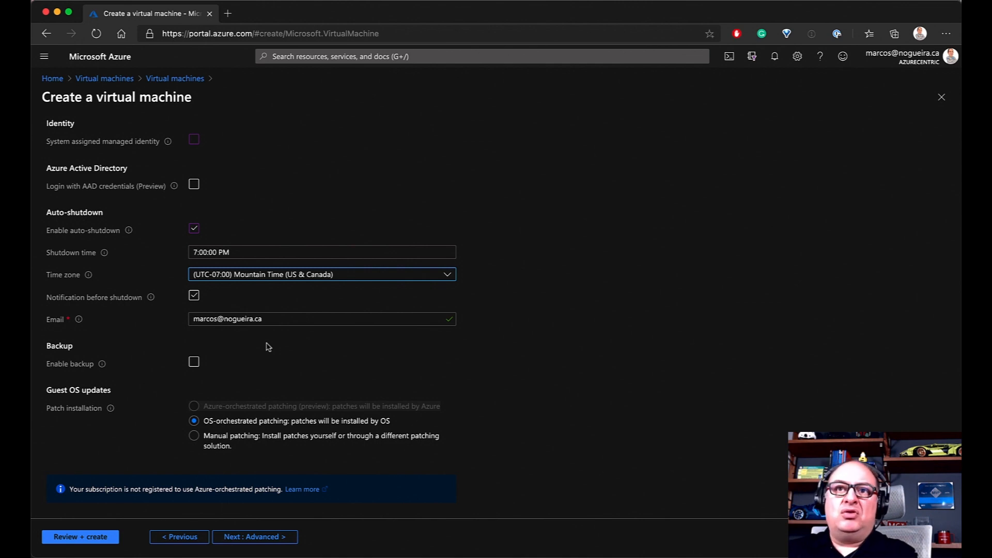
Uncheck Enable auto-shutdown, re-check it, then uncheck it so shutdown stays disabled
left_click(193, 228)
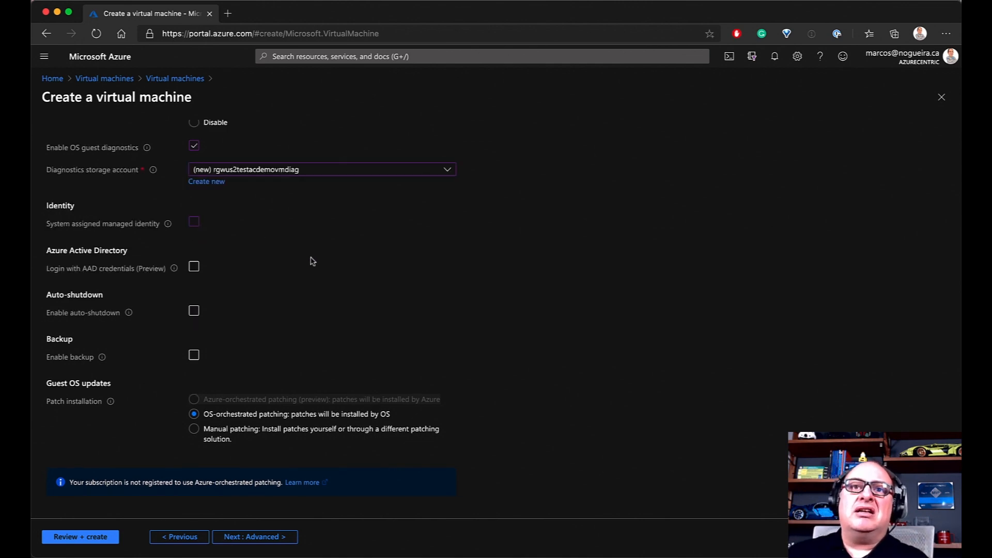
left_click(193, 312)
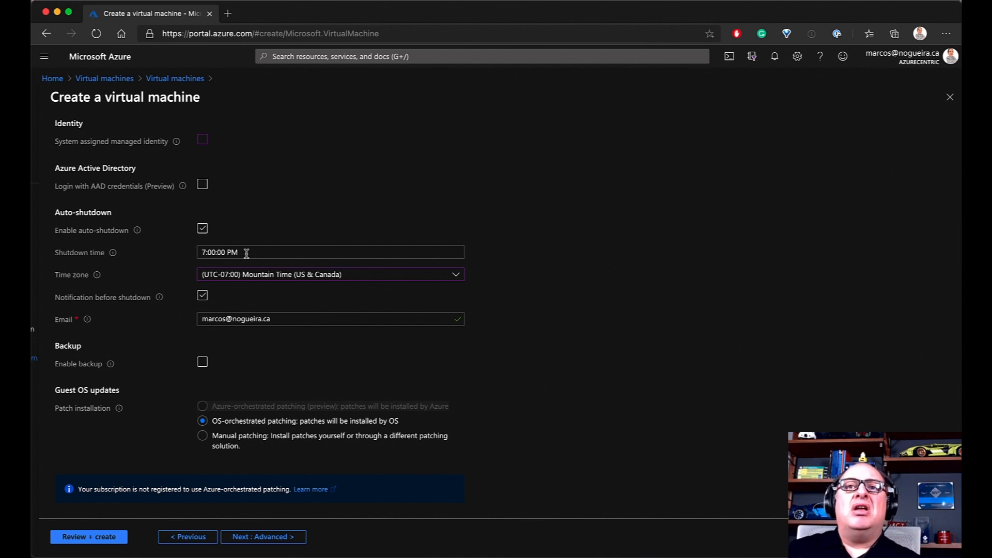
left_click(201, 232)
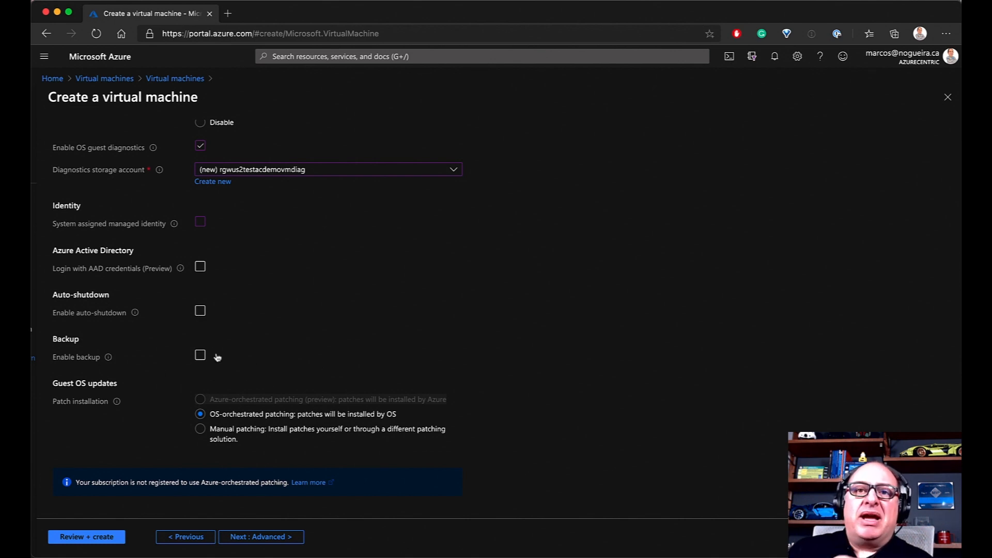
left_click(200, 356)
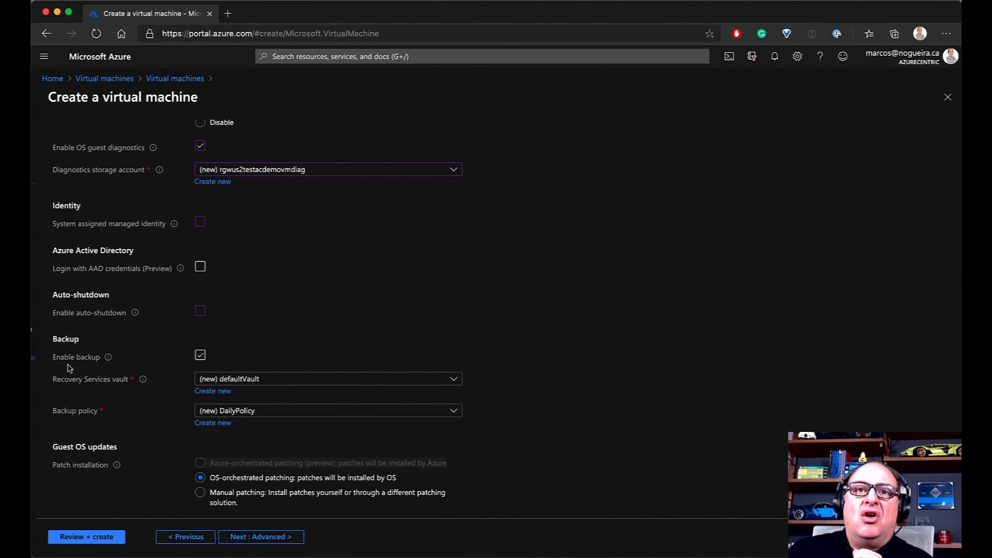
scroll(341, 349, "right", 1)
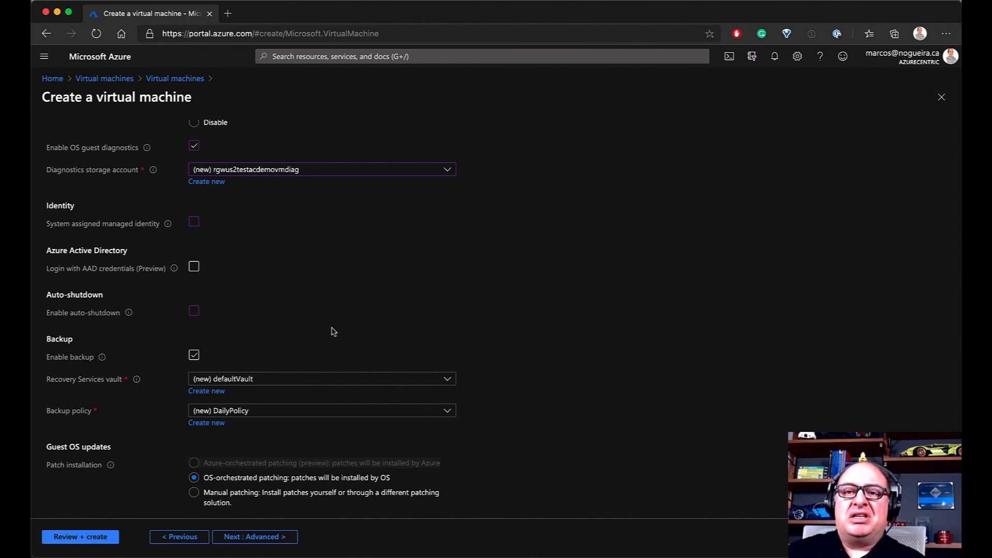
left_click(372, 381)
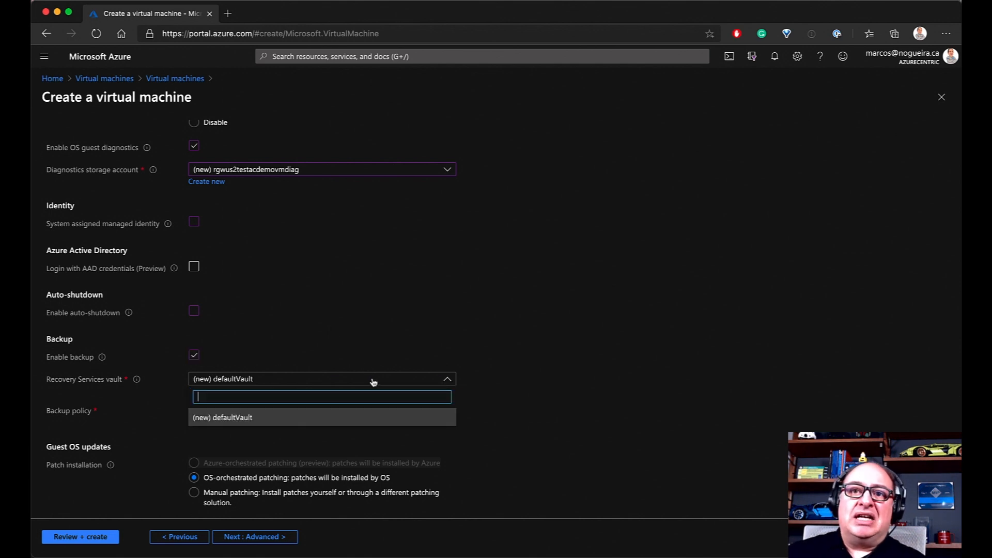
left_click(278, 416)
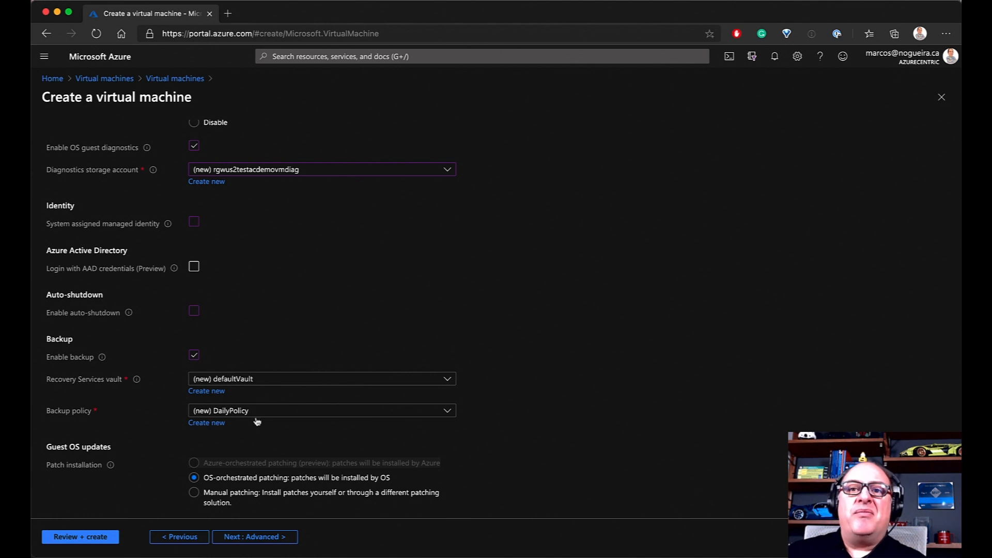
left_click(195, 357)
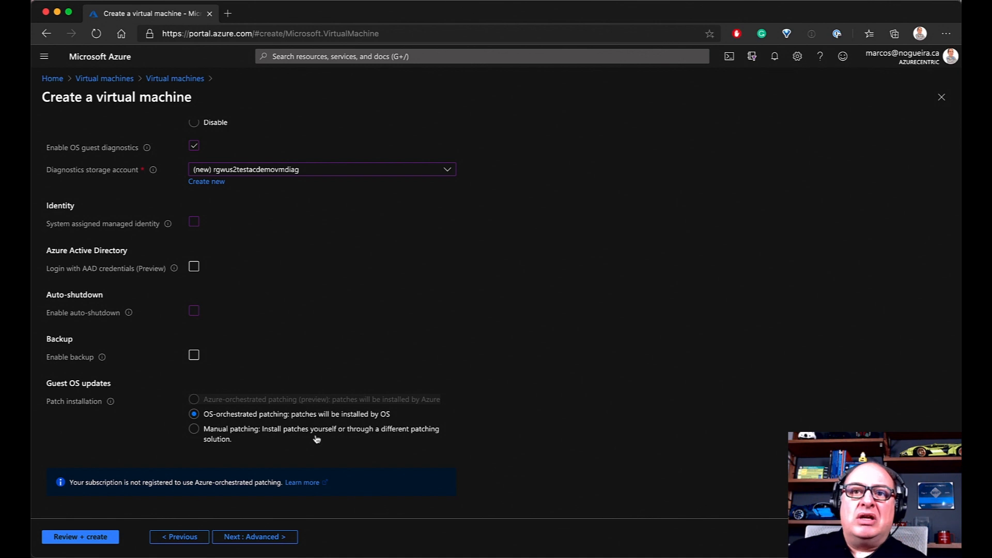
scroll(318, 441, "left", 1)
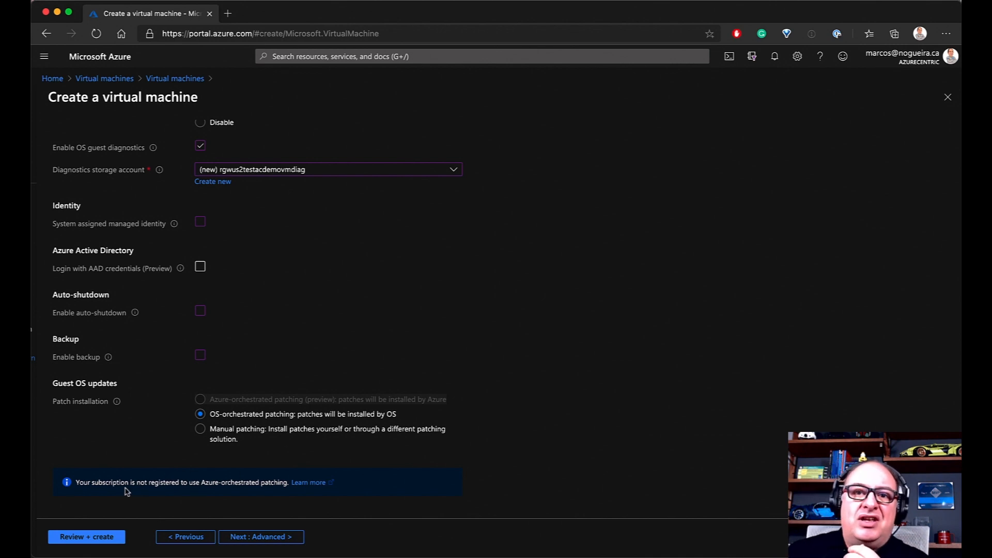
Highlight and clear the OS-orchestrated patching notice, then proceed to the Advanced step
left_click(76, 482)
left_click_drag(76, 482, 288, 485)
left_click(255, 460)
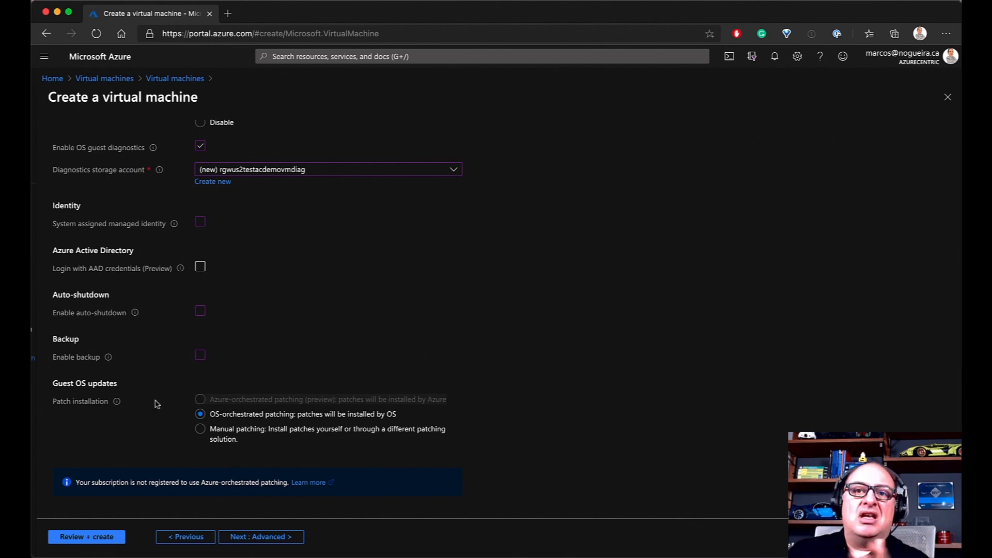
left_click(273, 539)
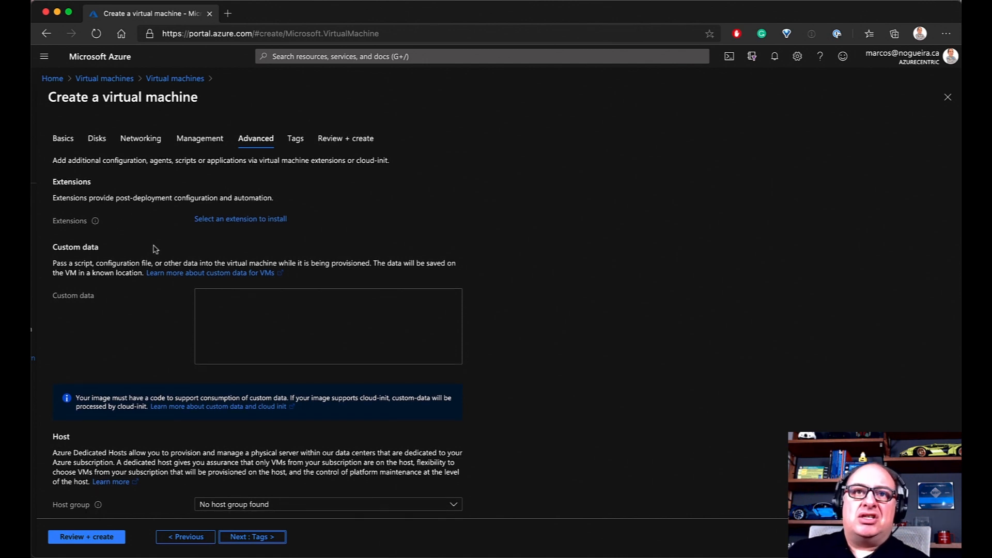
Add the Microsoft Antimalware extension with a scheduled Full scan enabled
left_click(255, 221)
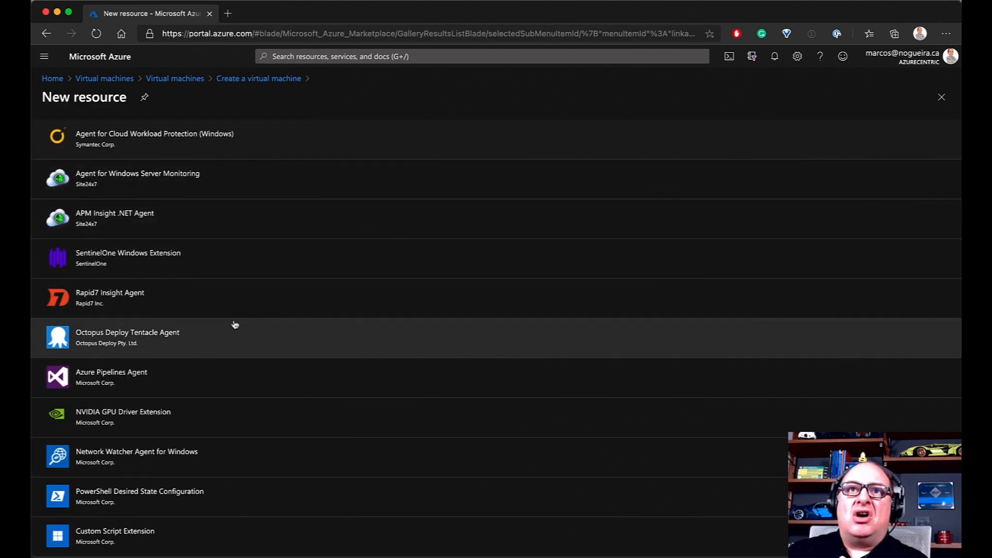
scroll(235, 326, "down", 5)
scroll(235, 324, "down", 2)
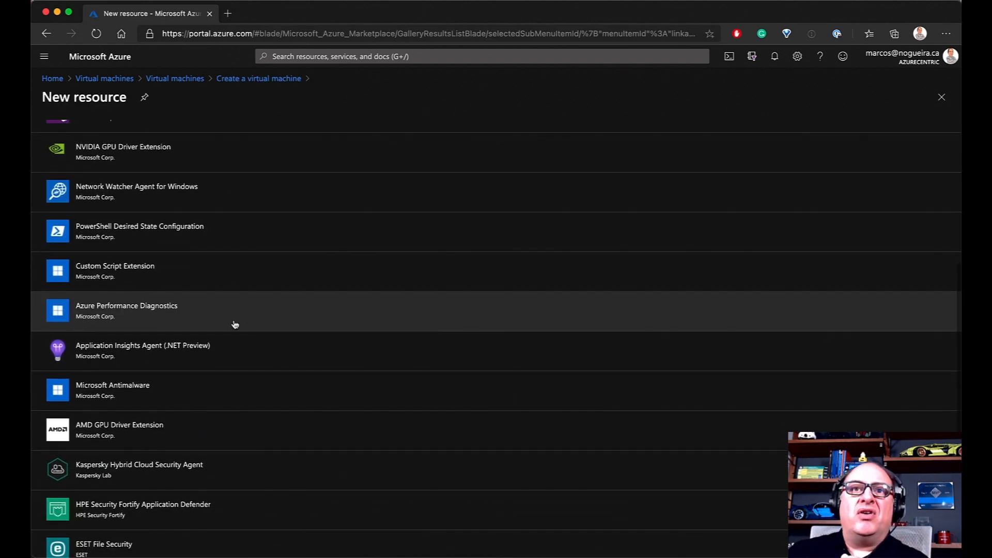
scroll(219, 324, "down", 1)
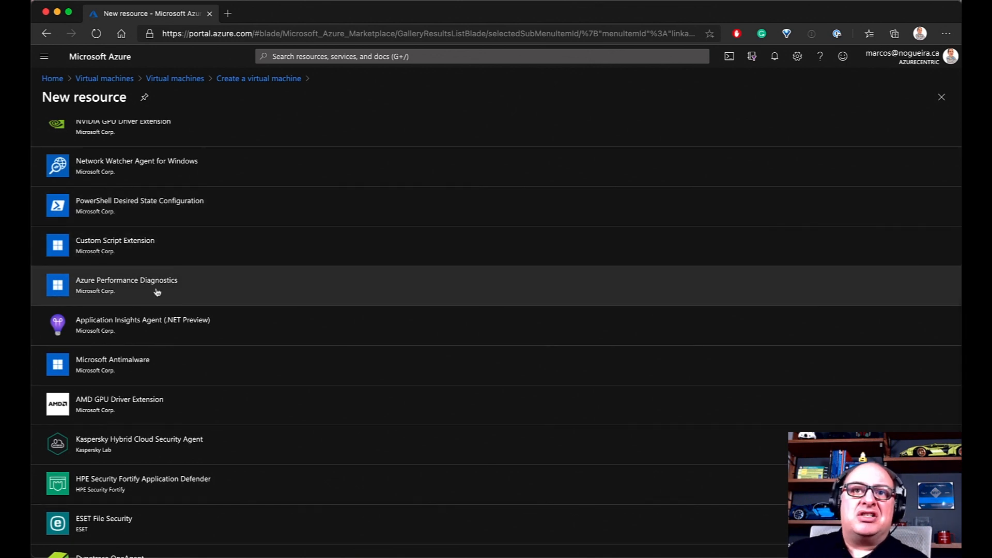
left_click(125, 372)
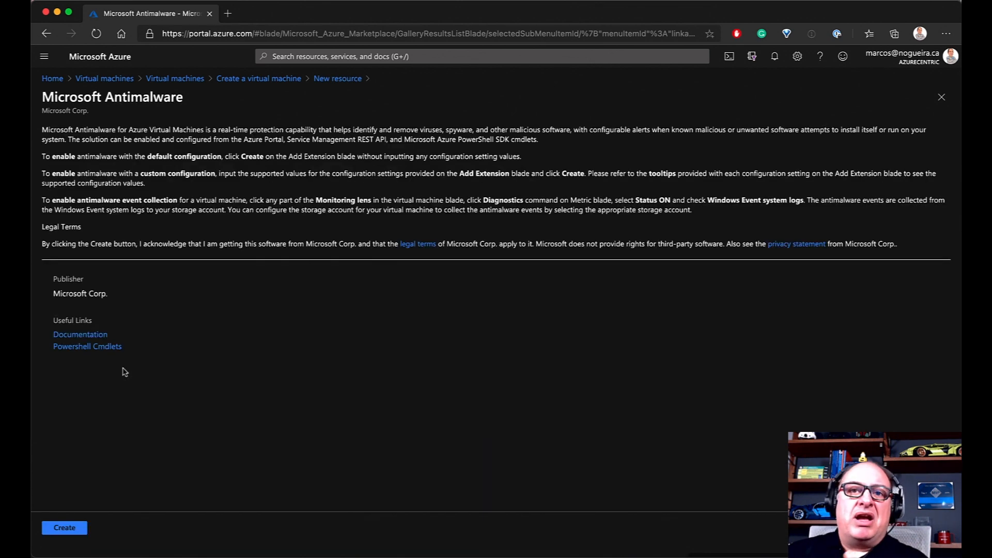
left_click(65, 529)
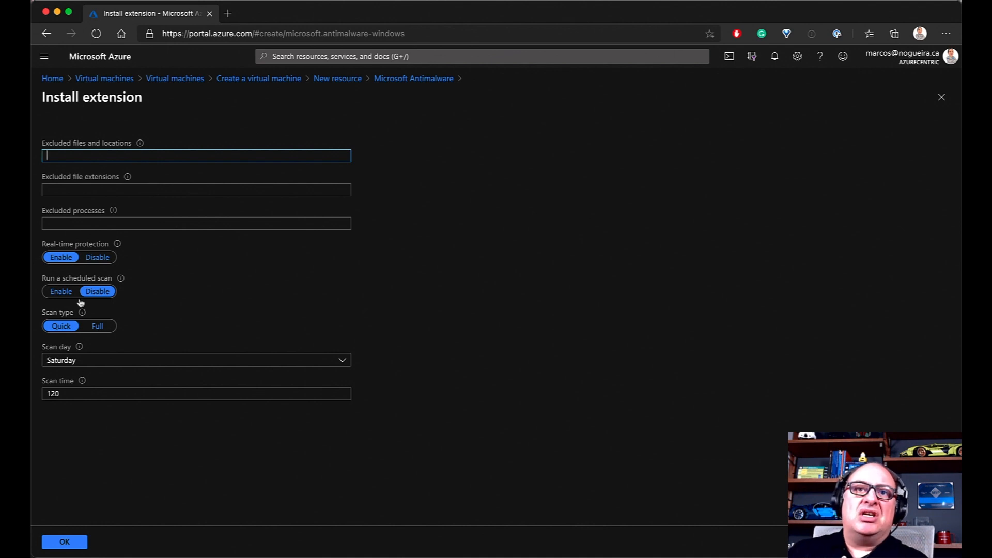
left_click(61, 292)
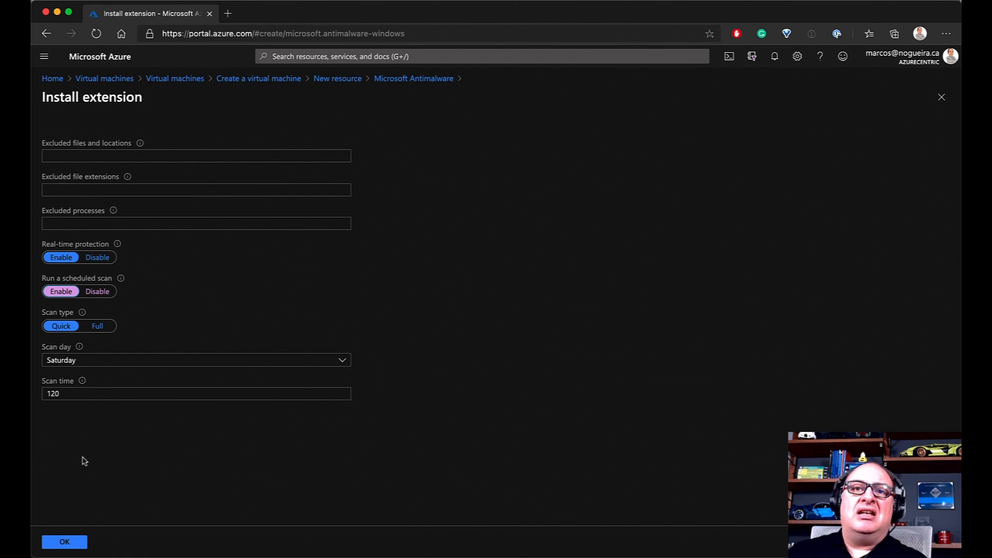
left_click(98, 325)
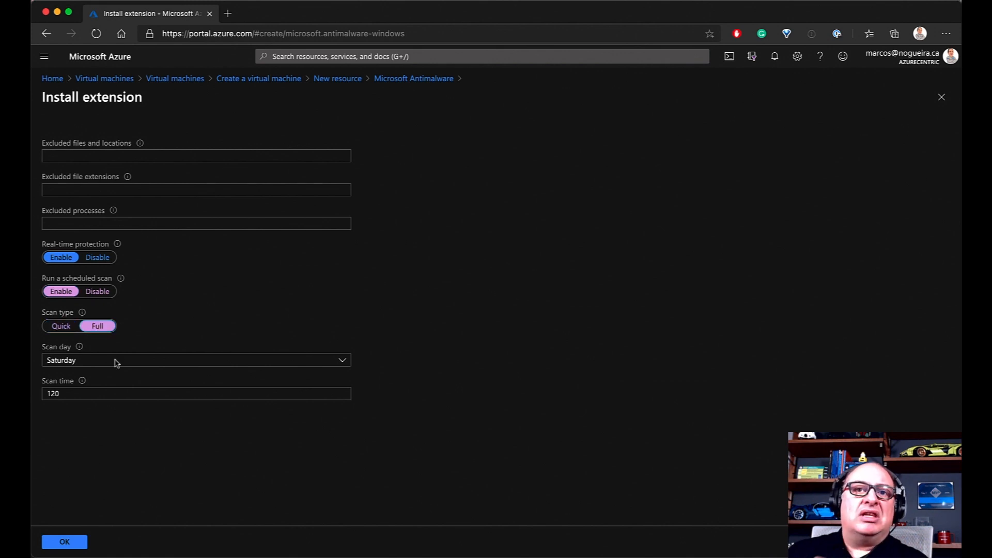
left_click(65, 542)
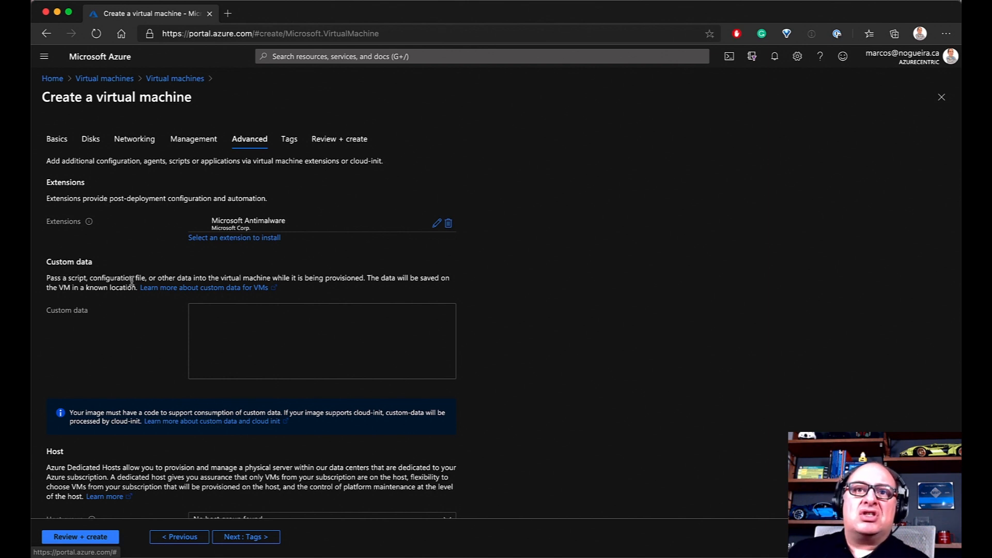
left_click(216, 324)
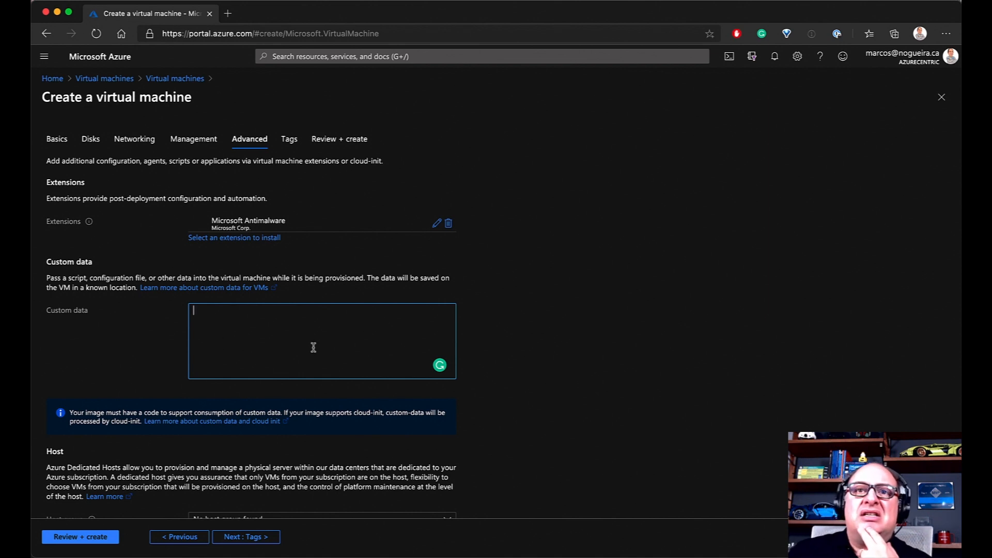
scroll(539, 342, "down", 5)
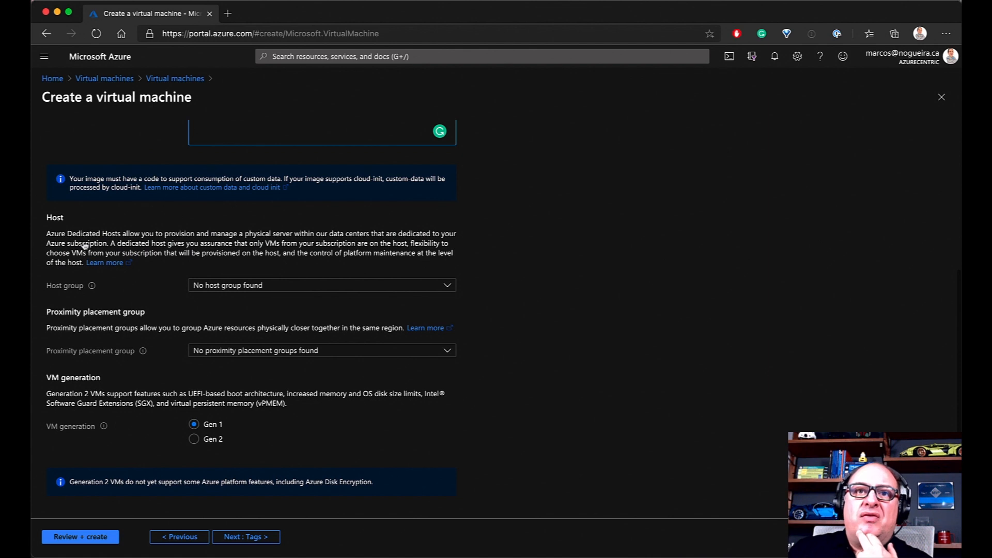
left_click(453, 290)
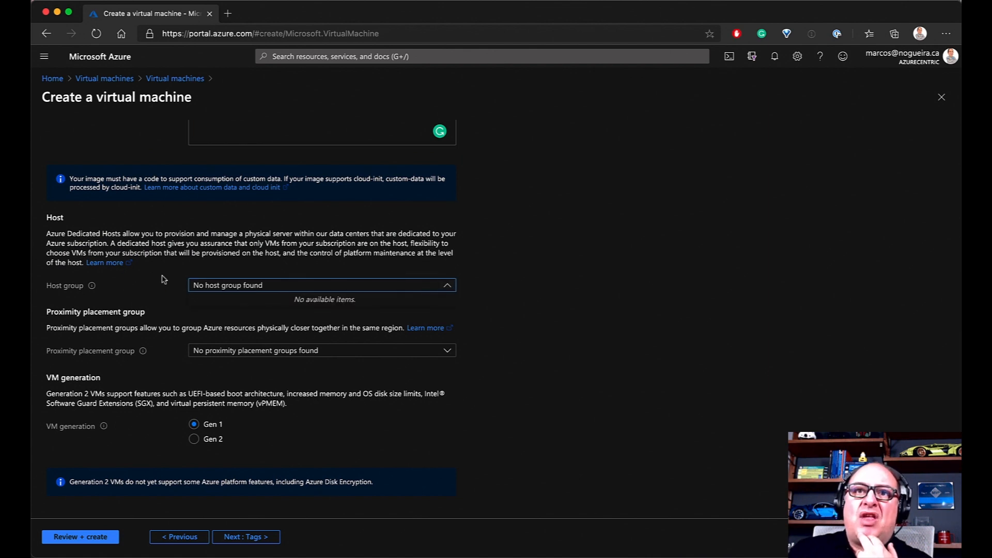
left_click_drag(51, 234, 122, 234)
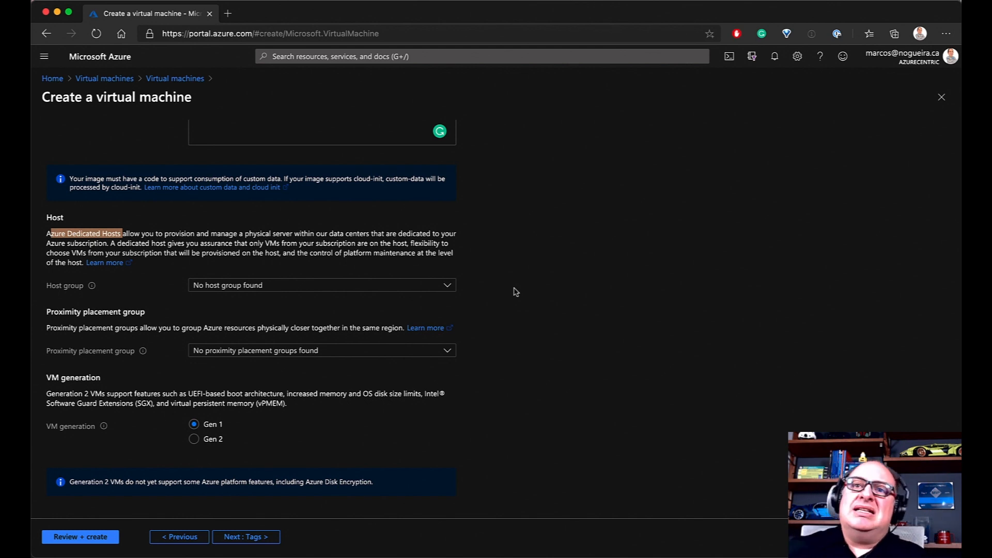
left_click(444, 286)
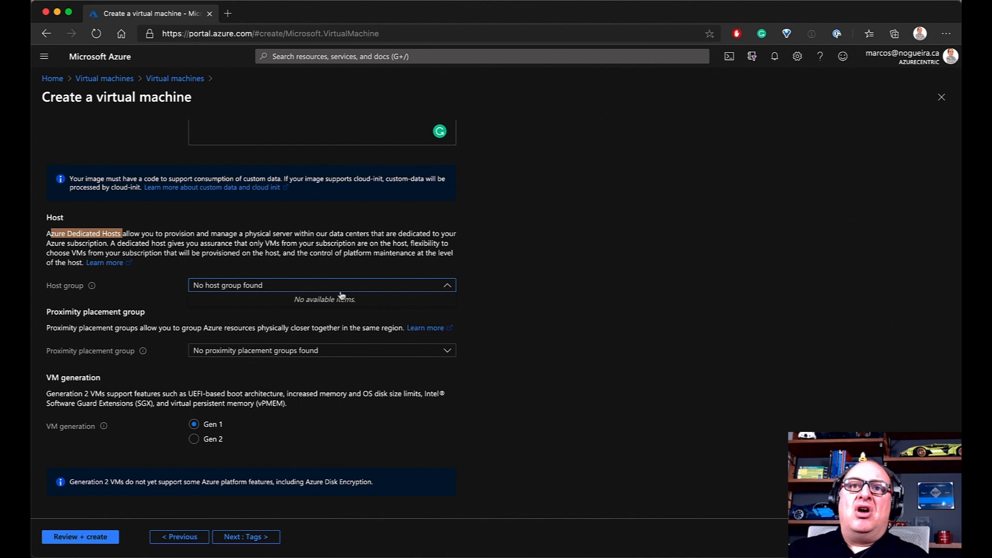
left_click(250, 289)
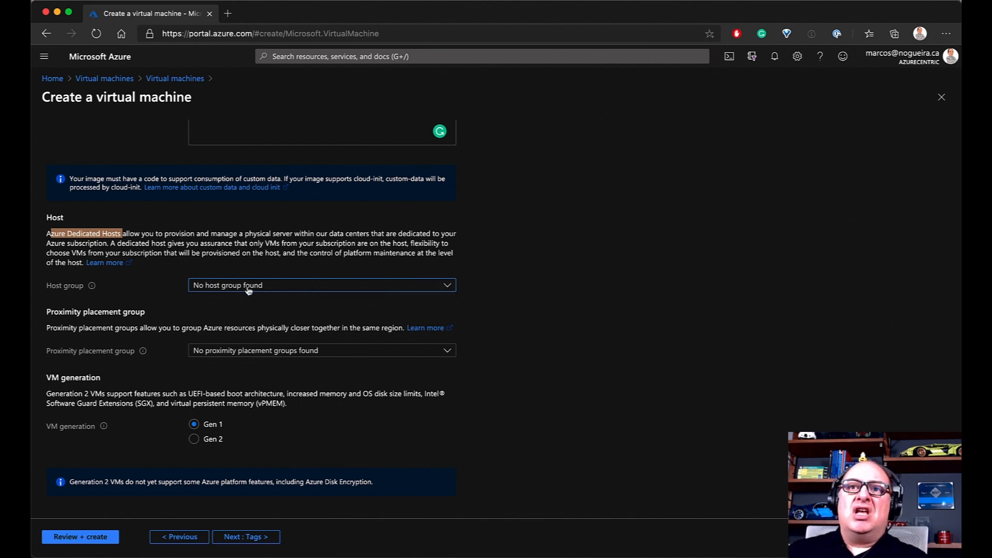
left_click(237, 288)
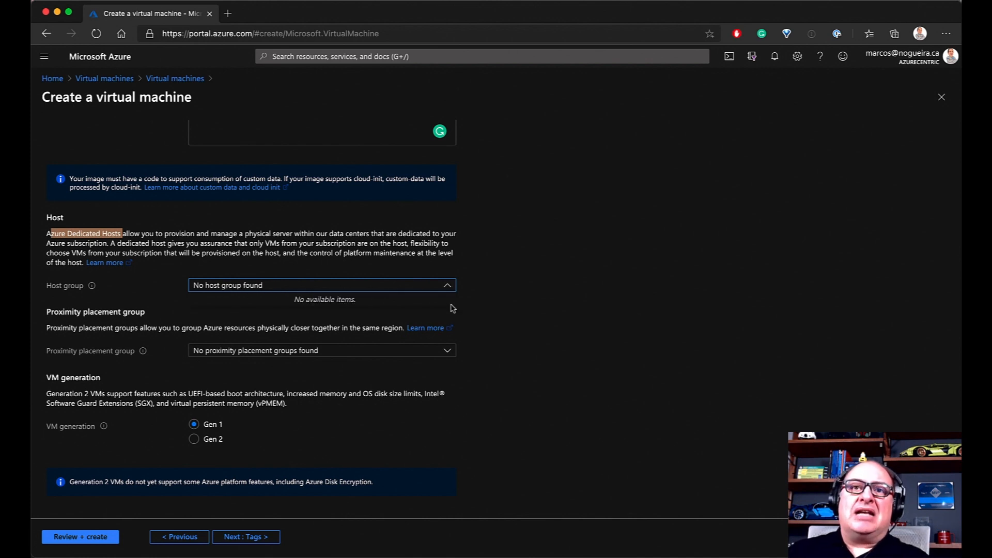
left_click(549, 311)
mouse_move(143, 351)
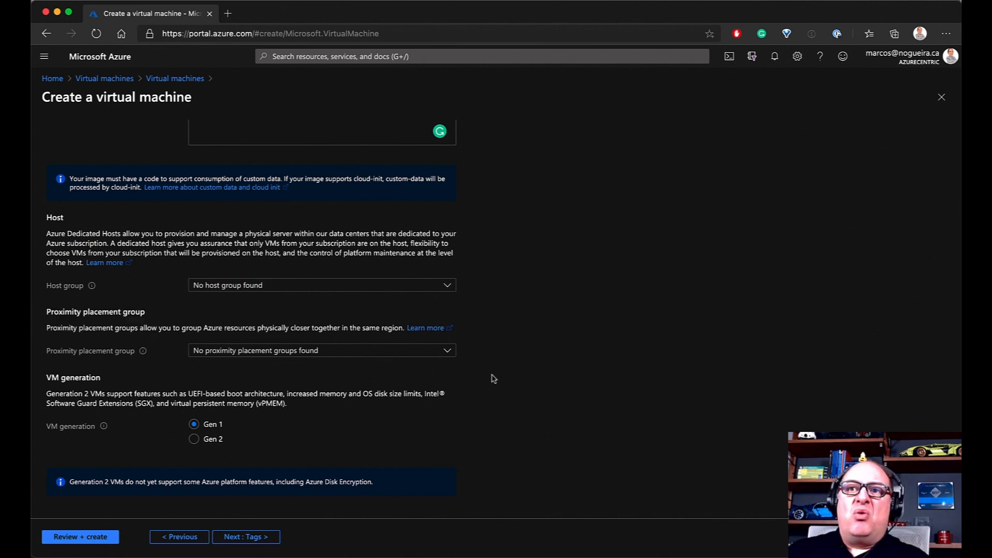
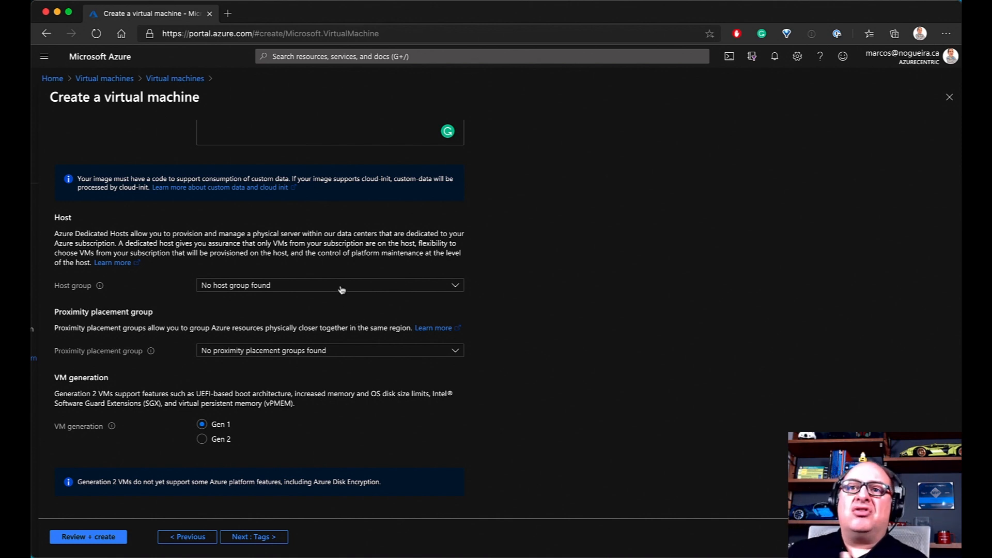
Leave the VM generation at Gen 1 on the Advanced tab and continue to Tags
scroll(450, 342, "up", 1)
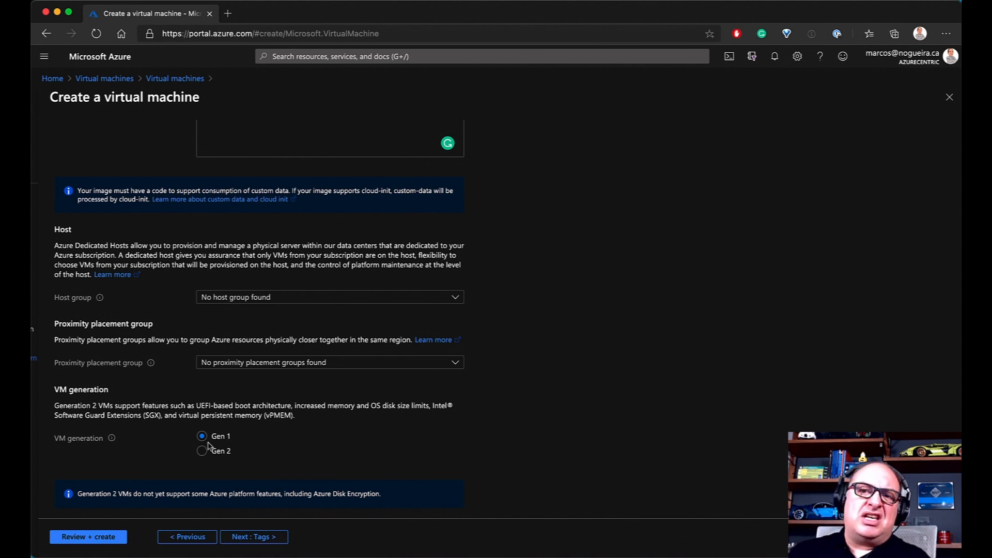
scroll(278, 441, "down", 1)
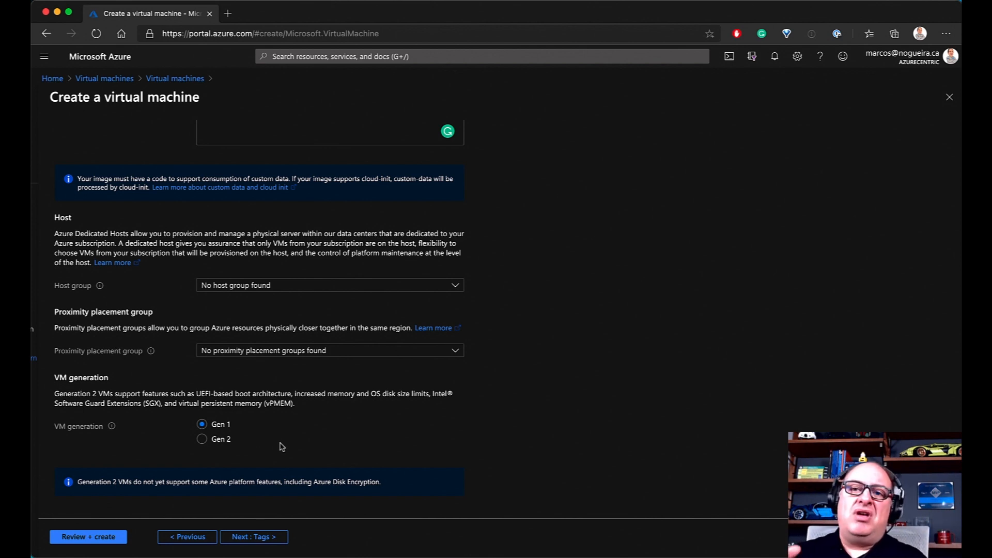
left_click(267, 540)
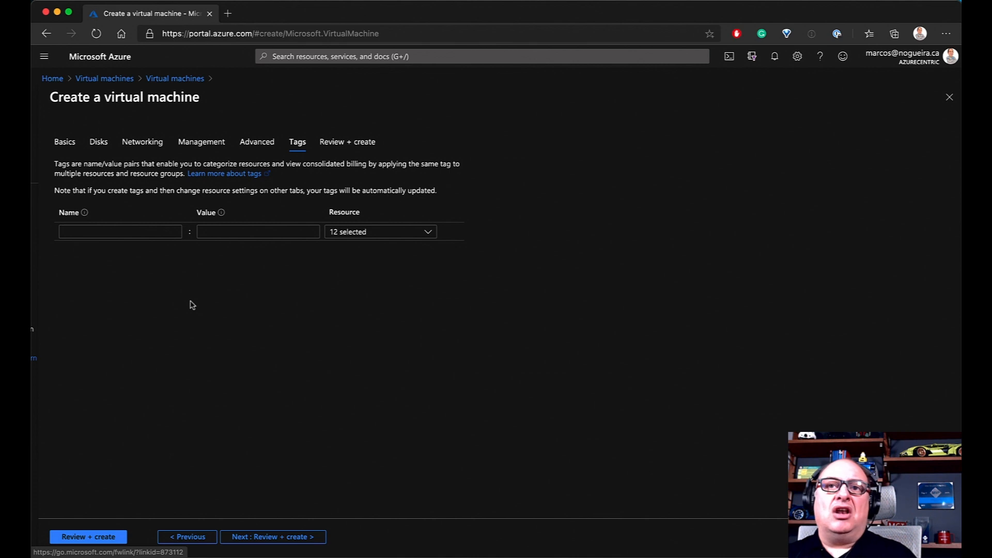
Add the tags Environment: Test and Role: Web
left_click(122, 232)
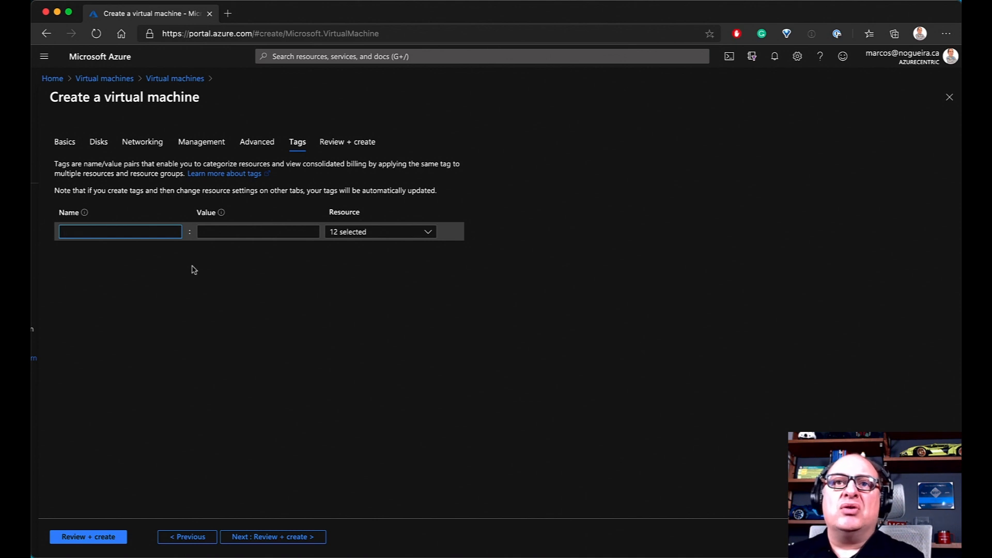
type("En")
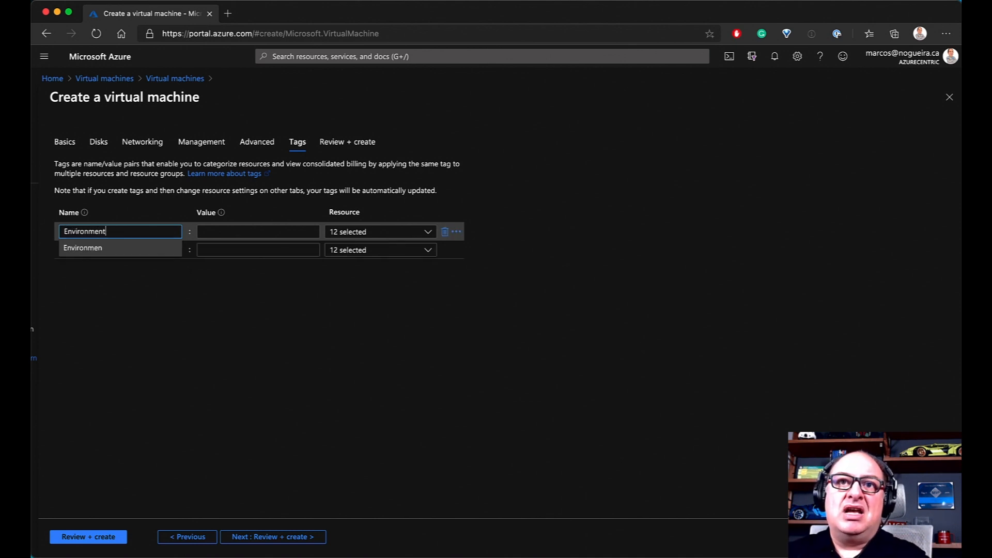
type("vironment")
left_click(268, 232)
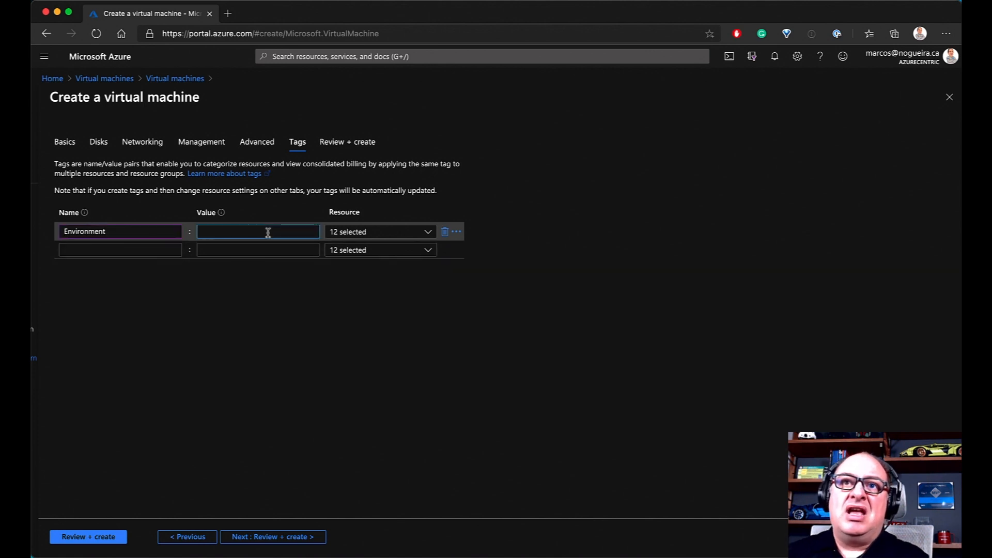
type("Test")
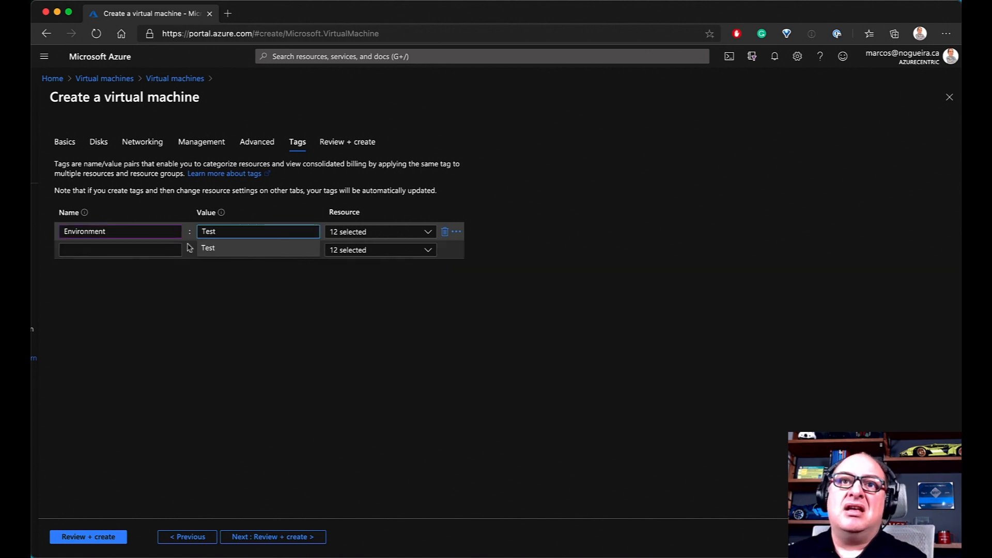
left_click(127, 249)
type("R")
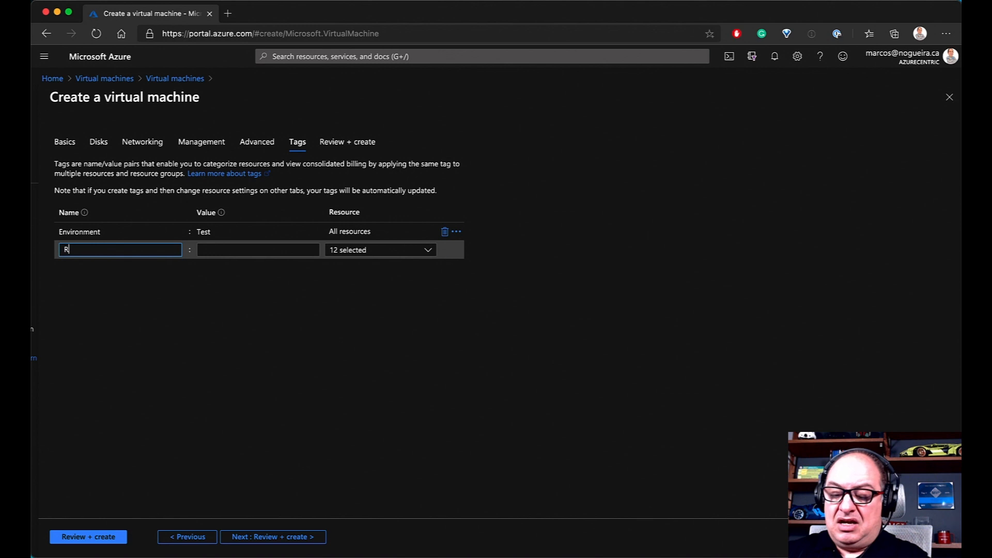
type("ole")
left_click(257, 250)
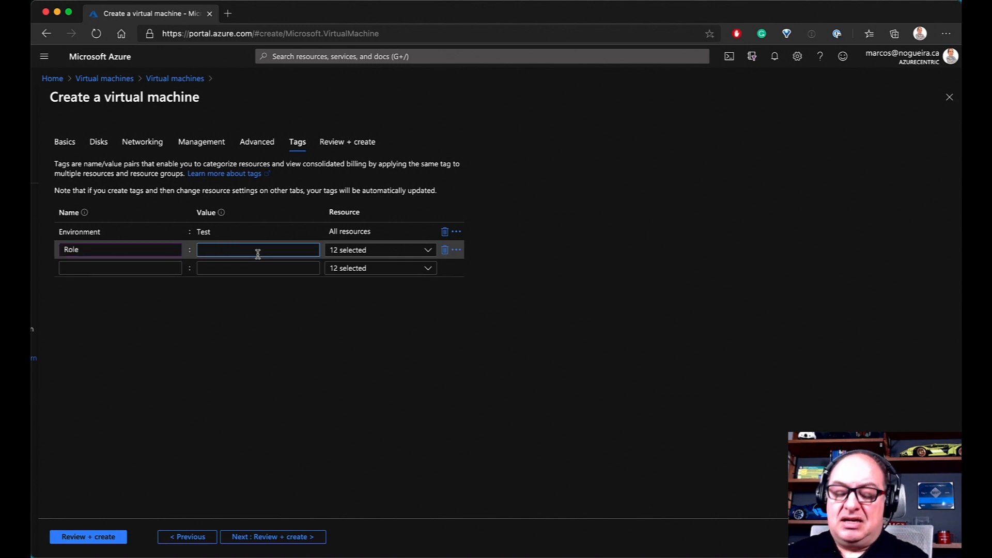
type("Web")
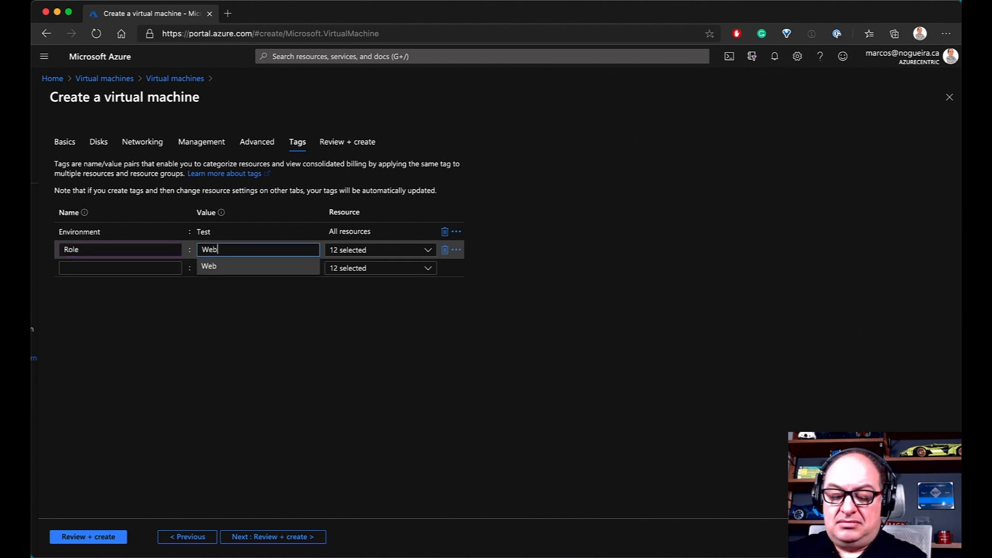
left_click(213, 272)
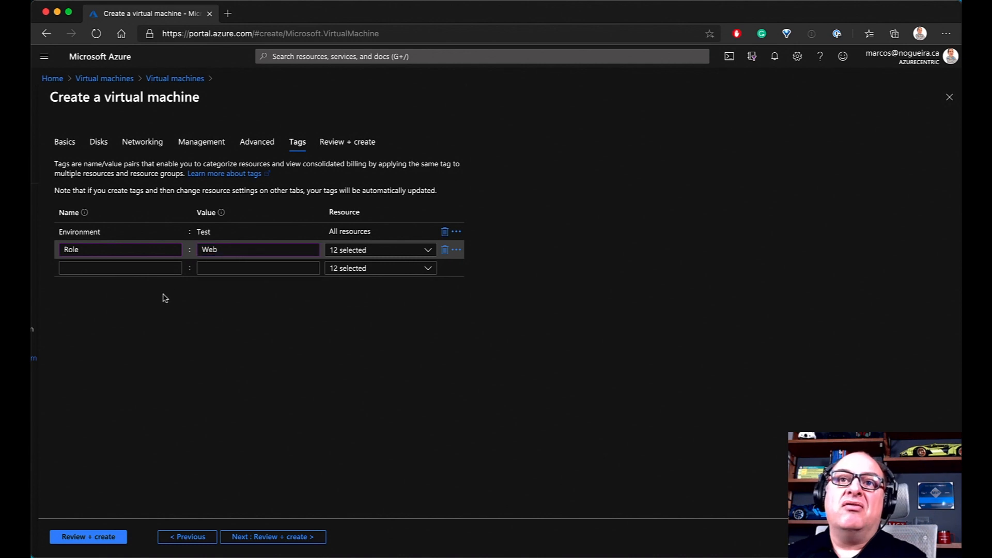
Add the OS: Windows tag and delete the unfinished Shutdown tag row
left_click(105, 267)
type("O")
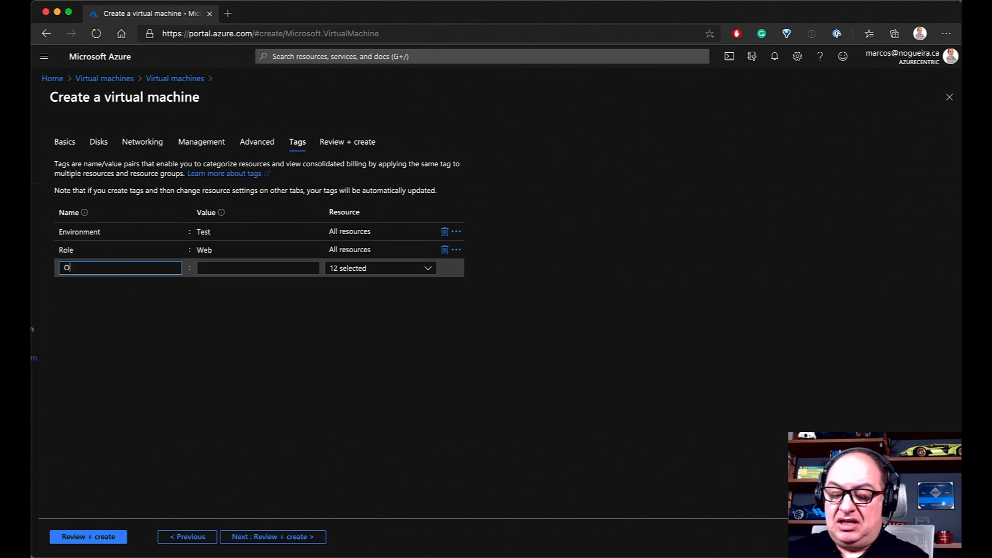
type("D")
left_click(217, 271)
type("Windows")
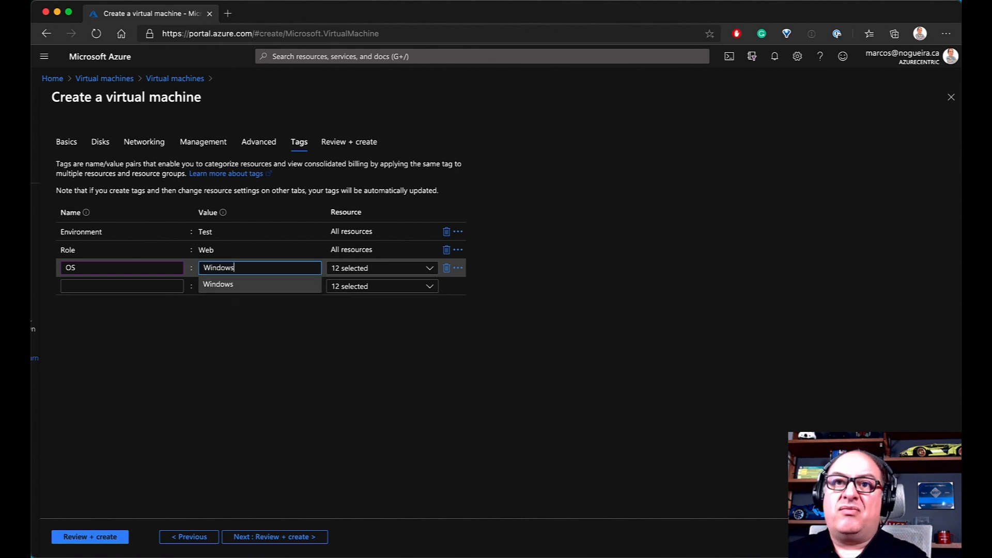
left_click(93, 287)
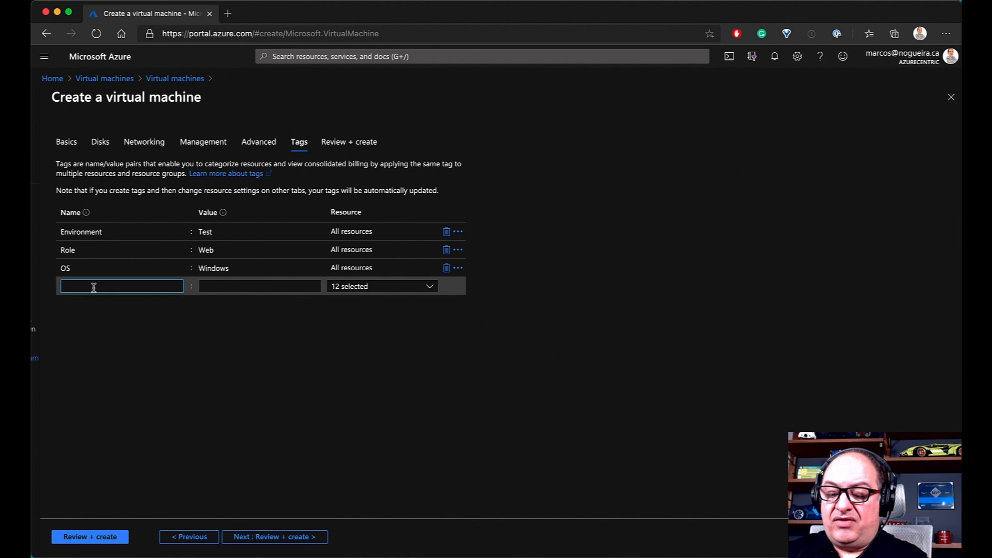
type("Shutdown")
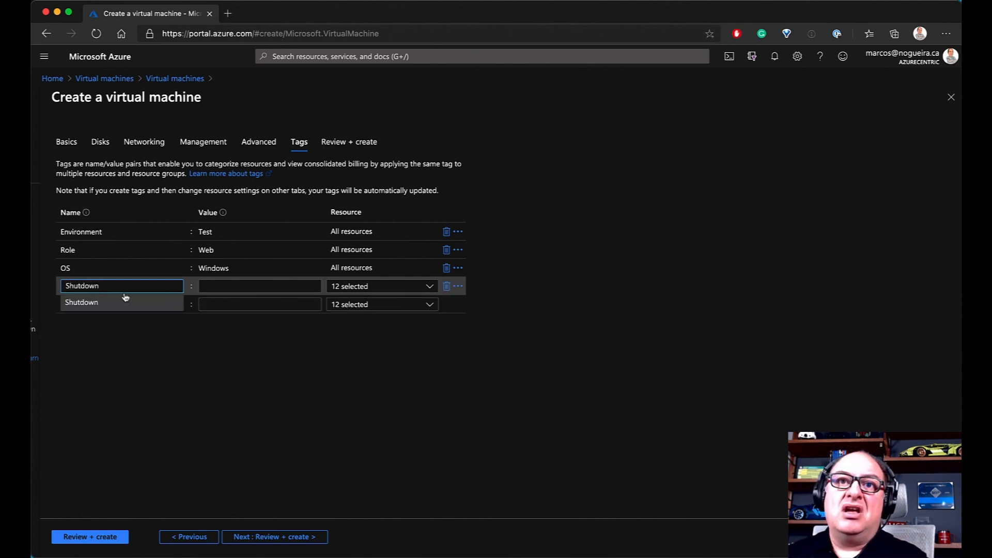
left_click(240, 286)
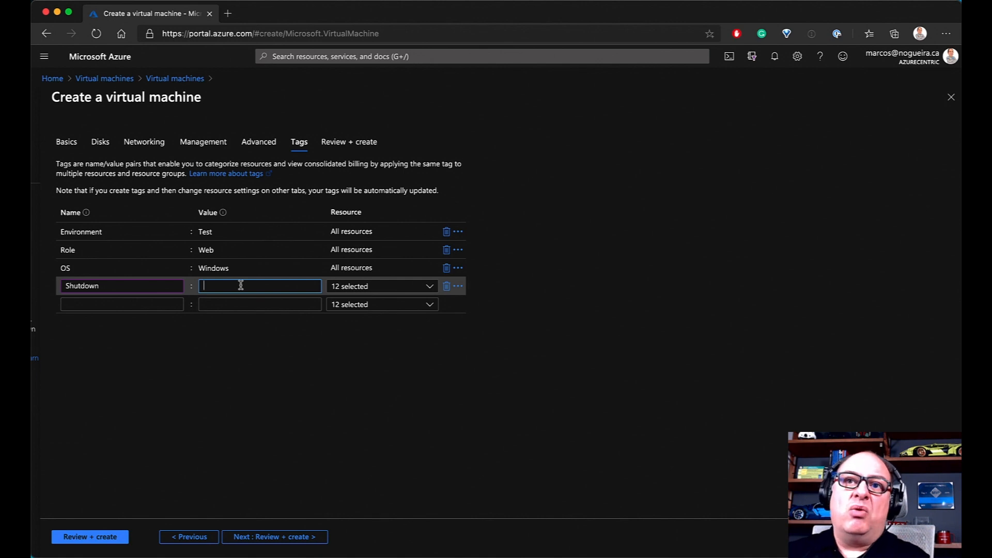
left_click(446, 287)
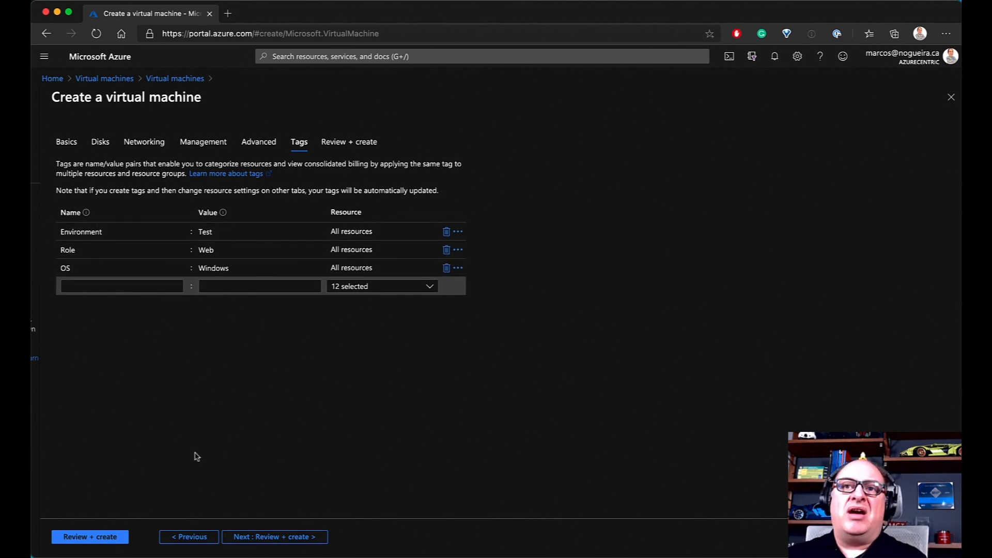
left_click(124, 234)
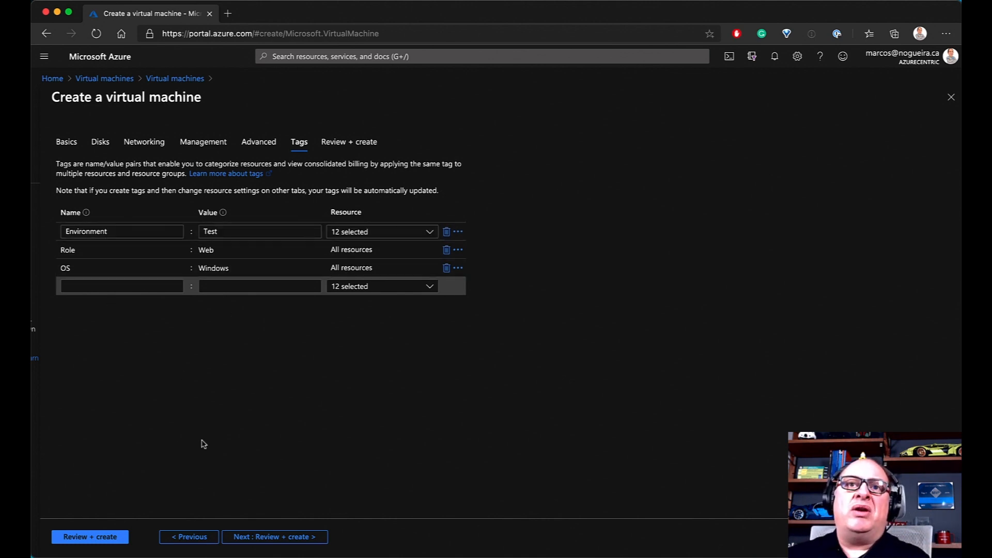
Go to Review + create and, once validation passes, scroll to the Tags summary
left_click(289, 538)
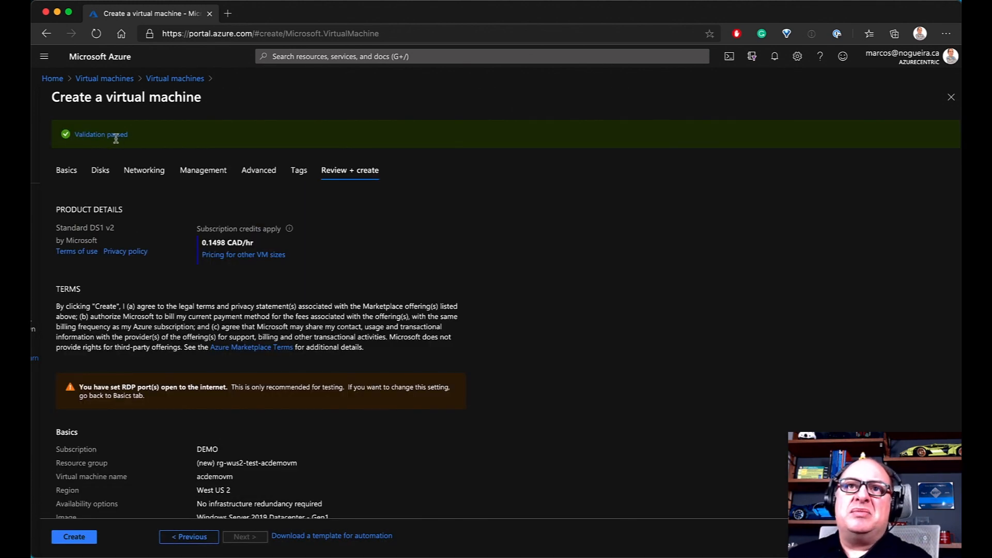
scroll(506, 416, "down", 6)
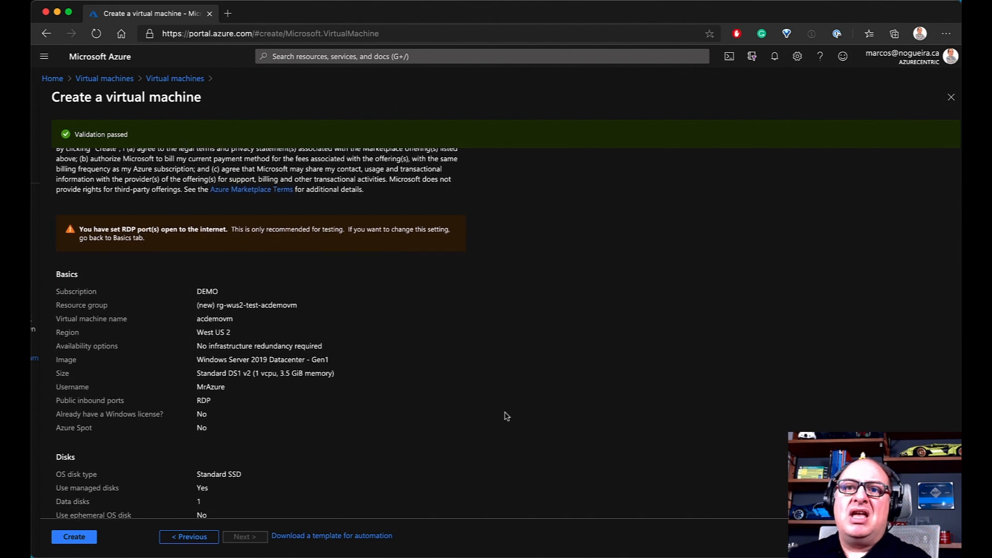
scroll(506, 416, "down", 6)
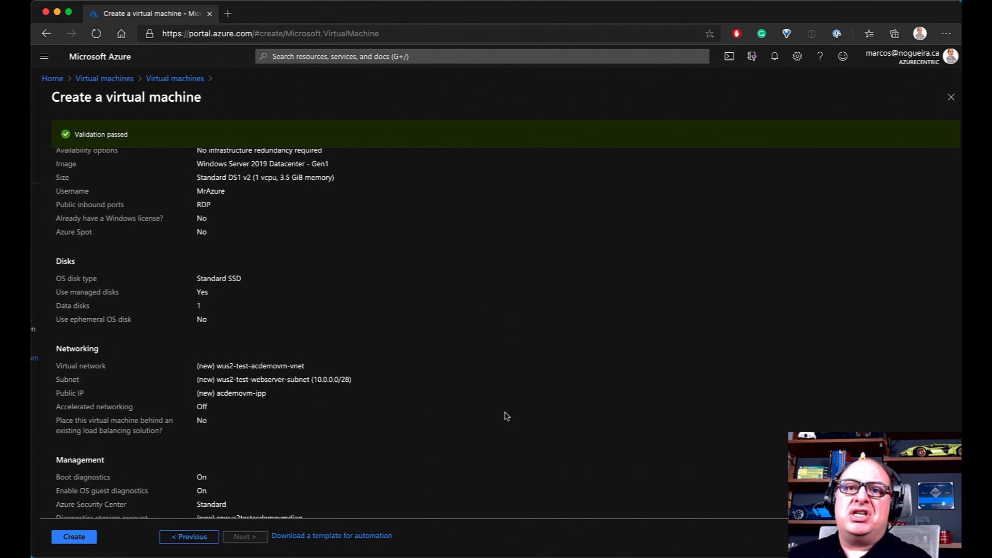
scroll(507, 416, "down", 6)
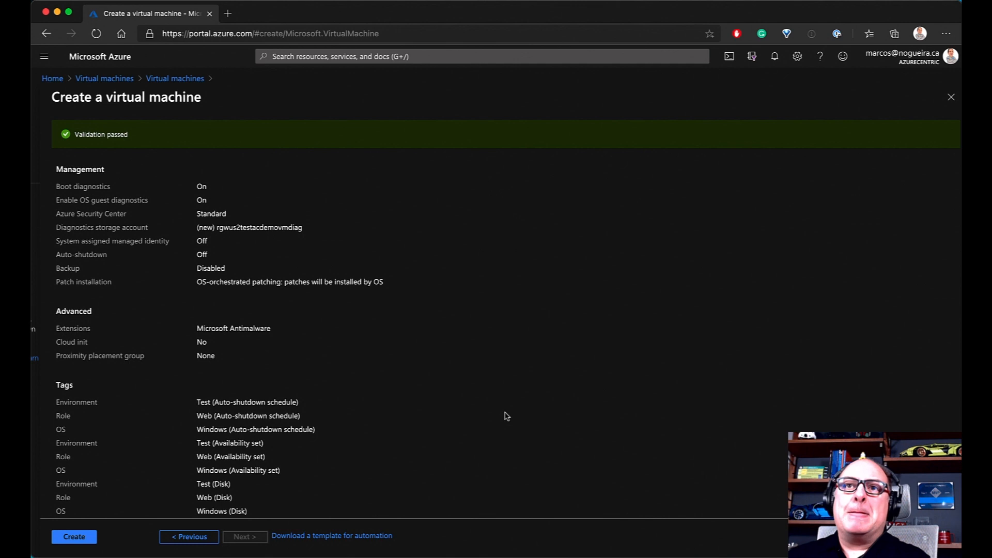
scroll(352, 367, "down", 1)
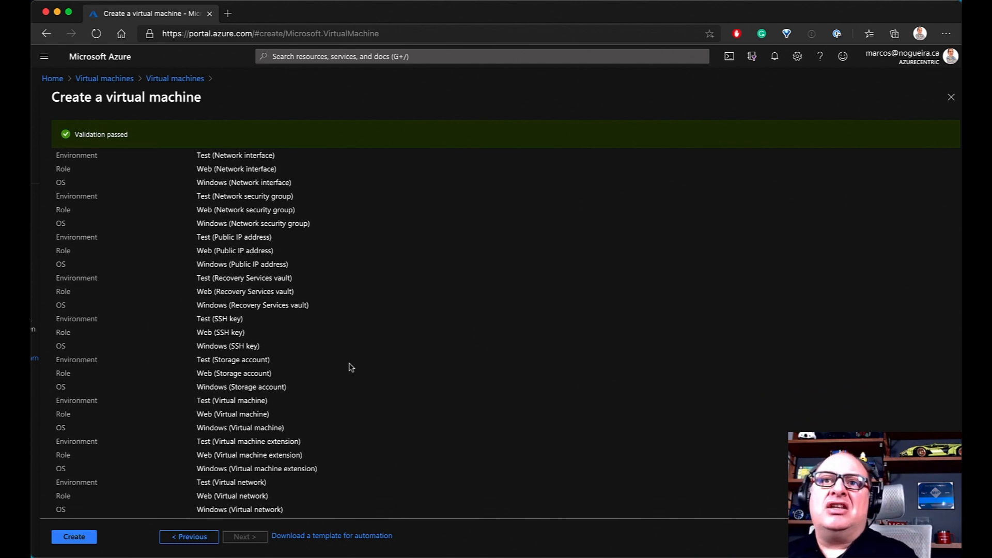
scroll(350, 368, "down", 1)
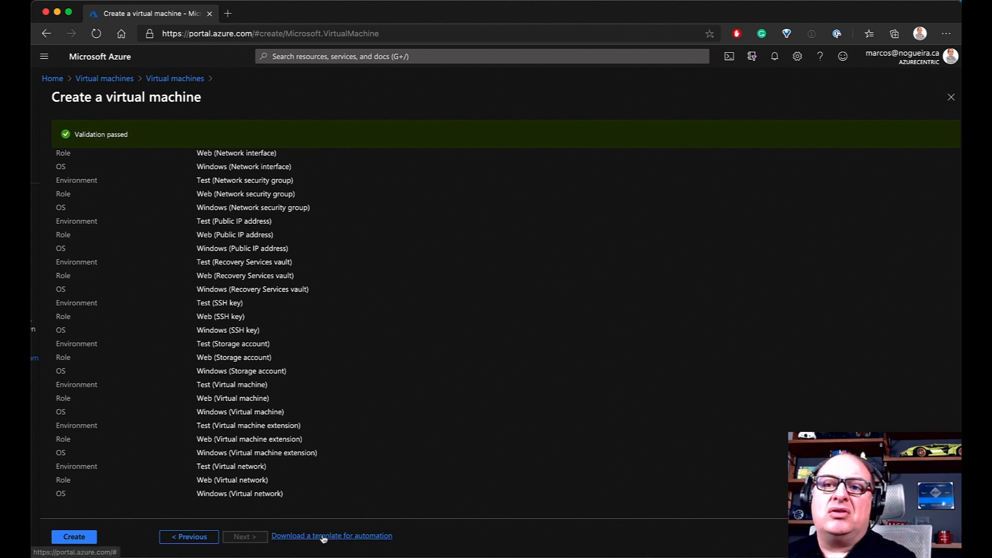
left_click(353, 538)
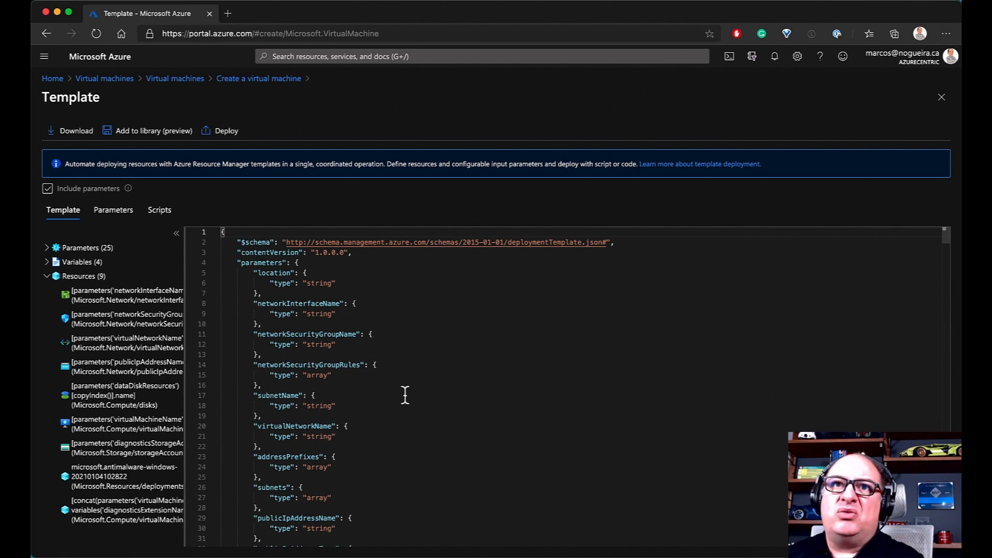
scroll(404, 396, "down", 5)
scroll(406, 395, "down", 20)
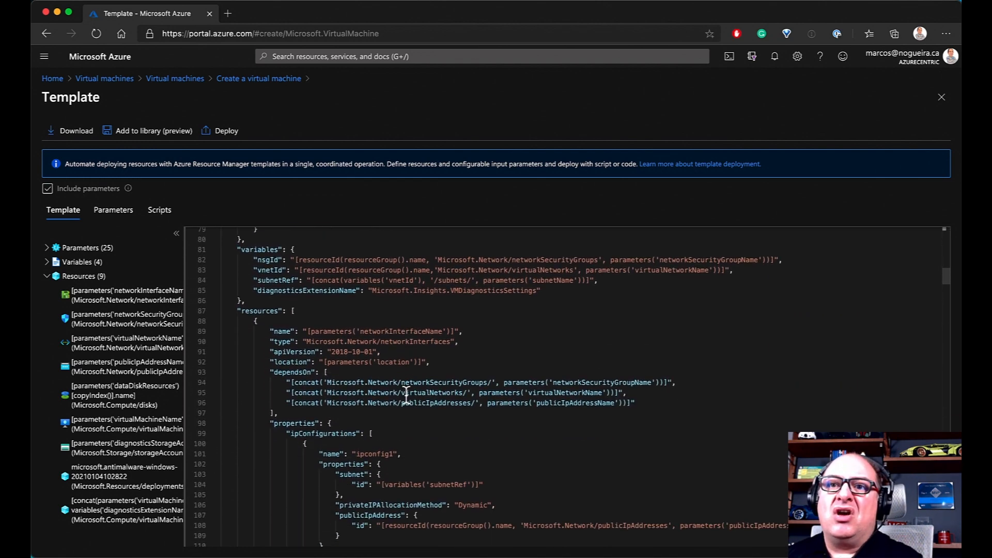
scroll(407, 395, "down", 20)
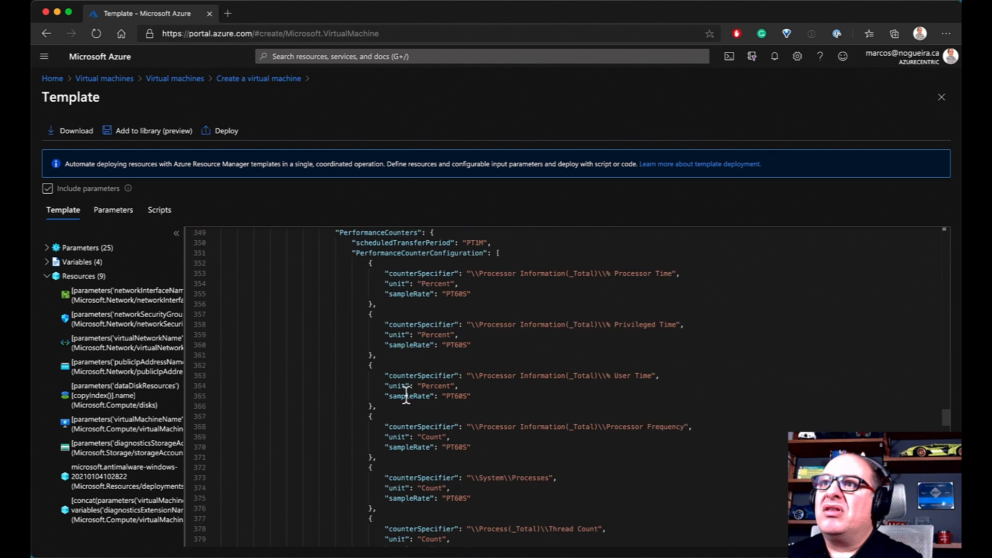
scroll(407, 395, "down", 20)
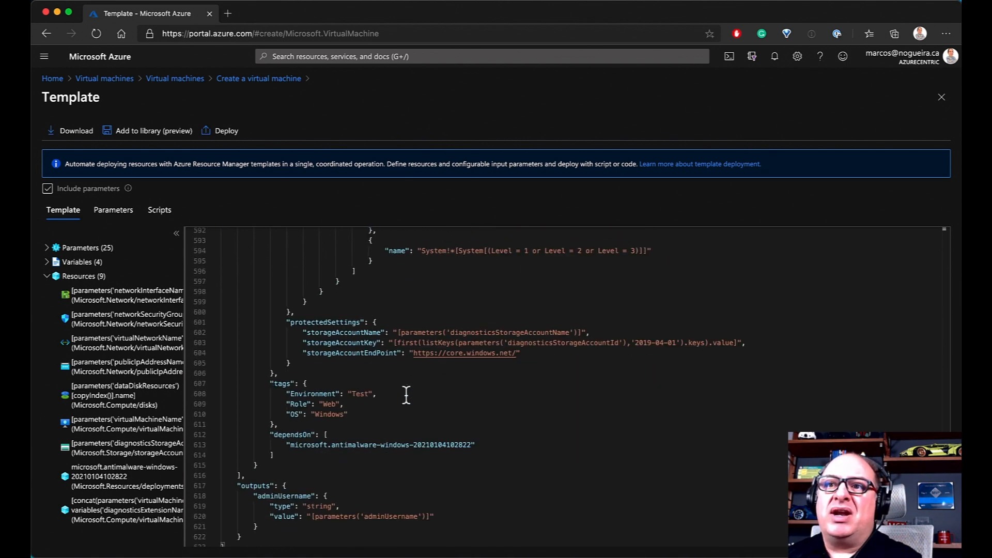
scroll(406, 396, "up", 20)
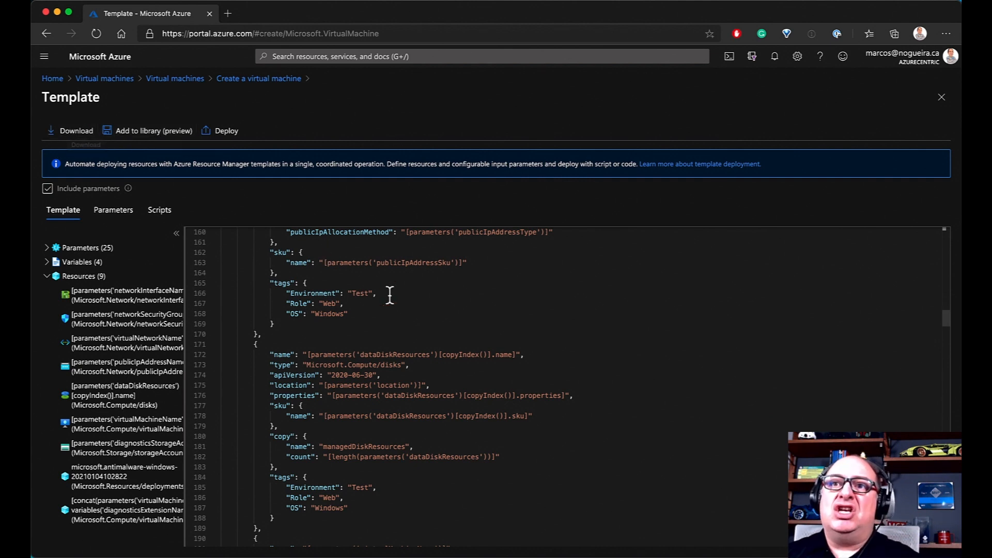
scroll(373, 314, "down", 1)
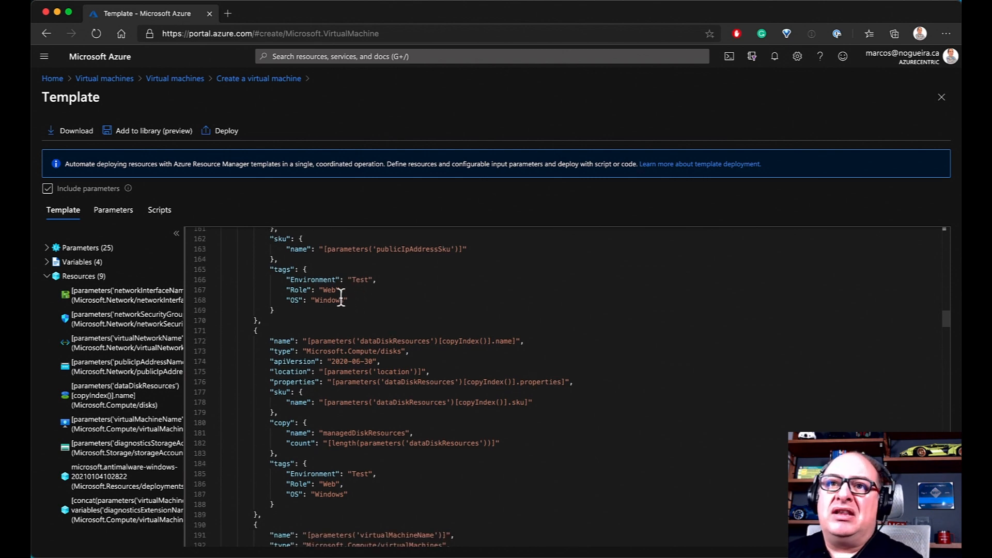
scroll(408, 307, "up", 3)
scroll(407, 307, "up", 8)
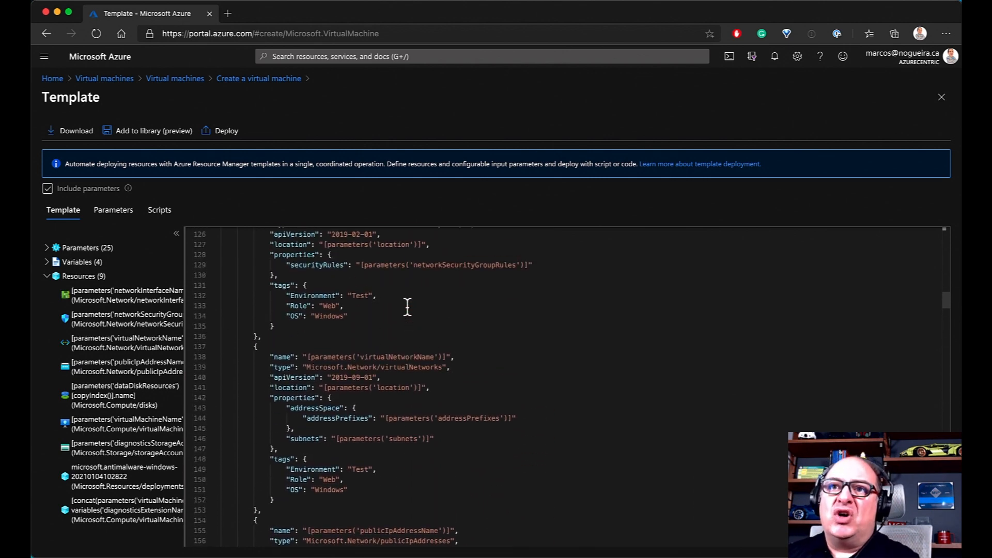
scroll(408, 307, "up", 3)
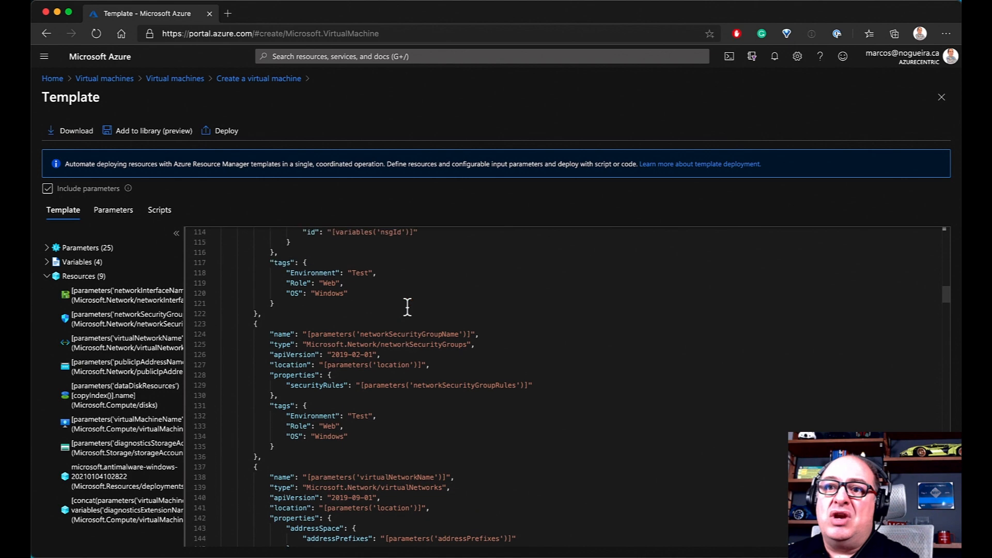
scroll(408, 372, "up", 5)
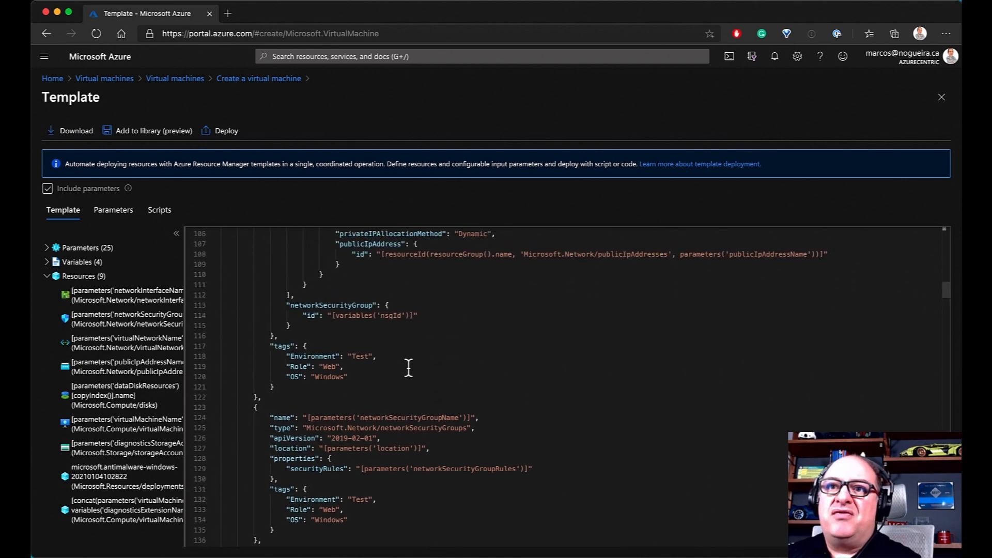
scroll(412, 379, "down", 6)
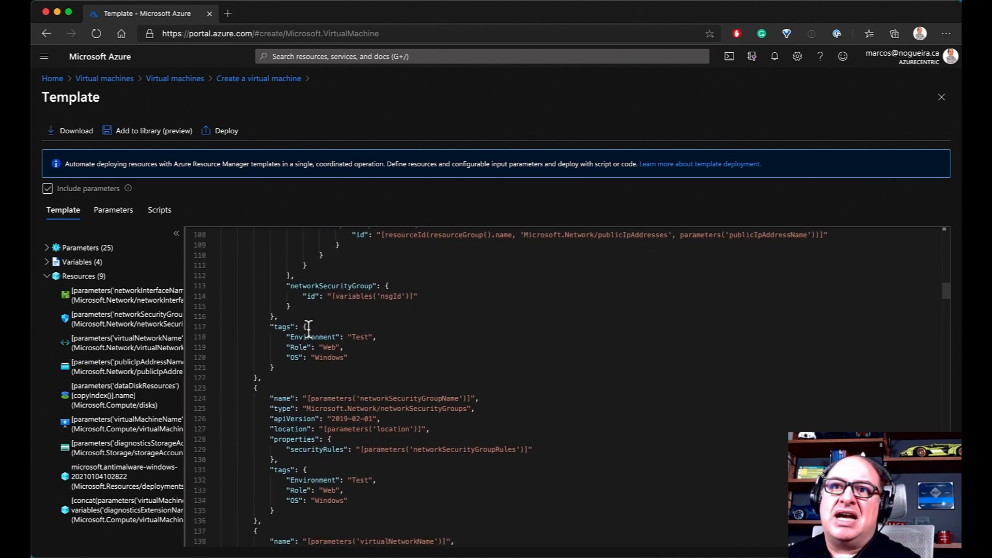
scroll(473, 343, "up", 9)
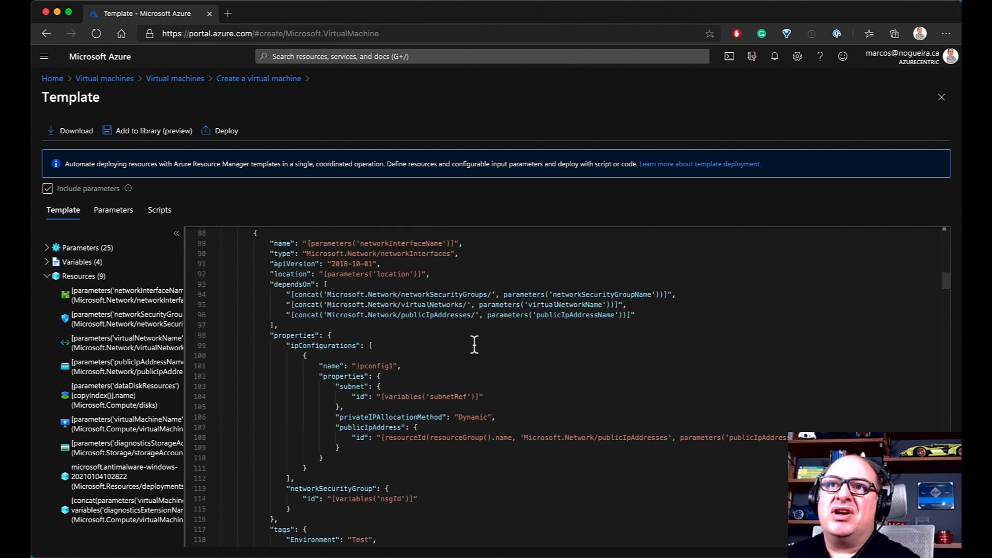
scroll(473, 344, "up", 17)
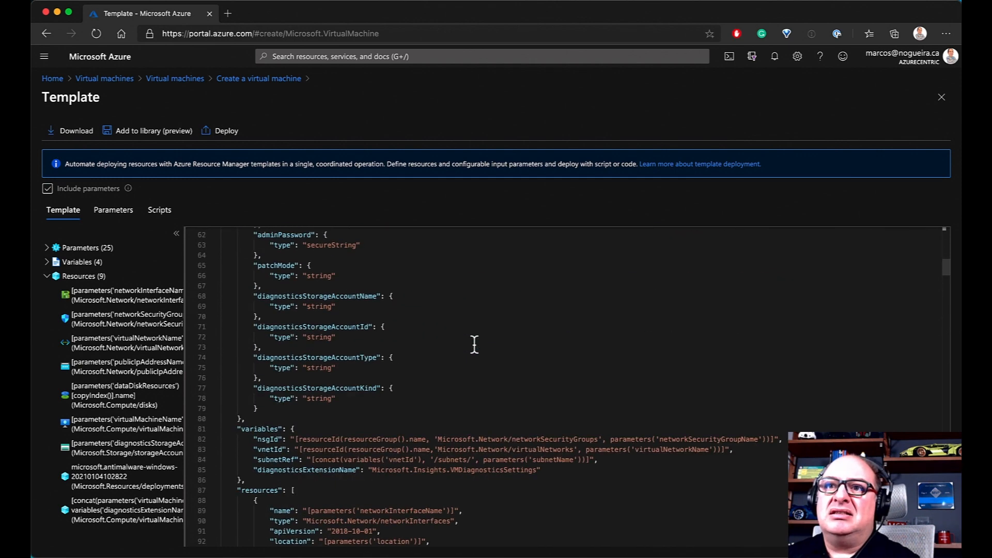
scroll(474, 345, "up", 9)
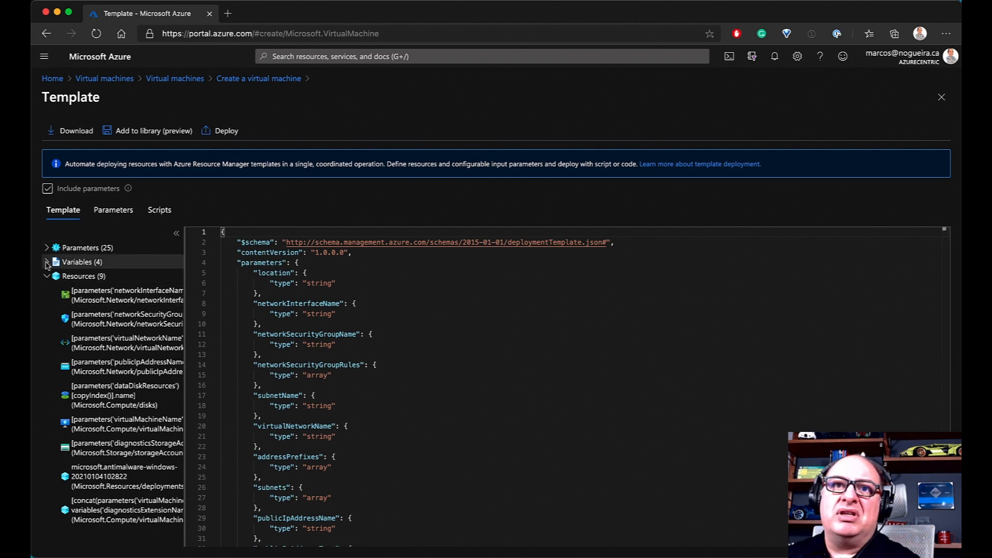
left_click(78, 262)
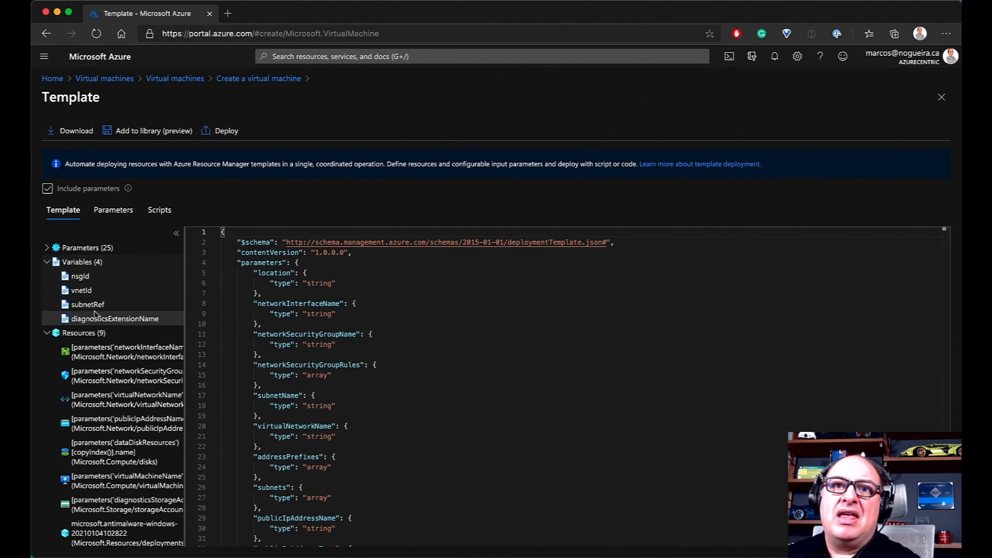
left_click(82, 291)
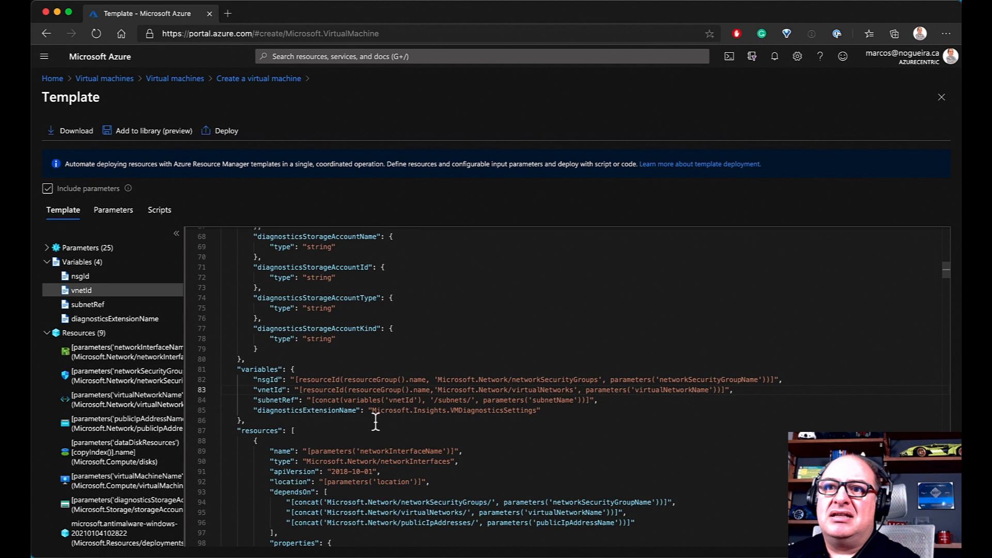
left_click(50, 248)
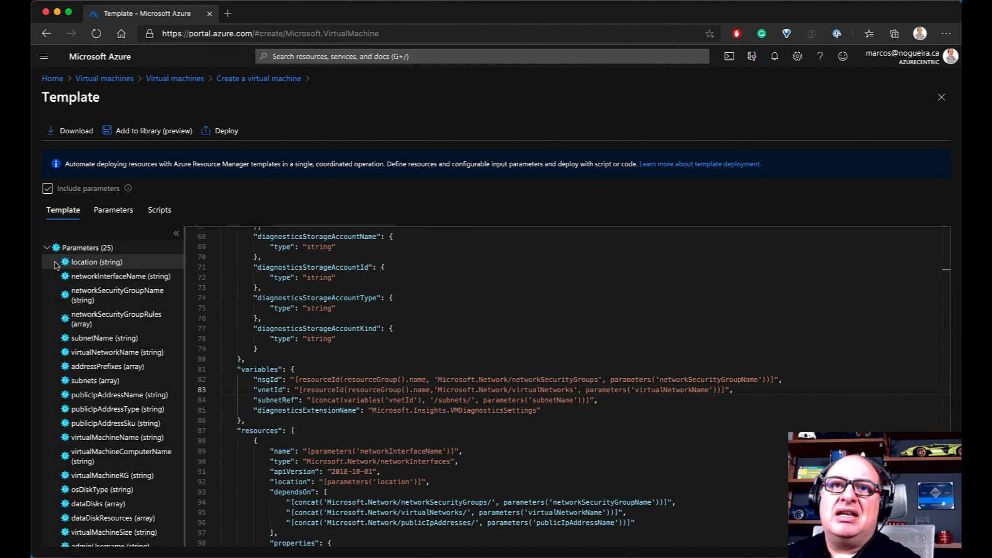
left_click(101, 263)
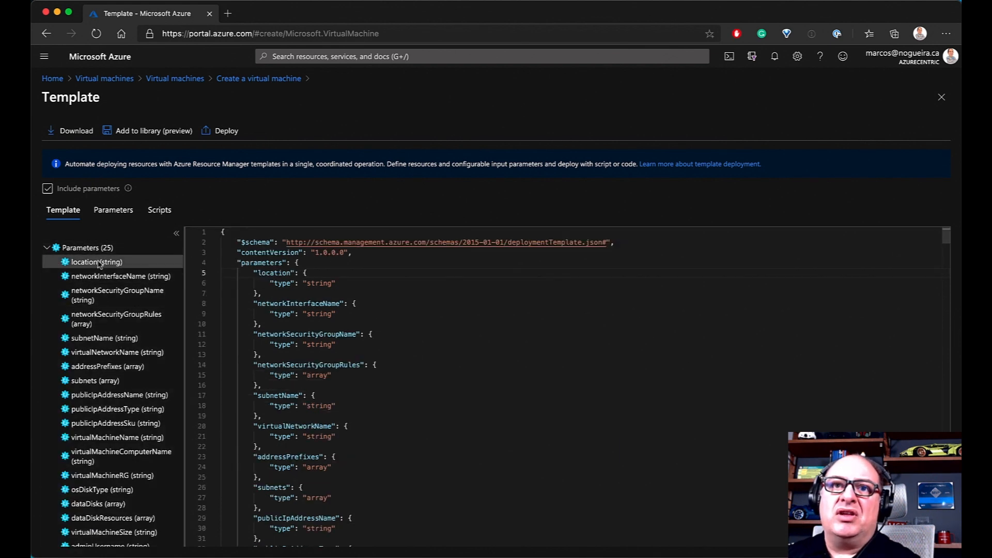
left_click(118, 381)
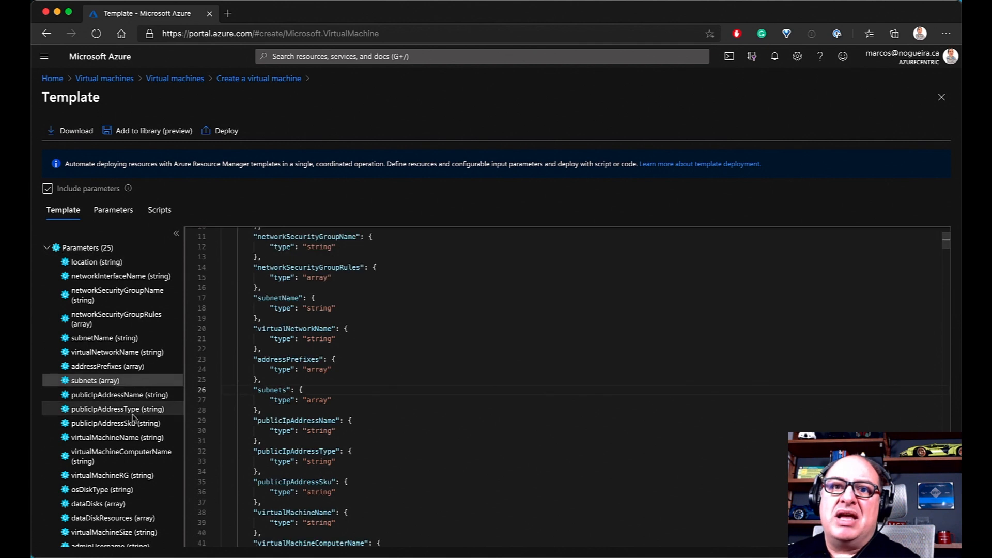
left_click(136, 491)
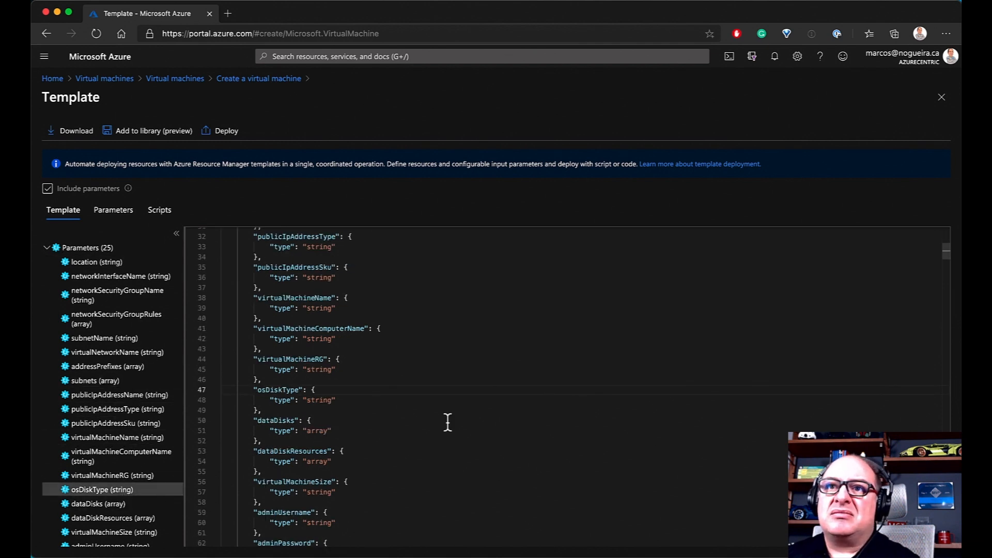
scroll(108, 429, "down", 3)
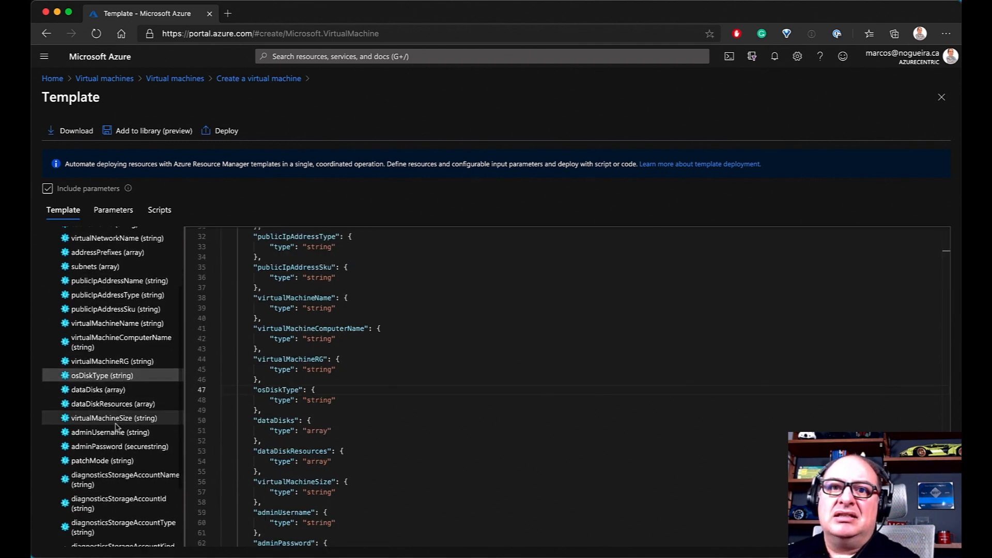
scroll(88, 304, "up", 3)
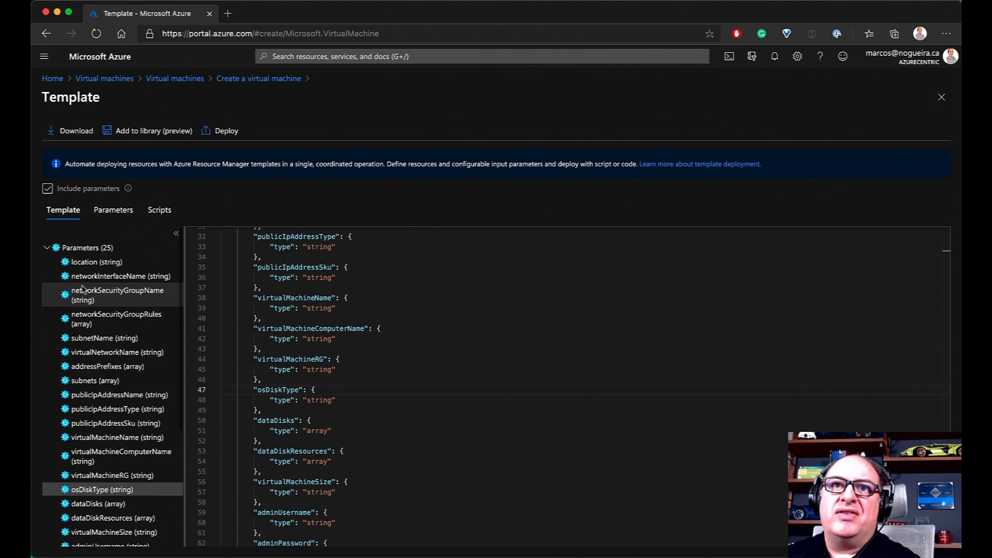
left_click(46, 248)
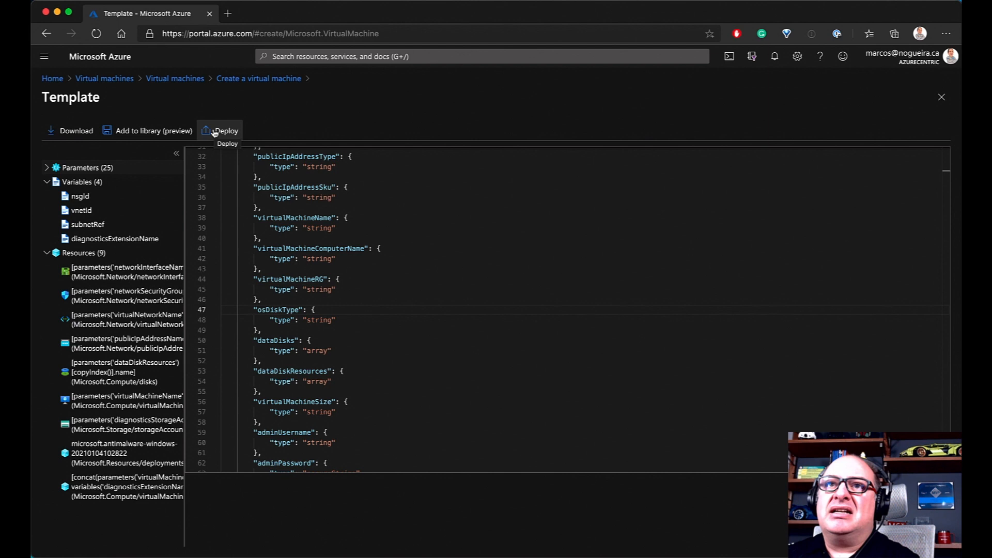
Close the Template blade and submit the VM for creation
left_click(267, 79)
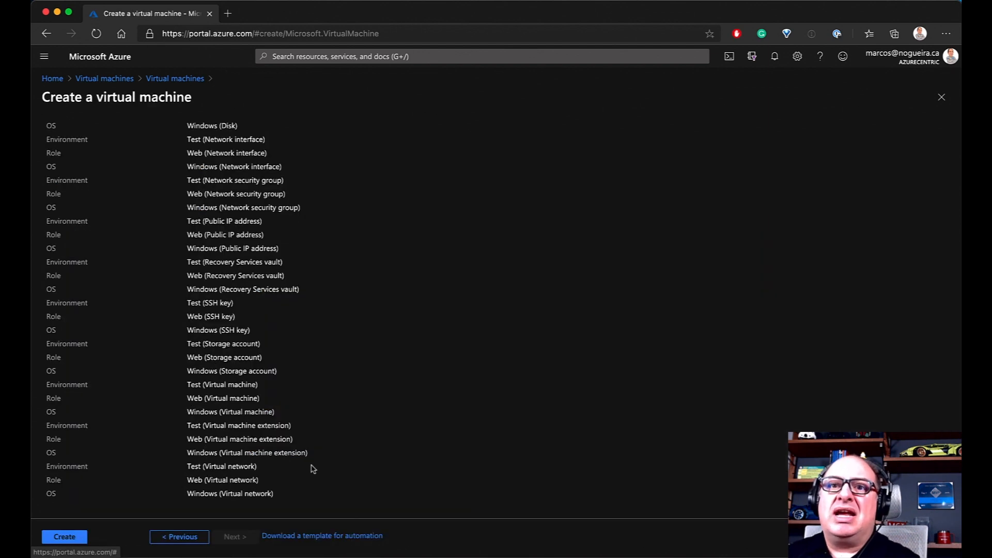
left_click(65, 536)
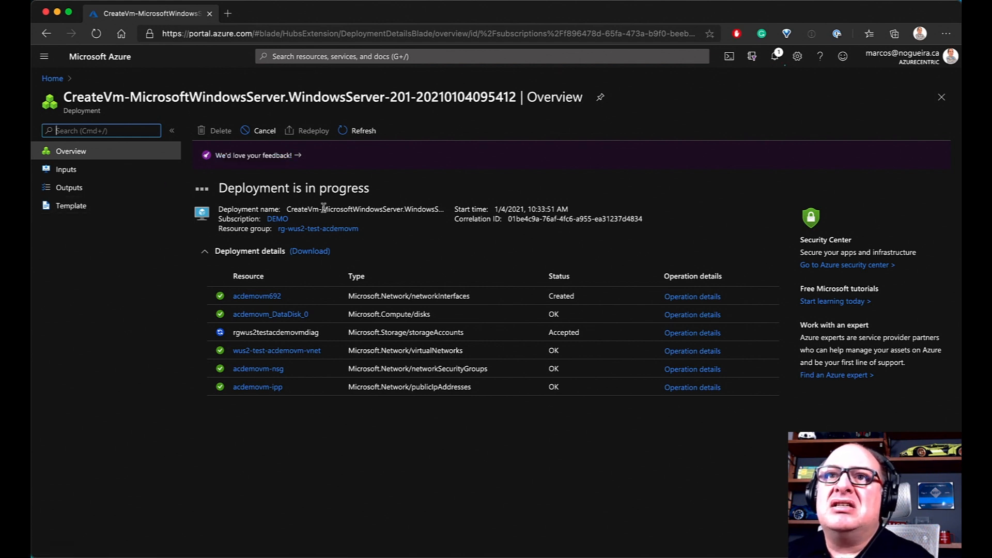
Check the rg-wus2-test-acdemovm resource group, then reopen the in-progress deployment's details
left_click(312, 229)
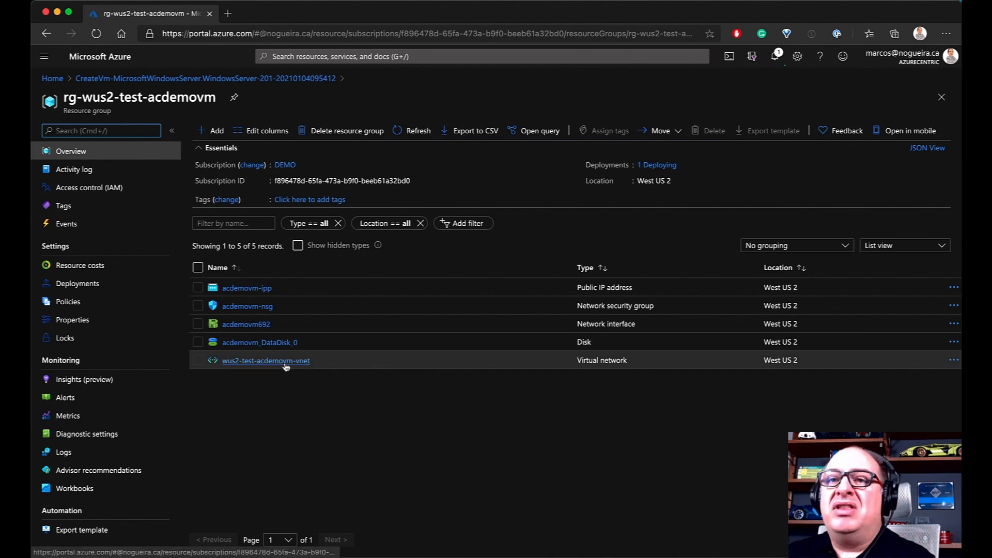
left_click(418, 130)
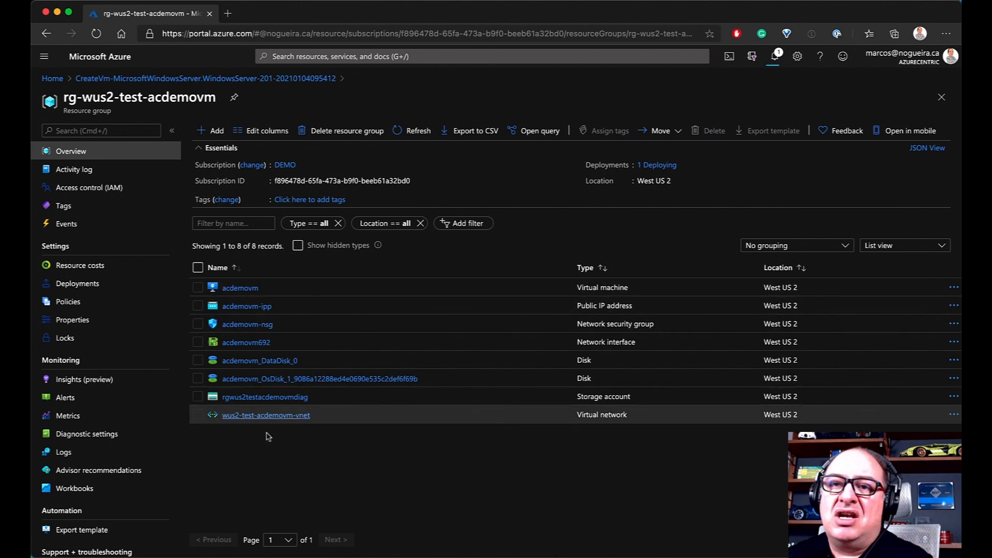
left_click(778, 60)
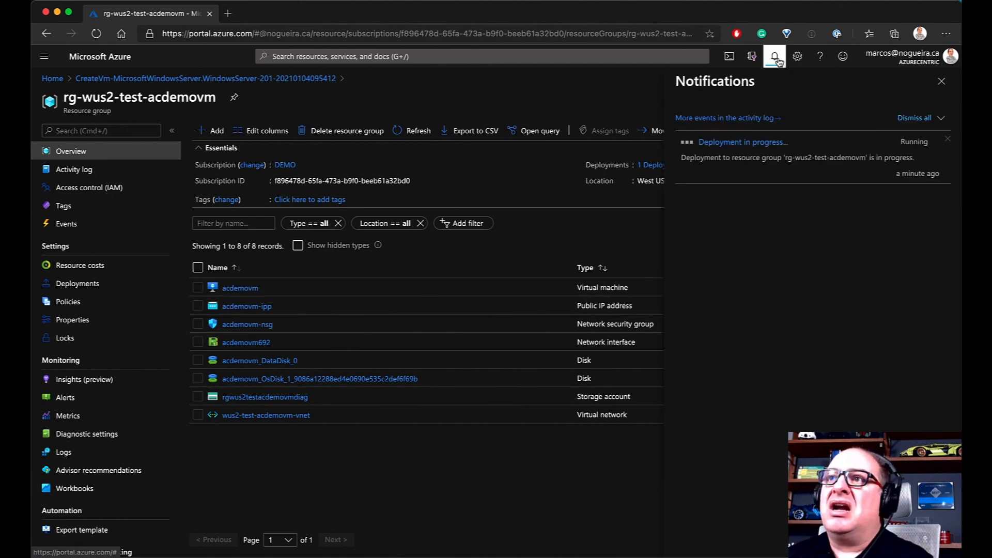
left_click(744, 143)
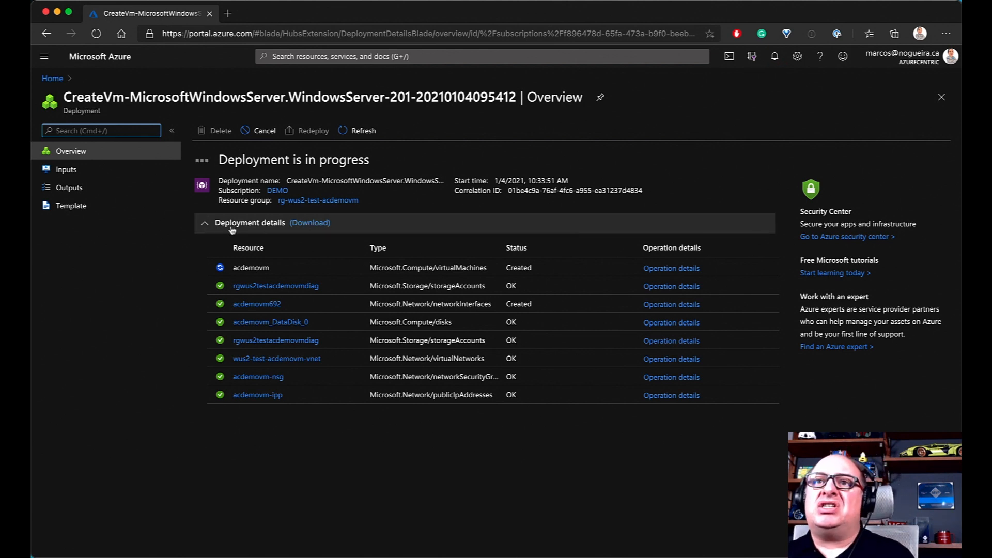
Check the deployment notification, then go to the Virtual machines list
left_click(775, 58)
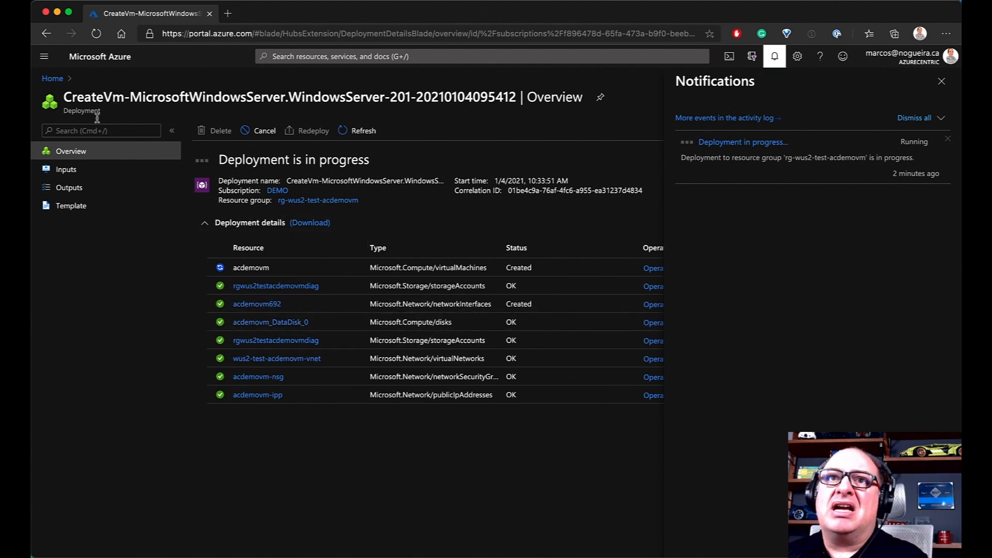
left_click(44, 56)
left_click(78, 205)
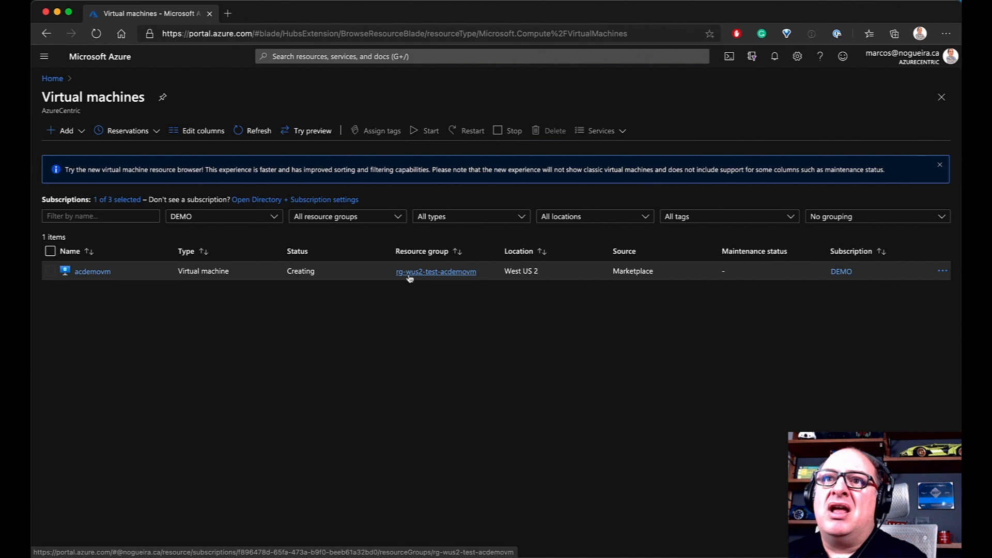
Open acdemovm and review its public IP 20.72.200.66, Standard DS1 v2 size and three tags
left_click(90, 272)
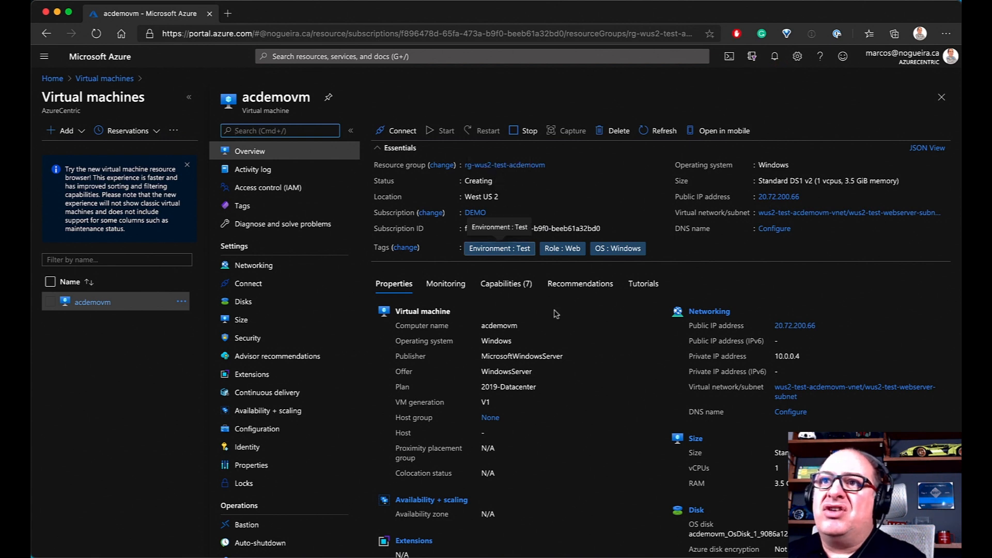
scroll(578, 460, "down", 2)
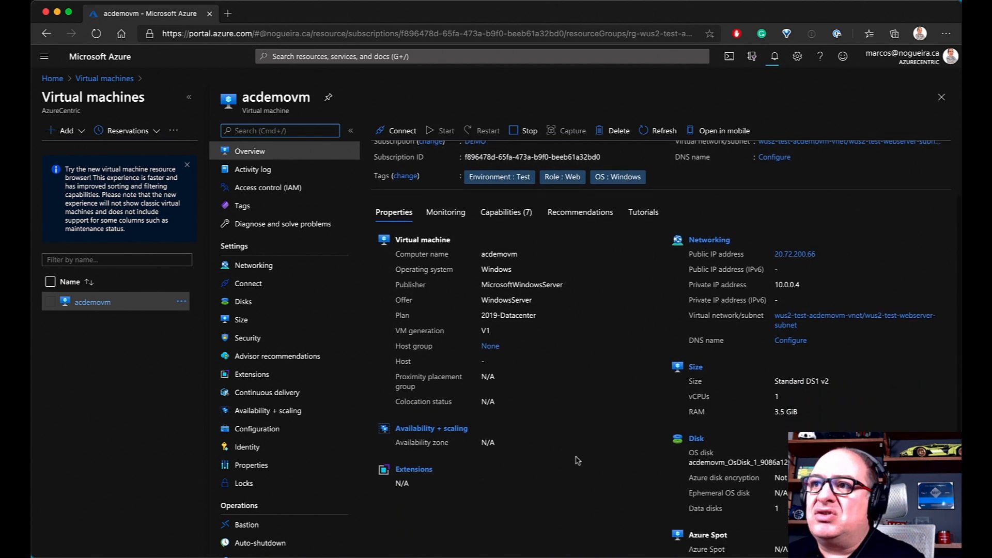
scroll(578, 460, "up", 2)
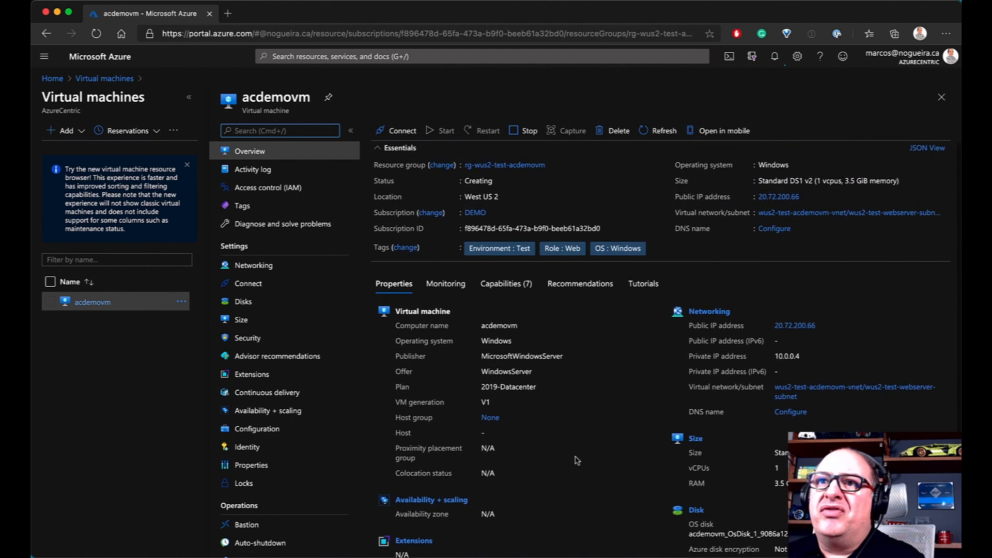
scroll(554, 341, "down", 2)
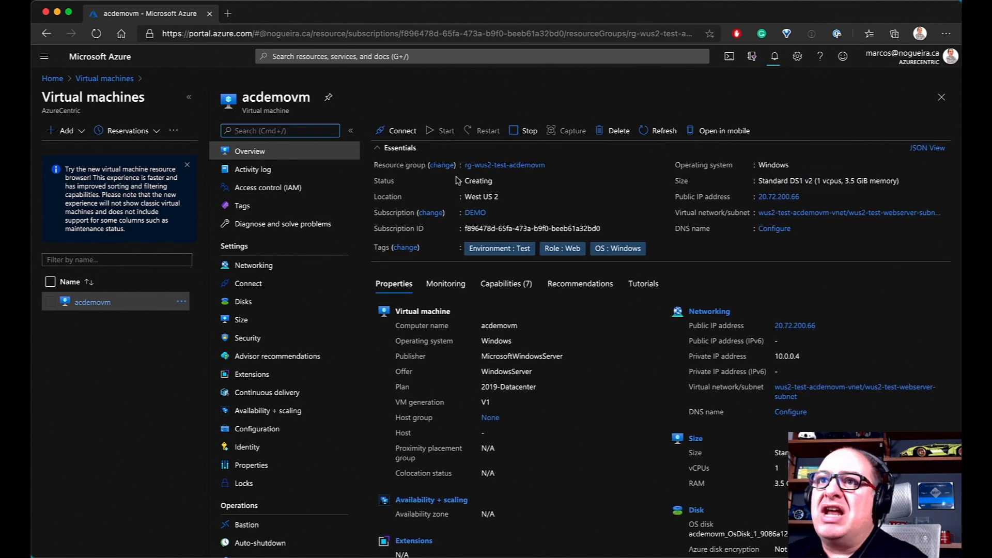
scroll(762, 397, "down", 2)
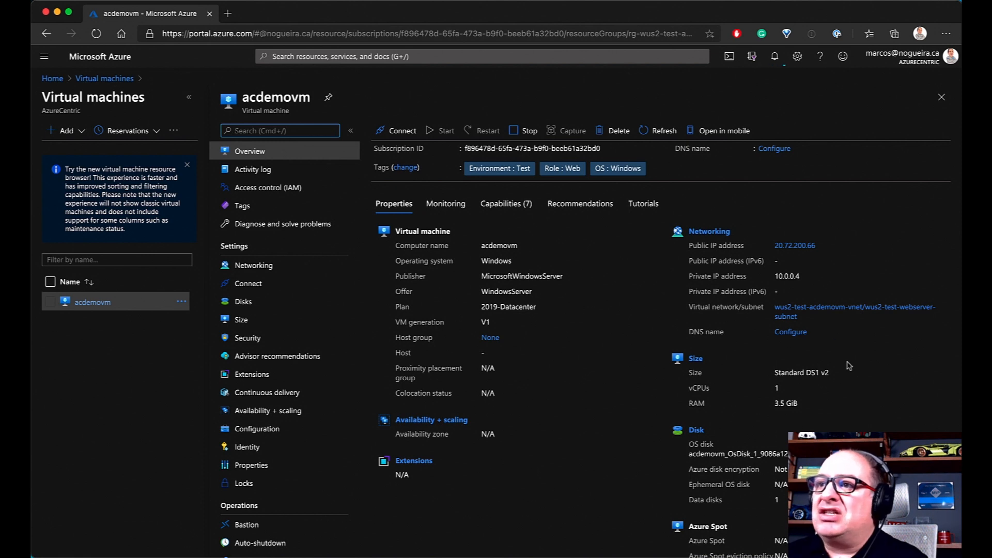
scroll(801, 389, "down", 1)
scroll(801, 389, "up", 3)
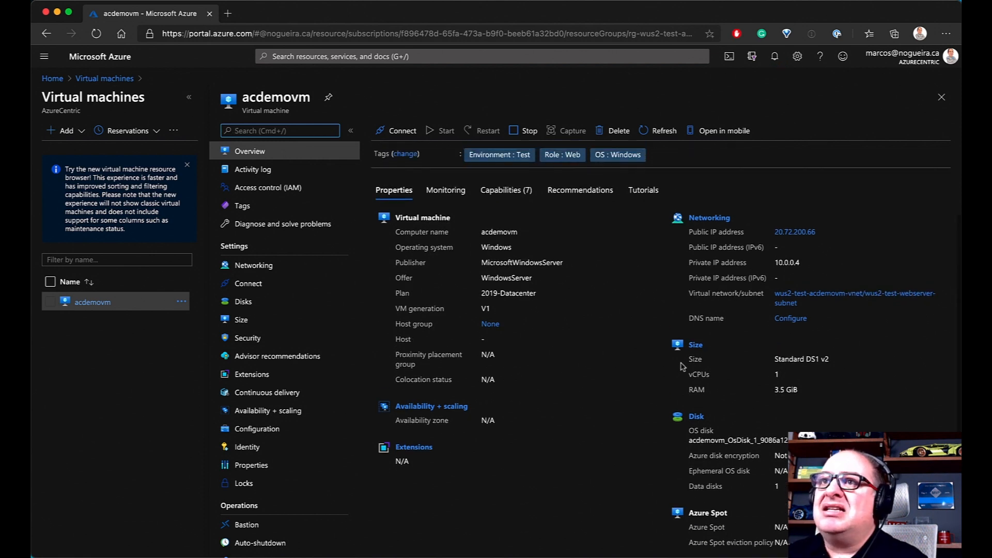
From the deployment progress notification, open the rg-wus2-test-acdemovm resource group and its eight resources
left_click(773, 58)
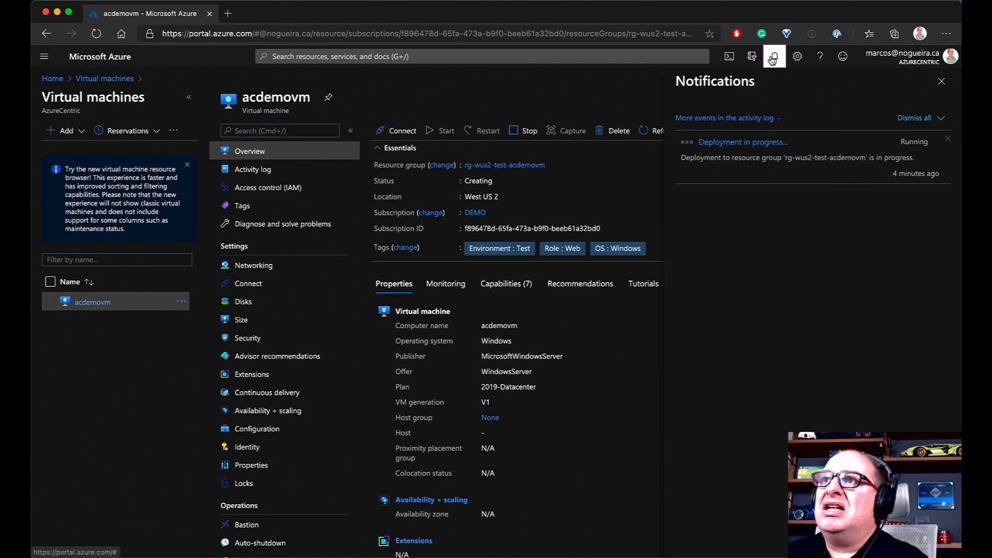
left_click(747, 145)
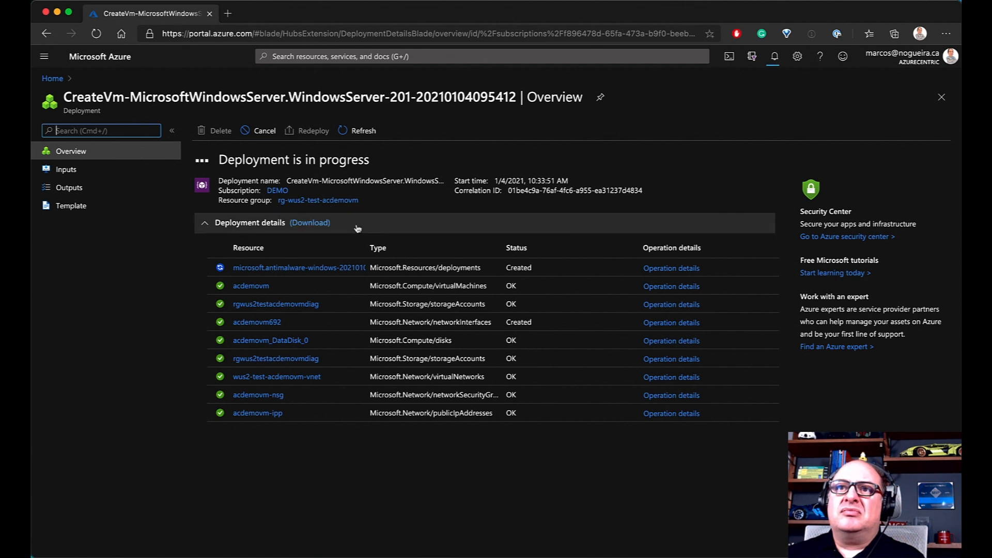
left_click(320, 201)
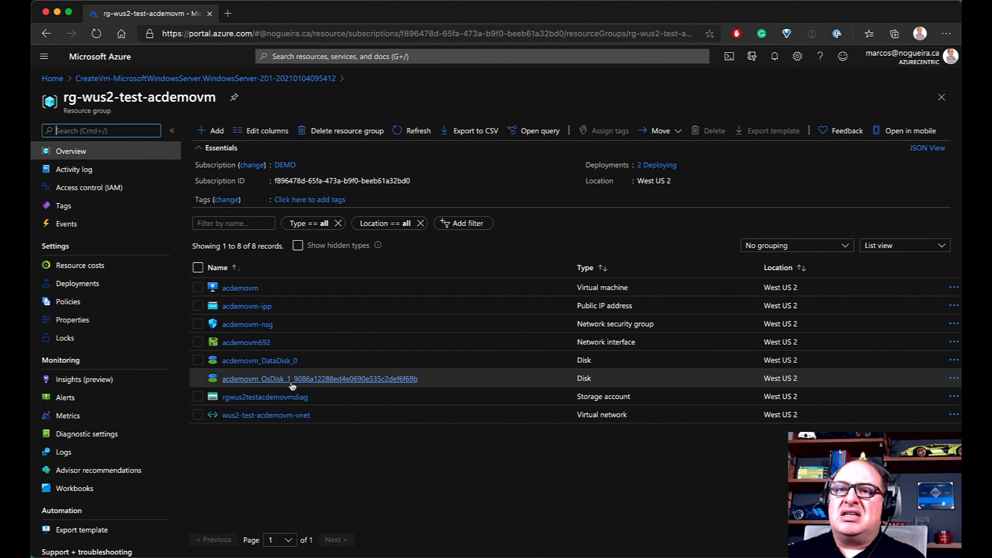
Inspect acdemovm_DataDisk_0's tags, size and encryption, then return to the CreateVm deployment
left_click(284, 362)
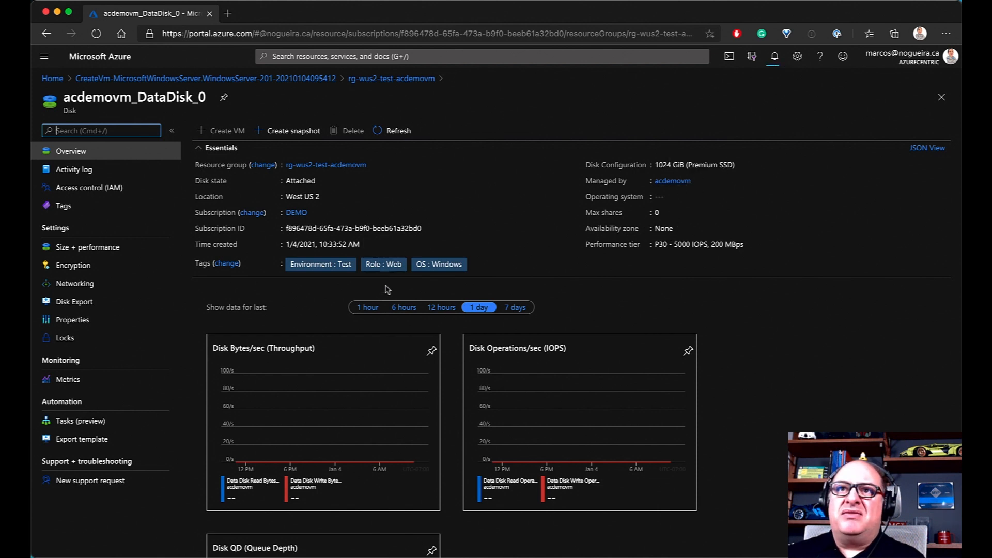
scroll(385, 268, "down", 1)
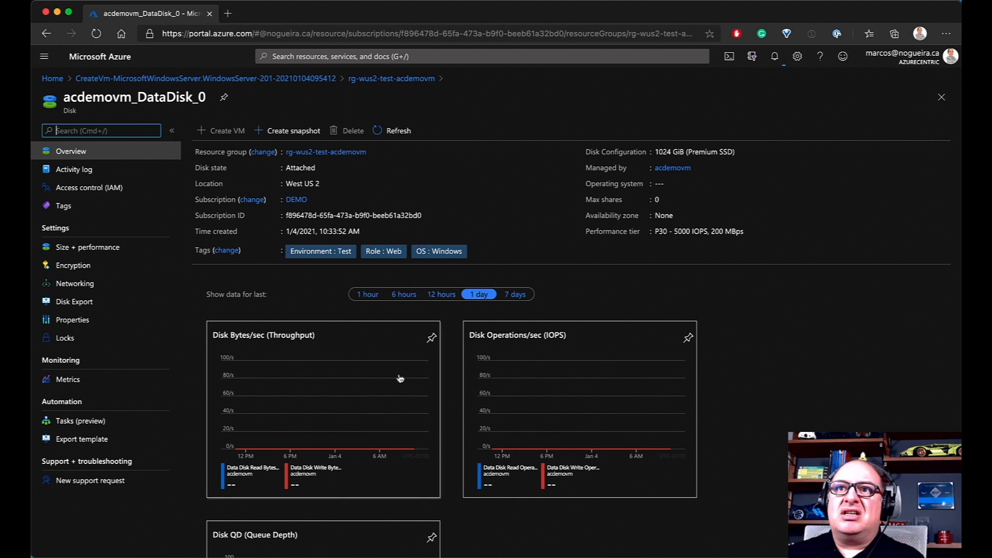
scroll(393, 376, "down", 3)
scroll(383, 374, "up", 3)
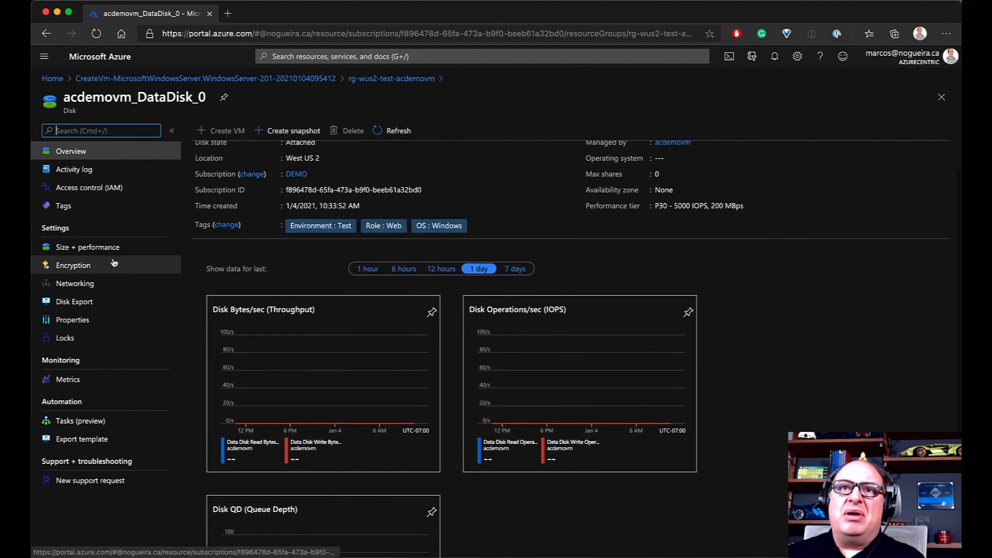
left_click(96, 250)
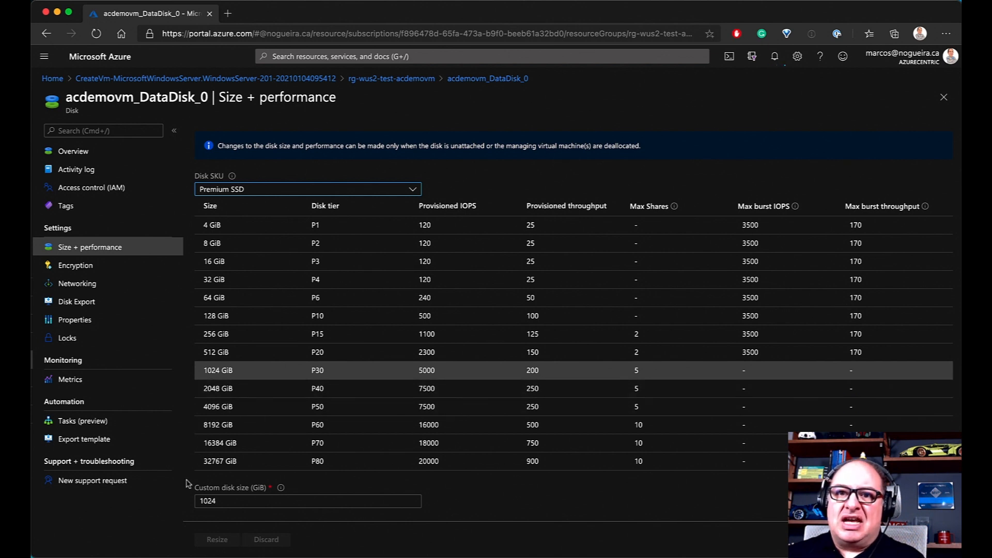
left_click(78, 266)
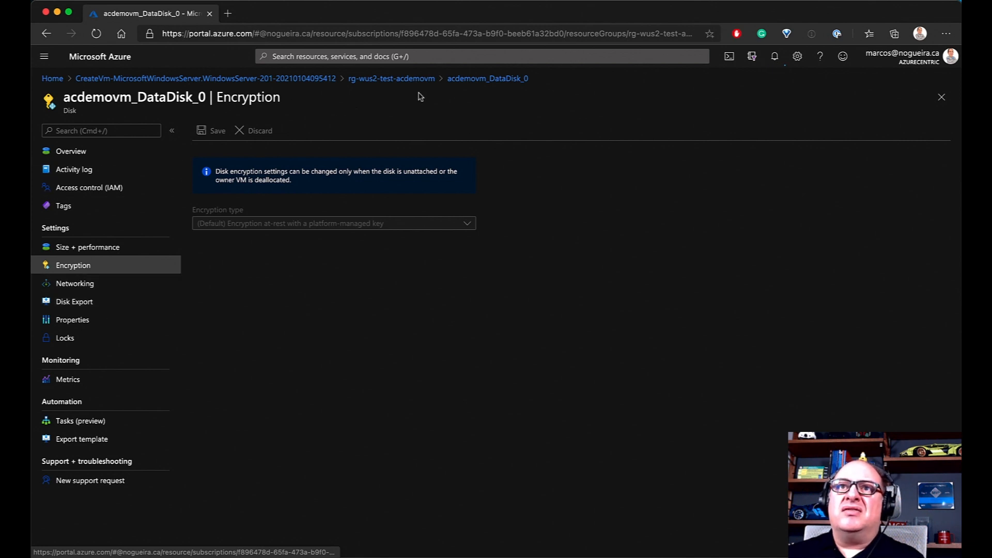
left_click(293, 79)
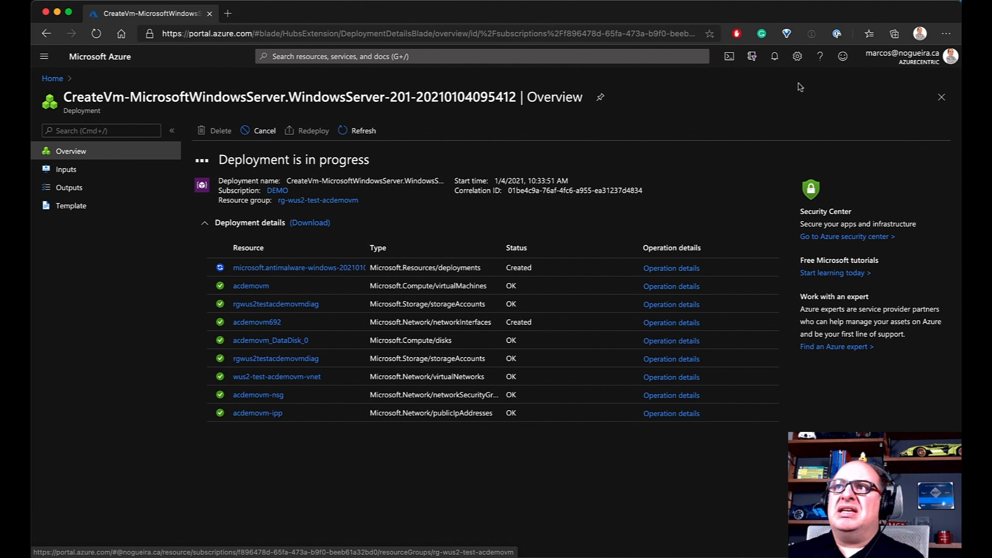
left_click(774, 56)
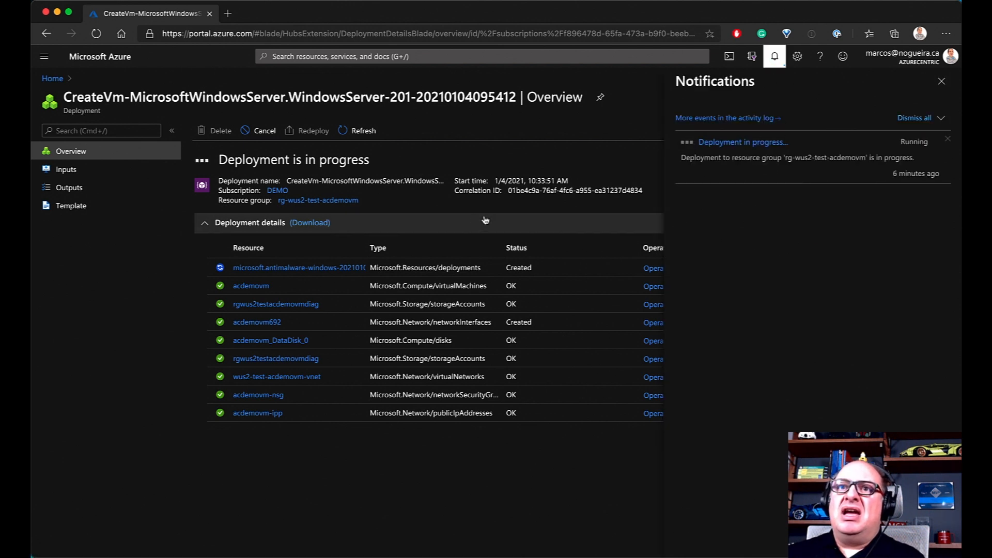
Inspect the antimalware extension's deployment and its operation details within CreateVm
left_click(942, 81)
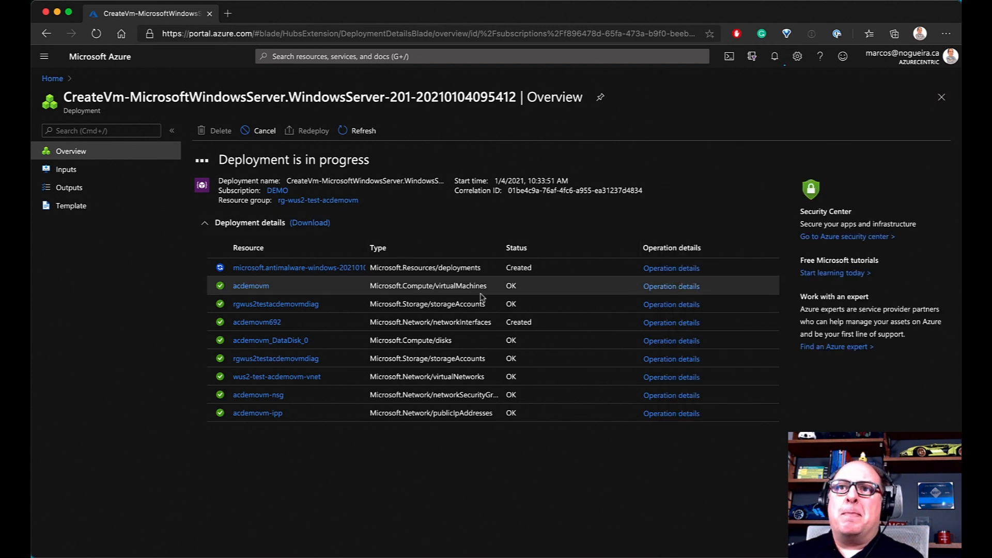
left_click(321, 268)
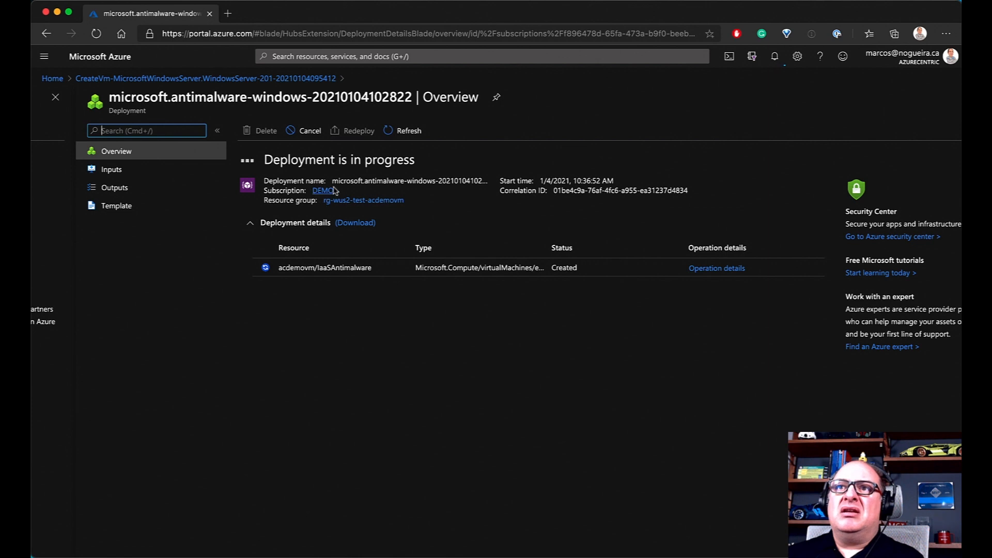
left_click(198, 80)
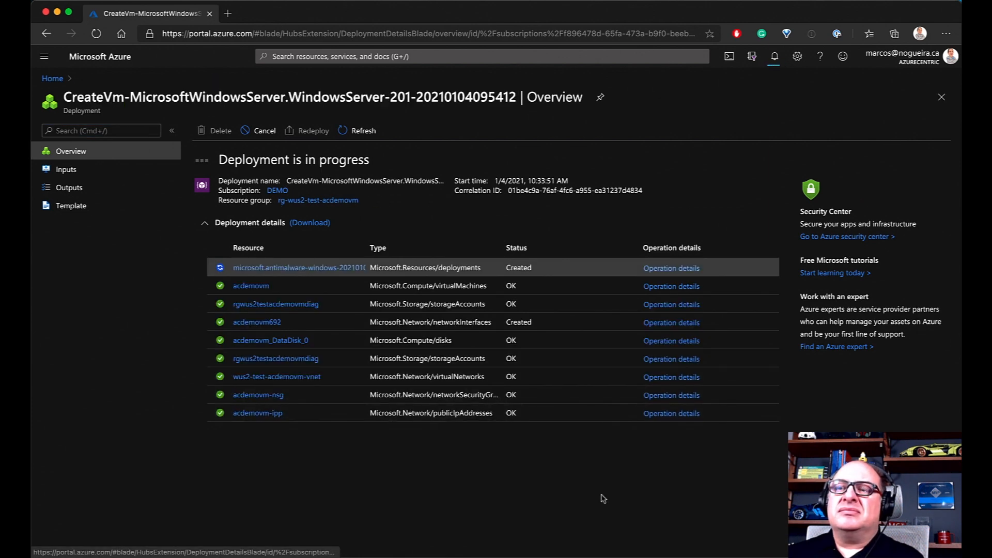
left_click(678, 268)
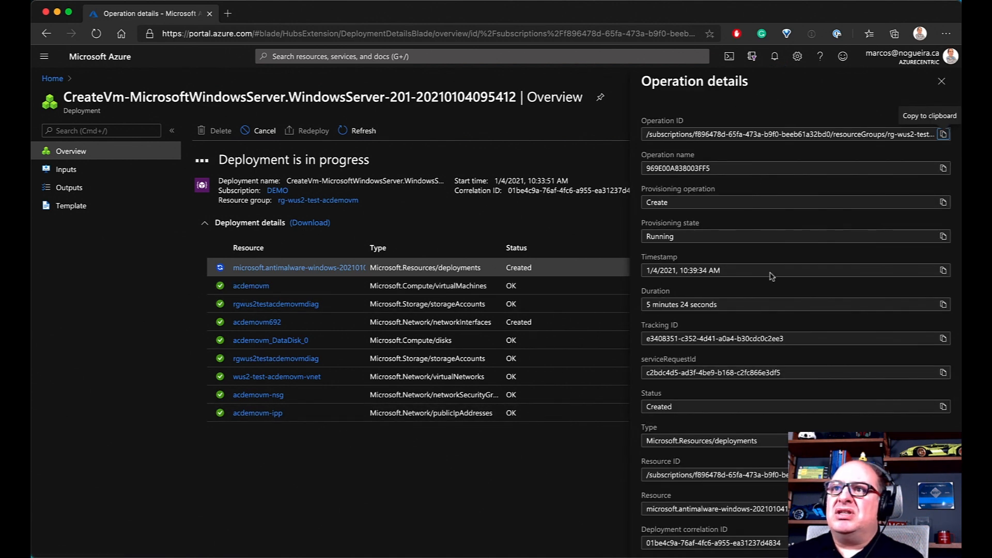
scroll(785, 397, "down", 1)
scroll(785, 398, "up", 1)
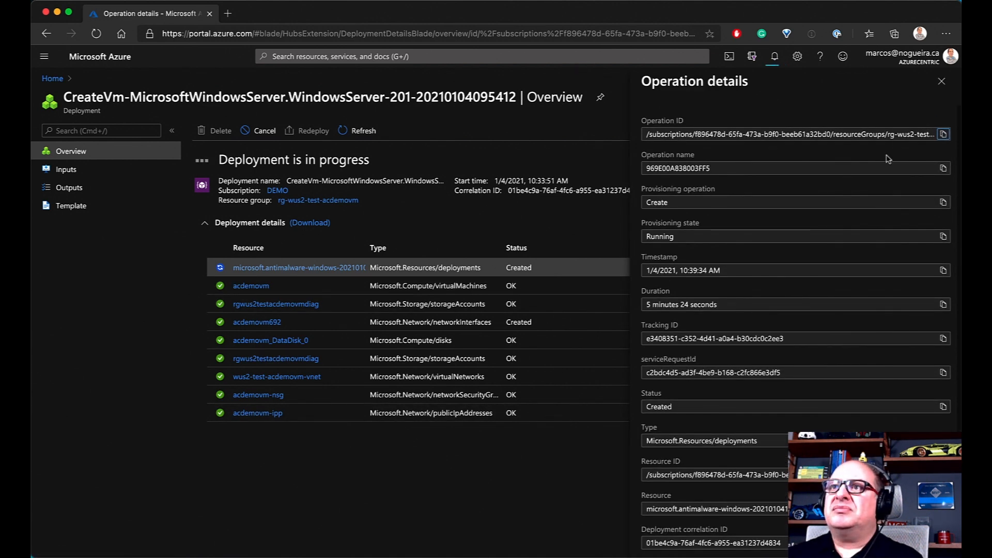
left_click(941, 81)
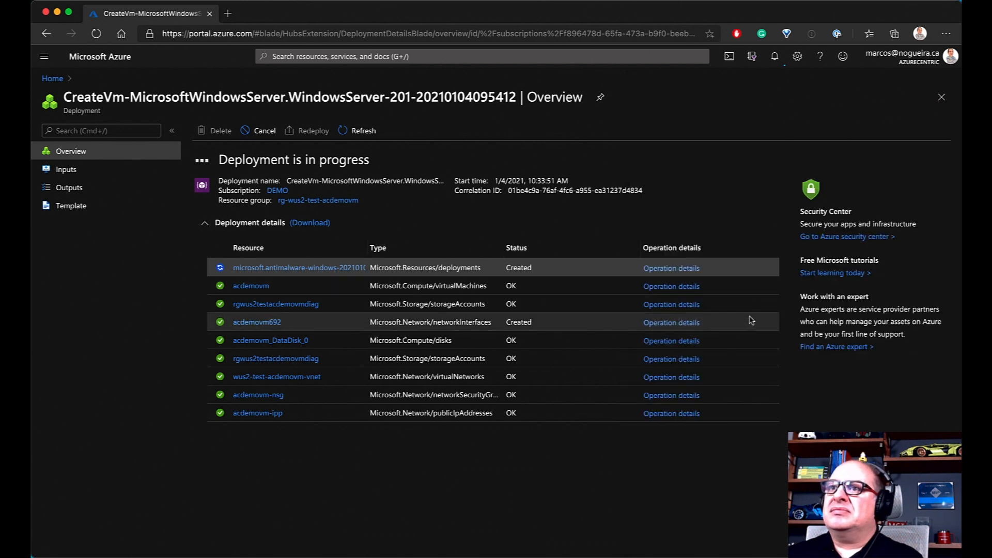